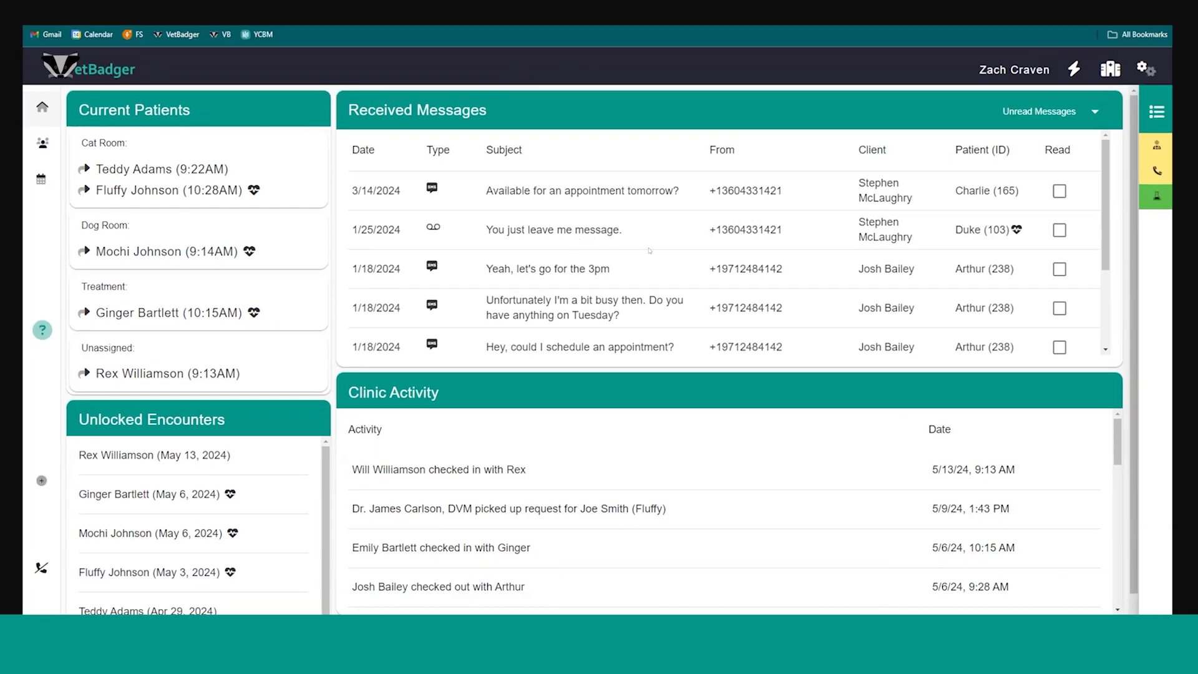
# Open the text conversation behind the "Unfortunately I'm a bit busy then" message and read through its history
pyautogui.click(740, 307)
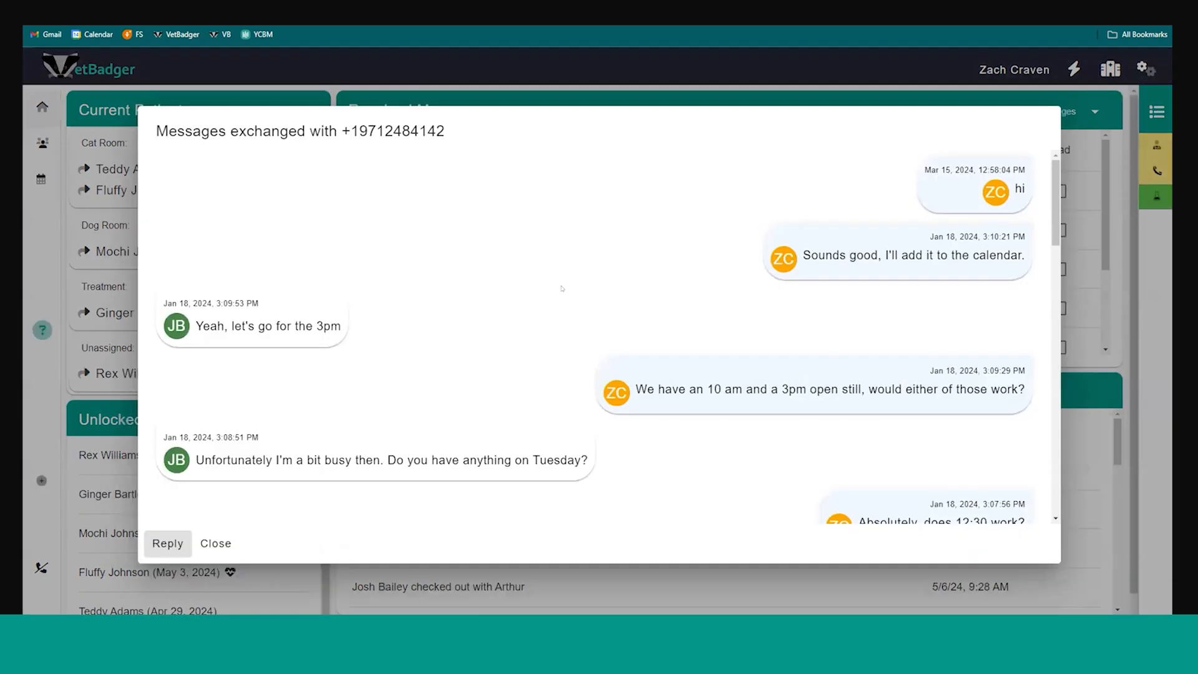
pyautogui.scroll(-1, 536, 292)
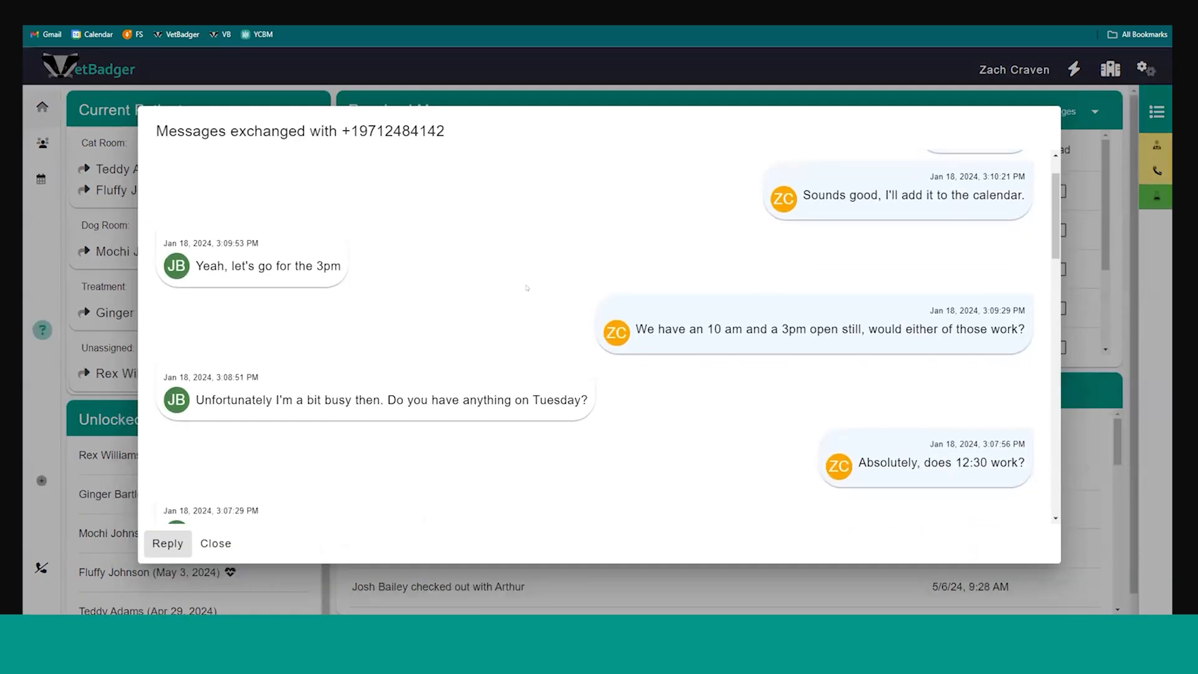
pyautogui.scroll(-1, 598, 271)
pyautogui.scroll(-2, 552, 270)
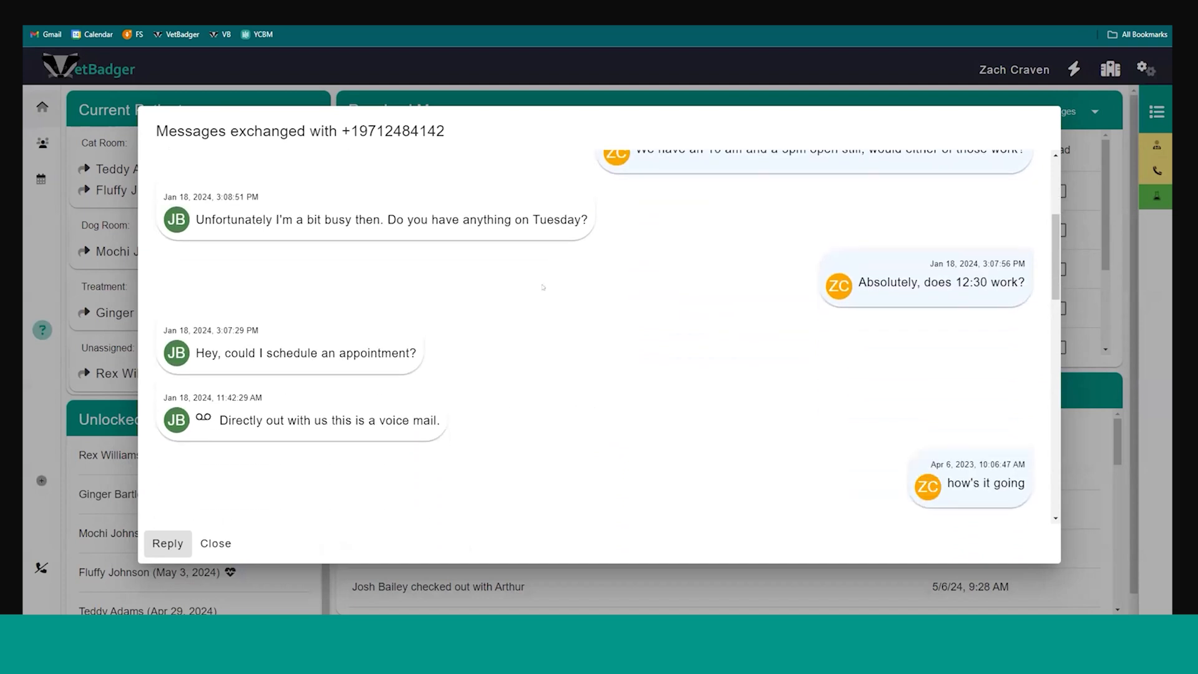
pyautogui.scroll(4, 544, 286)
# Dictate a text reply reading "how's it going" to the conversation's client, and discard it without sending
pyautogui.click(174, 536)
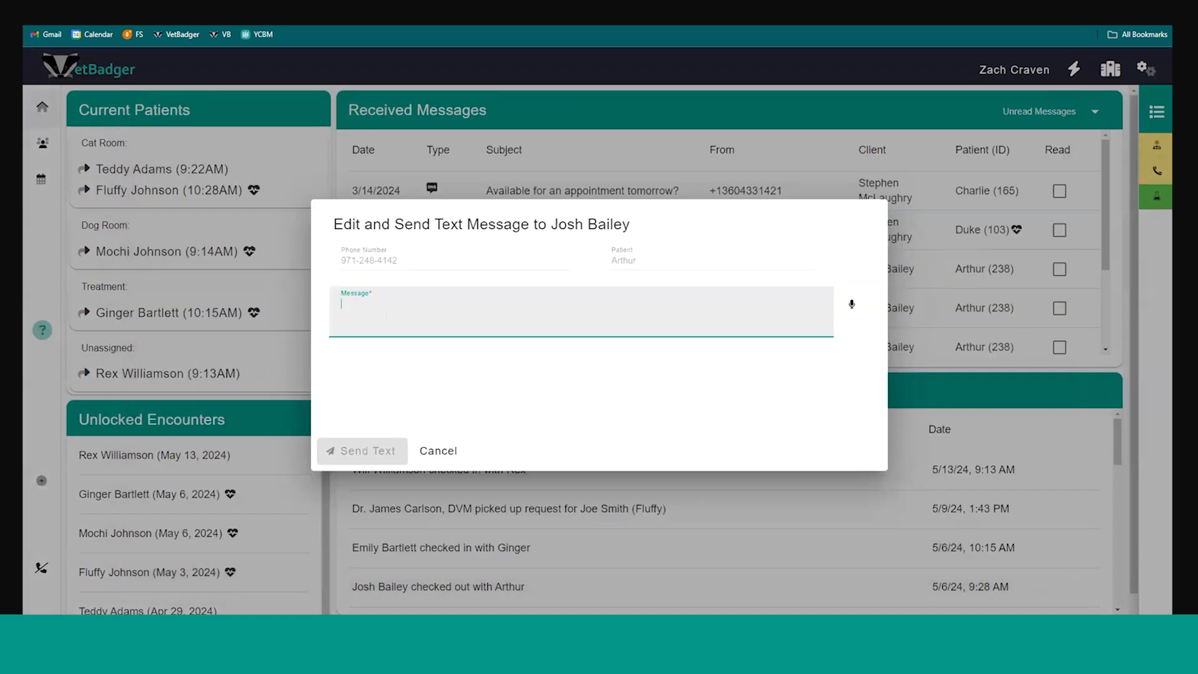
pyautogui.click(850, 305)
pyautogui.click(850, 304)
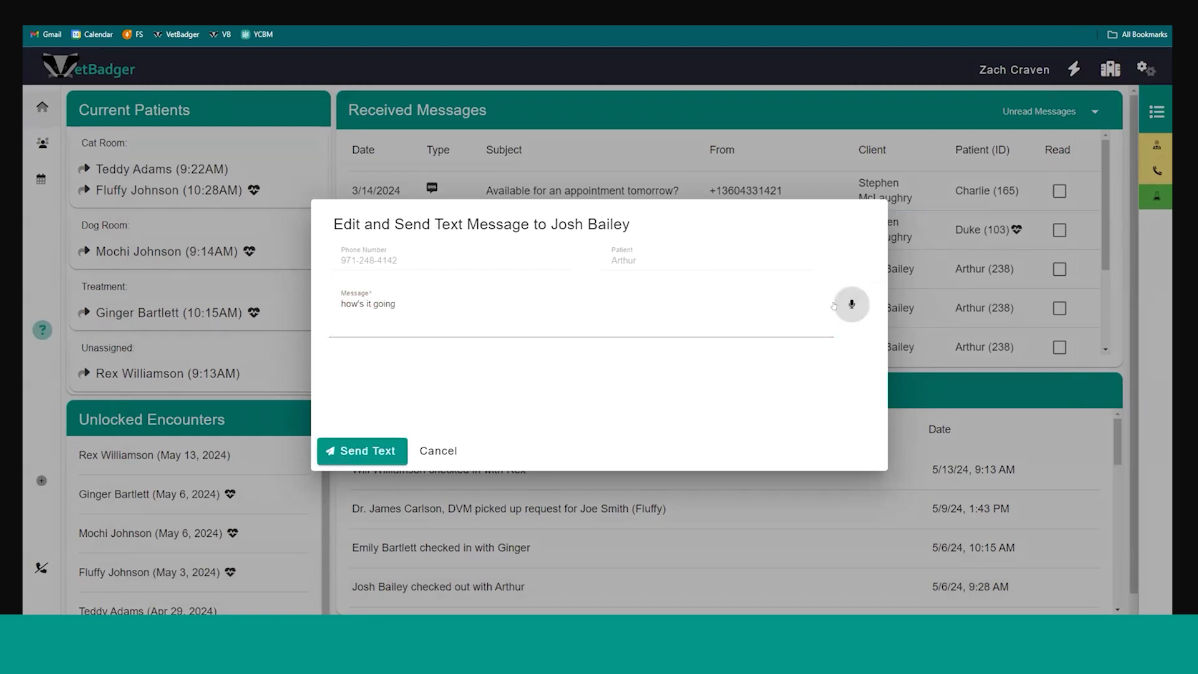
pyautogui.click(491, 306)
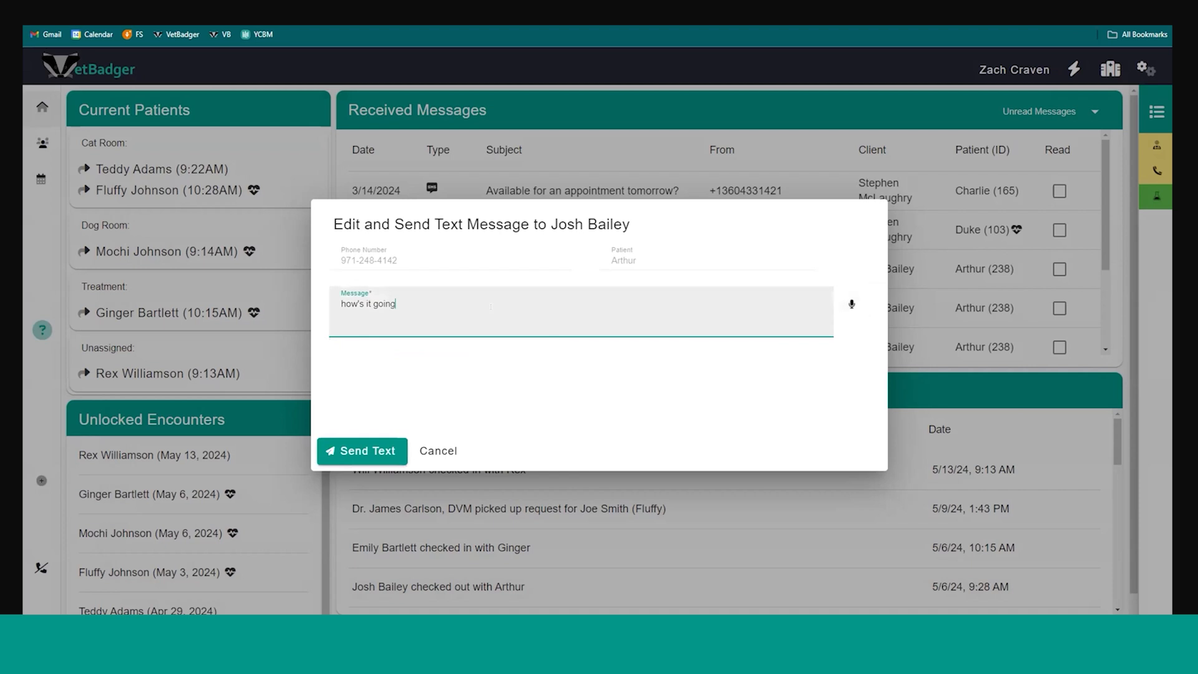
pyautogui.click(439, 450)
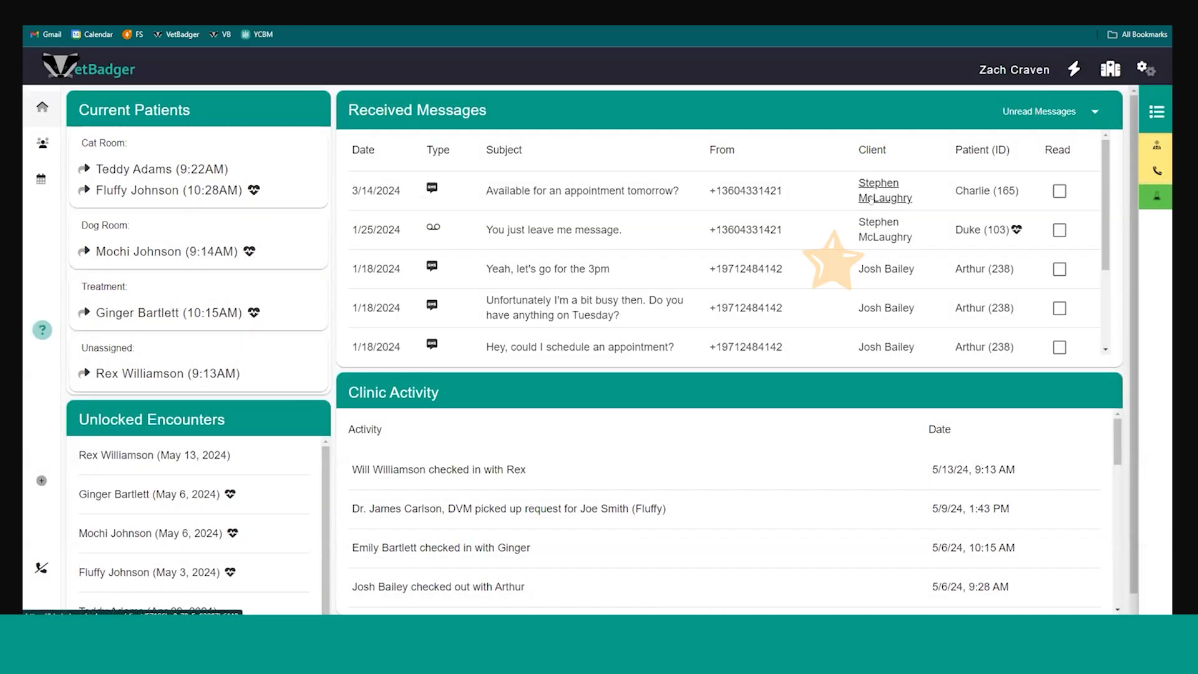
# Open the client record linked to the "Yeah, let's go for the 3pm" message, examine its Recent Messages, and return to the dashboard
pyautogui.click(874, 269)
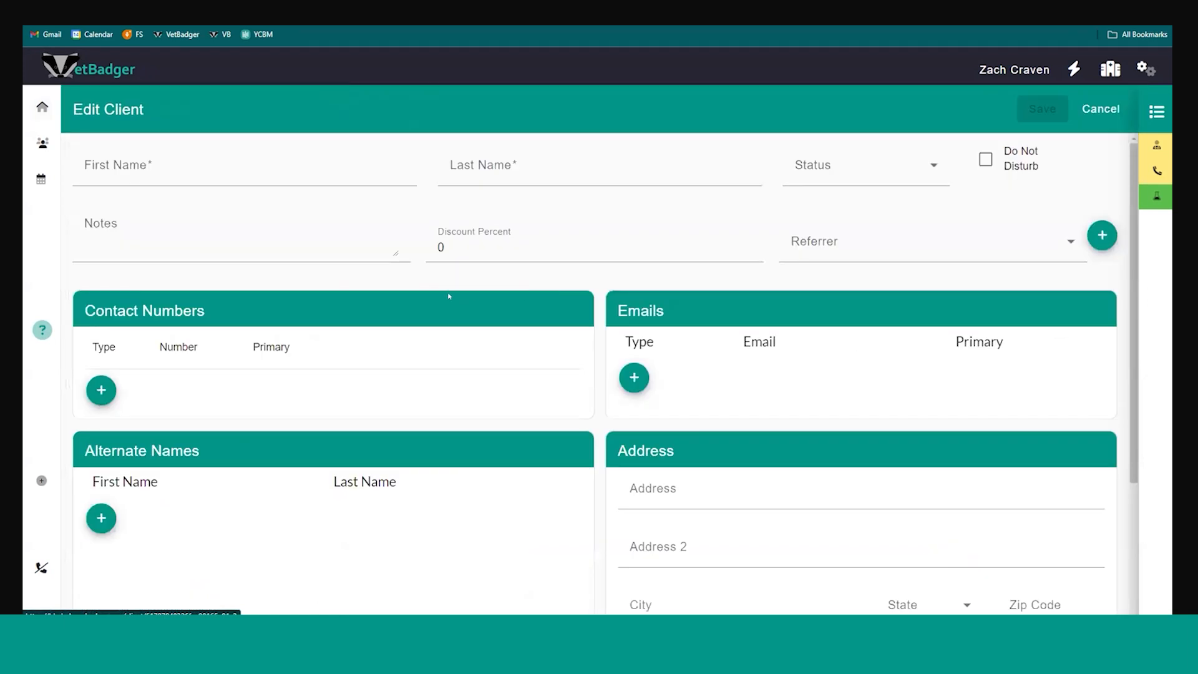
pyautogui.scroll(-7, 717, 500)
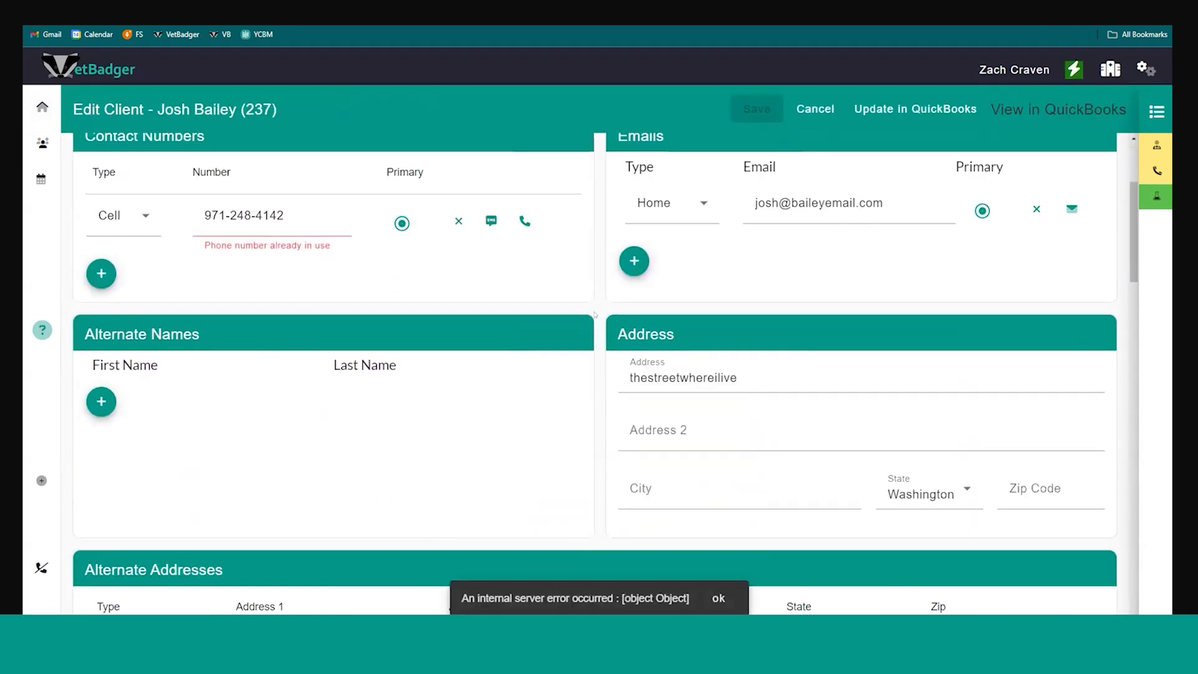
pyautogui.scroll(-5, 717, 501)
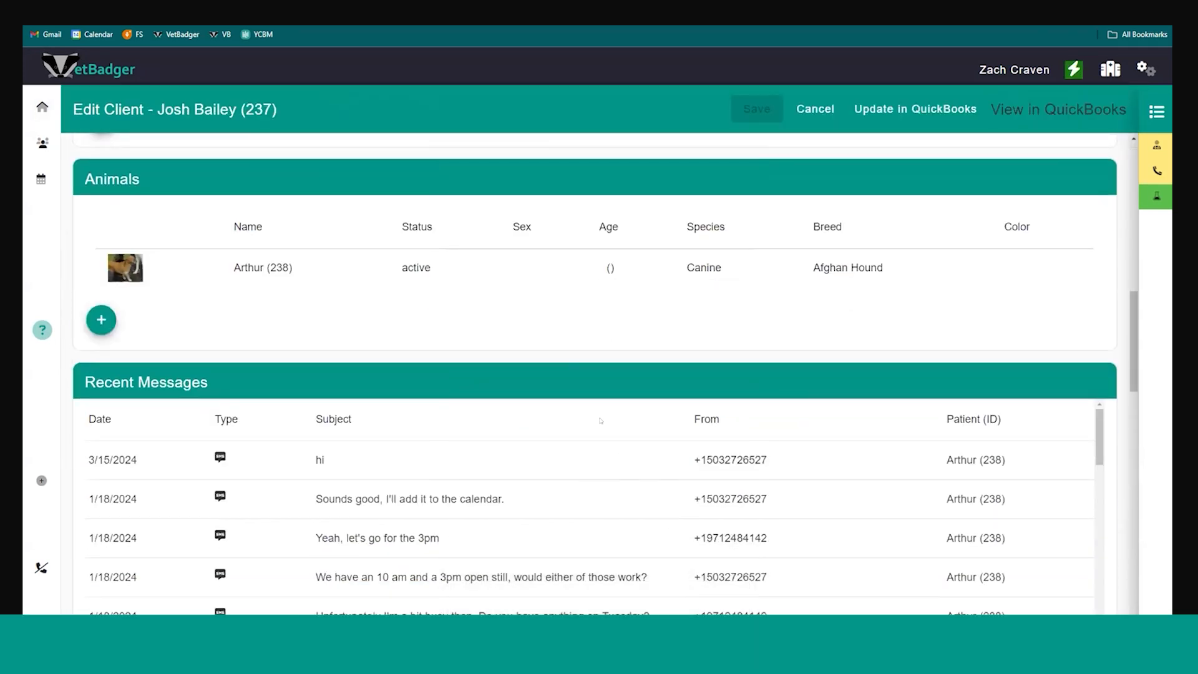
pyautogui.scroll(-3, 595, 415)
pyautogui.scroll(-5, 498, 414)
pyautogui.scroll(-2, 514, 393)
pyautogui.scroll(3, 496, 401)
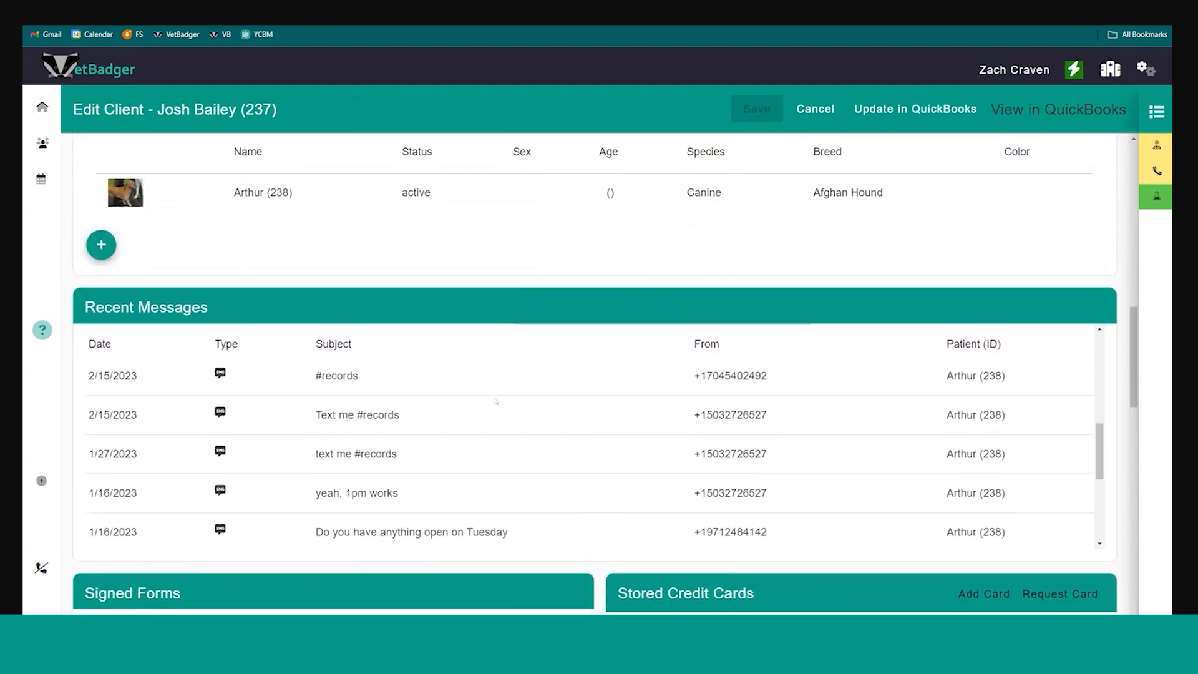
pyautogui.scroll(-1, 496, 401)
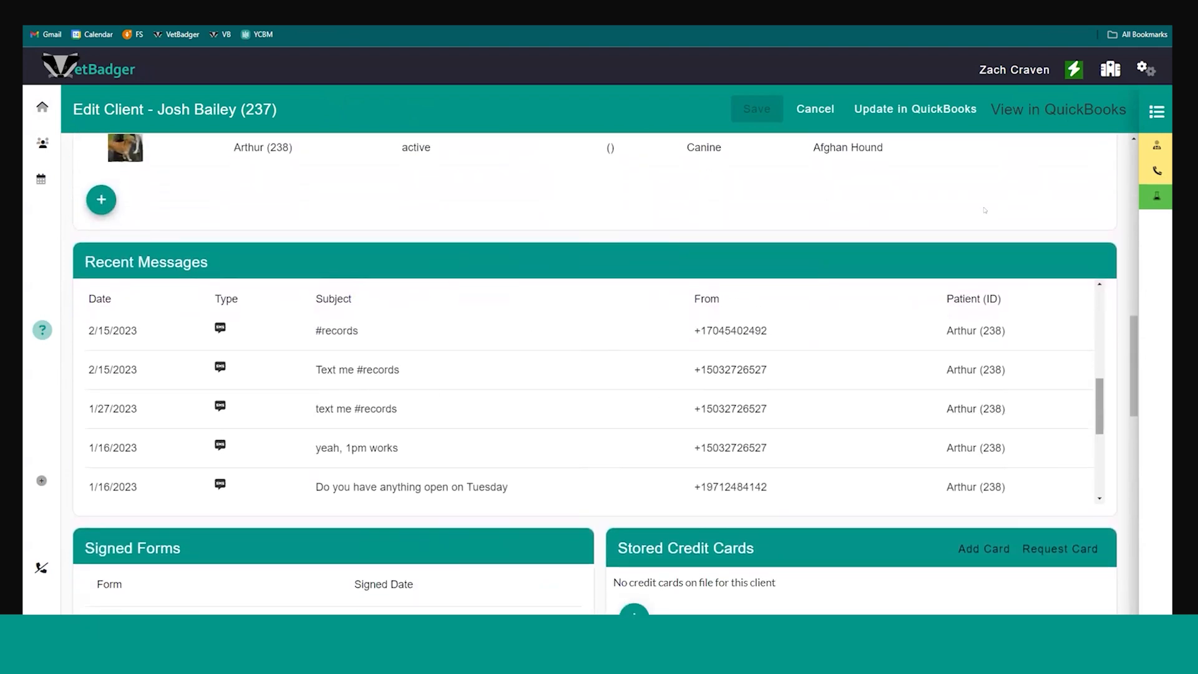
pyautogui.click(823, 120)
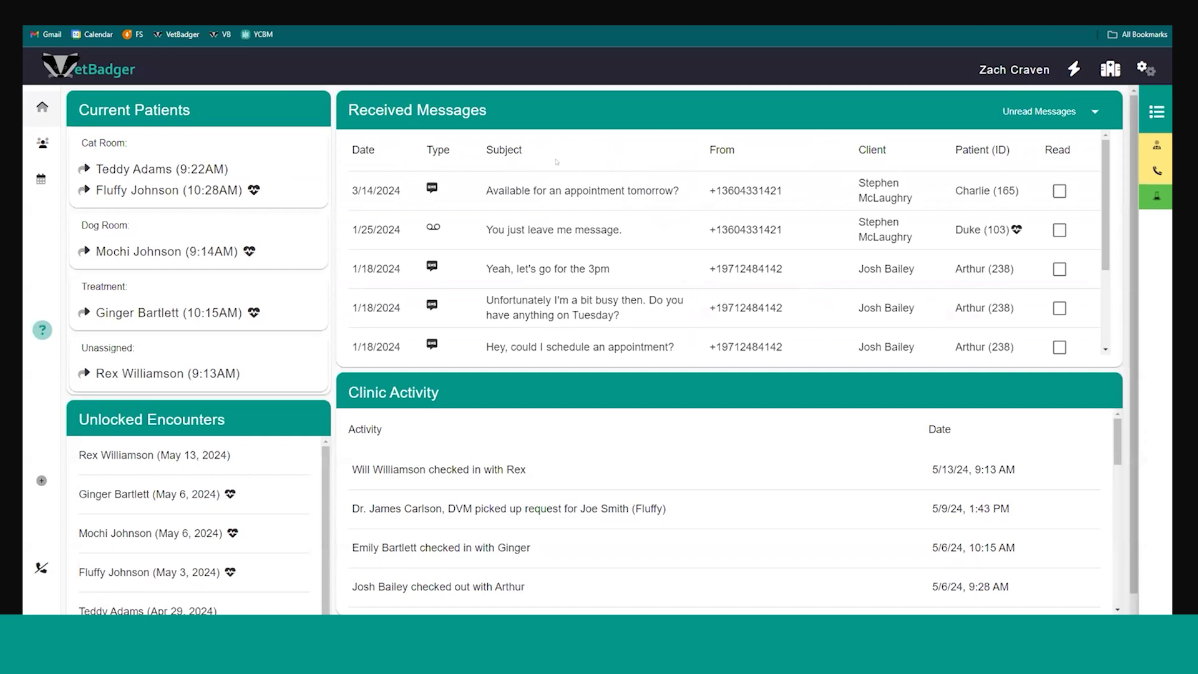
# Open the 1/25/2024 voicemail about Duke, play its recording, and close the message
pyautogui.click(517, 229)
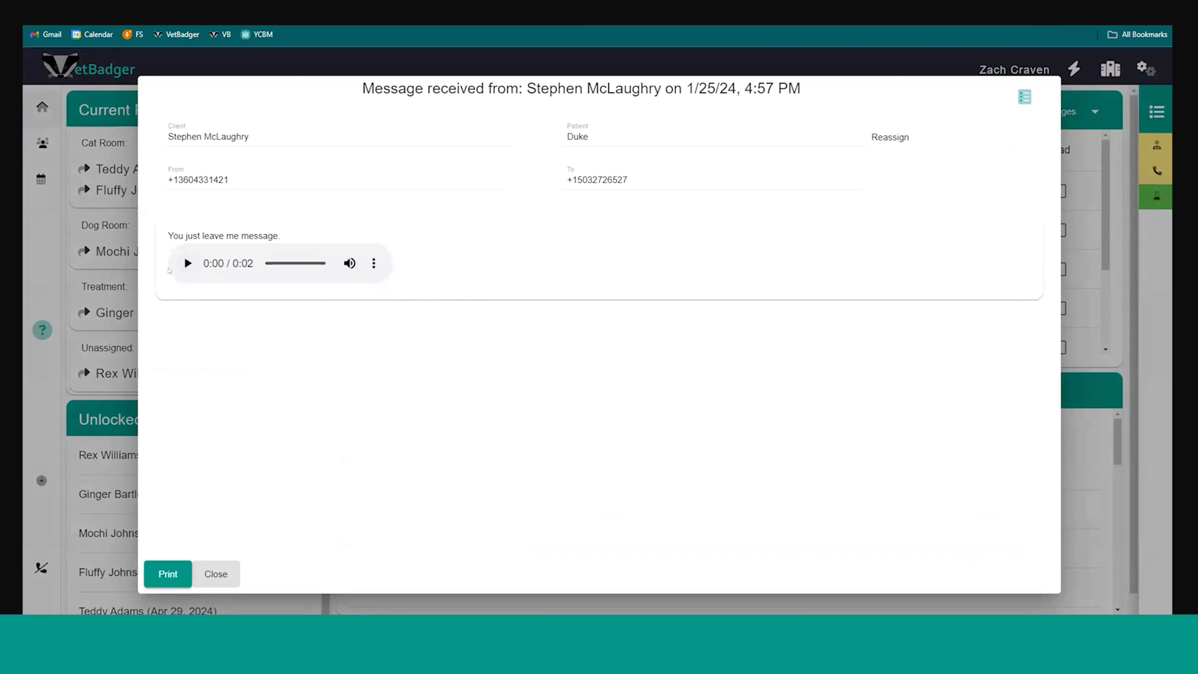
pyautogui.click(183, 267)
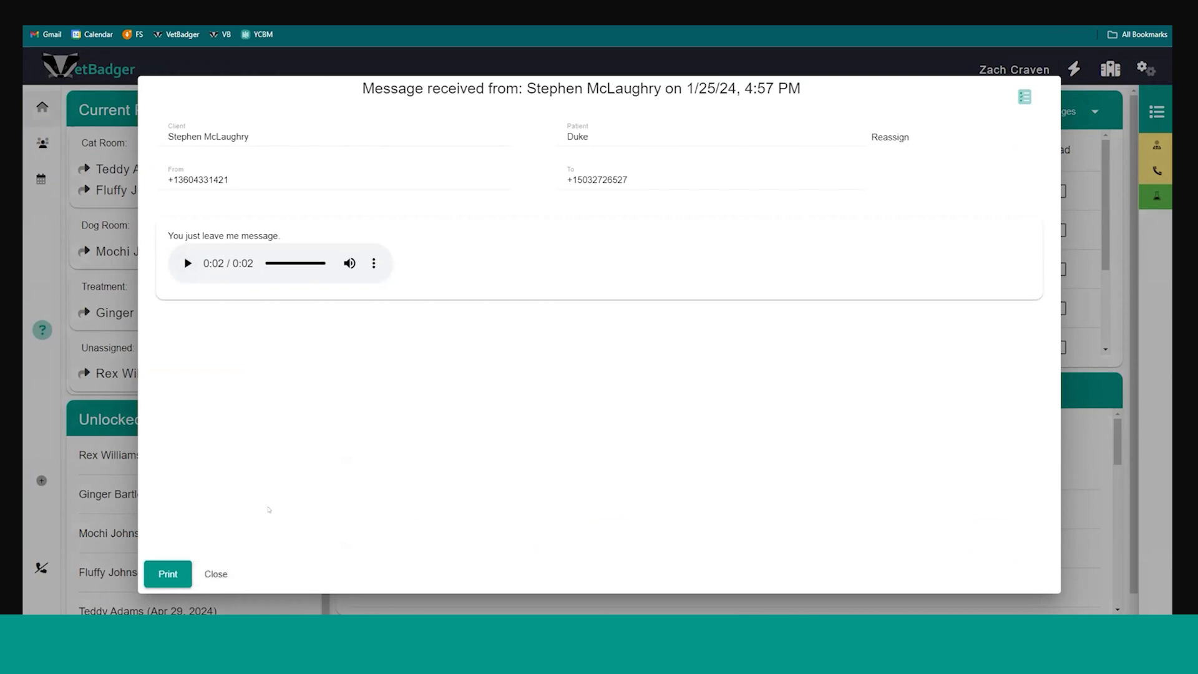
pyautogui.click(217, 572)
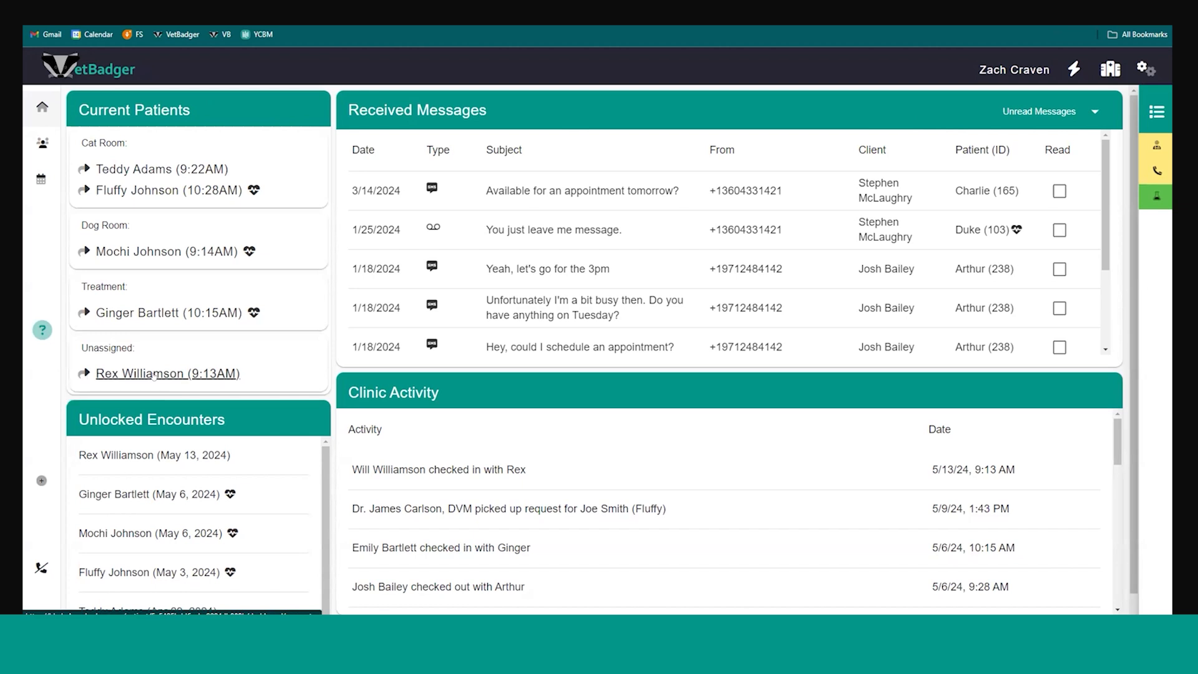
# Open Fluffy's visit record from the Cat Room patients
pyautogui.click(127, 192)
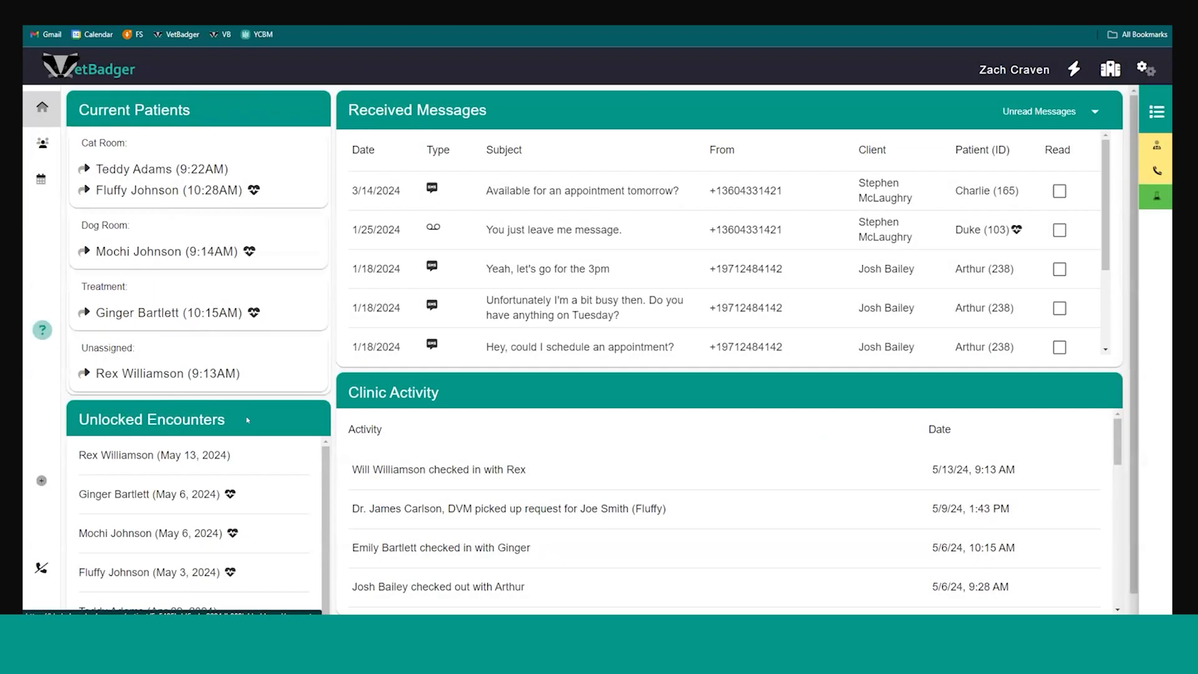
# Review the recent check-ins and check-outs in the dashboard's Clinic Activity log
pyautogui.scroll(-1, 284, 413)
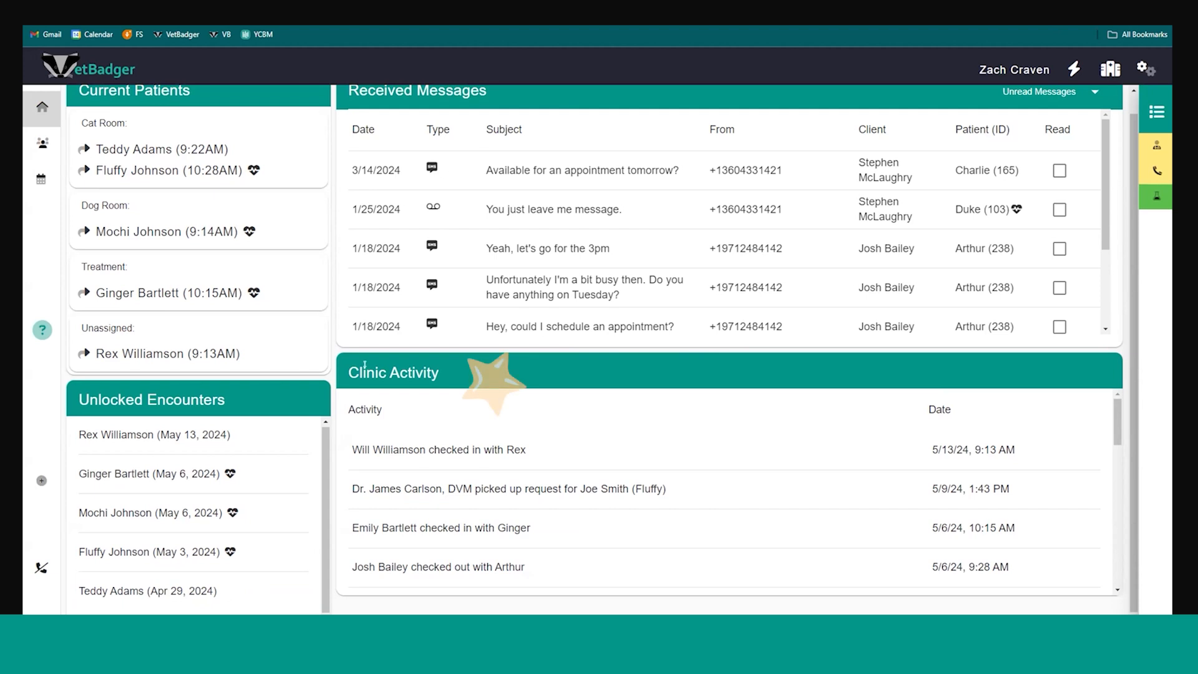
pyautogui.scroll(-2, 593, 468)
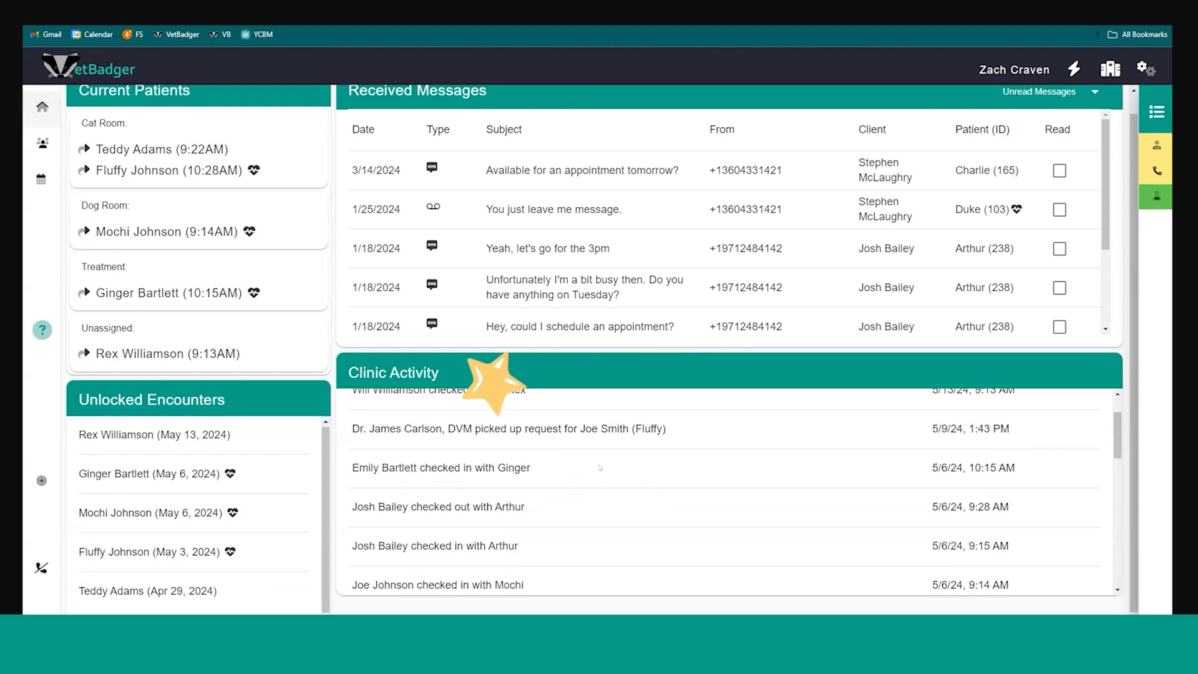
pyautogui.scroll(2, 624, 469)
pyautogui.scroll(1, 659, 473)
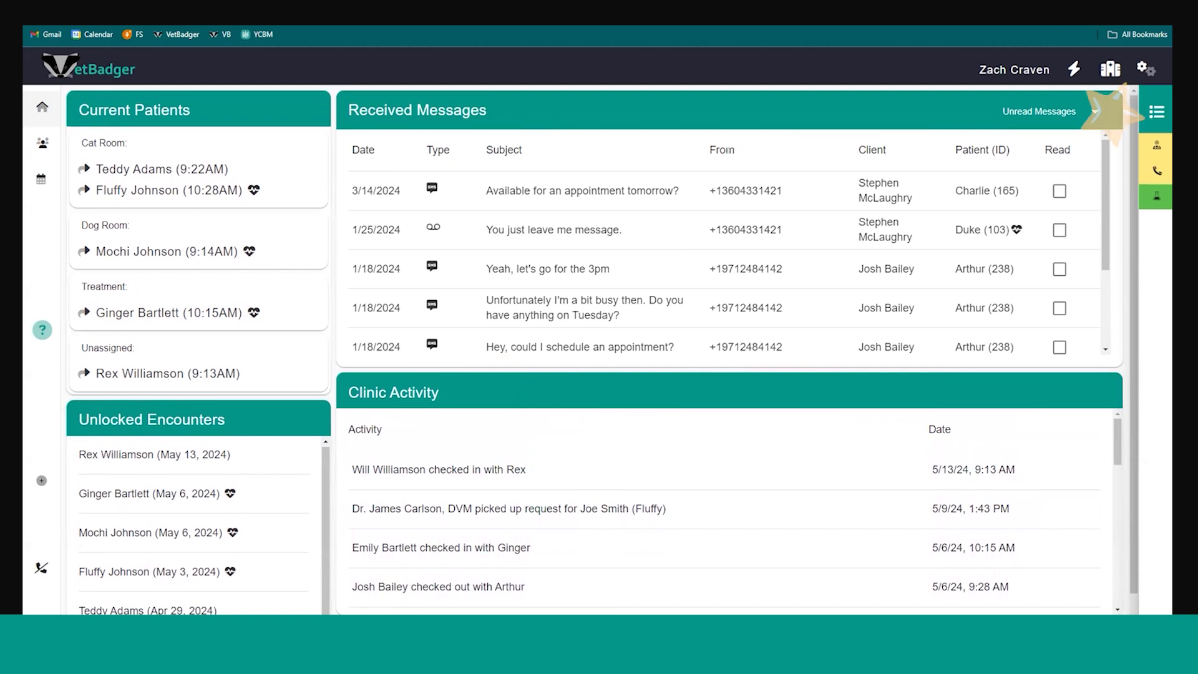
# Open the task list, view the client record linked to Ginger's Lab Results Available task, collapse the task and return to the dashboard
pyautogui.click(1157, 112)
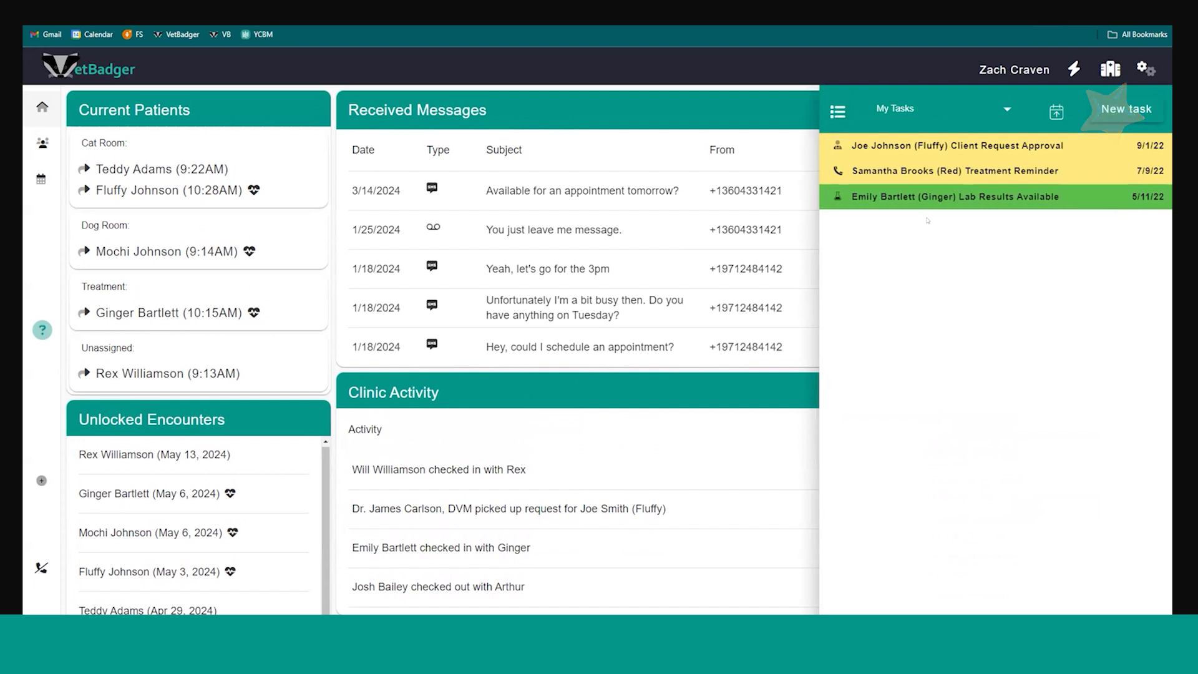
pyautogui.click(954, 196)
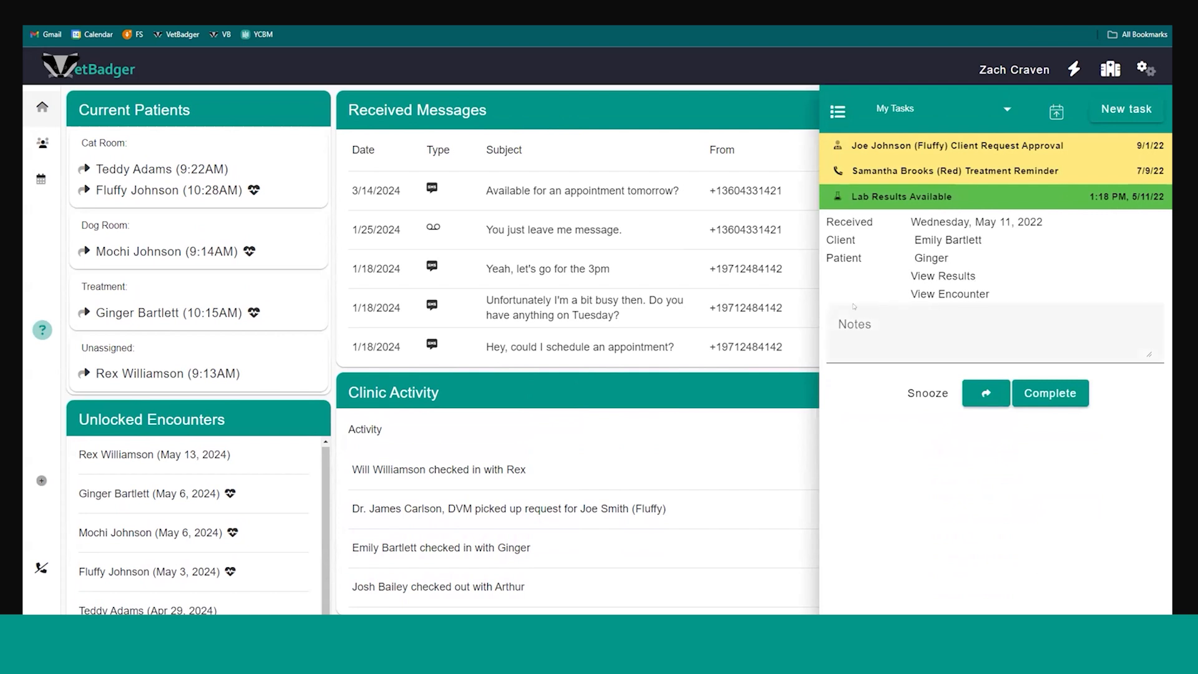
pyautogui.click(932, 239)
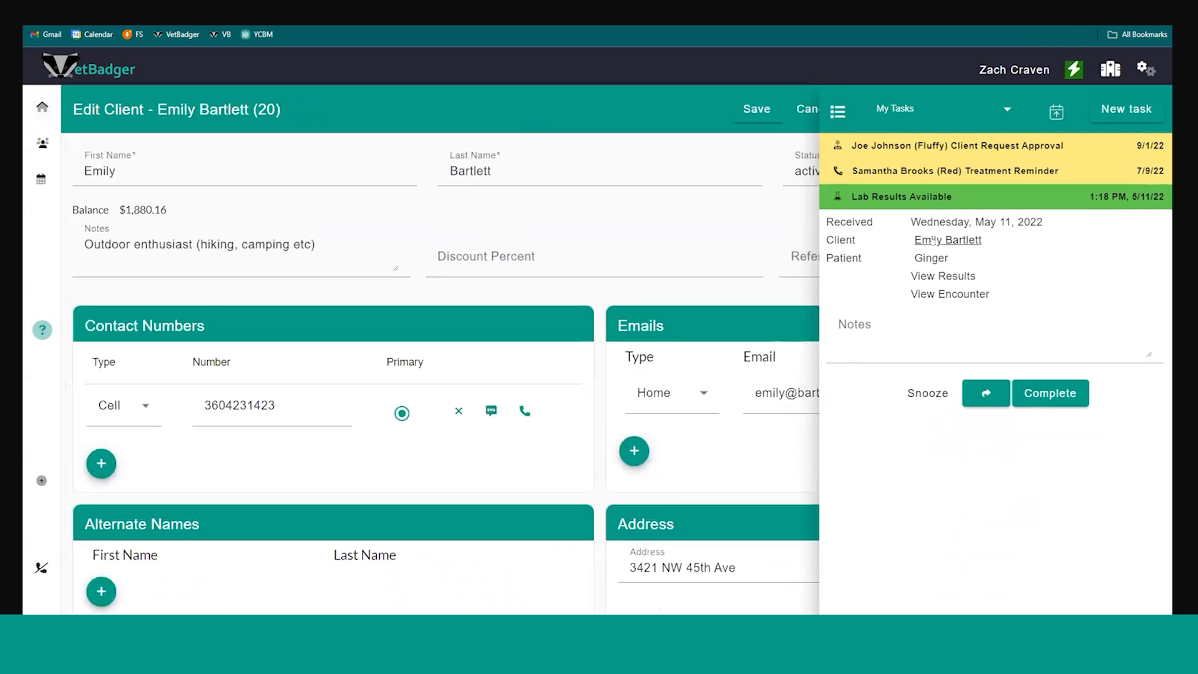
pyautogui.click(912, 172)
pyautogui.click(912, 171)
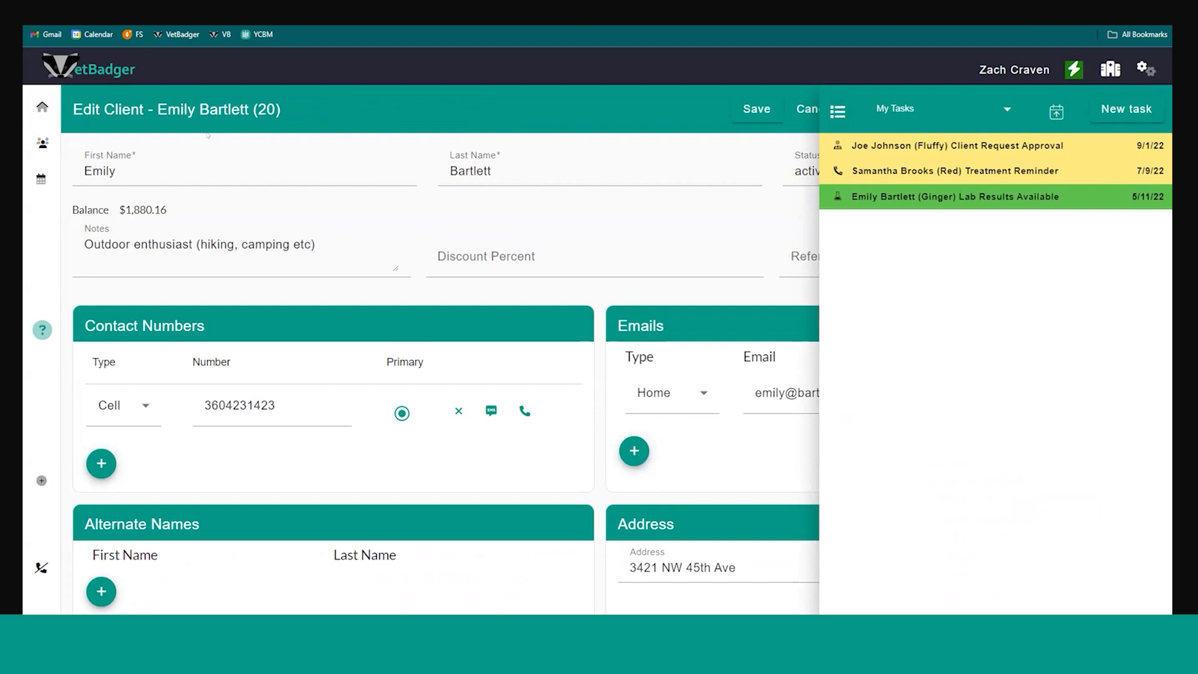
pyautogui.click(43, 107)
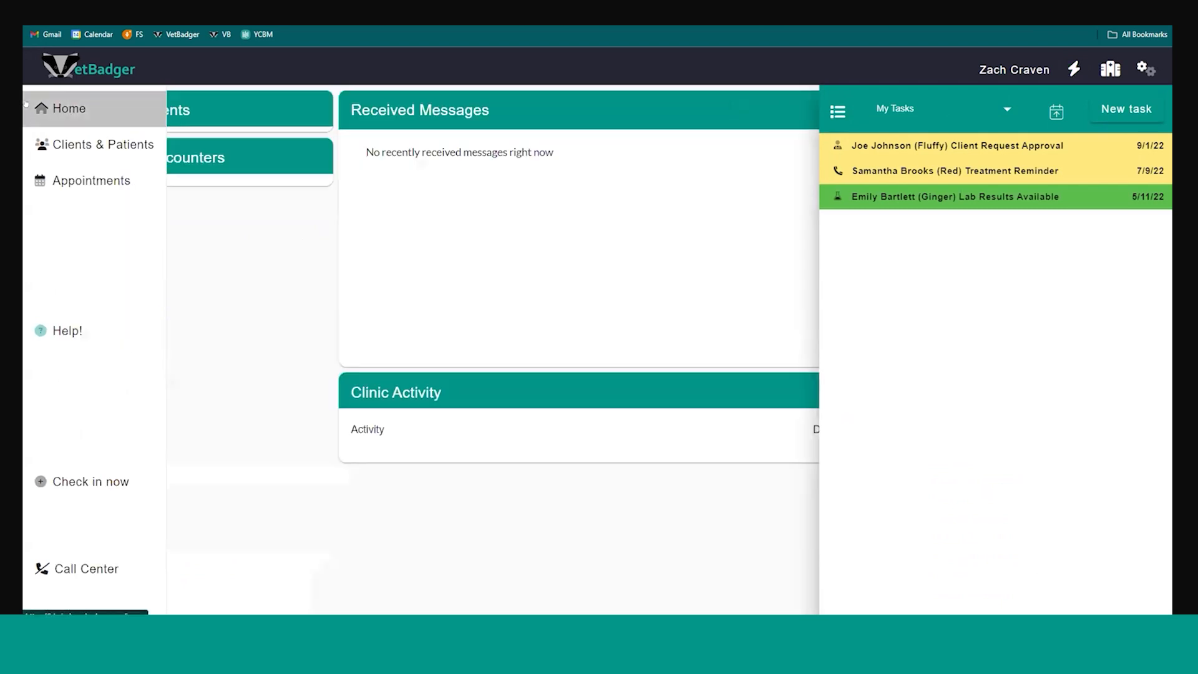
# Browse the role-based and snoozed task filters, leaving My Tasks selected
pyautogui.click(971, 113)
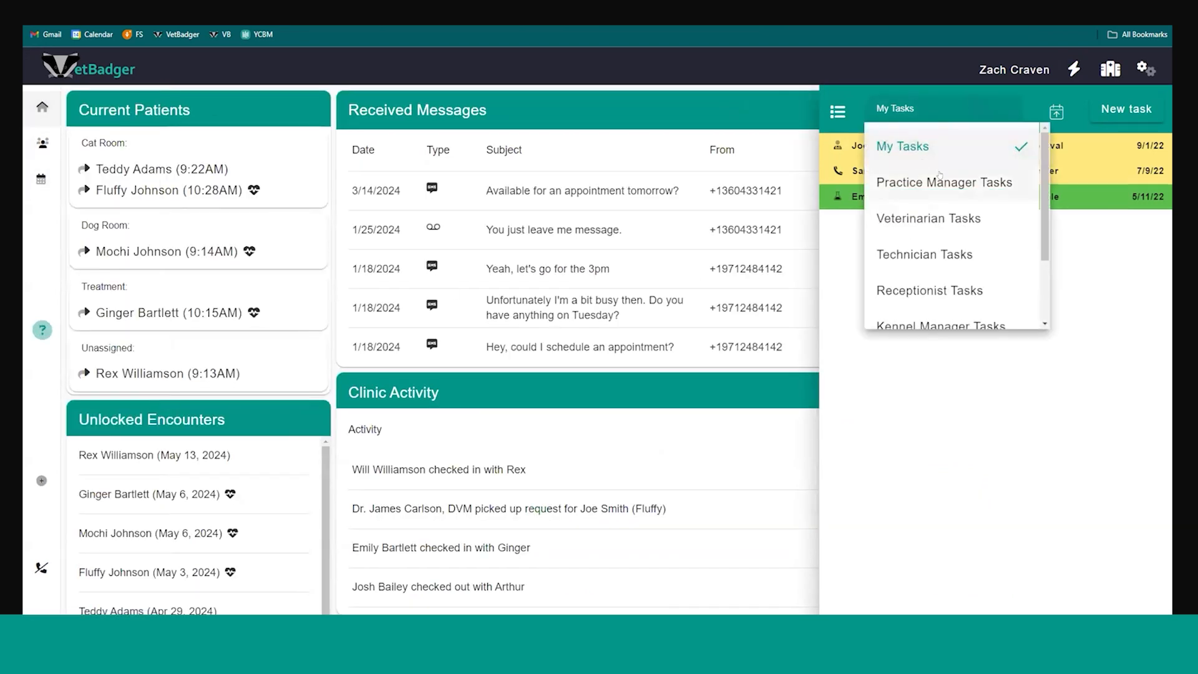
pyautogui.scroll(-3, 922, 187)
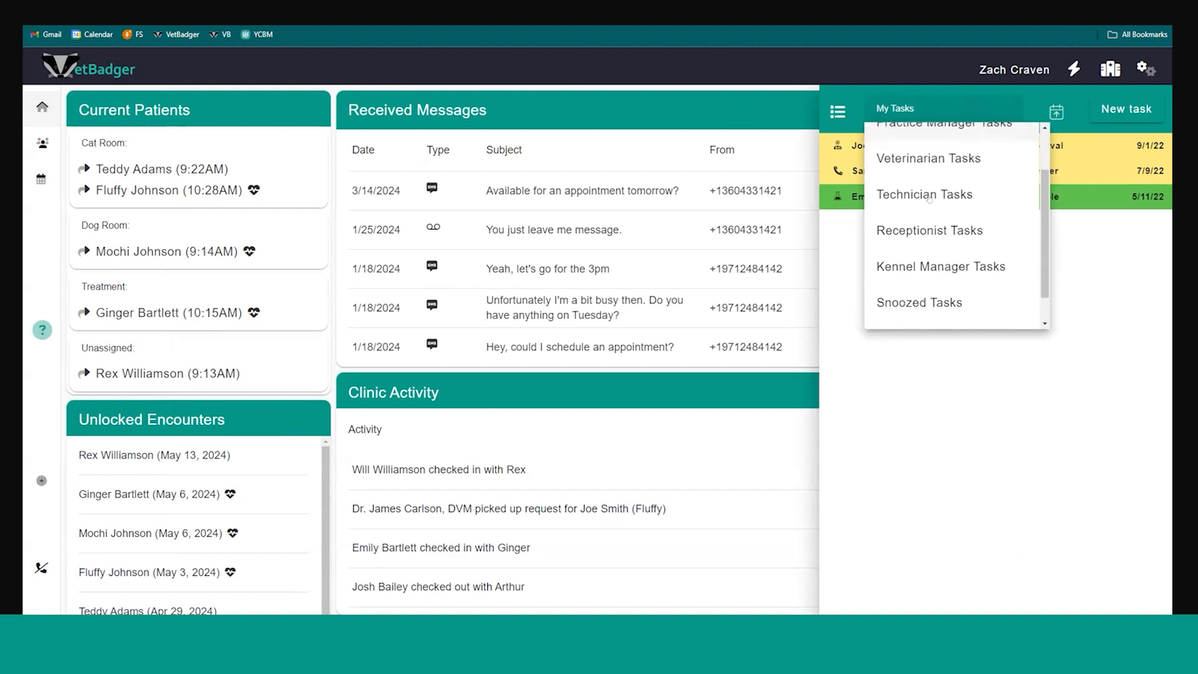
pyautogui.scroll(2, 917, 187)
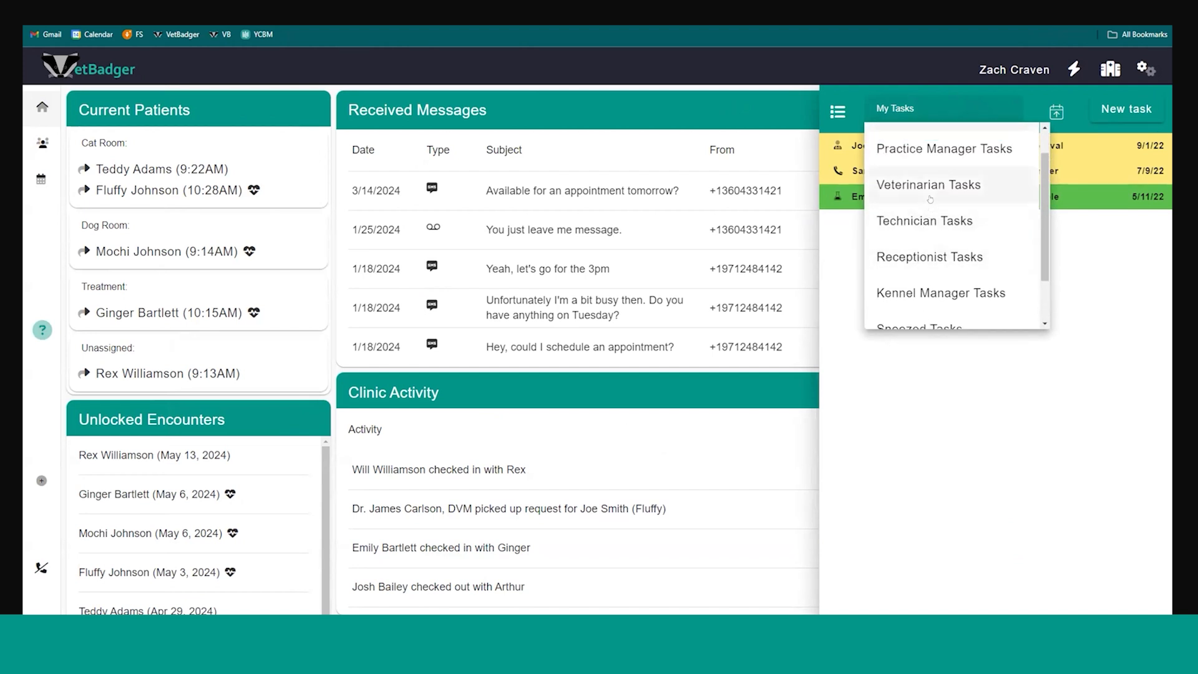
pyautogui.click(1073, 240)
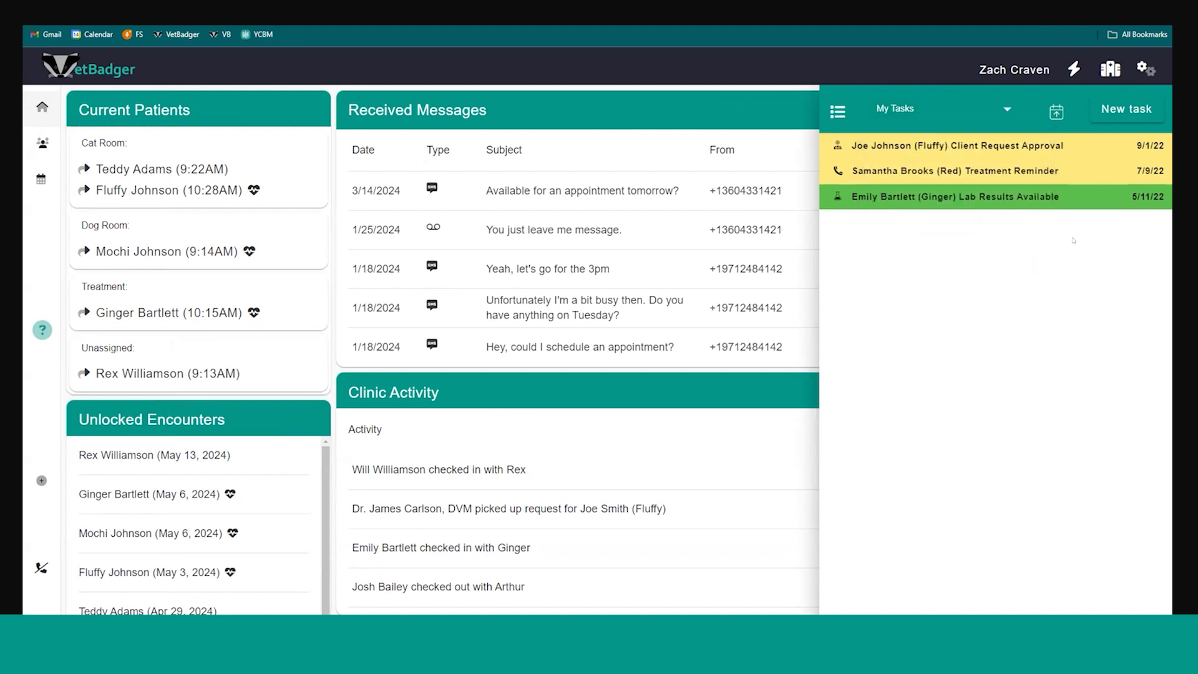
# Start a new task titled "Check in on Bubbles" with the description "Please check in"
pyautogui.click(1112, 111)
pyautogui.click(903, 160)
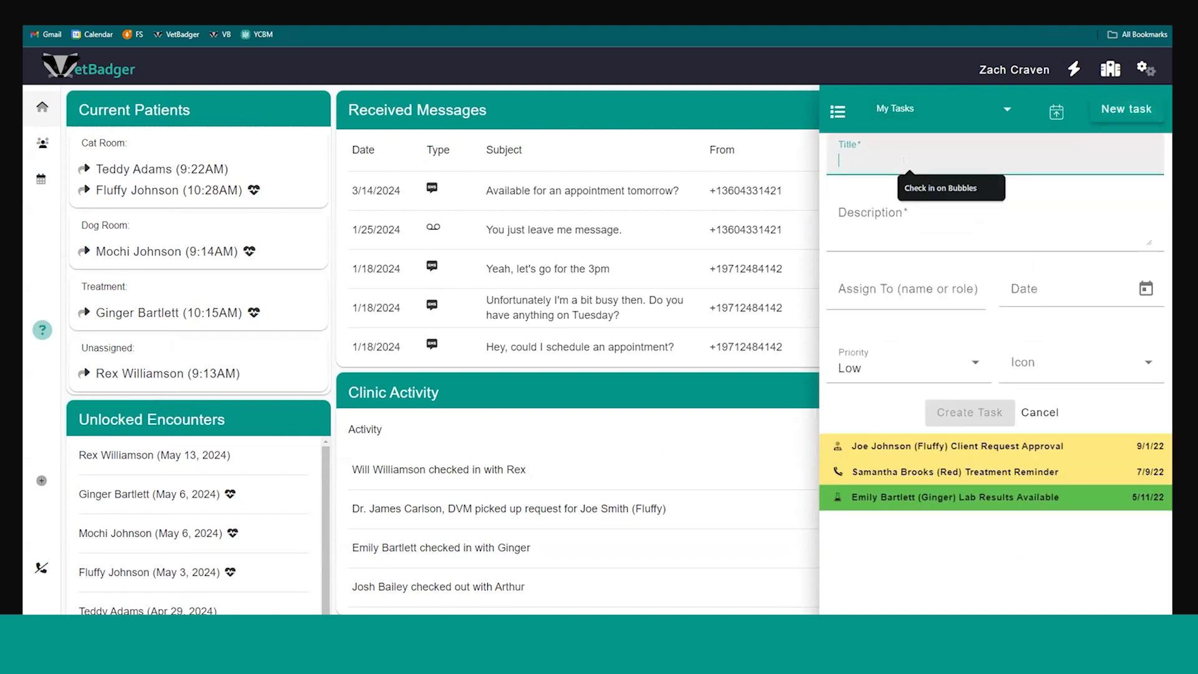
pyautogui.click(910, 187)
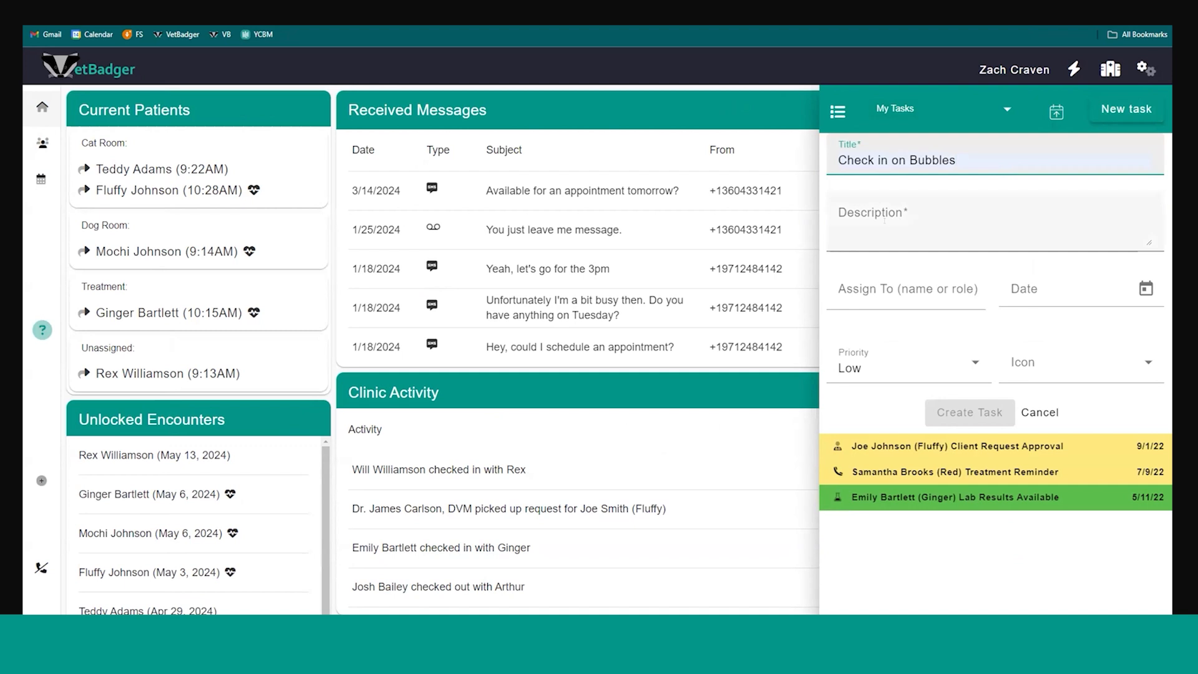
pyautogui.click(885, 219)
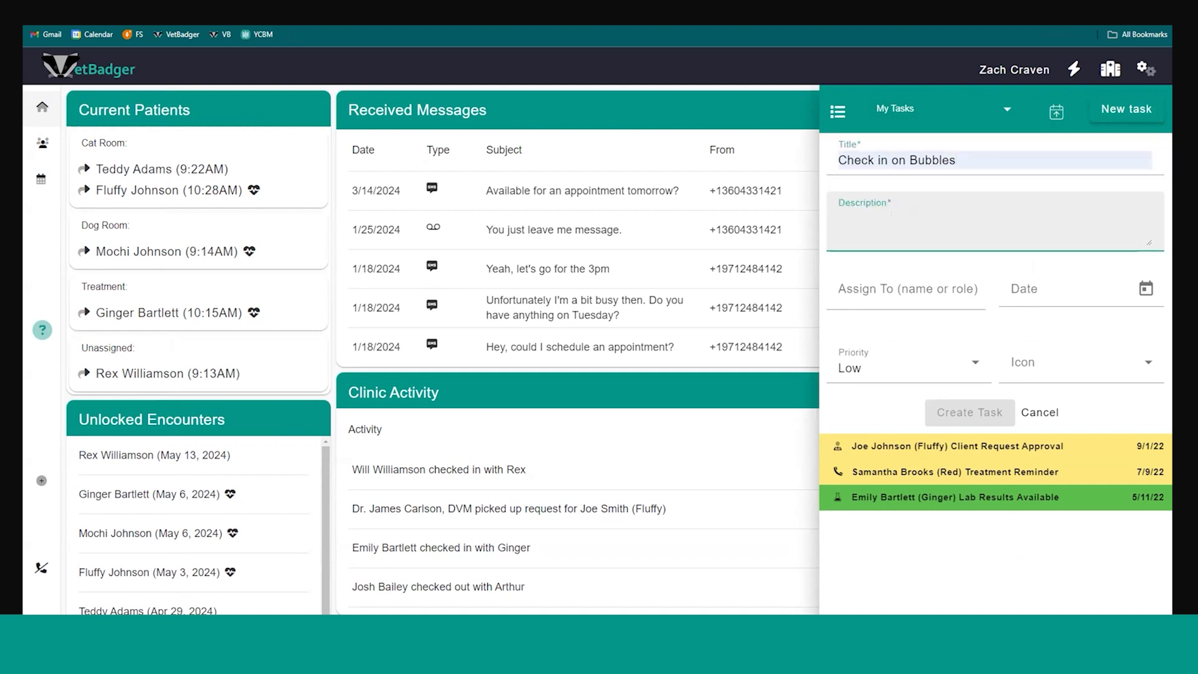
pyautogui.write('Please check')
pyautogui.write(' io')
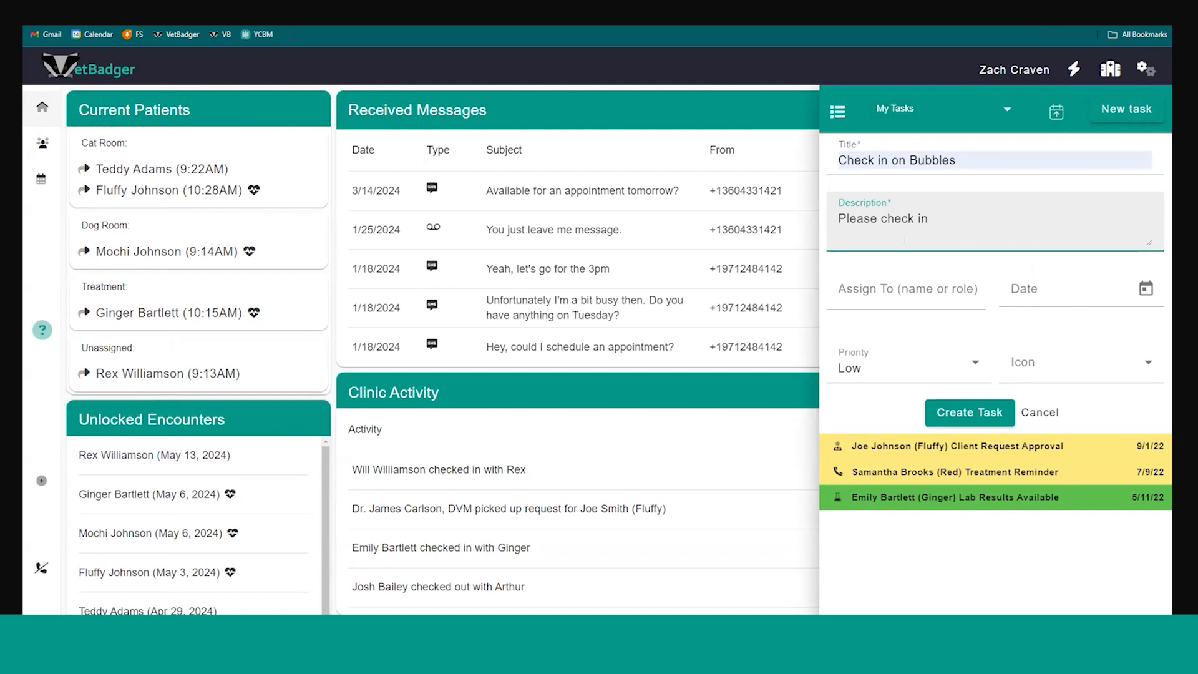
# Assign the "Check in on Bubbles" task to the staff member and create the task
pyautogui.click(911, 292)
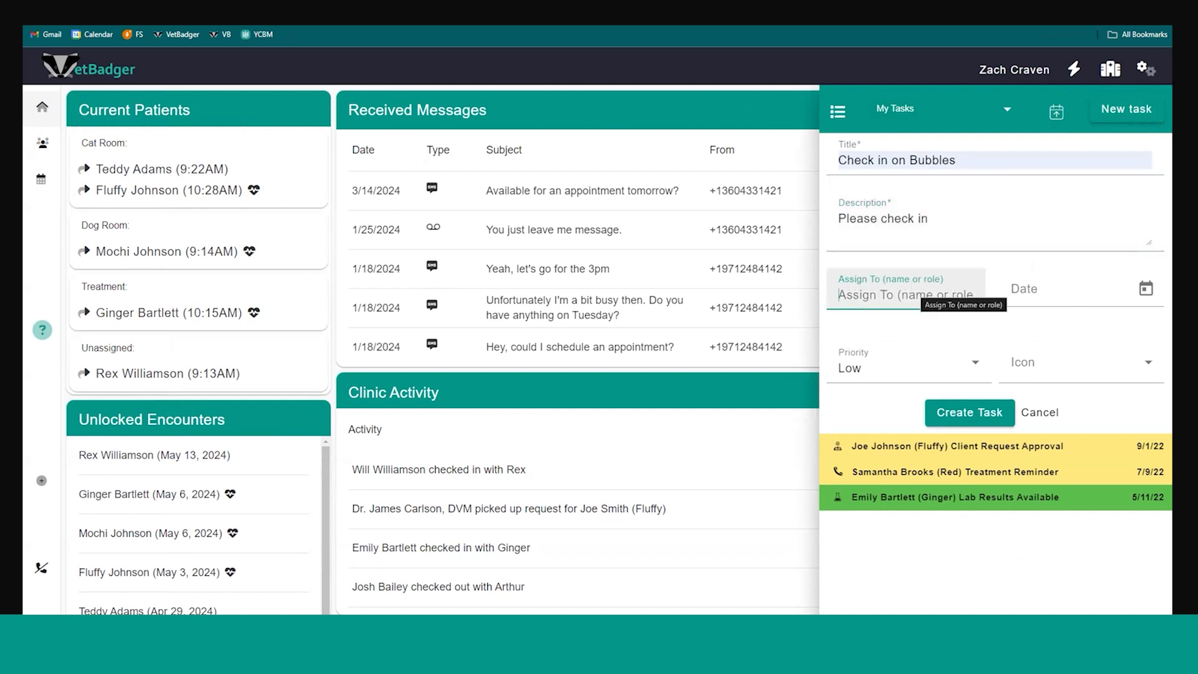
pyautogui.write('tec')
pyautogui.press('BackSpace')
pyautogui.press('BackSpace')
pyautogui.press('BackSpace')
pyautogui.write('za')
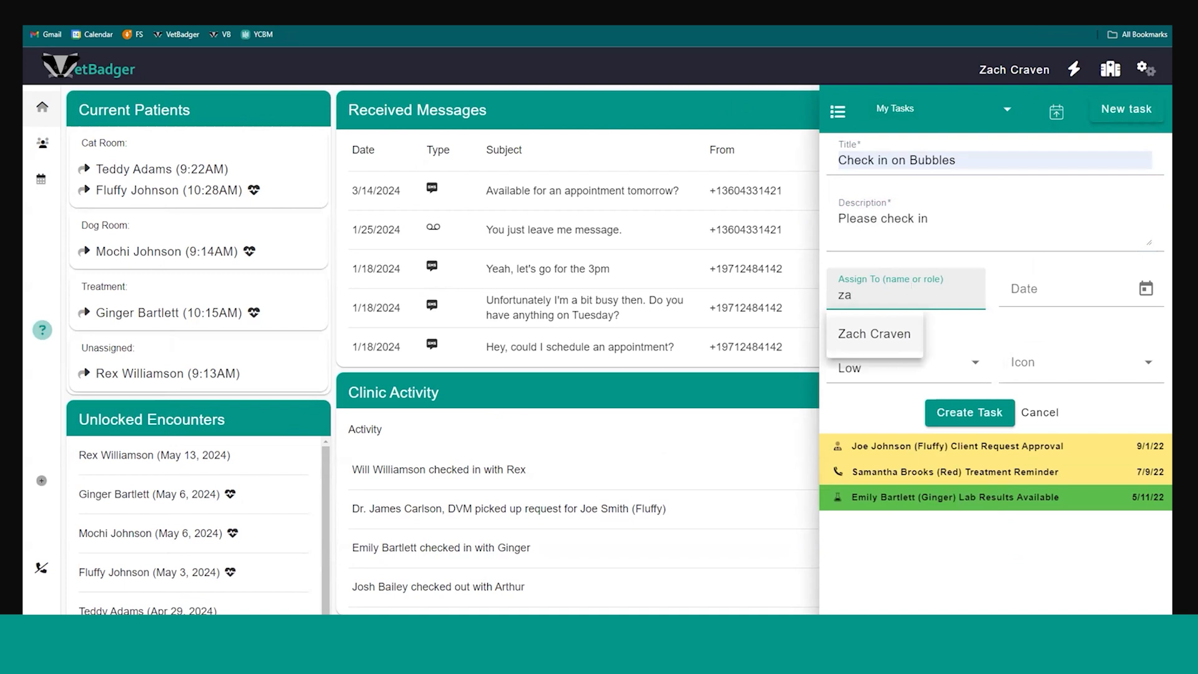
pyautogui.press('Return')
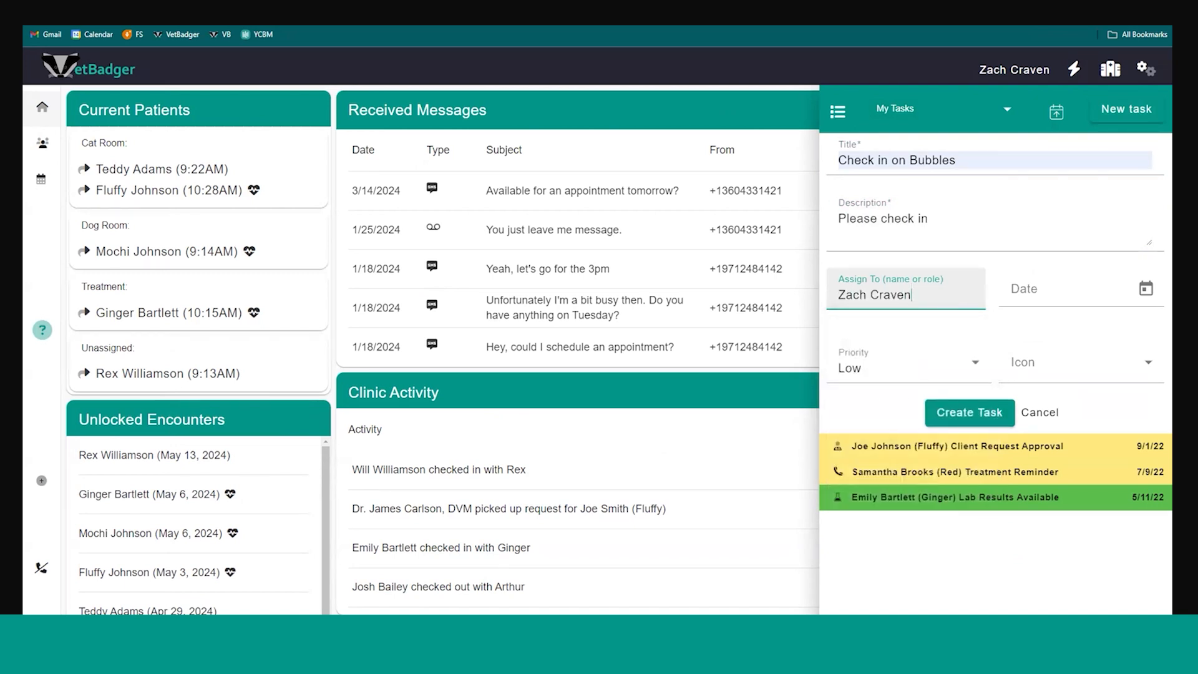
pyautogui.press('Return')
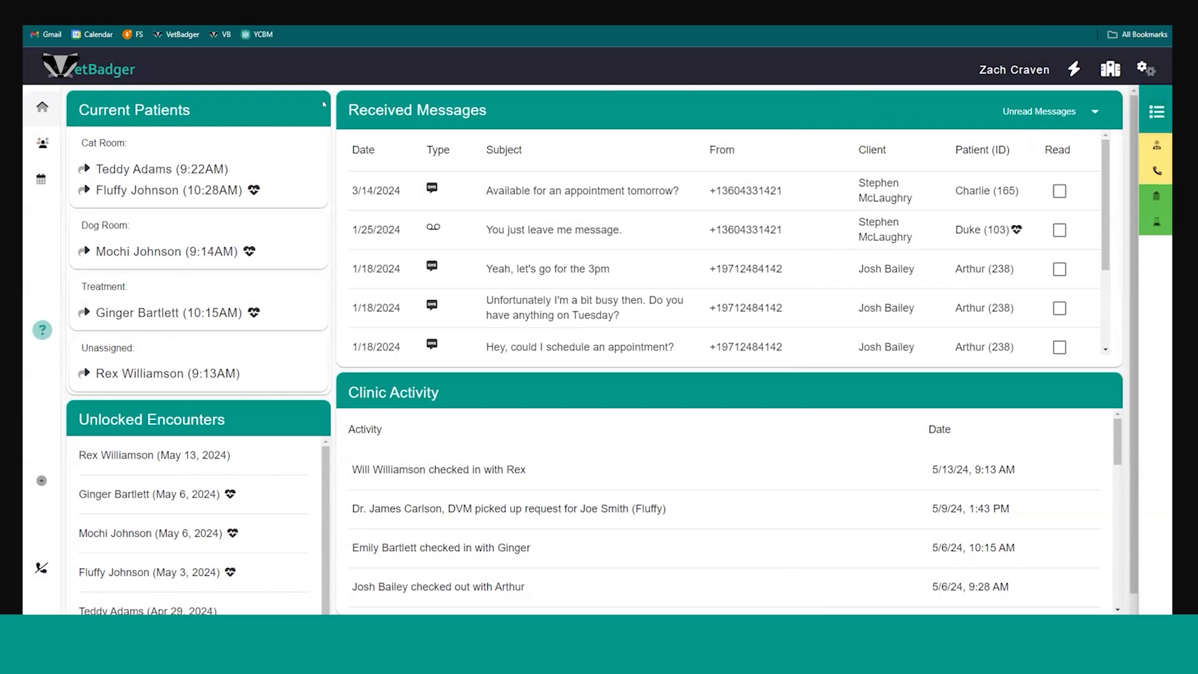
# Open the Call Center and try the option to answer phone calls here
pyautogui.moveTo(41, 107)
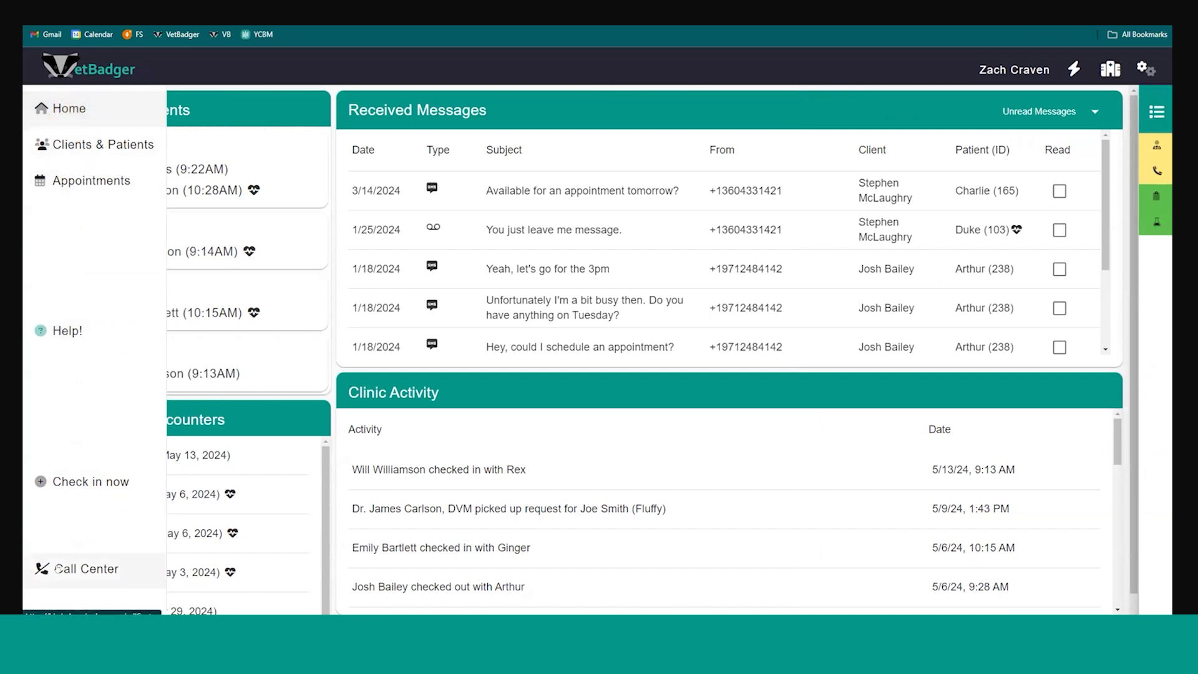
pyautogui.click(56, 568)
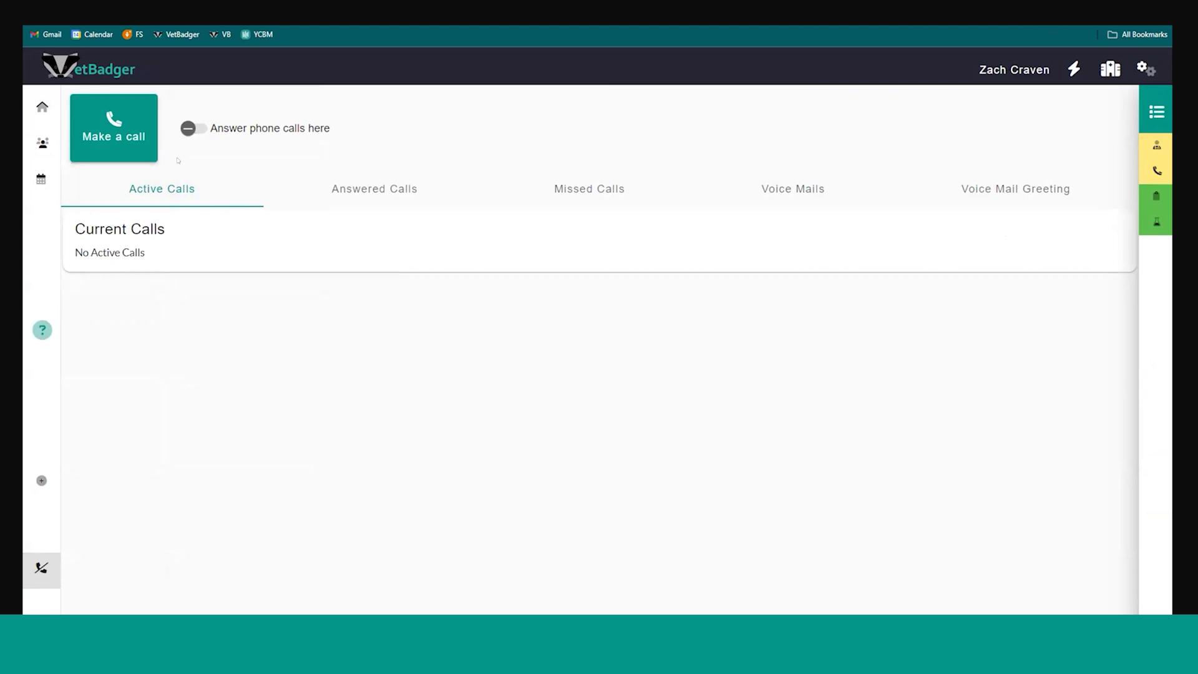
pyautogui.click(191, 127)
# Open Clients & Patients and look through the fields of a blank Create Client form
pyautogui.moveTo(38, 574)
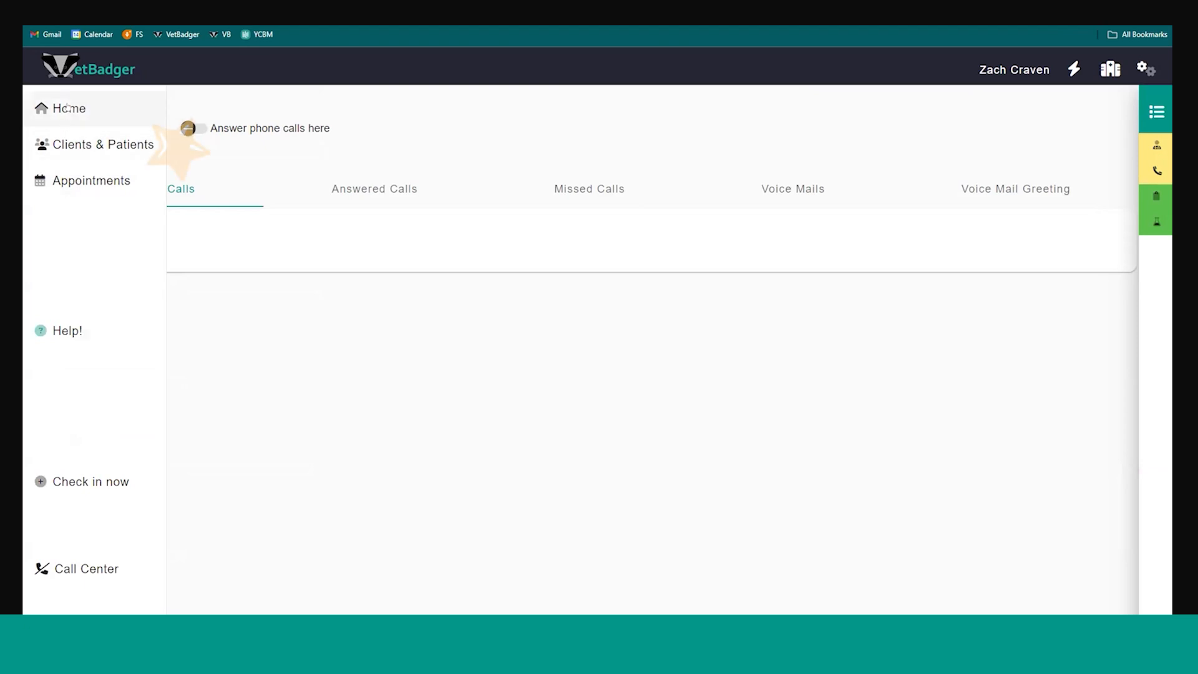
pyautogui.click(75, 145)
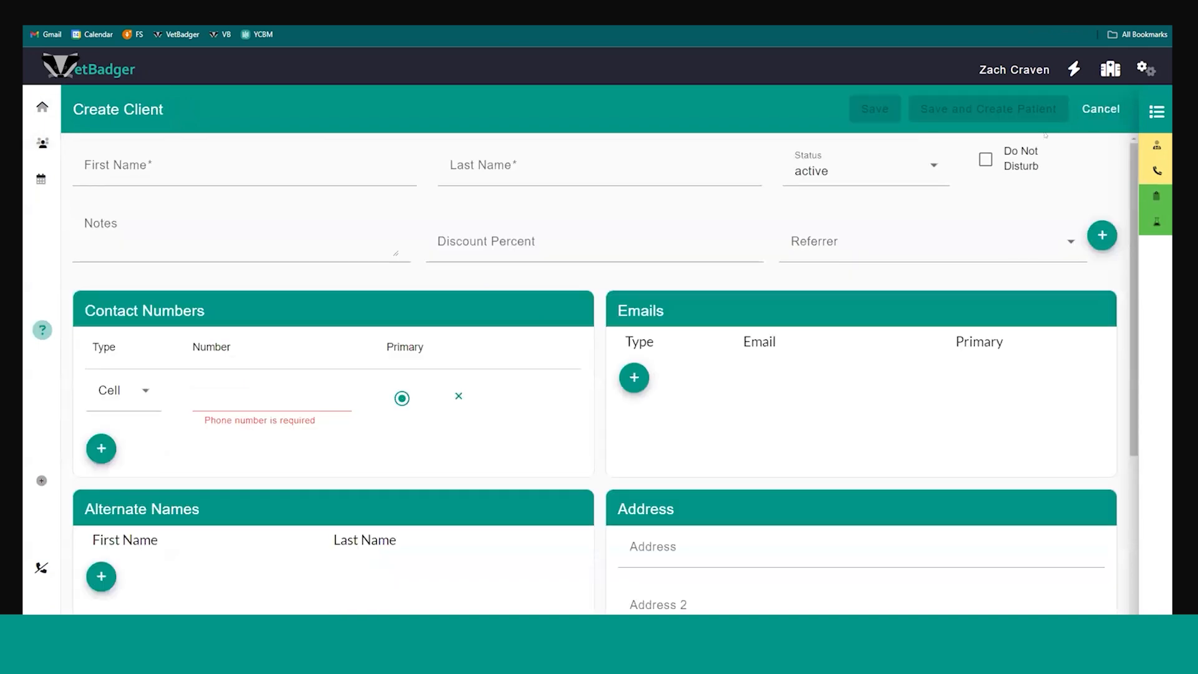
pyautogui.scroll(-2, 497, 287)
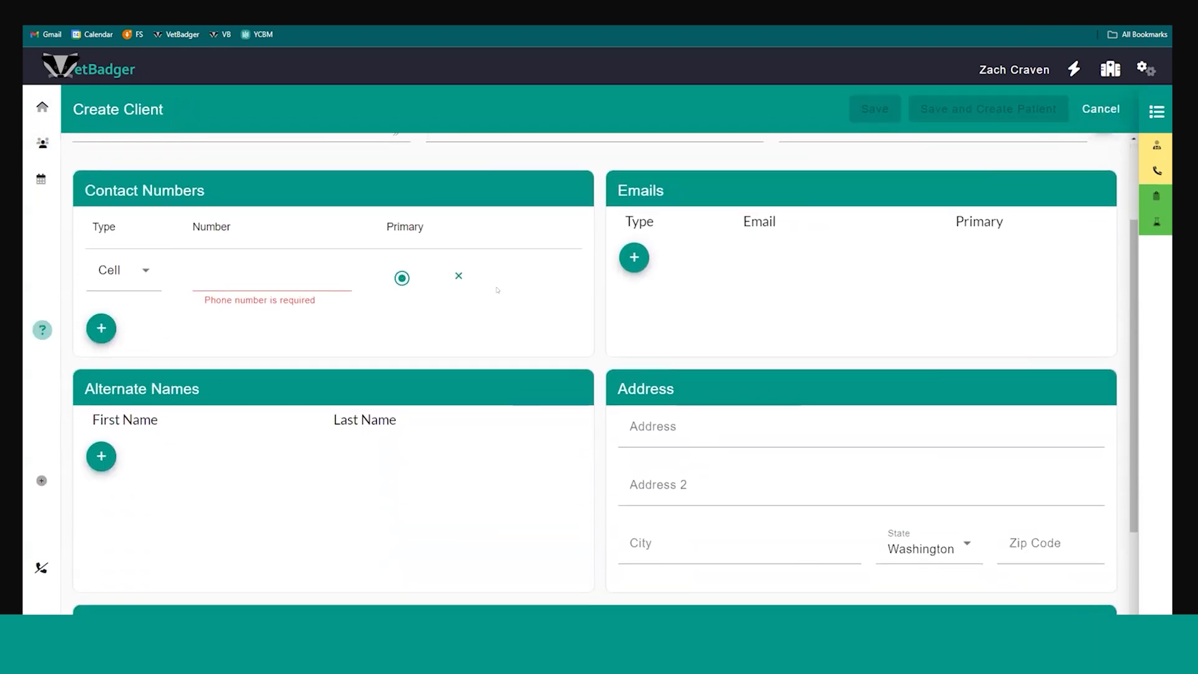
pyautogui.scroll(-2, 497, 287)
pyautogui.scroll(4, 543, 270)
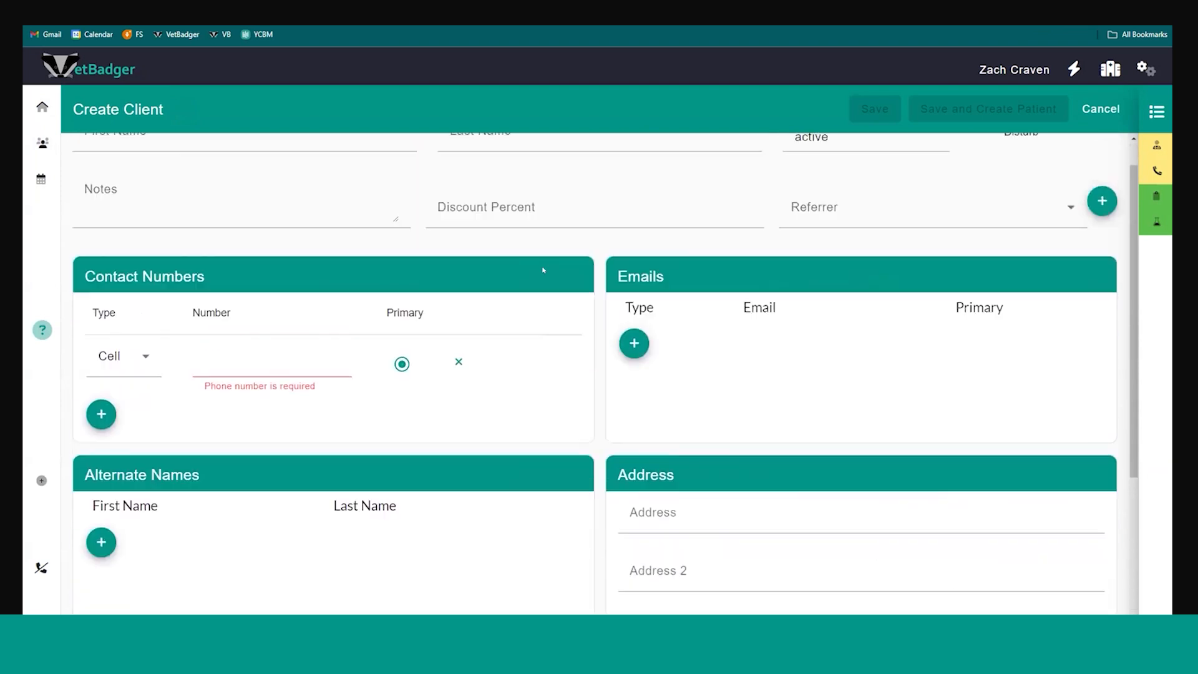
# Open the appointments calendar and look over the schedule for May 14 - May 18, 2024
pyautogui.click(46, 187)
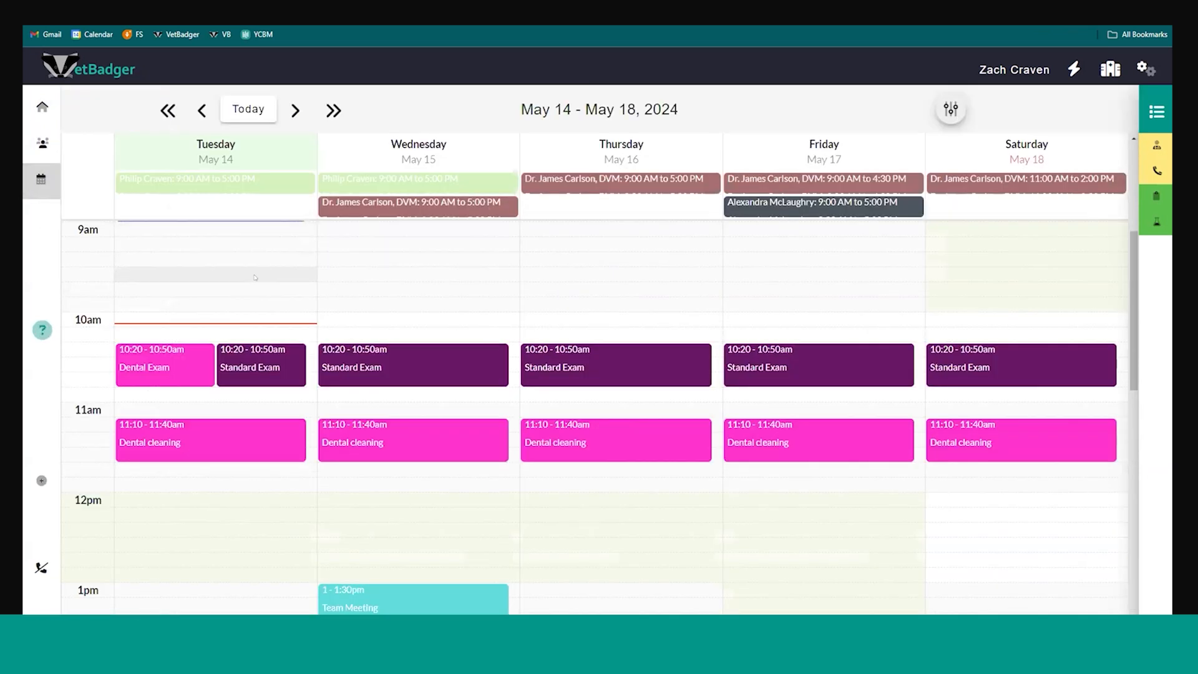
pyautogui.scroll(-2, 235, 301)
pyautogui.scroll(2, 214, 284)
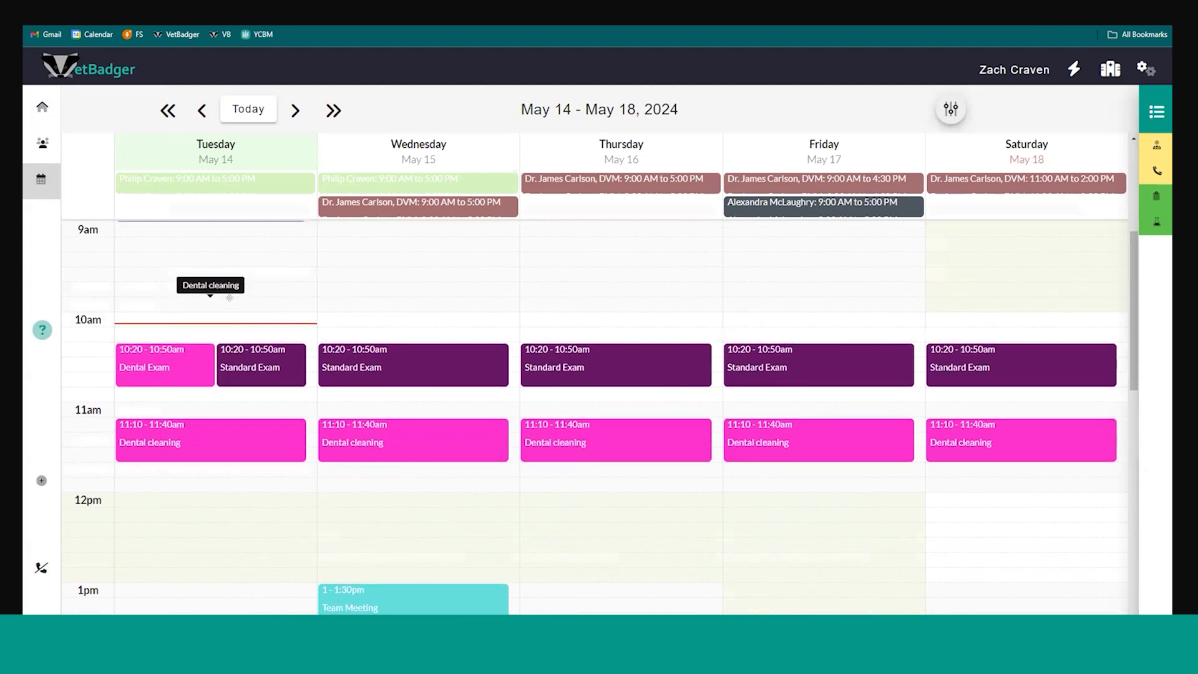
pyautogui.scroll(-1, 177, 469)
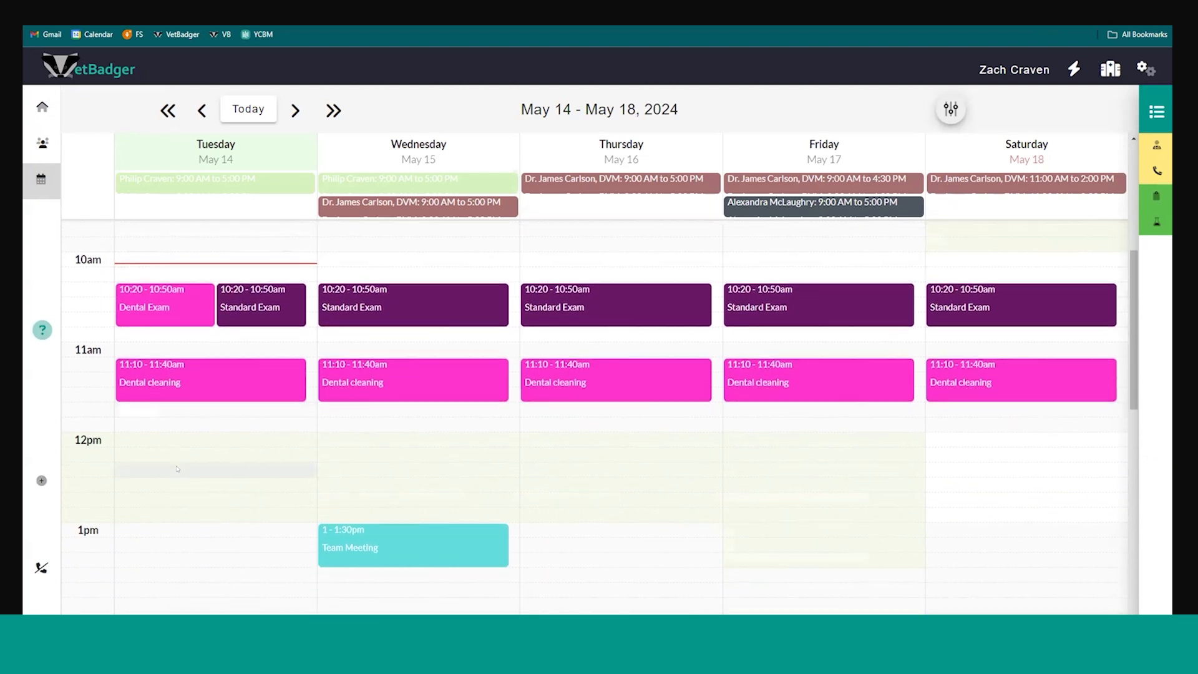
# Open a new entry at 11:50am on Tuesday, view the Block Calendar Time and Schedule Calendar Time forms, and cancel
pyautogui.click(179, 429)
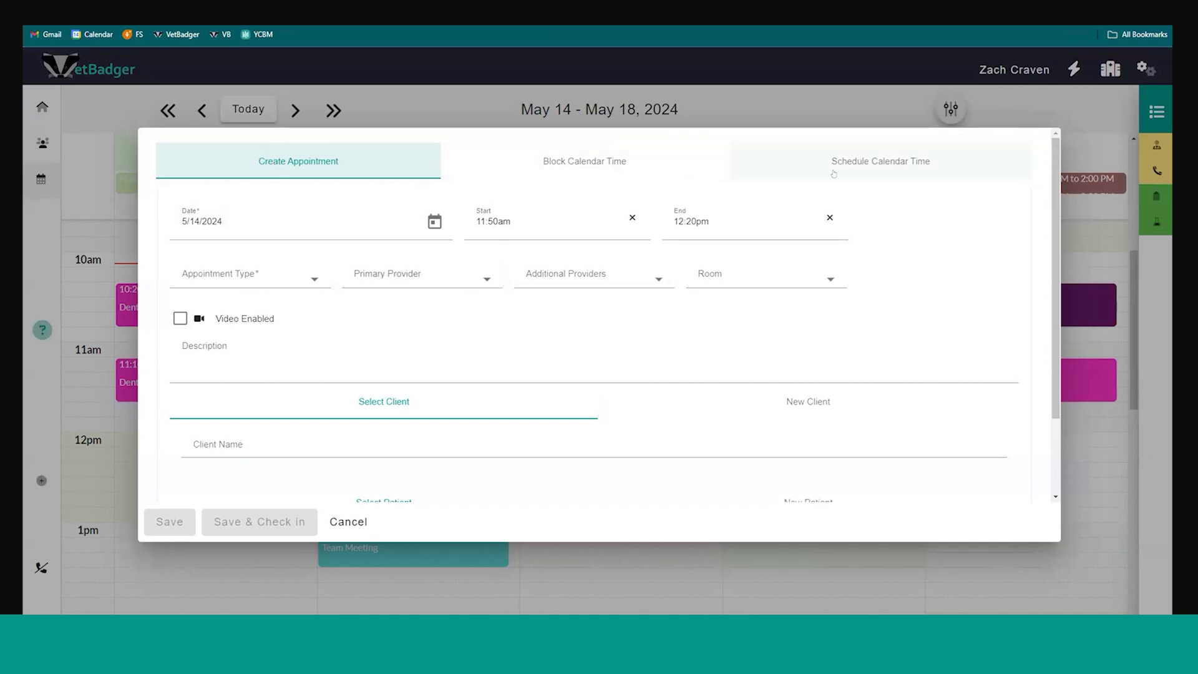
pyautogui.click(673, 164)
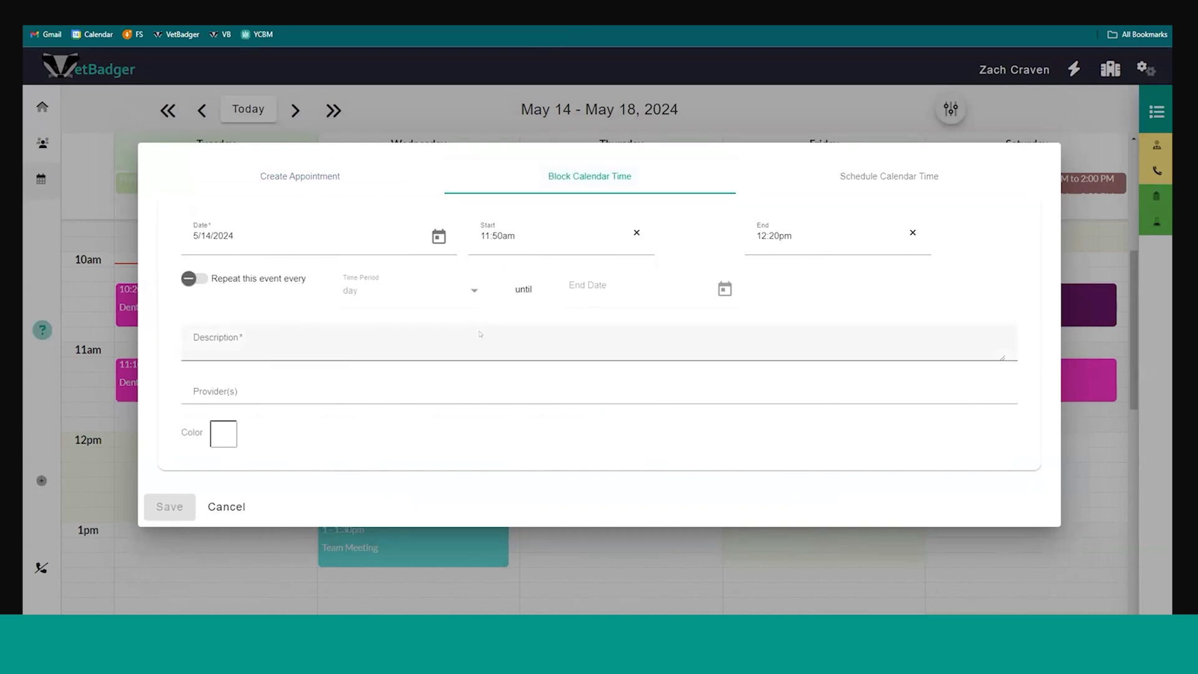
pyautogui.click(853, 181)
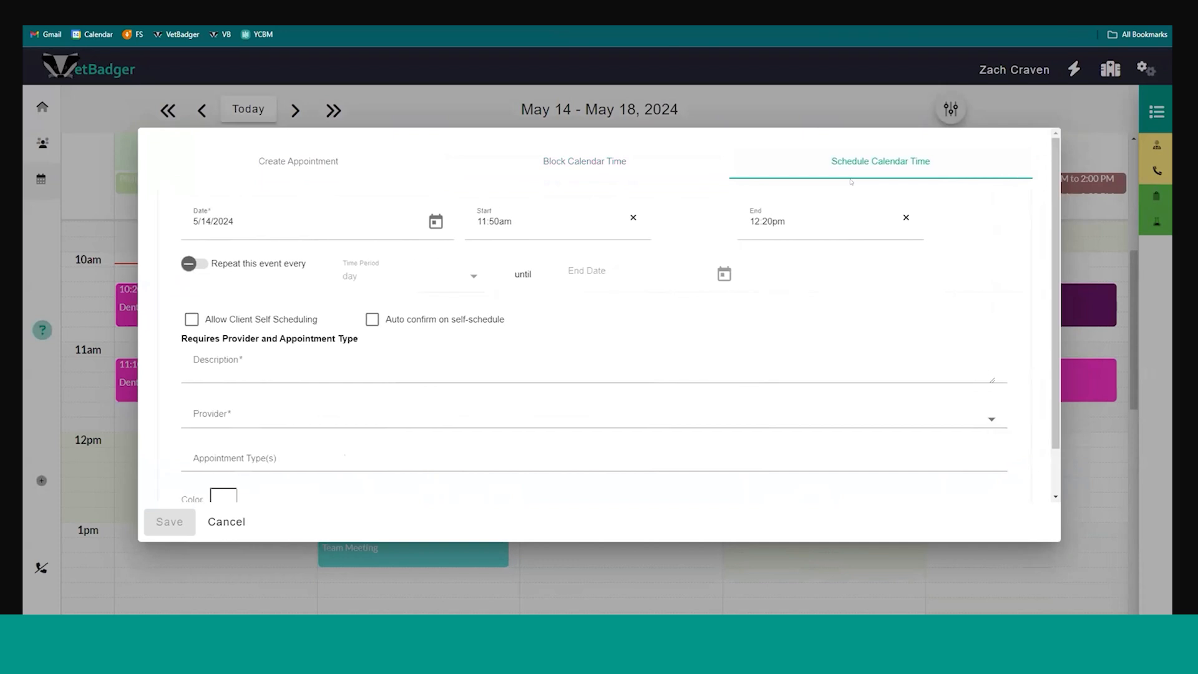
pyautogui.scroll(-1, 610, 280)
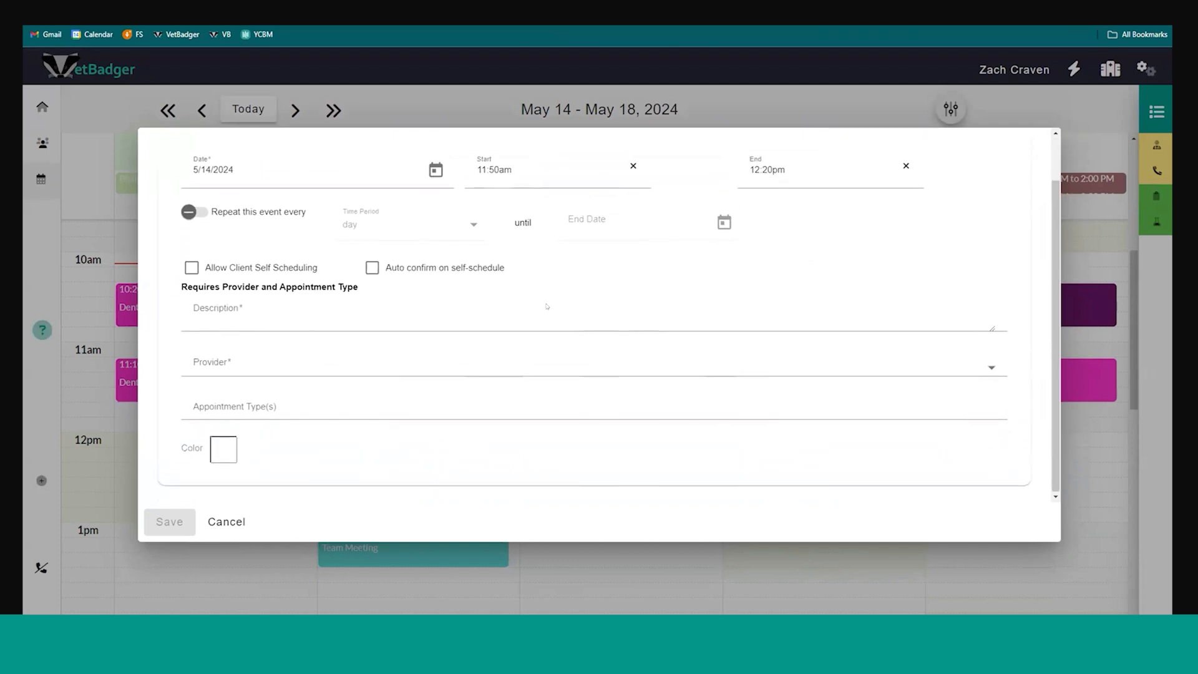
pyautogui.click(228, 522)
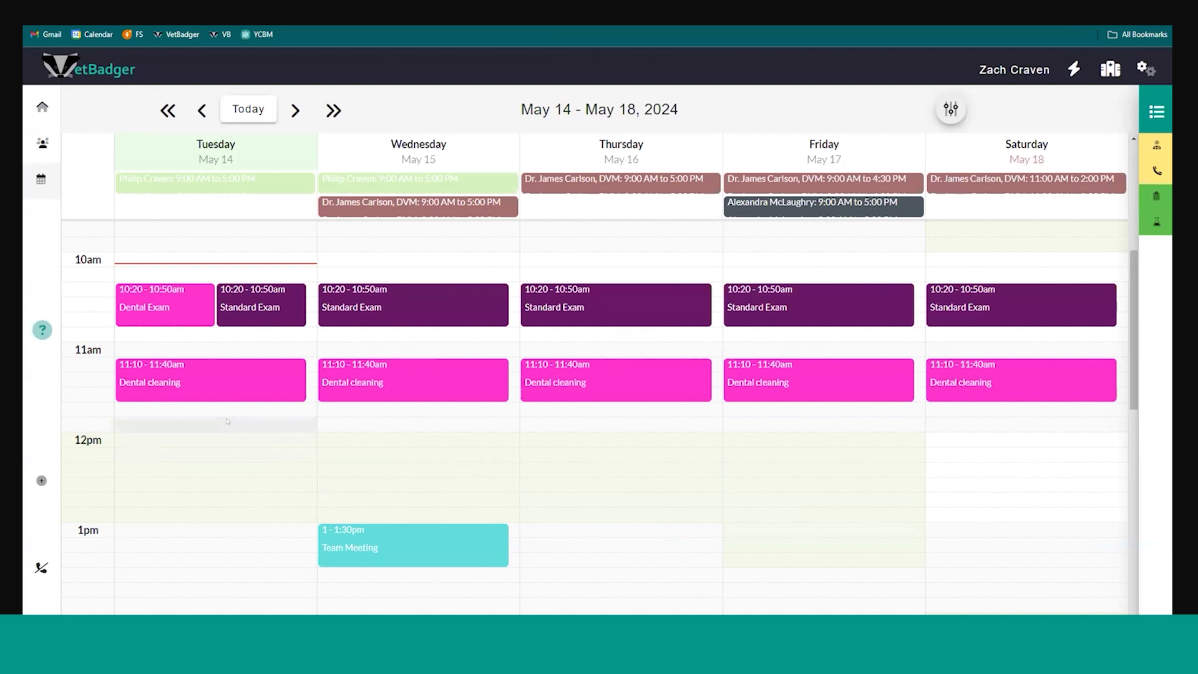
# View the appointment form for Tuesday's 11:10 AM Dental cleaning block and close it without saving
pyautogui.click(193, 375)
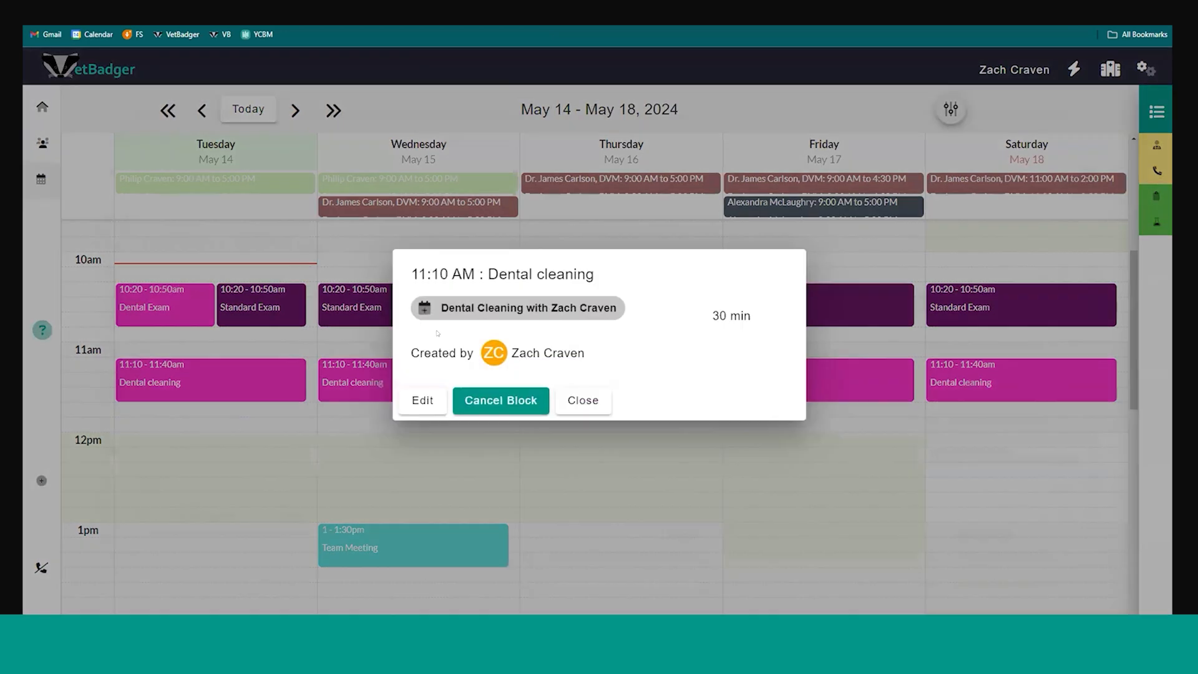
pyautogui.click(422, 308)
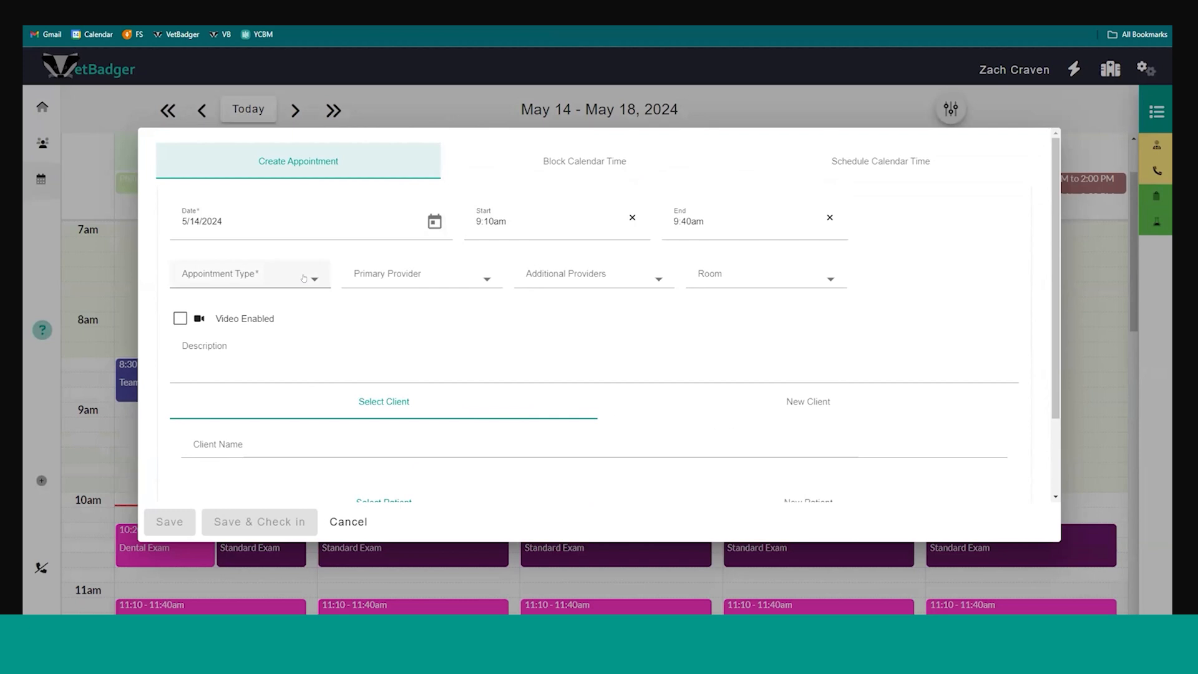
# Set up a Standard Exam for 5/14/2024, 9:10am to 9:40am, with the staff member as primary provider and description "Wellness Exam"
pyautogui.click(304, 278)
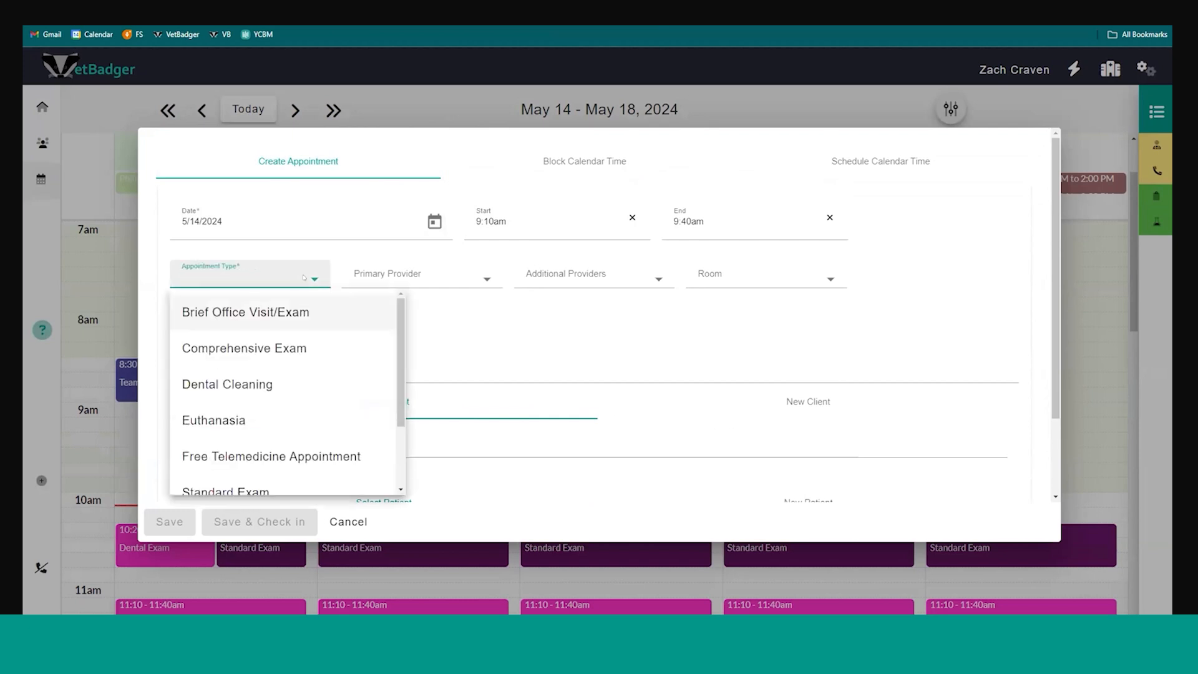
pyautogui.scroll(-2, 262, 420)
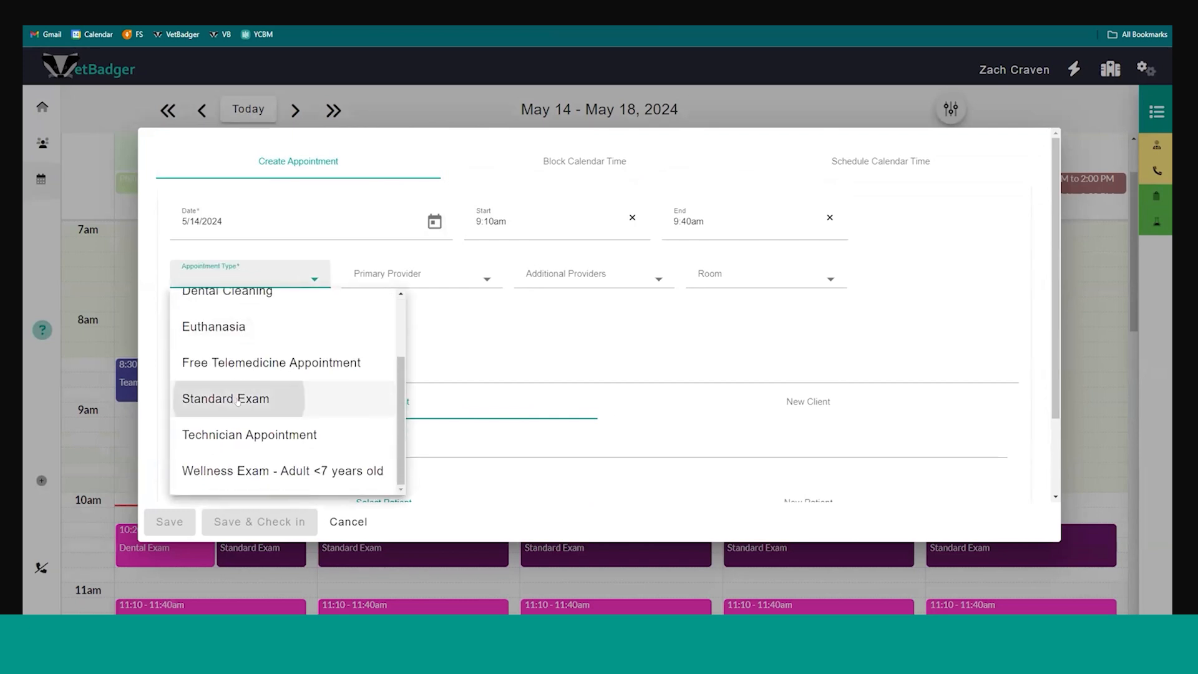
pyautogui.click(241, 399)
pyautogui.click(380, 279)
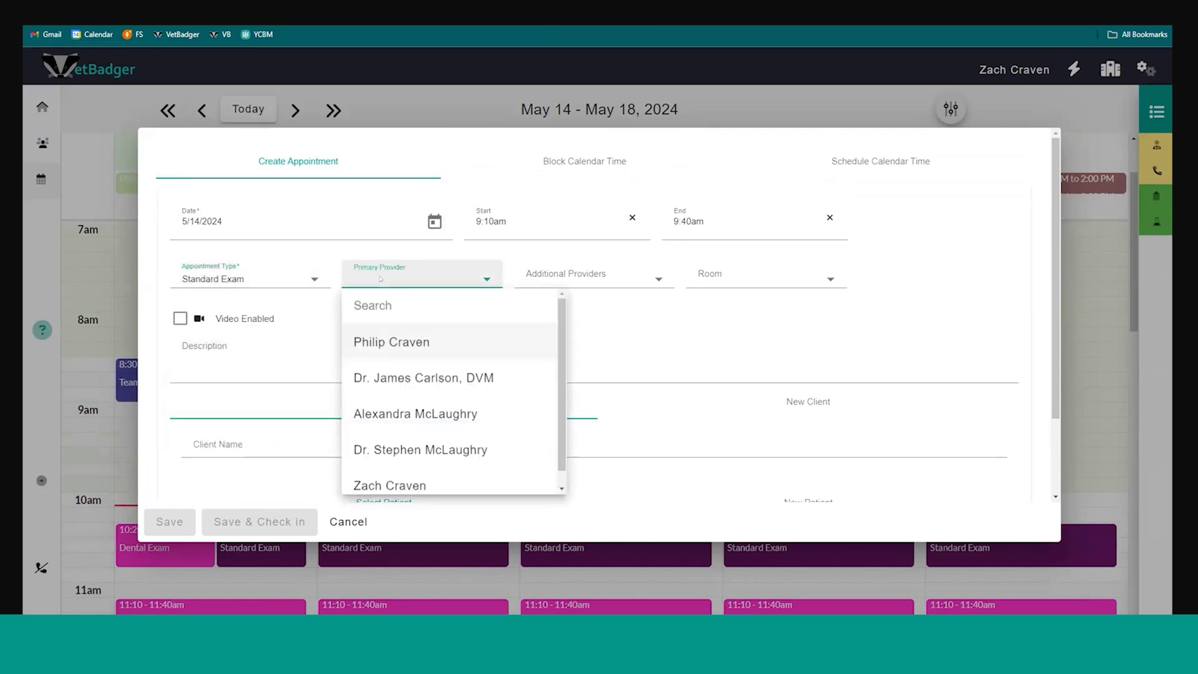
pyautogui.write('za')
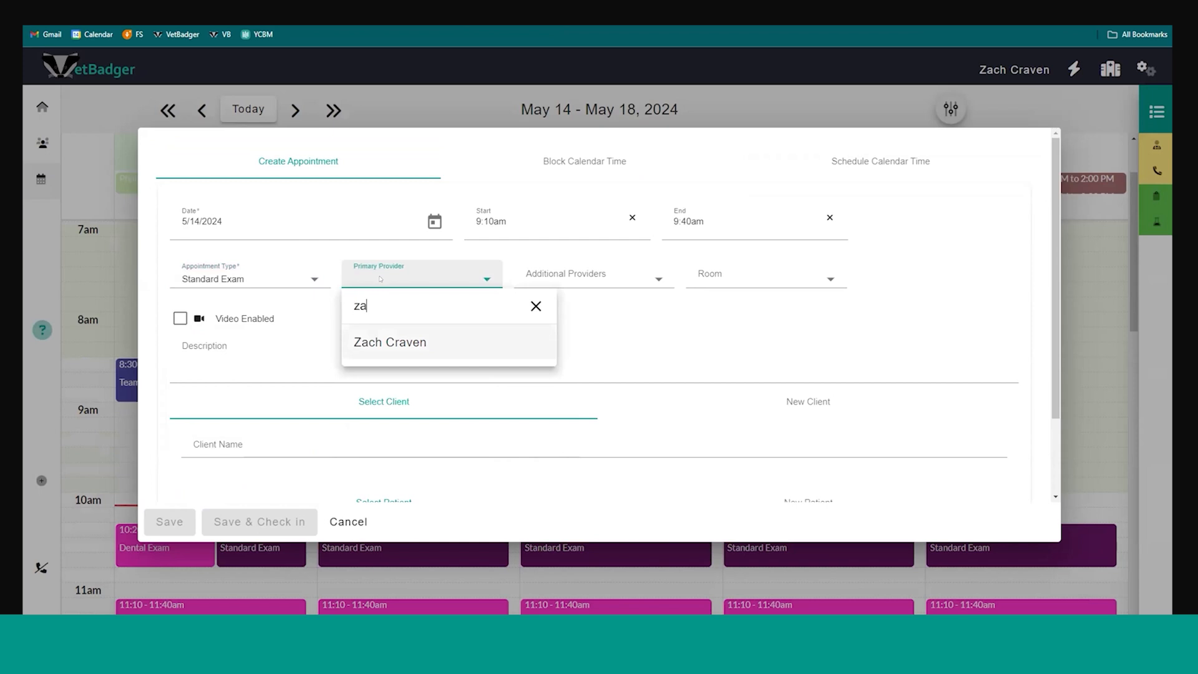
pyautogui.click(391, 344)
pyautogui.click(231, 347)
pyautogui.write('Wellness Exam')
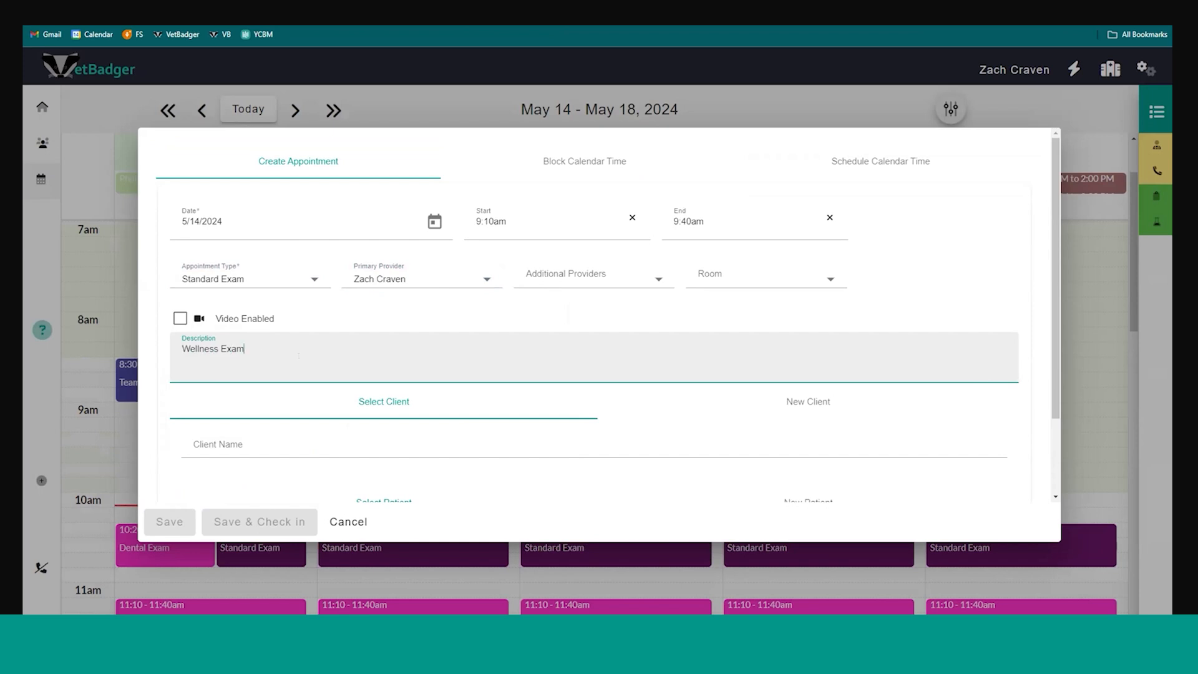
# Search the existing clients for "rex" and select Rex's owner as the appointment's client
pyautogui.scroll(-2, 299, 355)
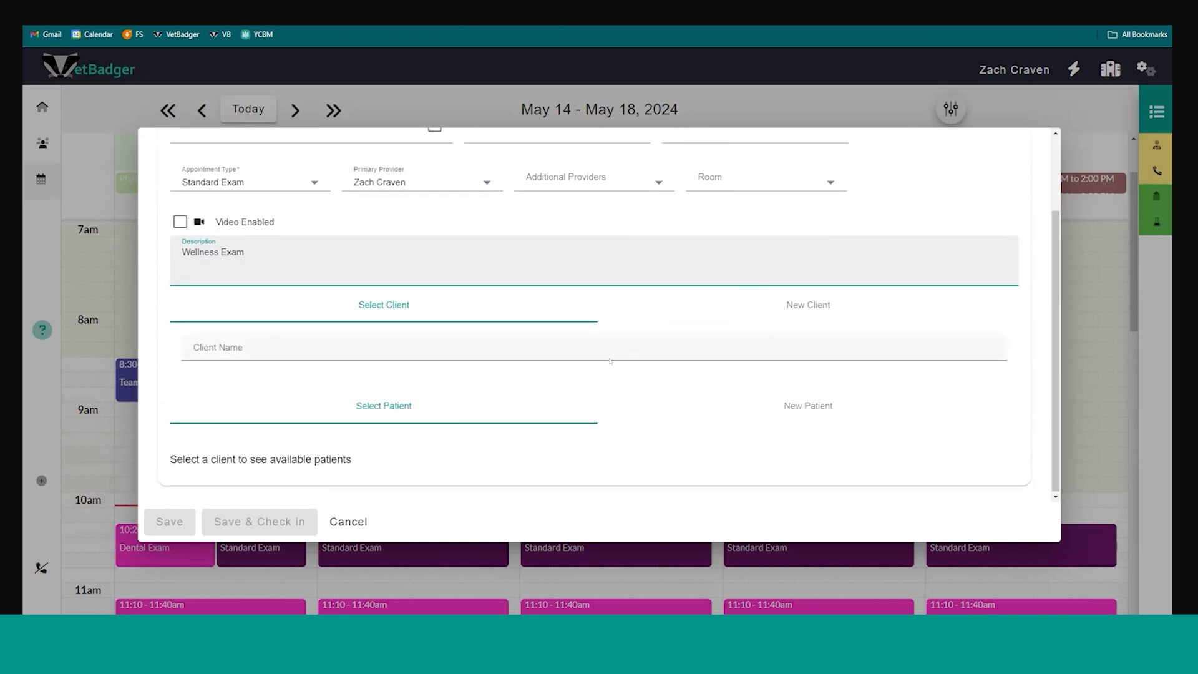
pyautogui.click(516, 347)
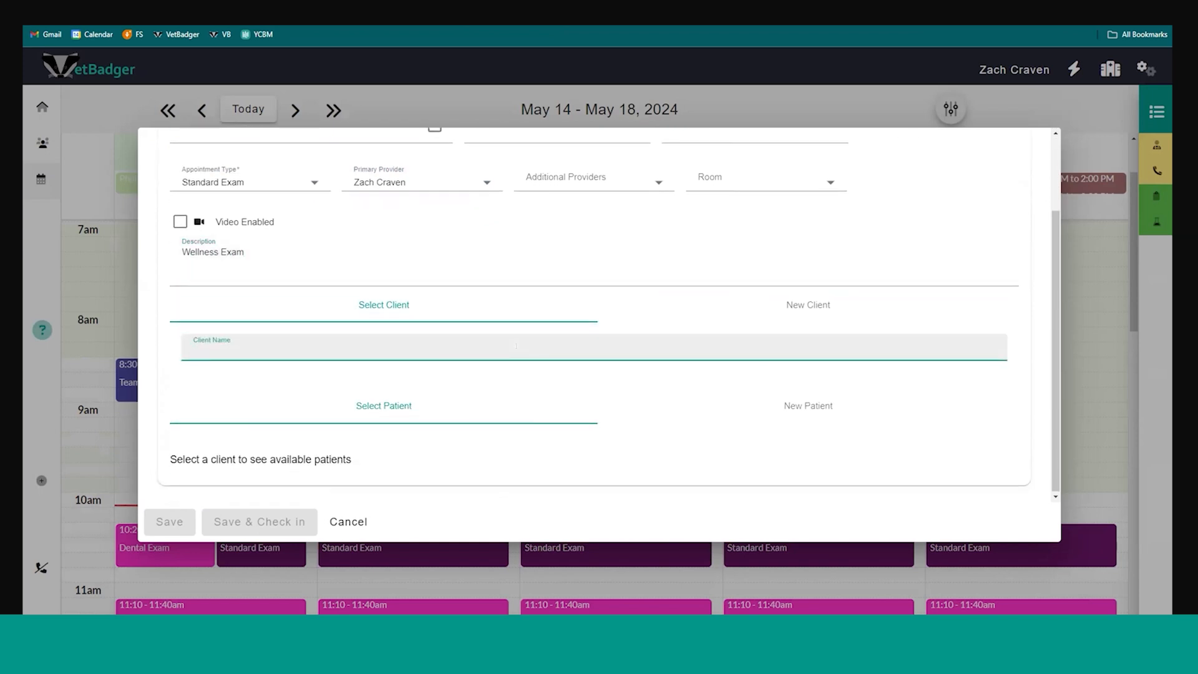
pyautogui.write('rex')
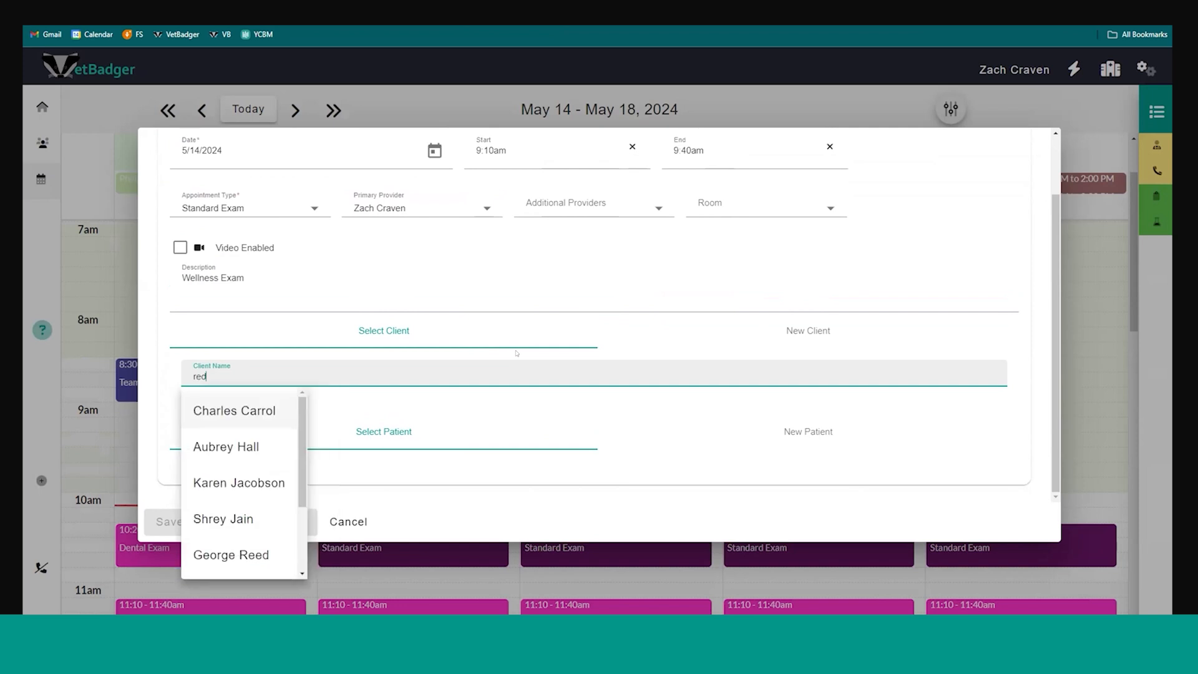
pyautogui.press('Down')
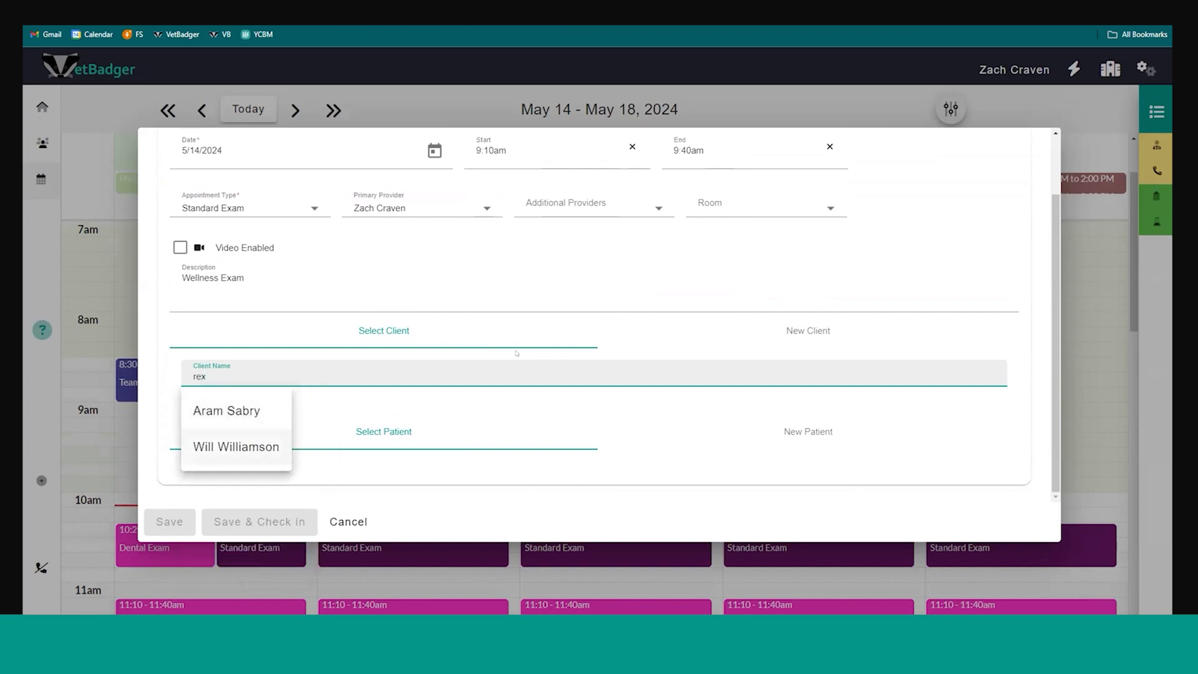
pyautogui.press('Return')
pyautogui.scroll(-1, 505, 362)
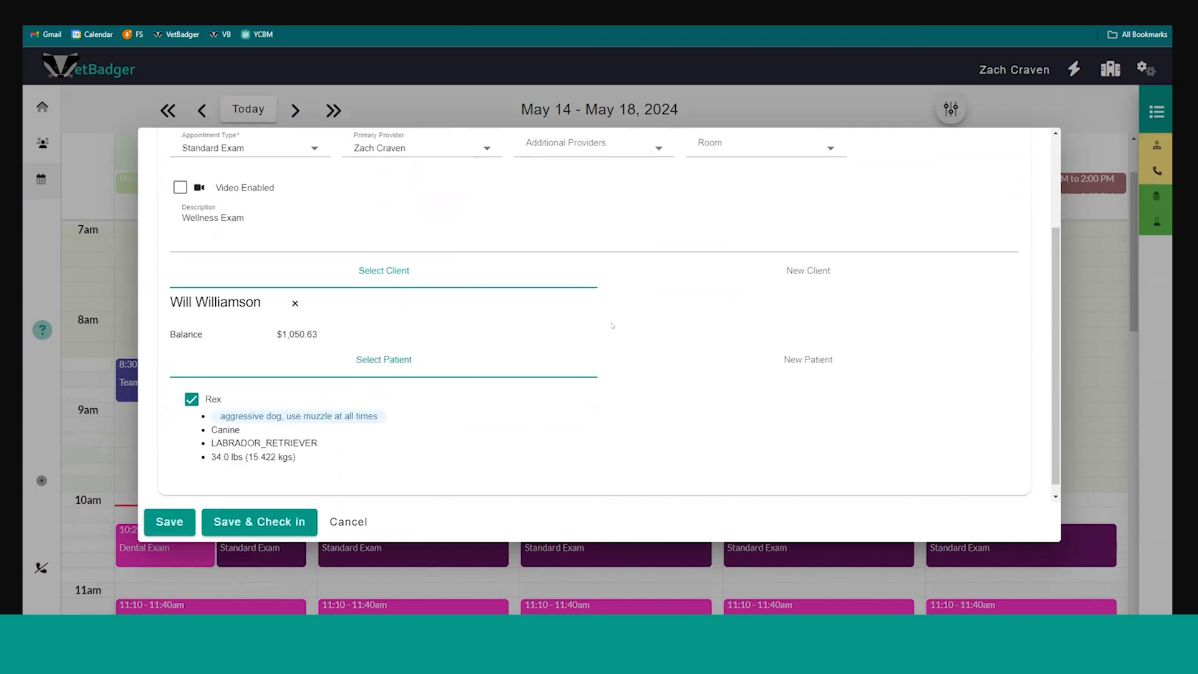
# View the New Client and New Patient options, returning to the selected client and patient Rex
pyautogui.click(774, 278)
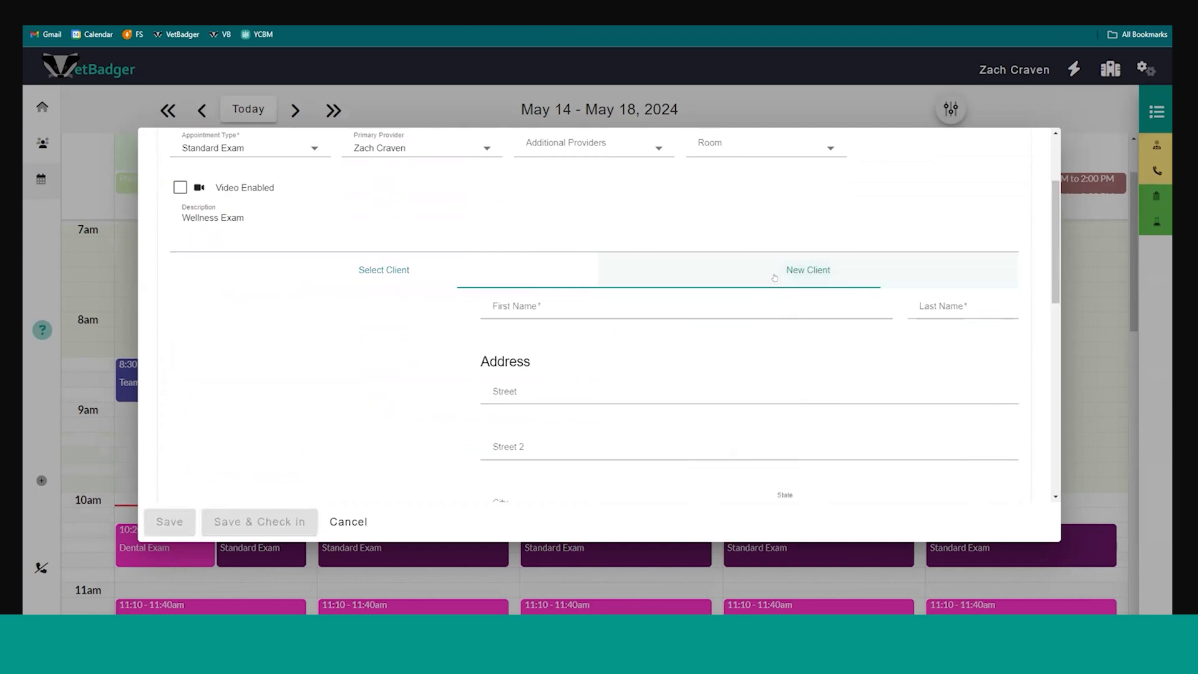
pyautogui.click(552, 277)
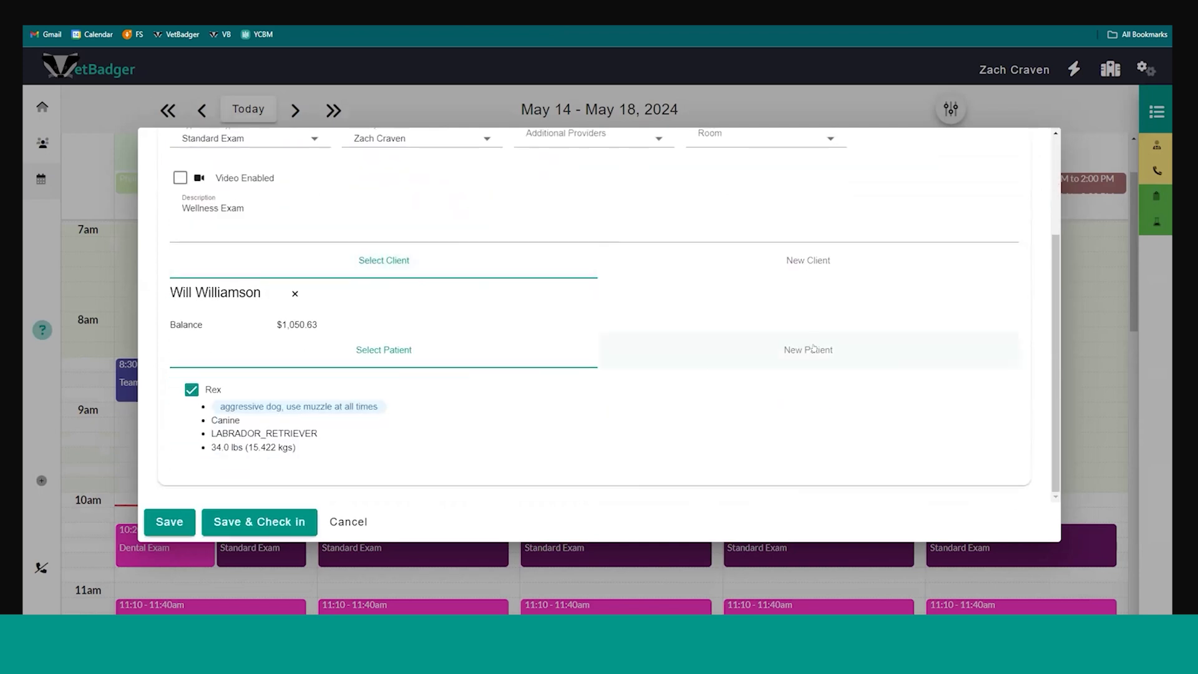
pyautogui.click(808, 344)
pyautogui.click(477, 347)
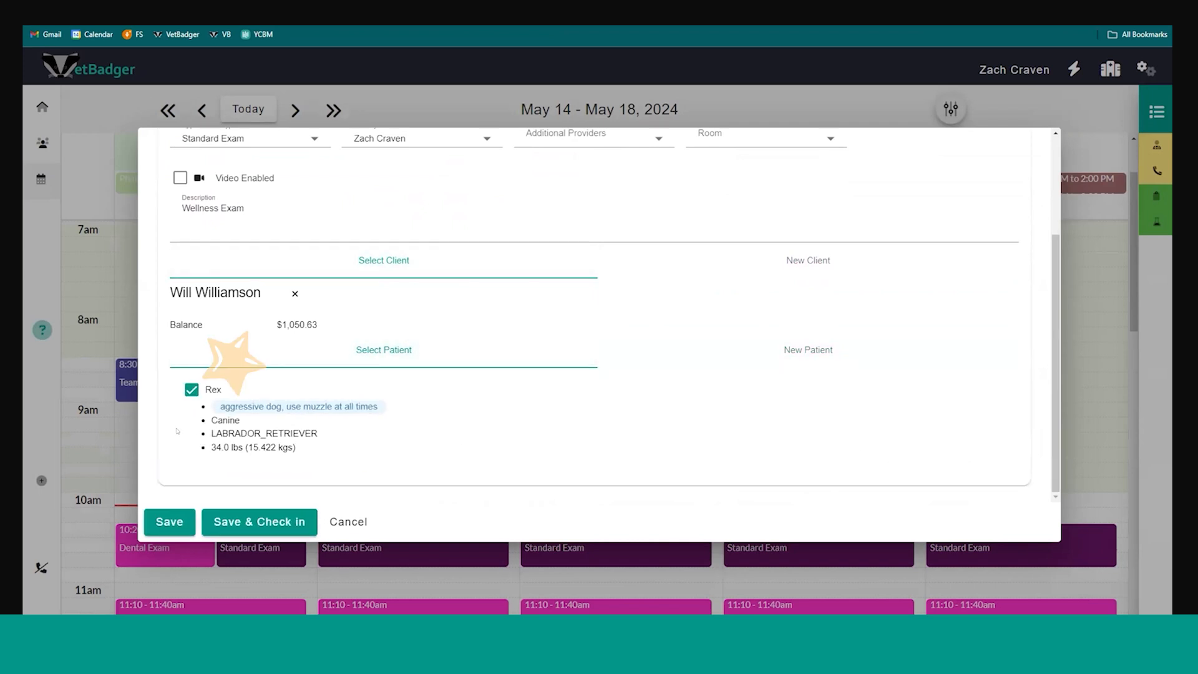
# Save Rex's 9:10am Wellness Exam appointment and open its details from the calendar
pyautogui.click(163, 529)
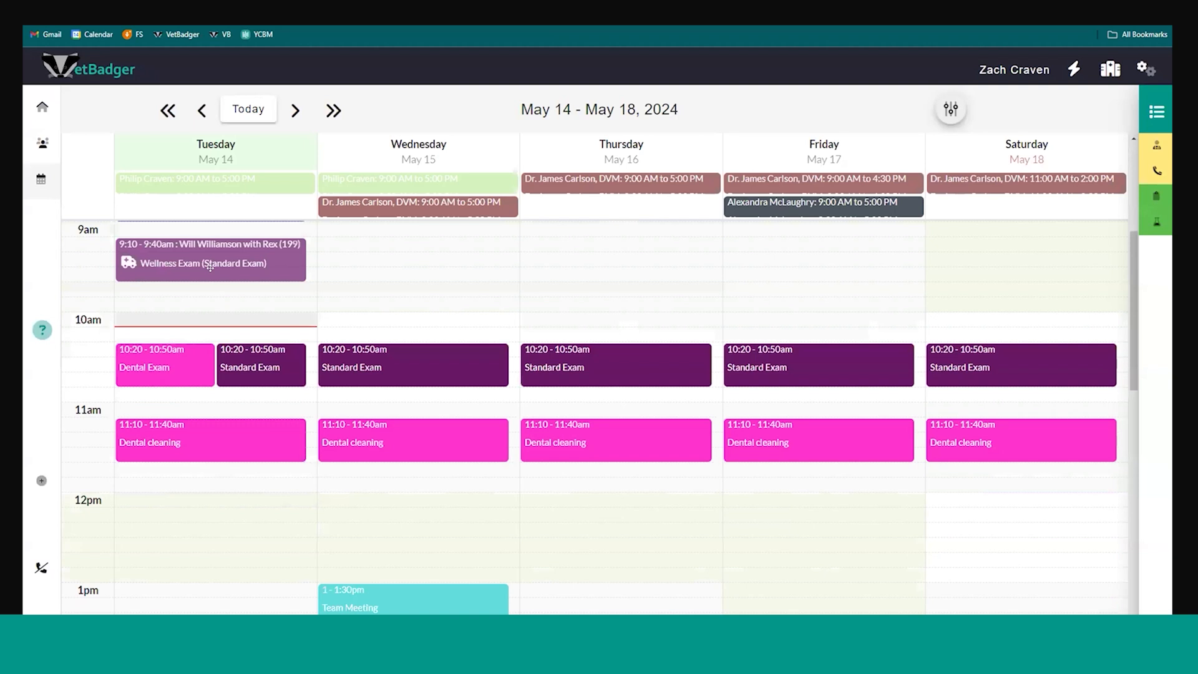
pyautogui.click(275, 261)
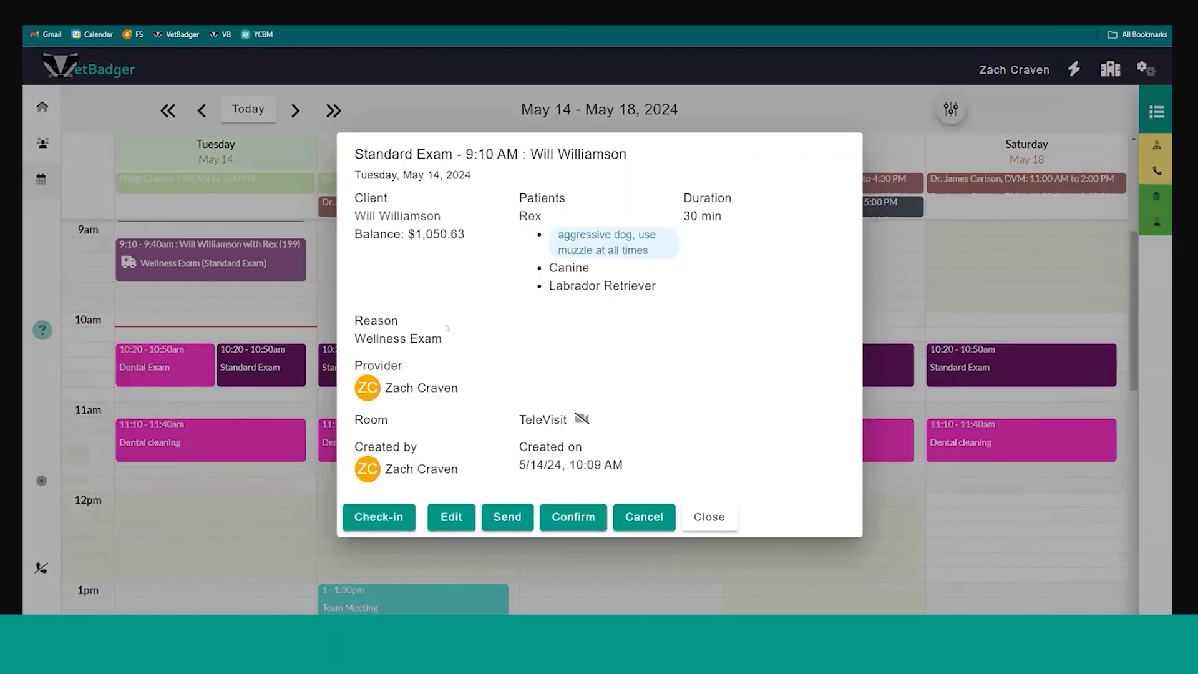
# View the email and text options for Rex's appointment, and open its check-in form down to the patient section
pyautogui.click(488, 525)
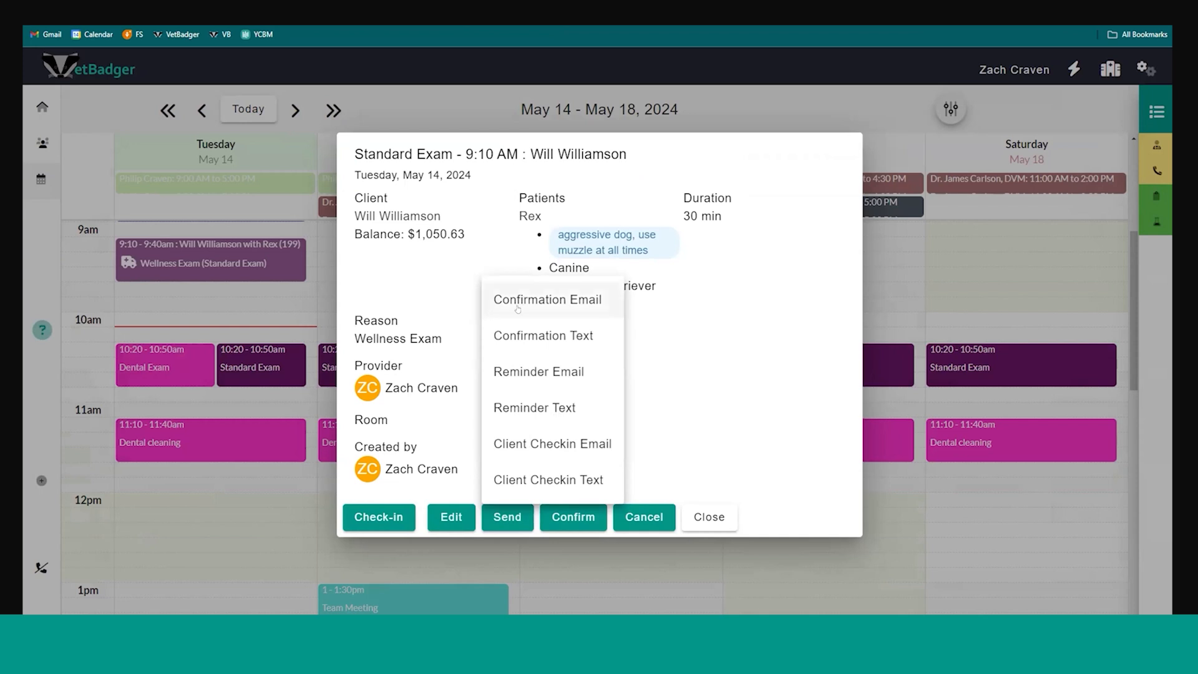
pyautogui.click(467, 298)
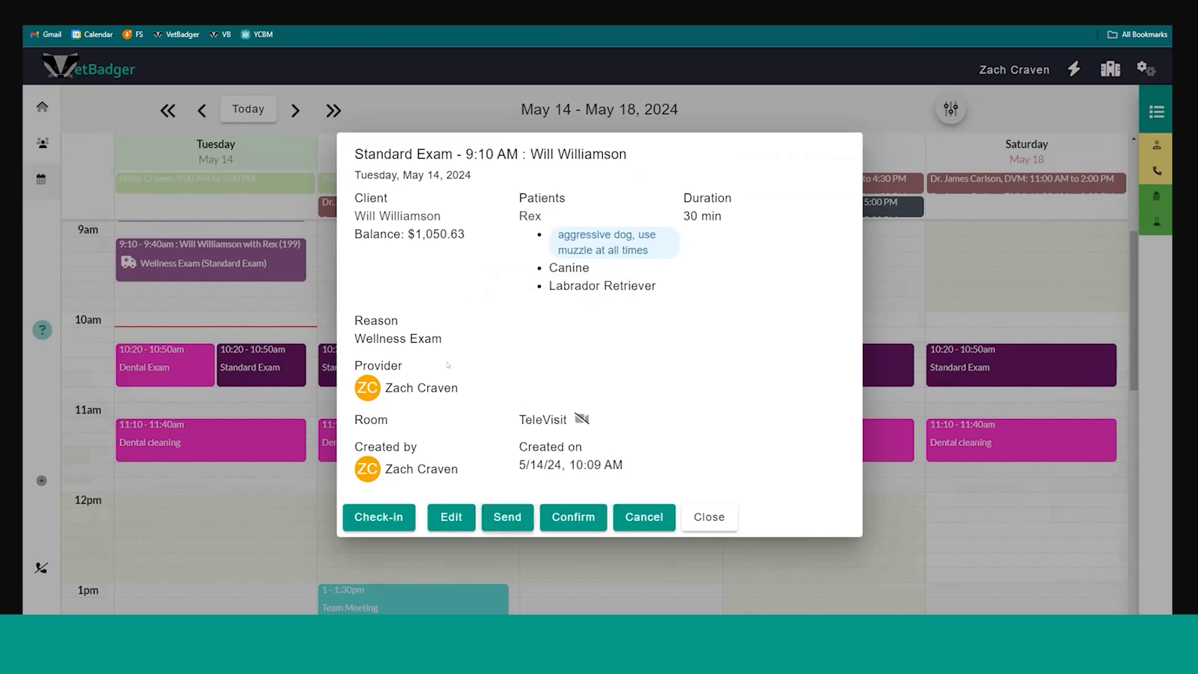
pyautogui.click(382, 518)
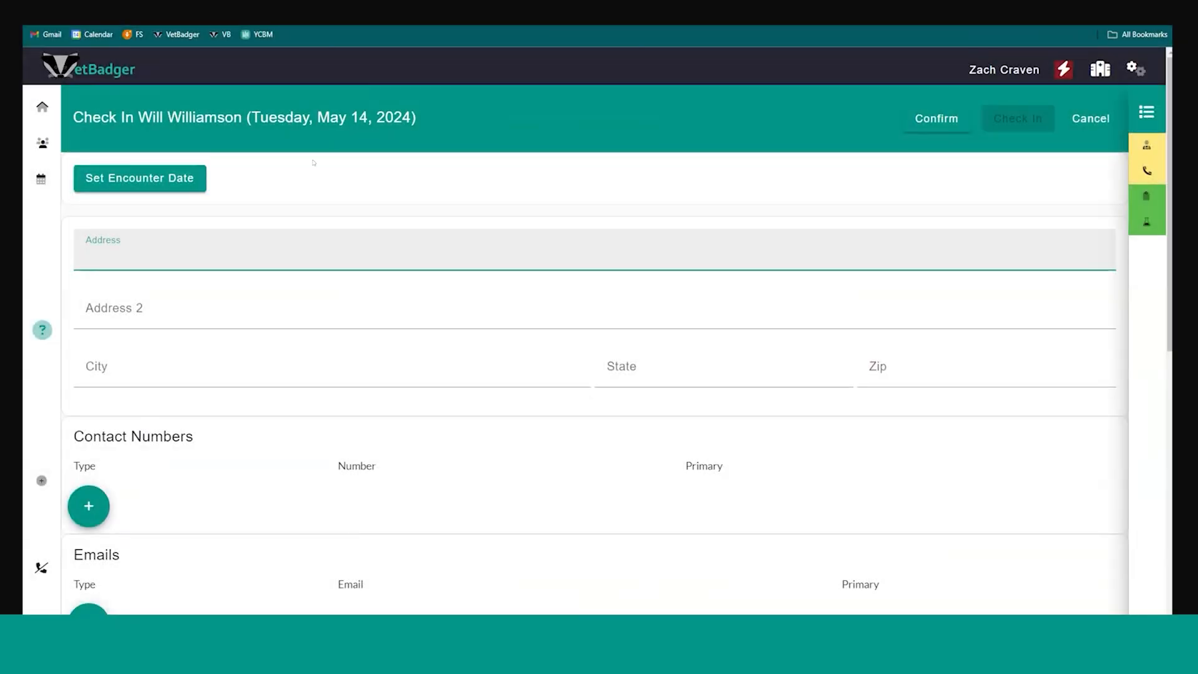
pyautogui.scroll(-7, 313, 162)
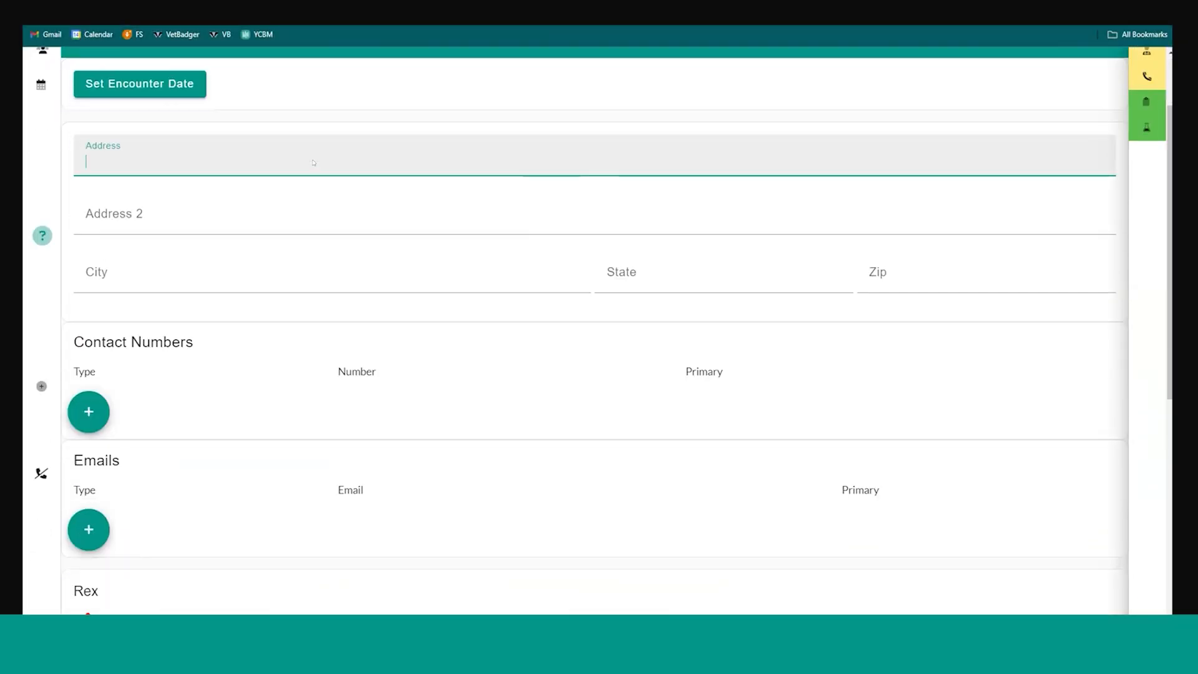
pyautogui.scroll(-1, 302, 180)
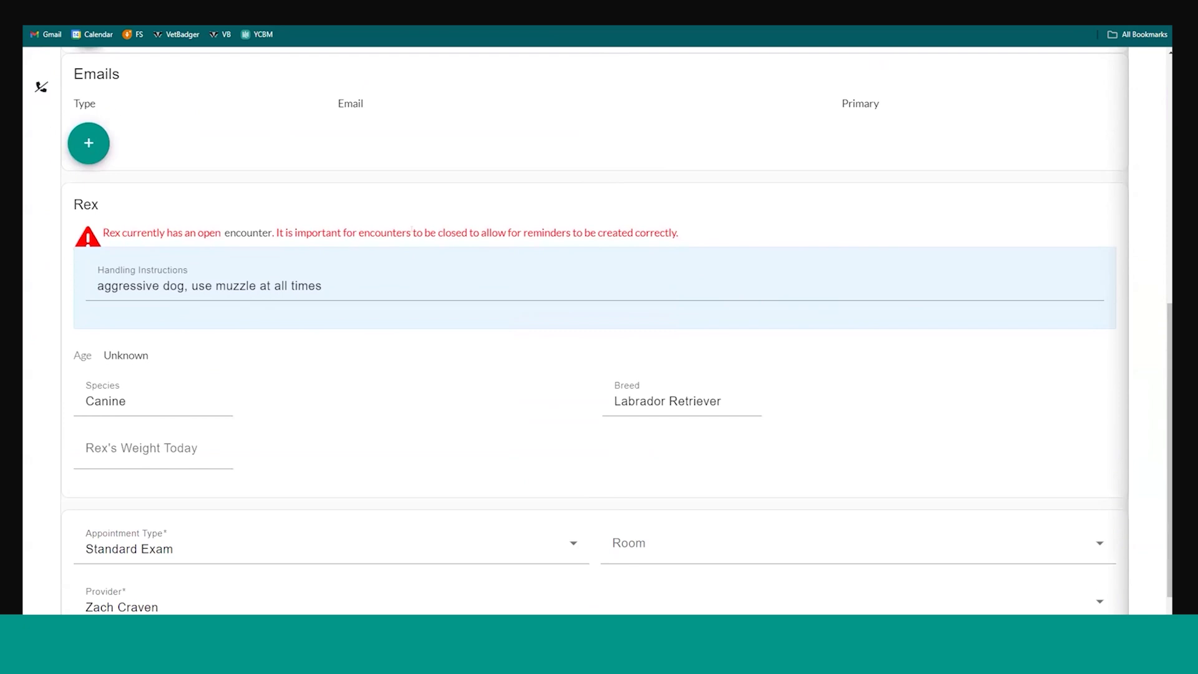
# Open Rex's existing open encounter from the check-in warning and close that encounter
pyautogui.click(248, 232)
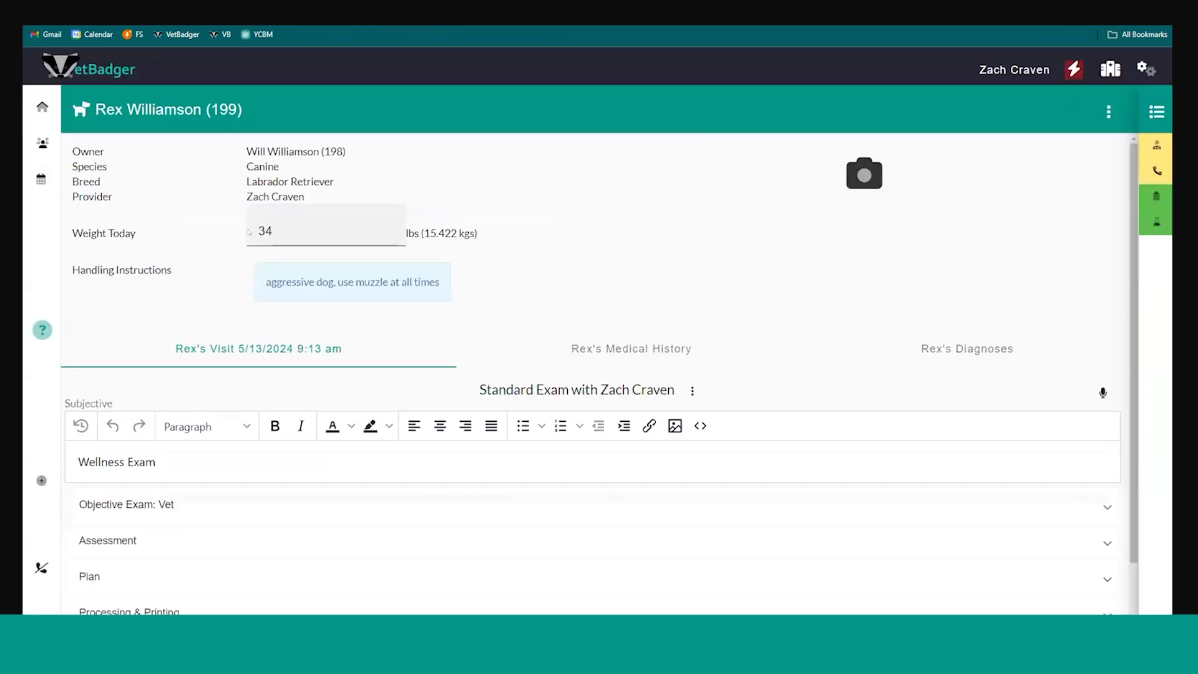
pyautogui.scroll(-1, 678, 217)
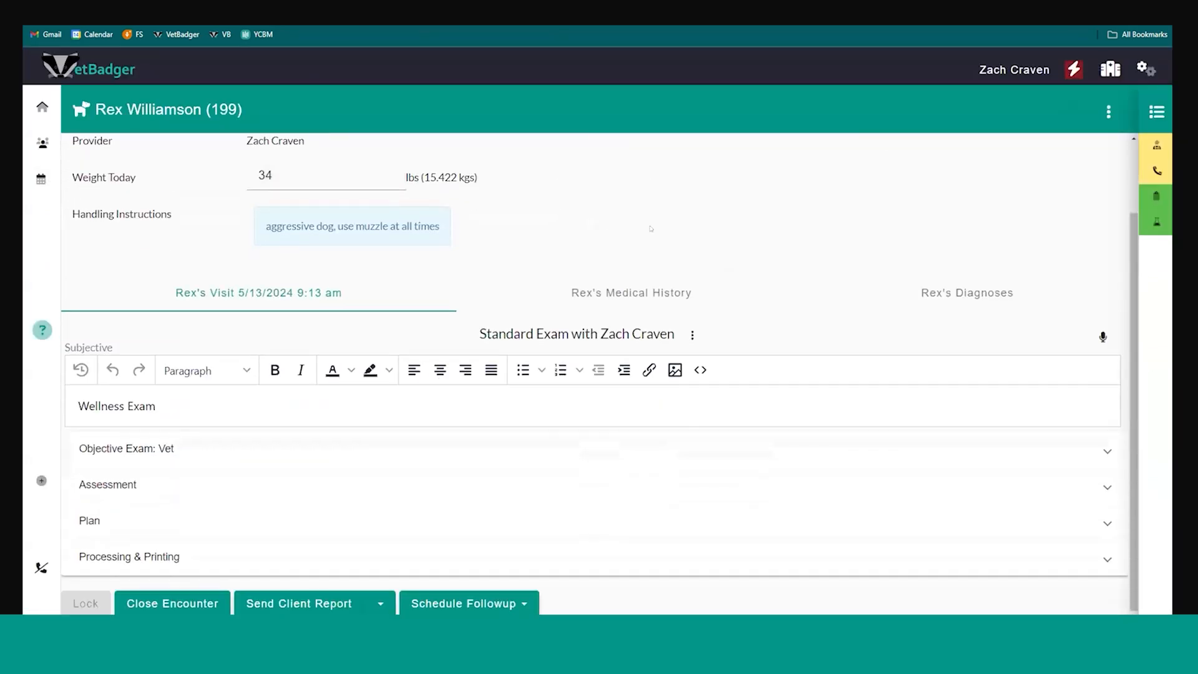
pyautogui.click(190, 602)
pyautogui.click(221, 443)
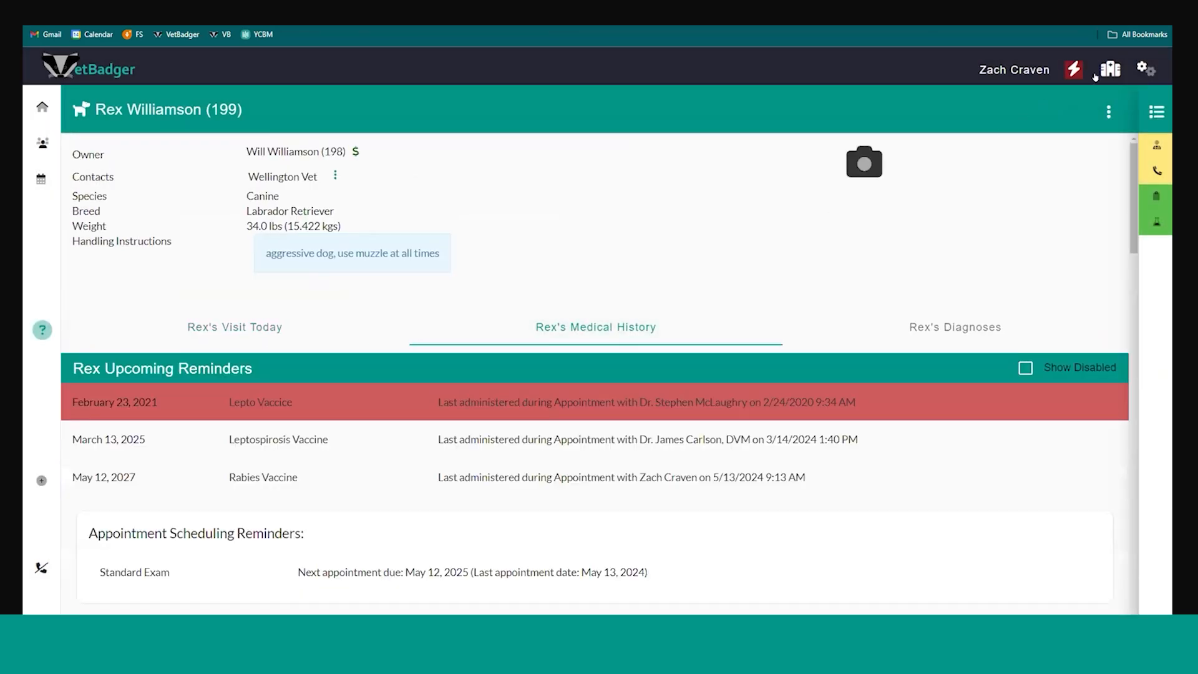
# View the list of patients by room, and reopen check-in for Rex's 9:10am Wellness Exam from the calendar
pyautogui.click(1105, 73)
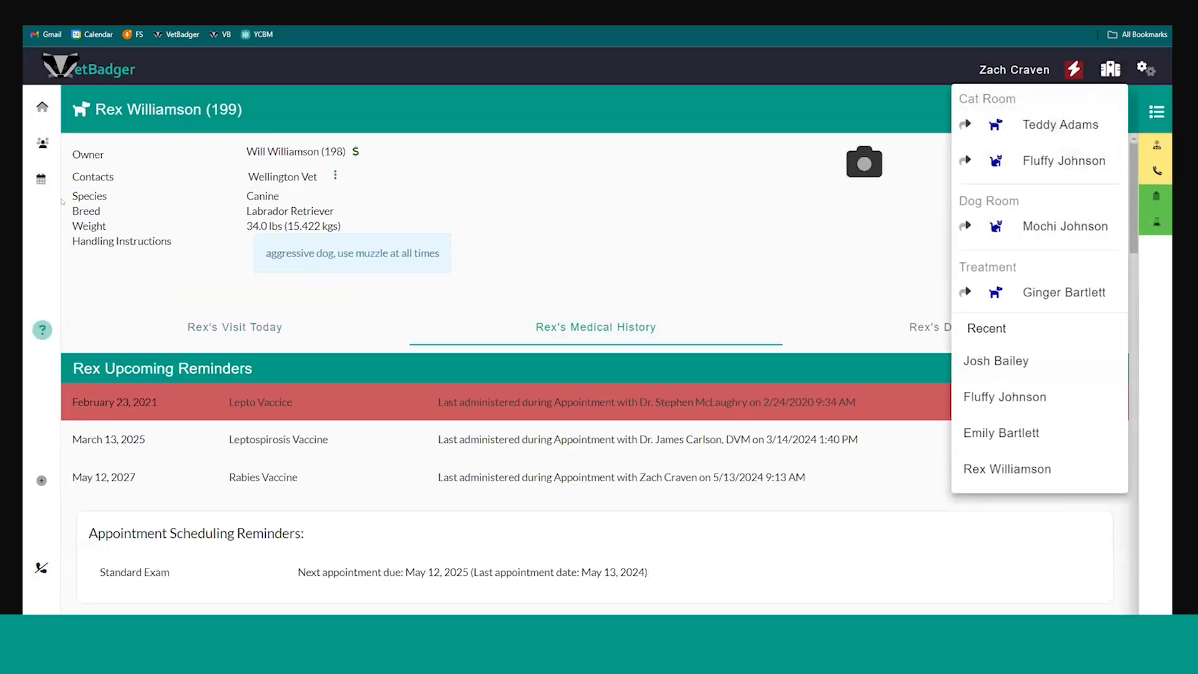
pyautogui.click(68, 179)
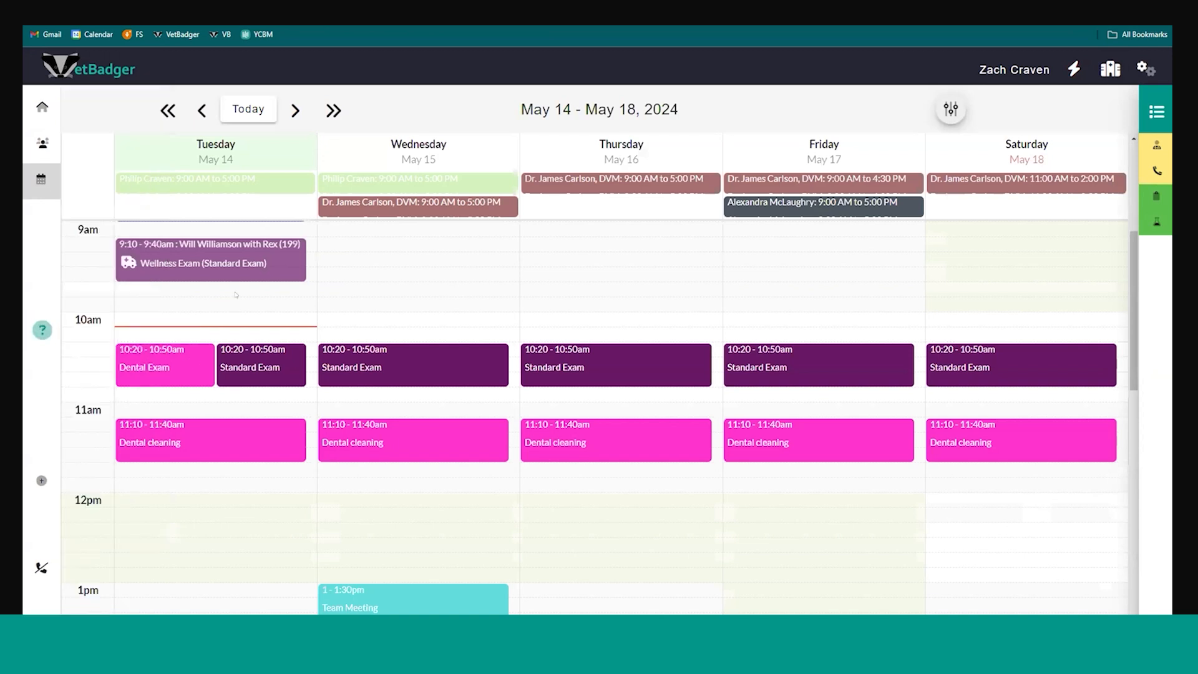
pyautogui.click(240, 251)
pyautogui.click(380, 515)
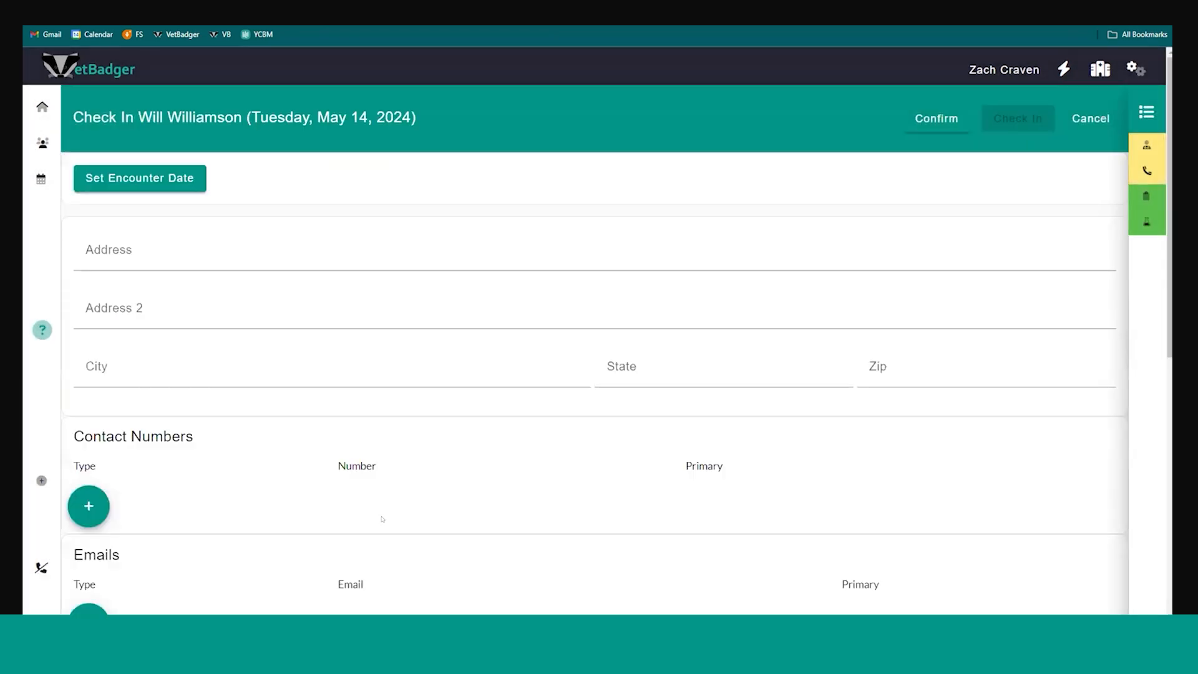
# Review the client contact and patient details in the check-in form, confirm them, and check Rex in
pyautogui.scroll(-3, 285, 218)
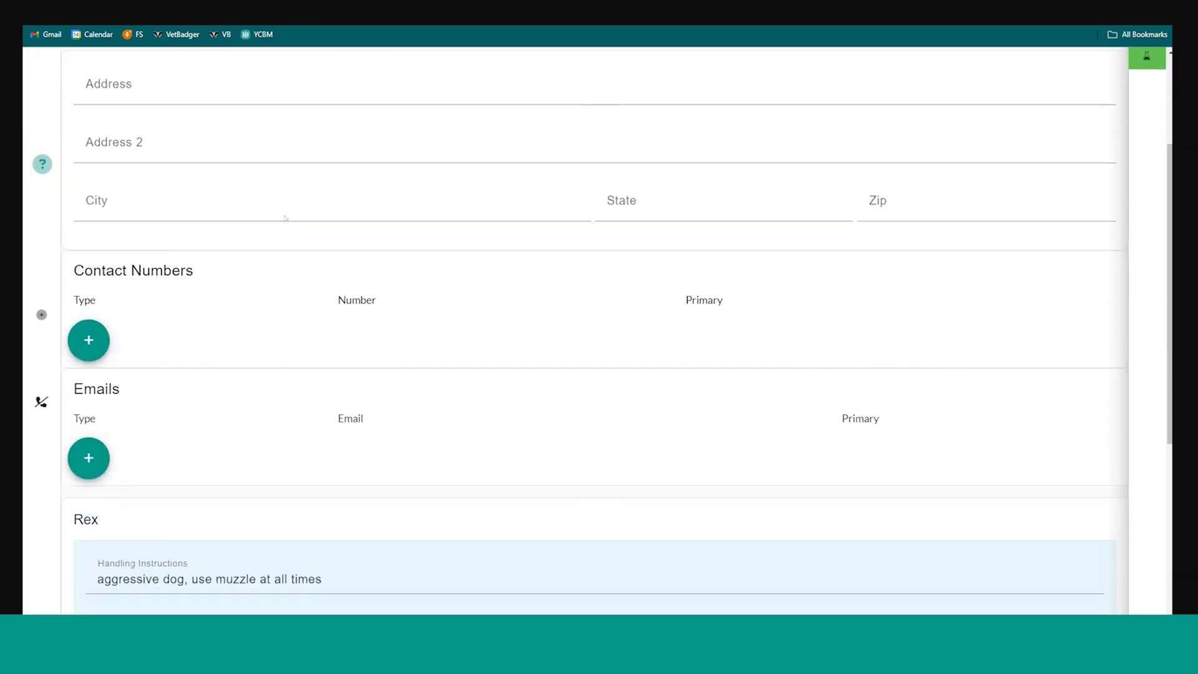
pyautogui.scroll(-5, 285, 217)
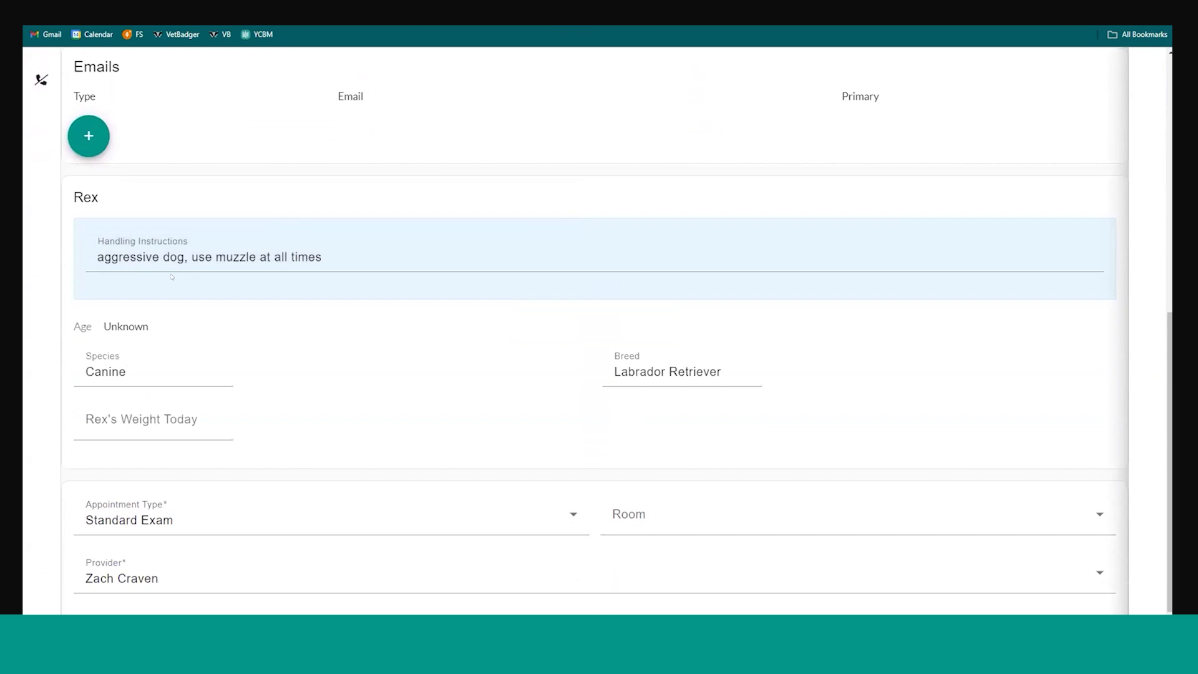
pyautogui.scroll(5, 258, 288)
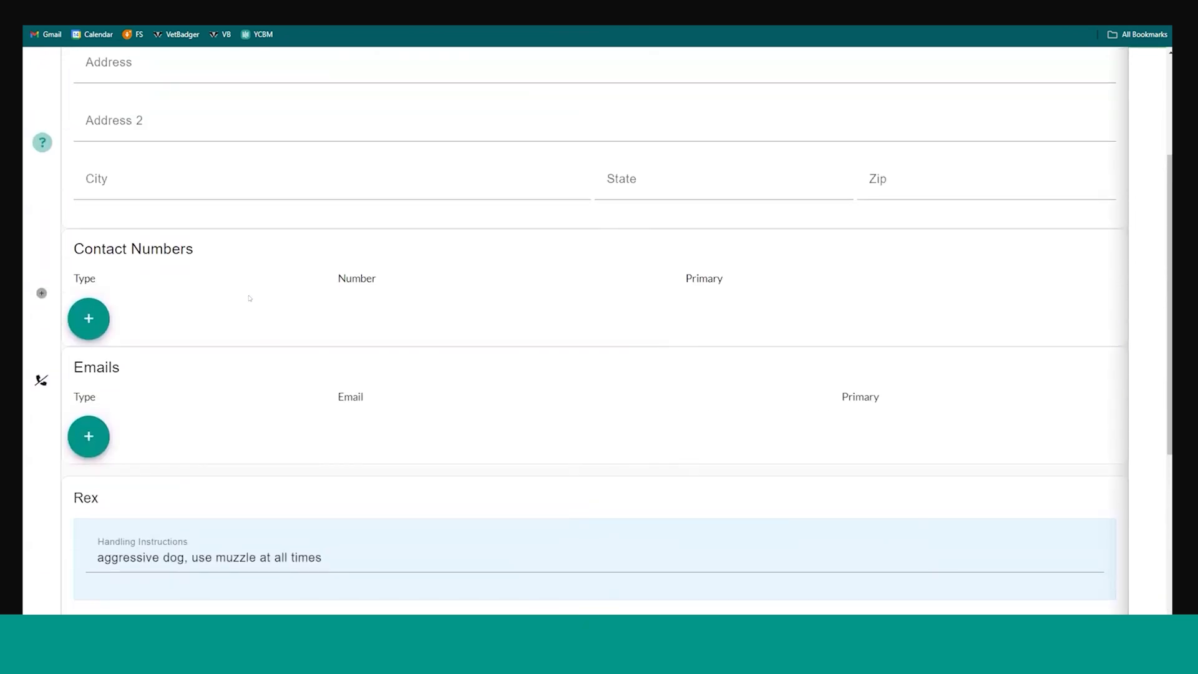
pyautogui.scroll(3, 249, 298)
pyautogui.click(936, 118)
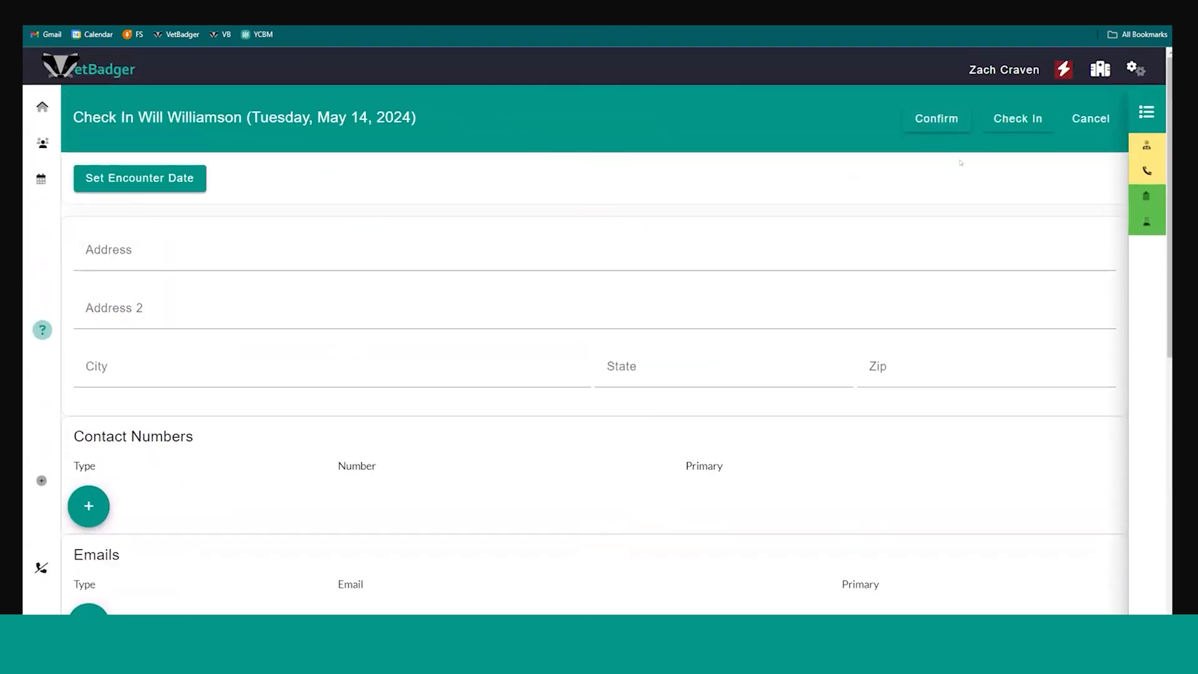
pyautogui.click(1020, 120)
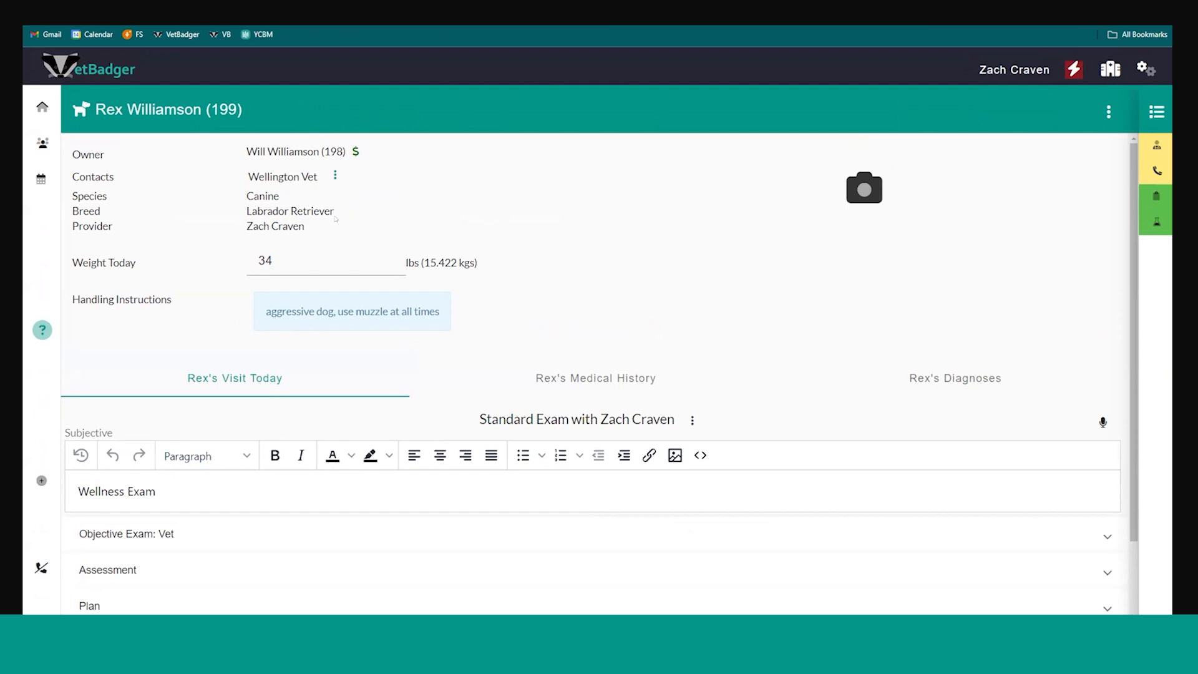
# Insert the "clinic name" shortcut text on a new line below "Wellness Exam" in the visit's Subjective notes using #cli
pyautogui.scroll(-2, 258, 385)
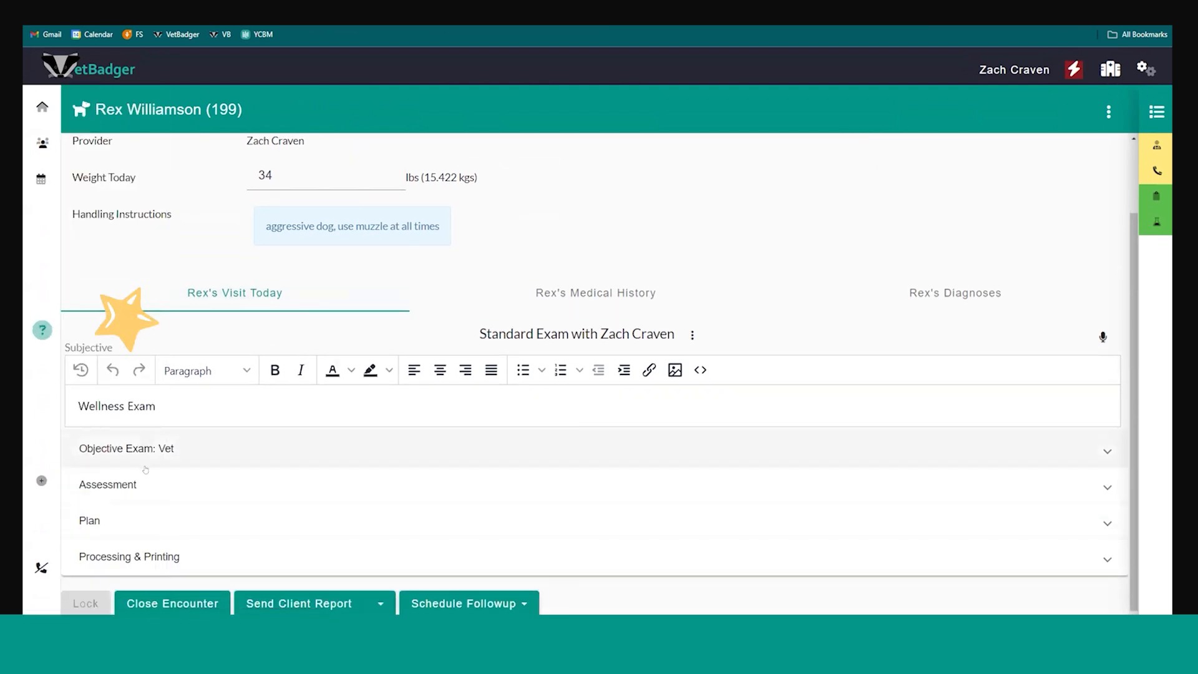
pyautogui.scroll(2, 326, 548)
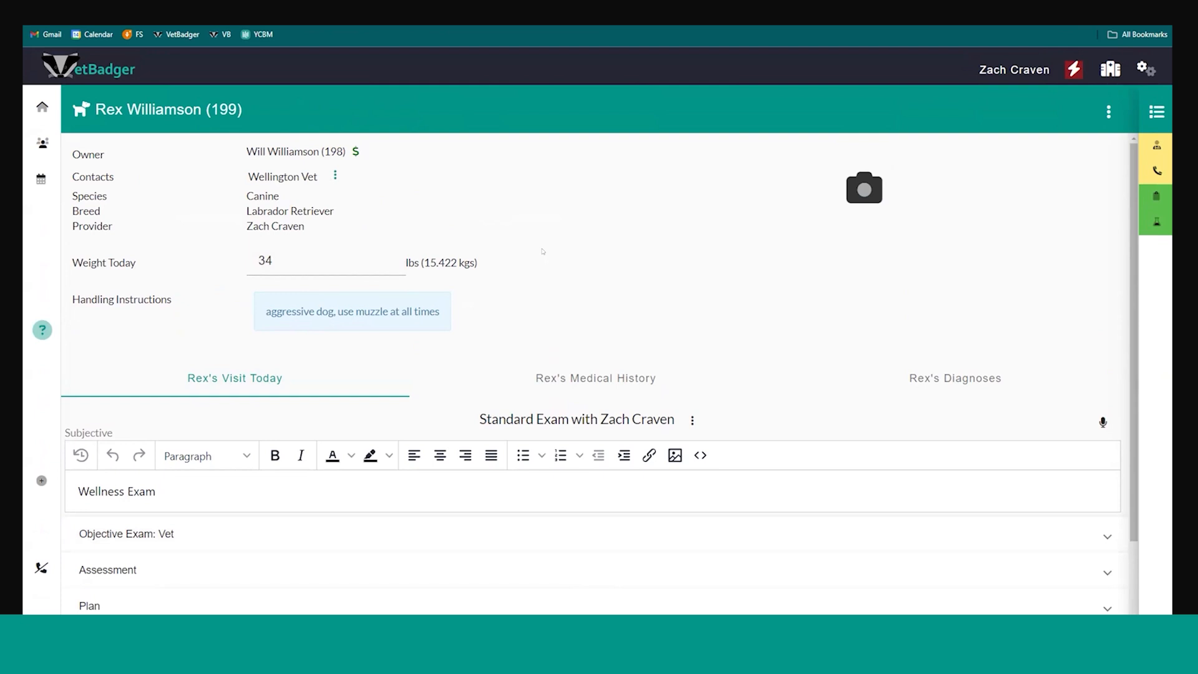
pyautogui.scroll(-2, 494, 250)
pyautogui.click(189, 402)
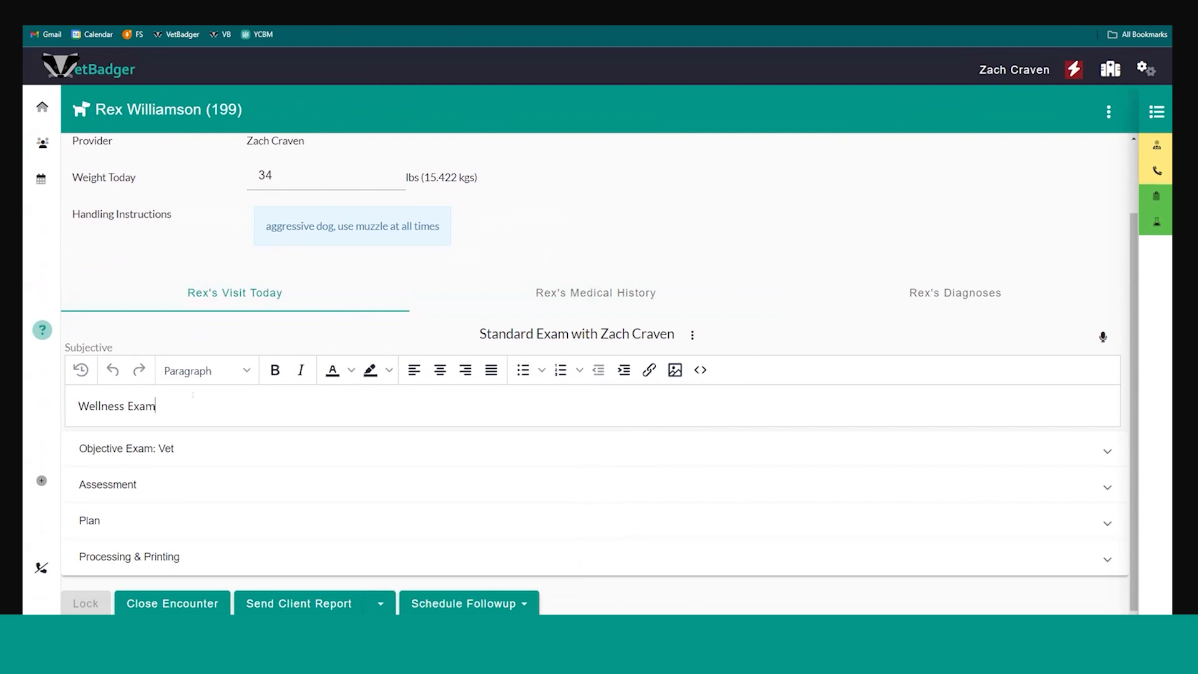
pyautogui.press('Return')
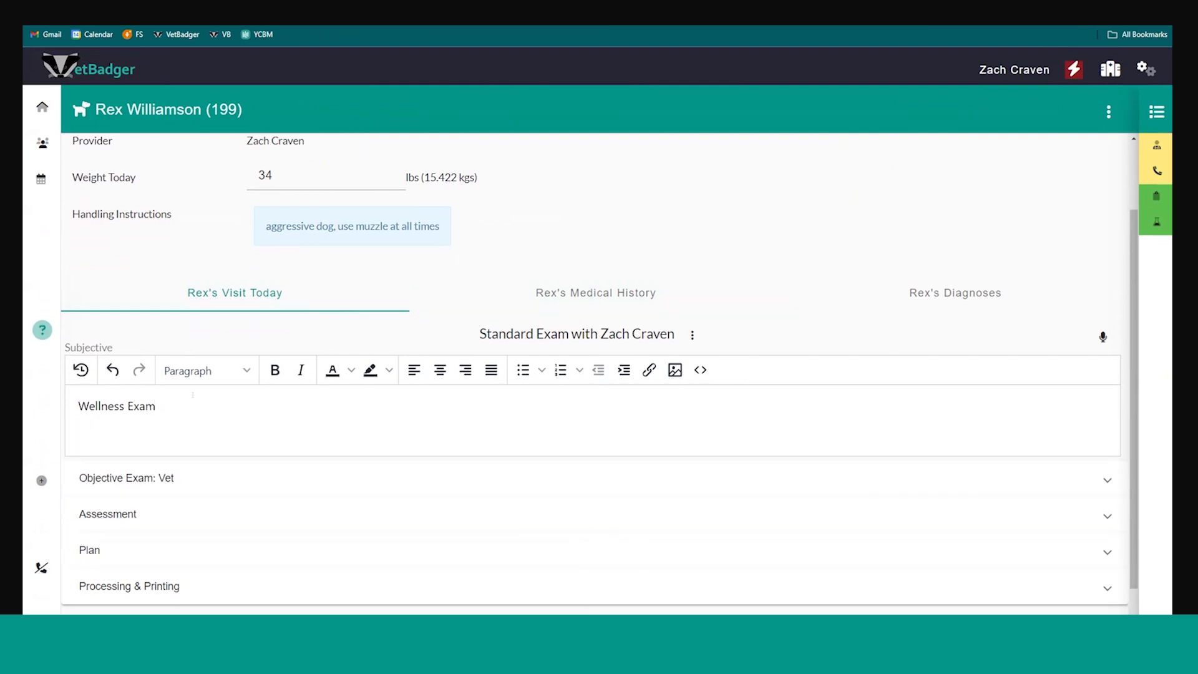
pyautogui.write('#cli')
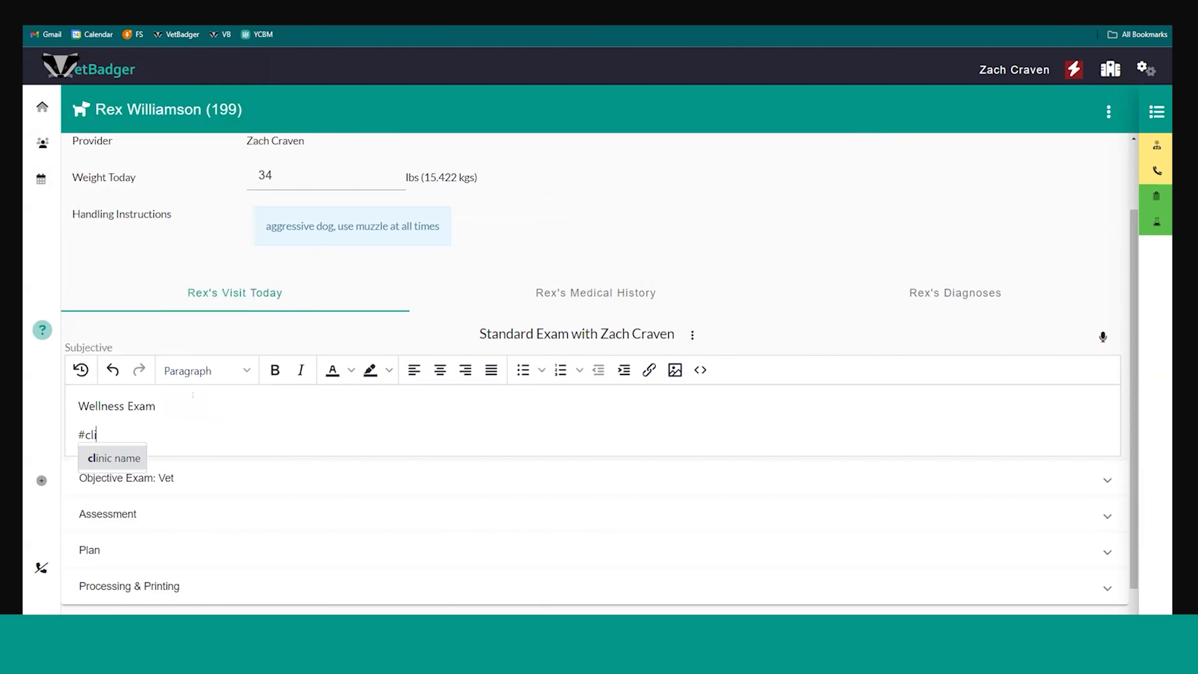
pyautogui.press('Return')
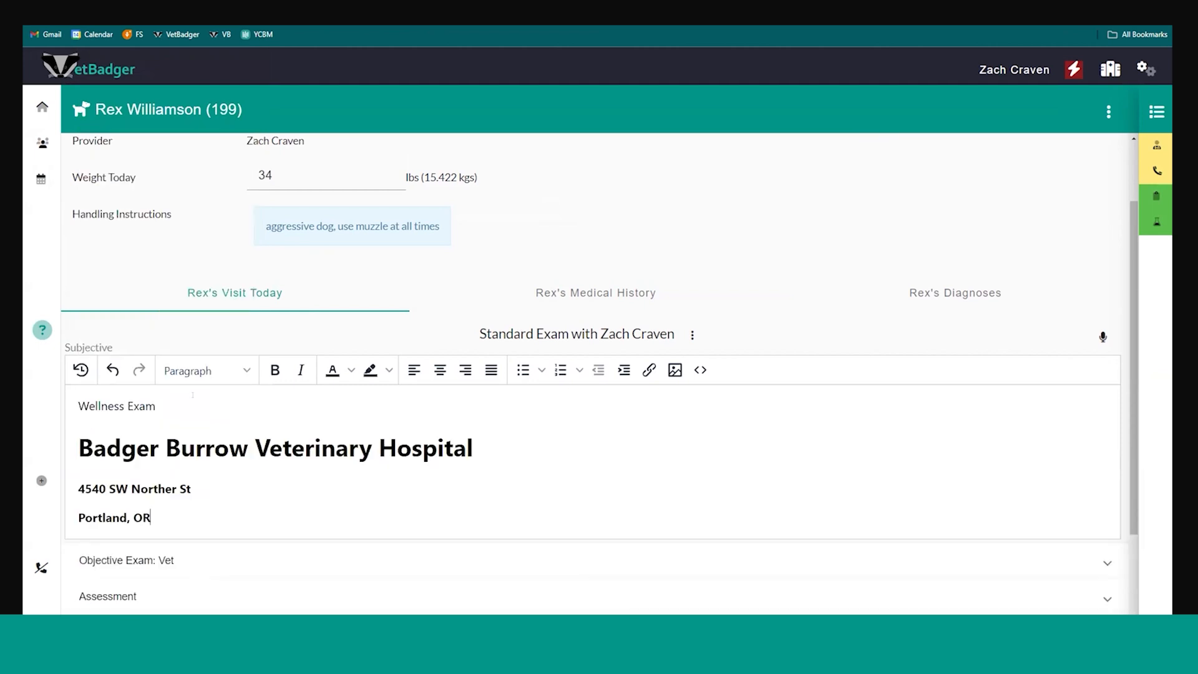
# Delete the inserted clinic name and address block and its empty line from the Subjective notes
pyautogui.moveTo(201, 510); pyautogui.dragTo(72, 448)
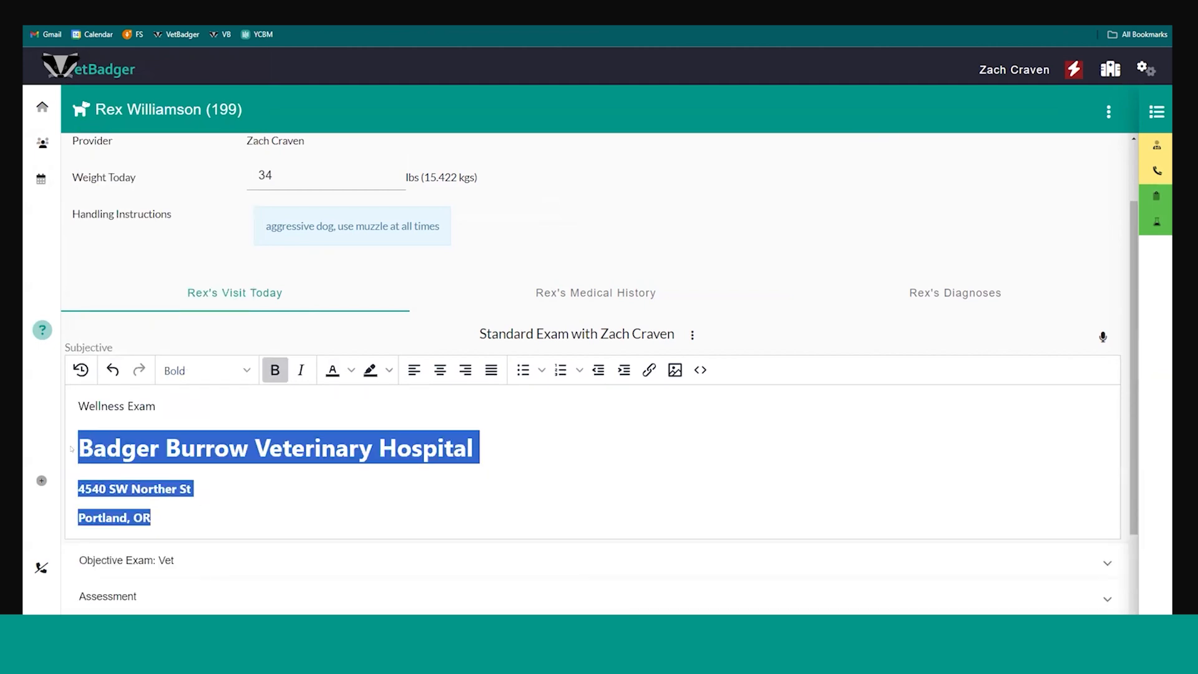
pyautogui.press('BackSpace')
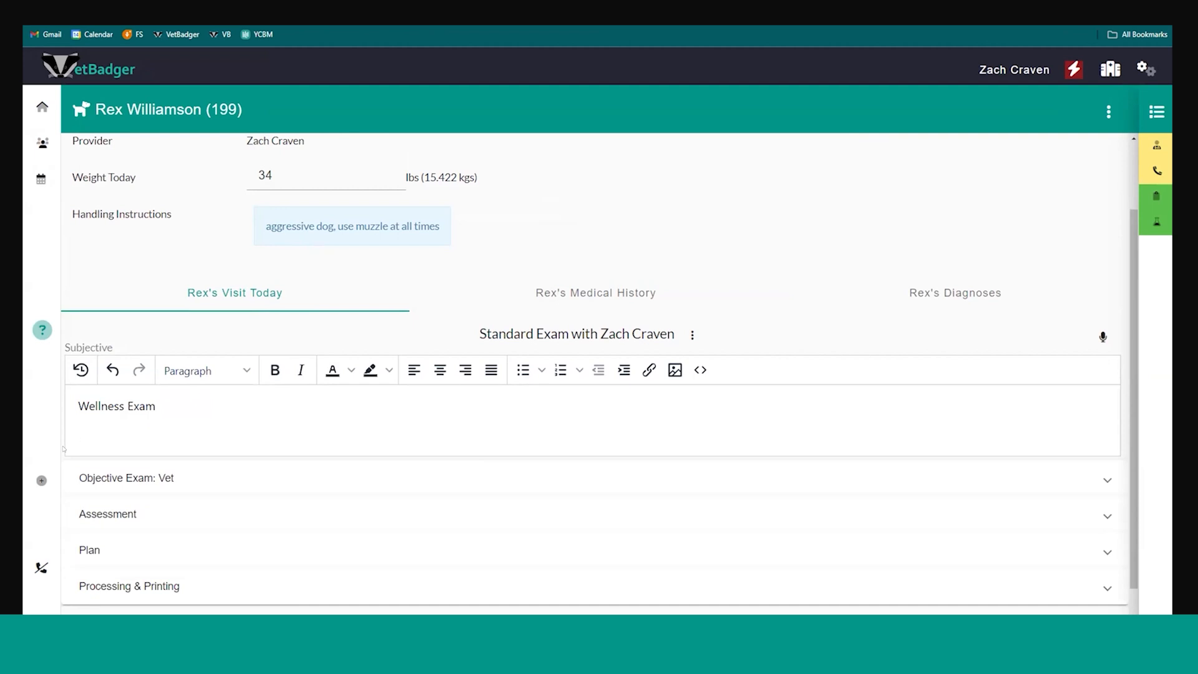
pyautogui.press('BackSpace')
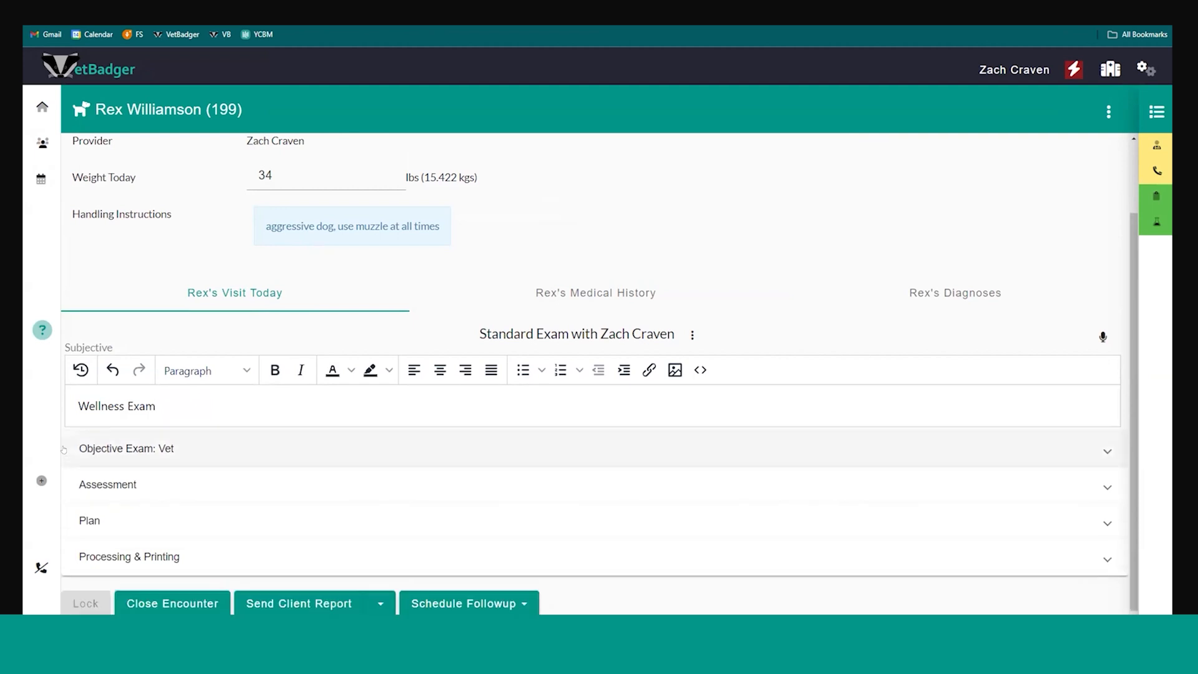
# Expand the Objective Exam: Vet section and examine its heartrate and respiration rate fields
pyautogui.click(123, 448)
pyautogui.scroll(-3, 187, 386)
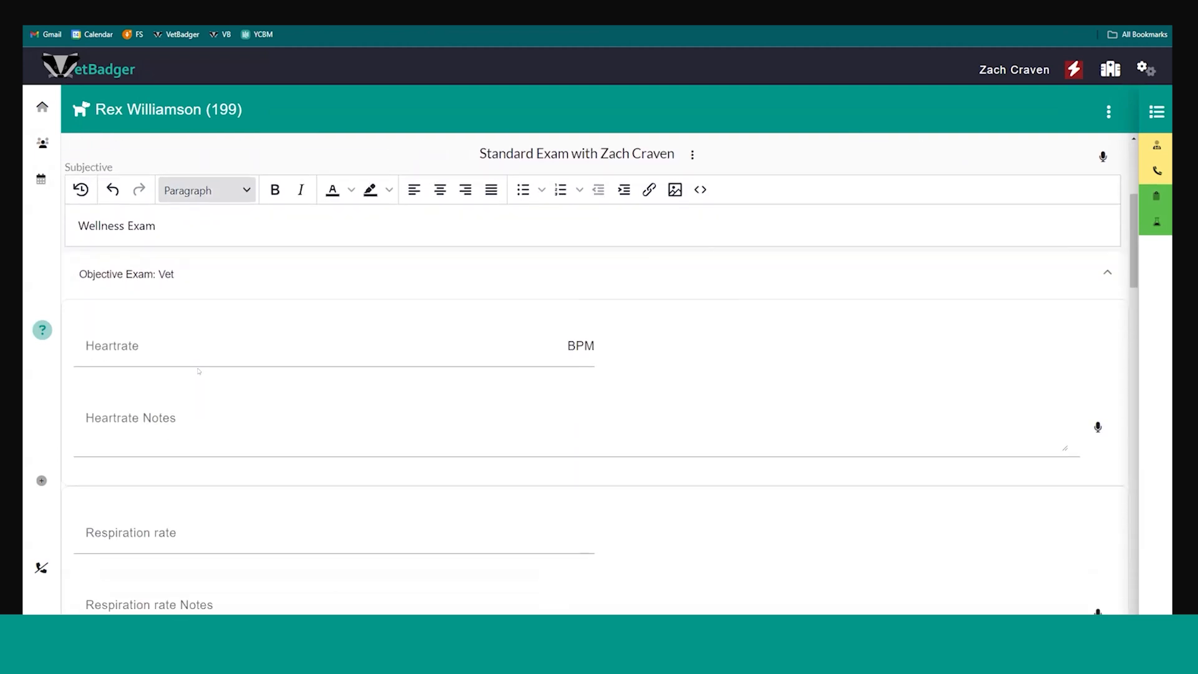
pyautogui.click(236, 334)
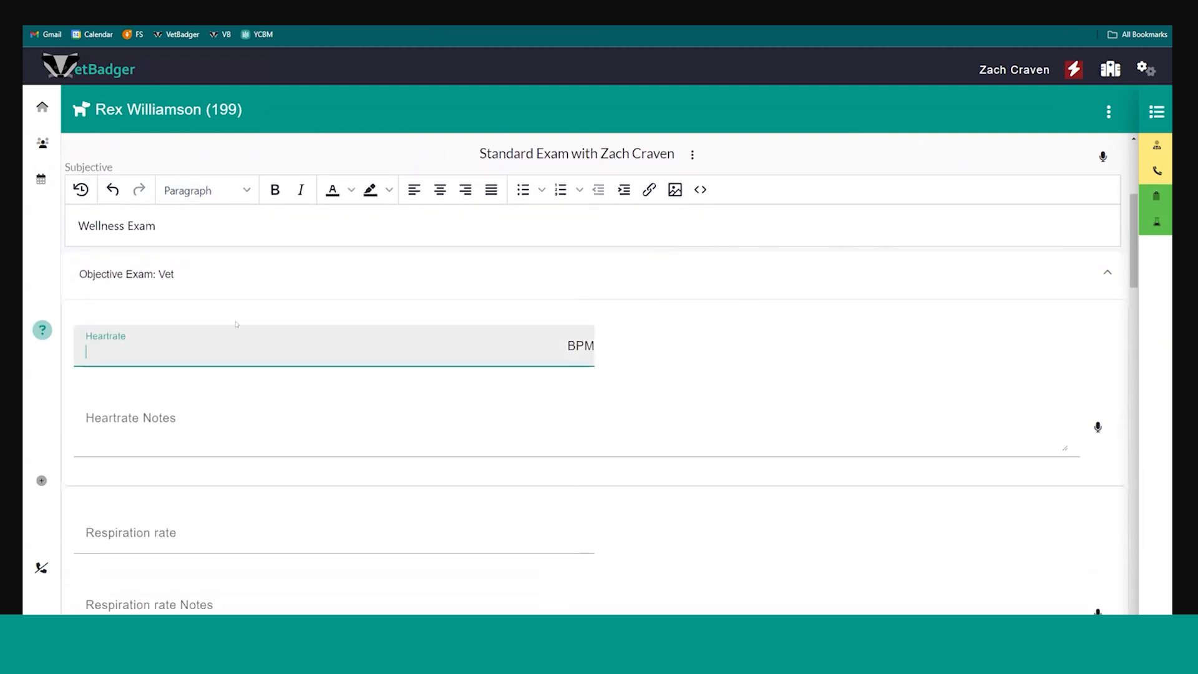
pyautogui.scroll(-2, 237, 299)
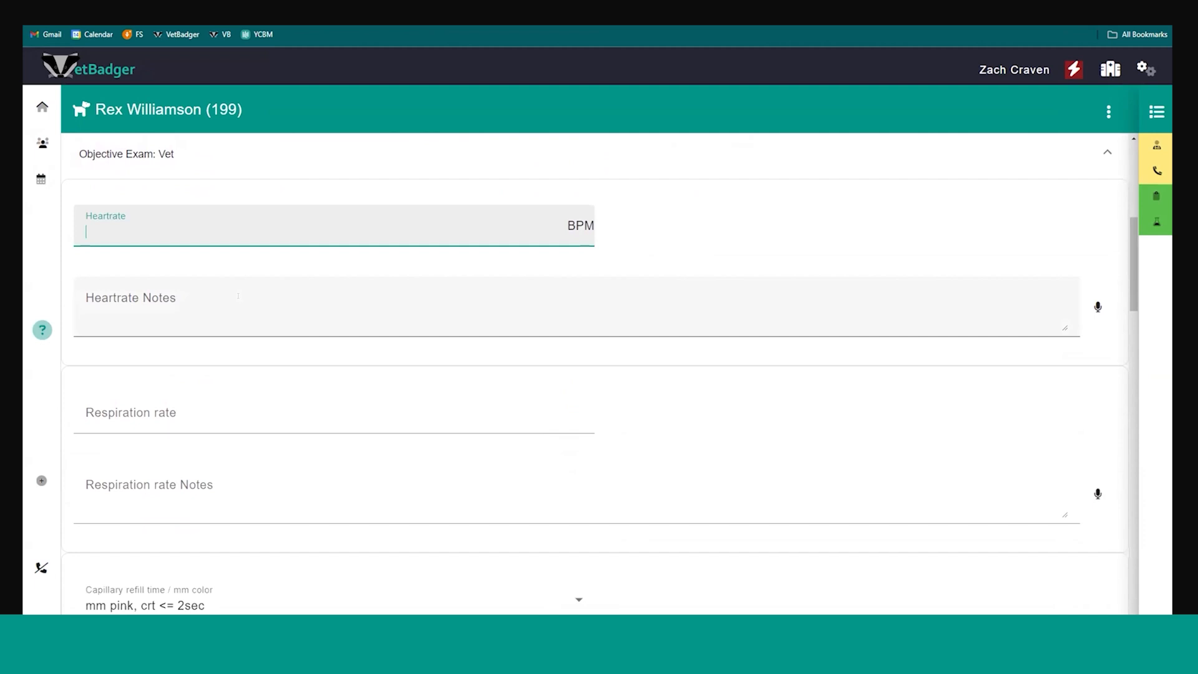
pyautogui.click(238, 298)
pyautogui.click(226, 239)
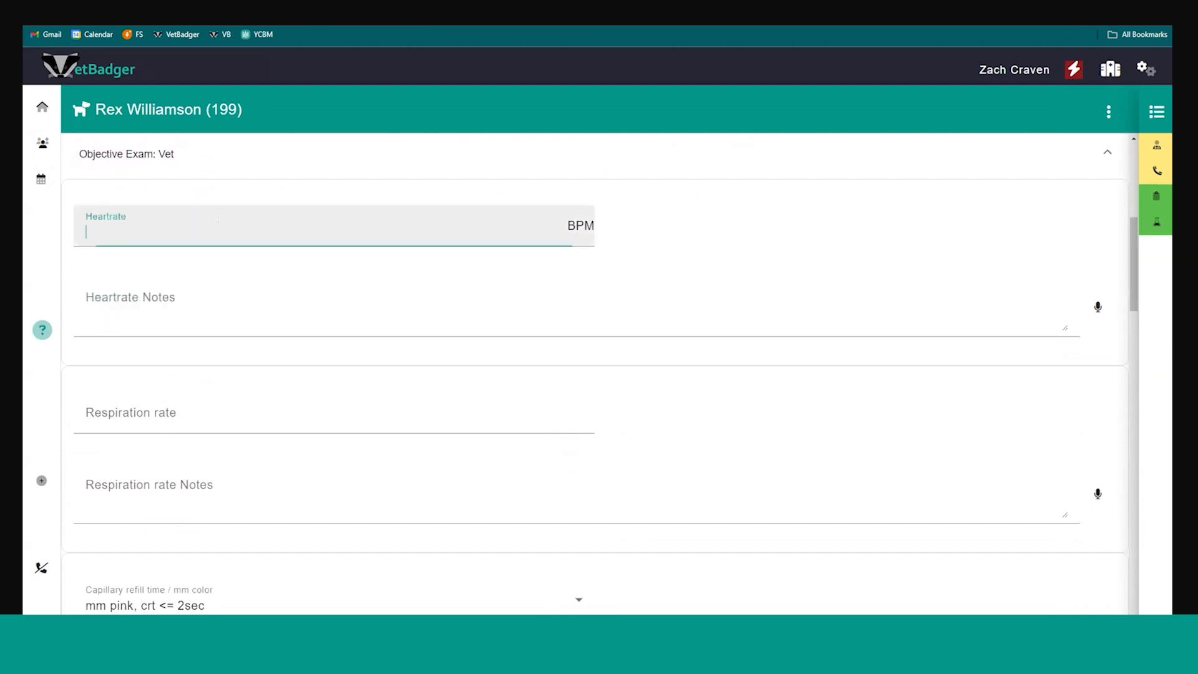
pyautogui.scroll(-1, 226, 240)
pyautogui.click(222, 238)
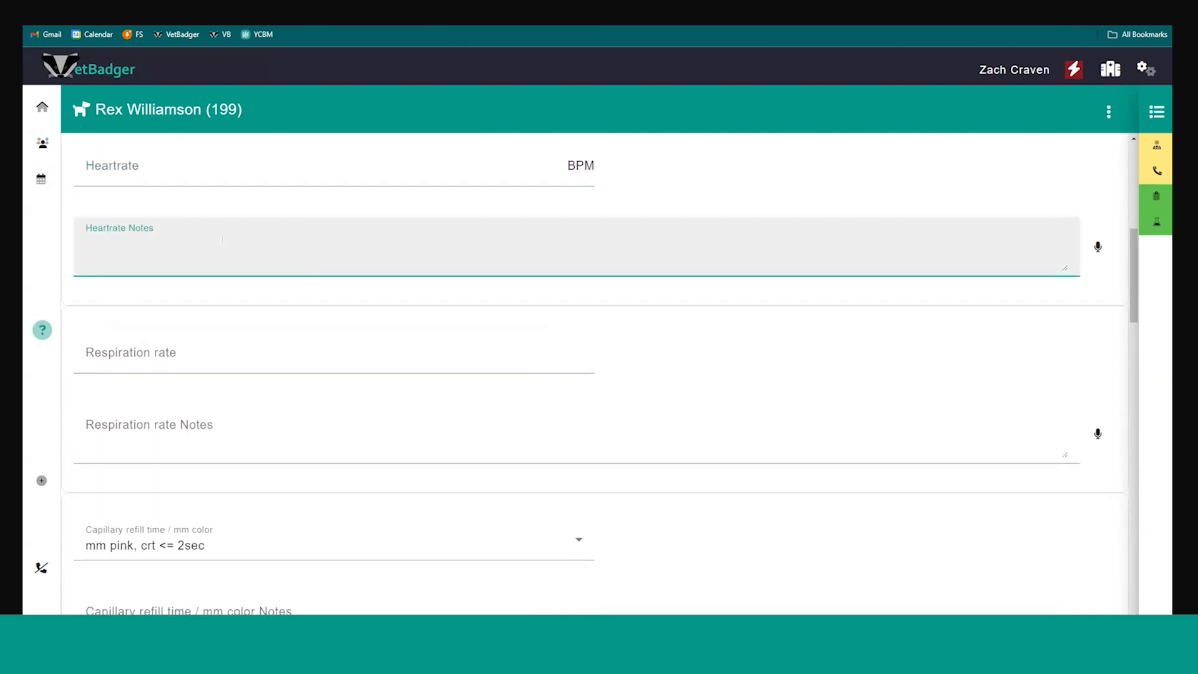
pyautogui.press('Tab')
# Look through the remaining objective exam fields, from respiration rate notes and capillary refill time to Vet Notes
pyautogui.scroll(-3, 488, 345)
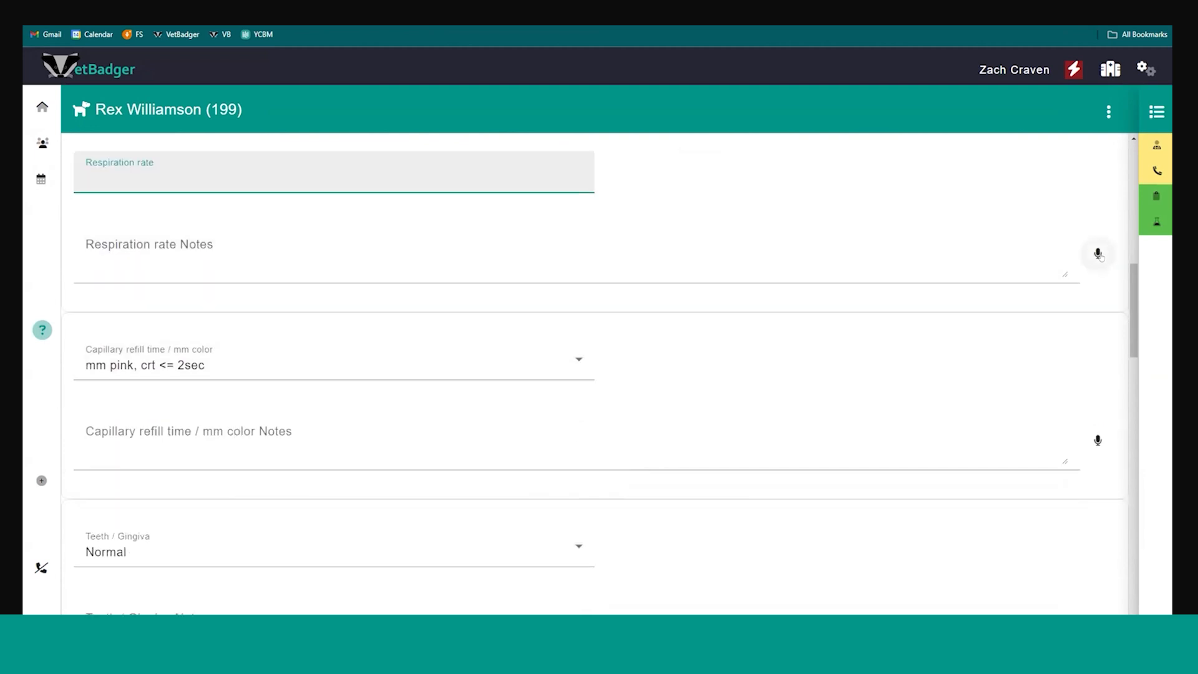
pyautogui.scroll(-2, 375, 356)
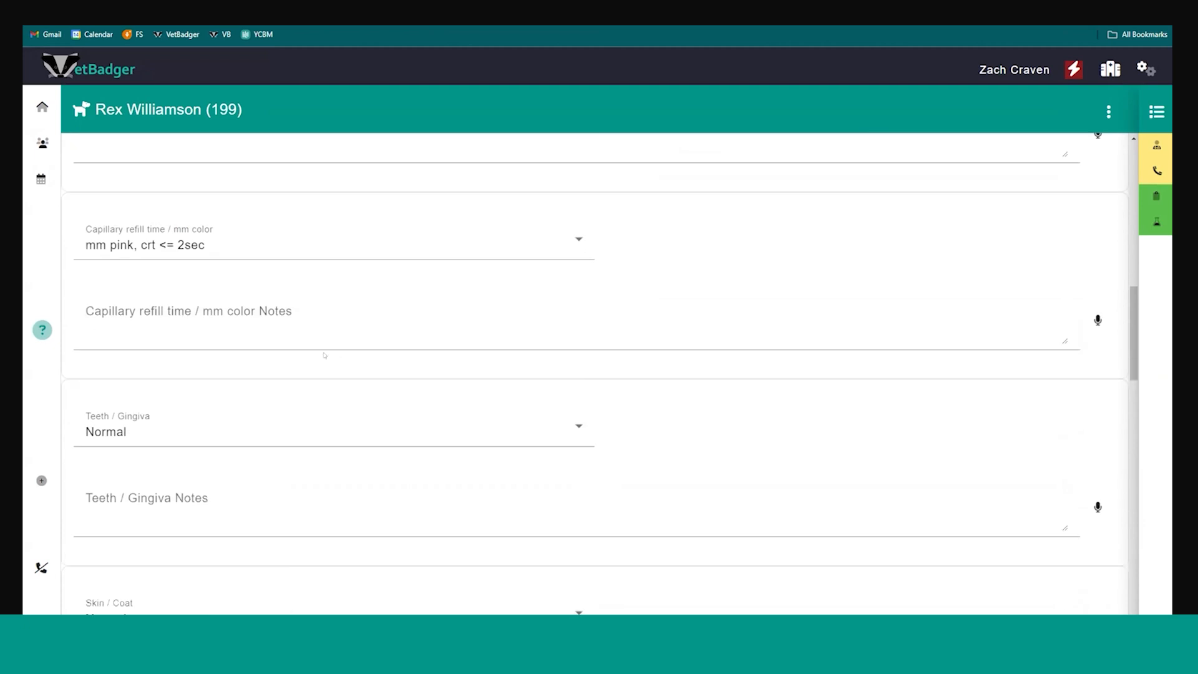
pyautogui.scroll(-4, 524, 337)
pyautogui.scroll(-8, 322, 317)
pyautogui.scroll(-8, 424, 327)
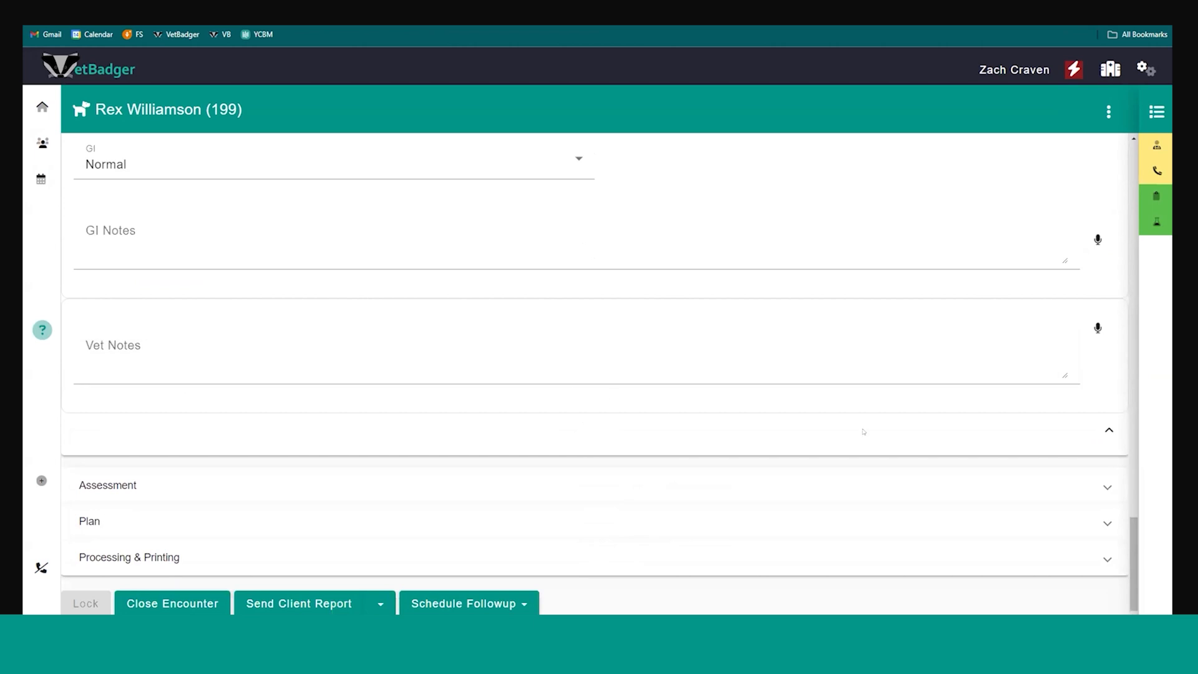
# Collapse the Objective Exam: Vet section and expand the Assessment section to view its options
pyautogui.click(1108, 431)
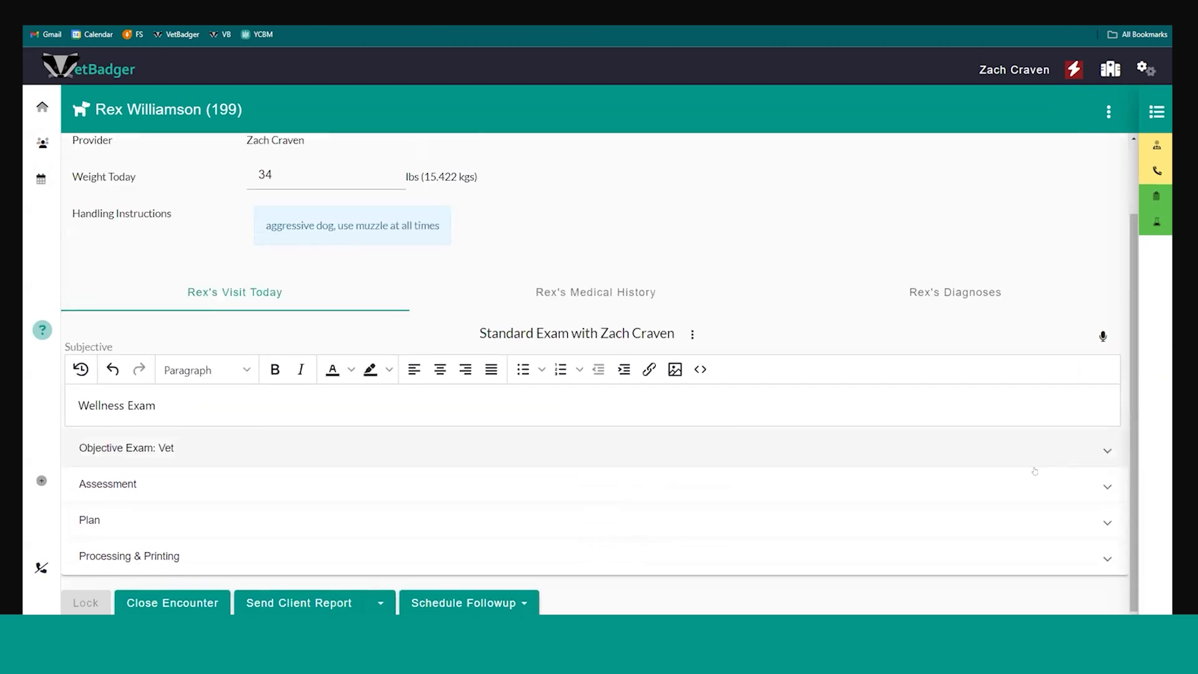
pyautogui.click(1016, 485)
pyautogui.scroll(-2, 266, 453)
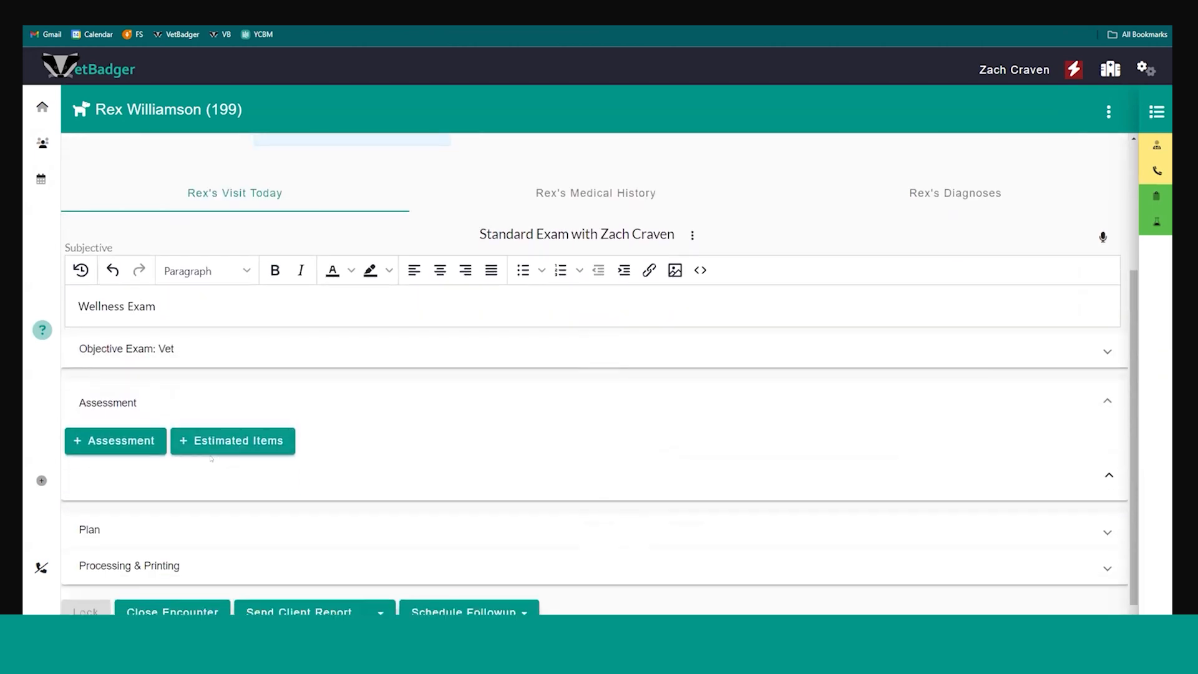
# Add a new assessment entry to the Assessment section and place the cursor in its text
pyautogui.click(116, 431)
pyautogui.scroll(-3, 362, 410)
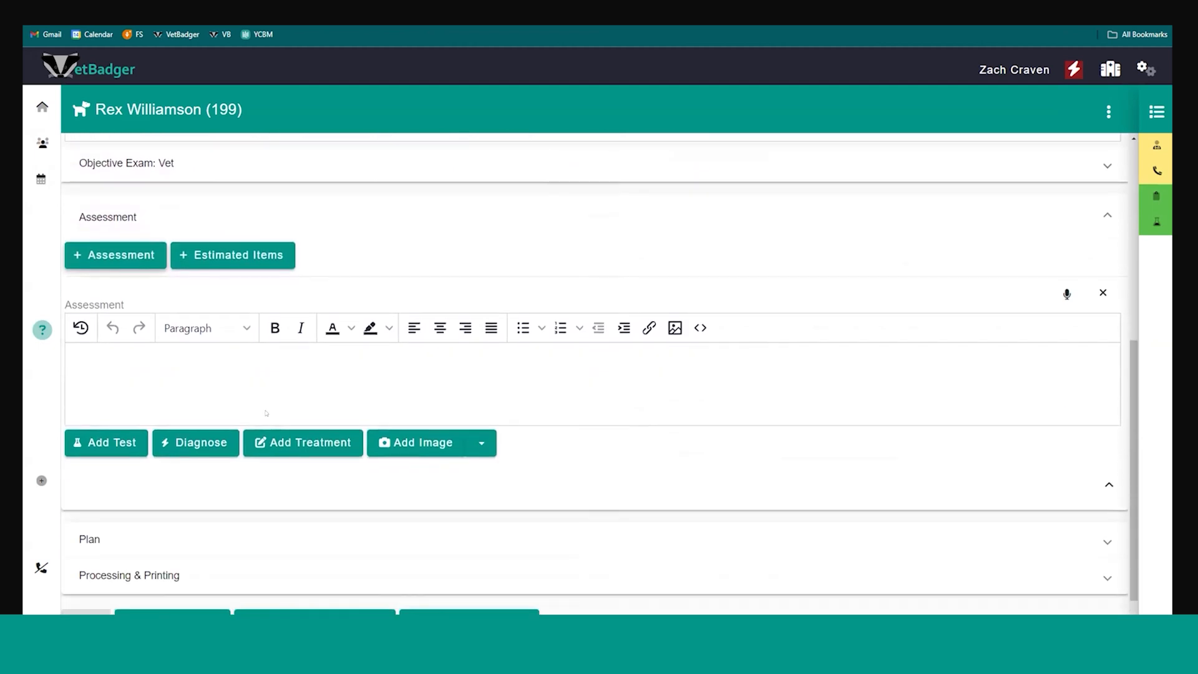
pyautogui.click(122, 354)
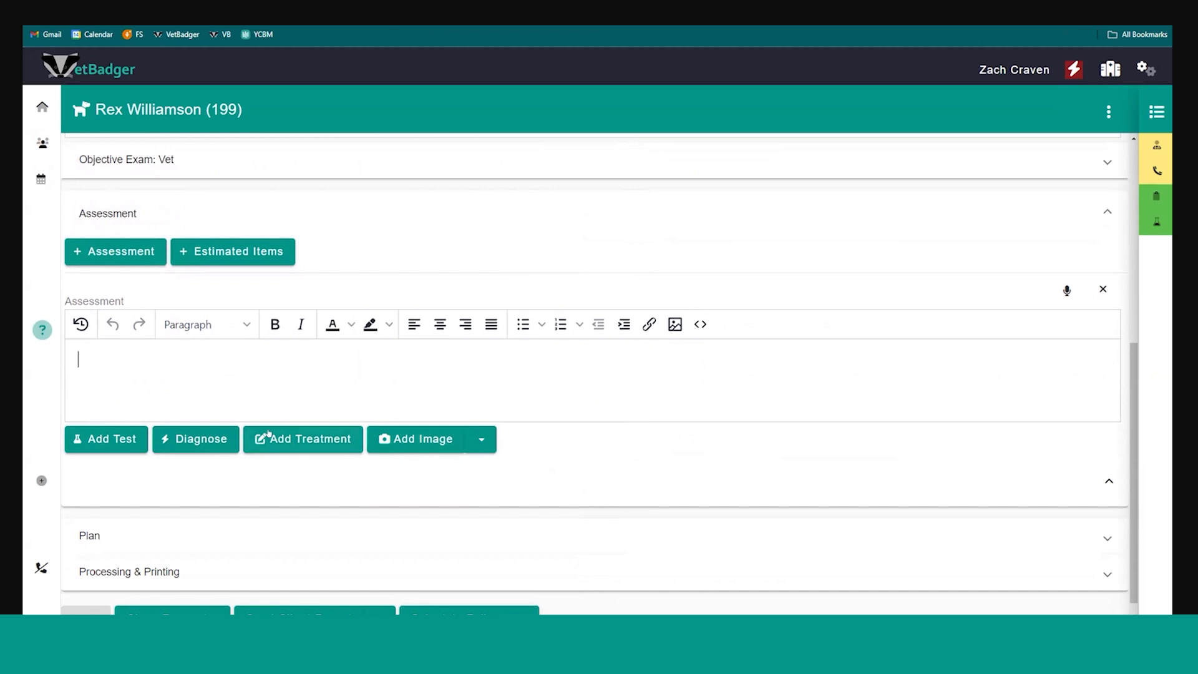
# Add the IDEXX Fecal Dx Profile - Canine test to the new assessment
pyautogui.click(113, 440)
pyautogui.scroll(-2, 115, 439)
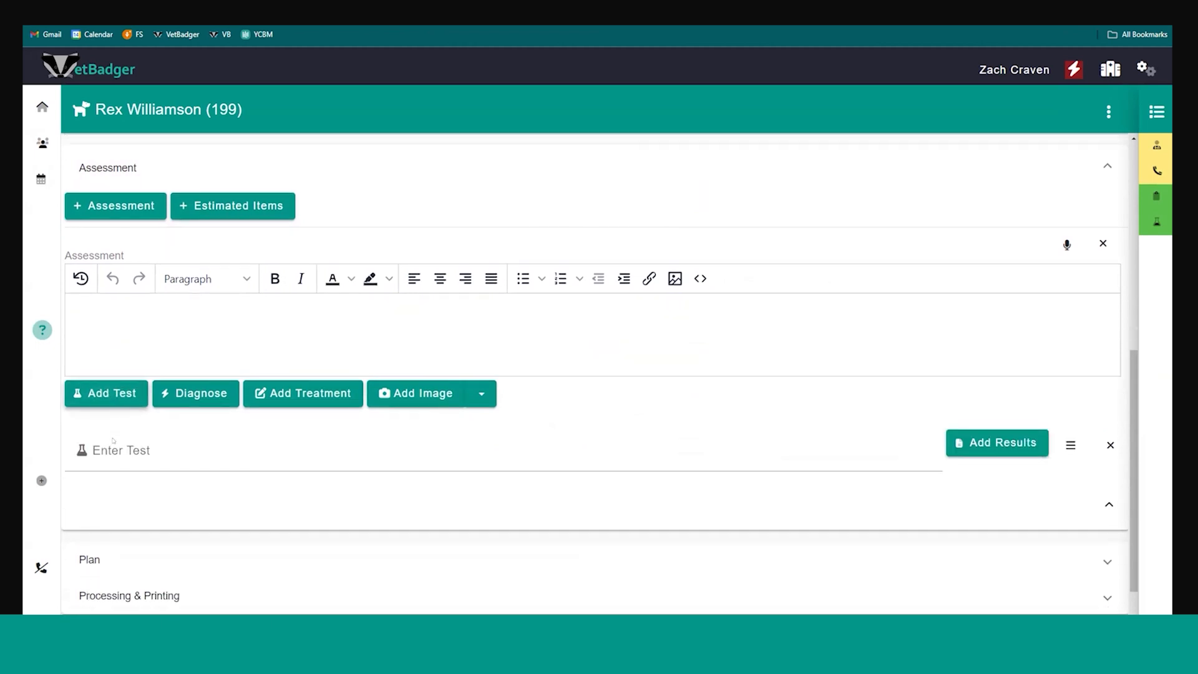
pyautogui.click(136, 407)
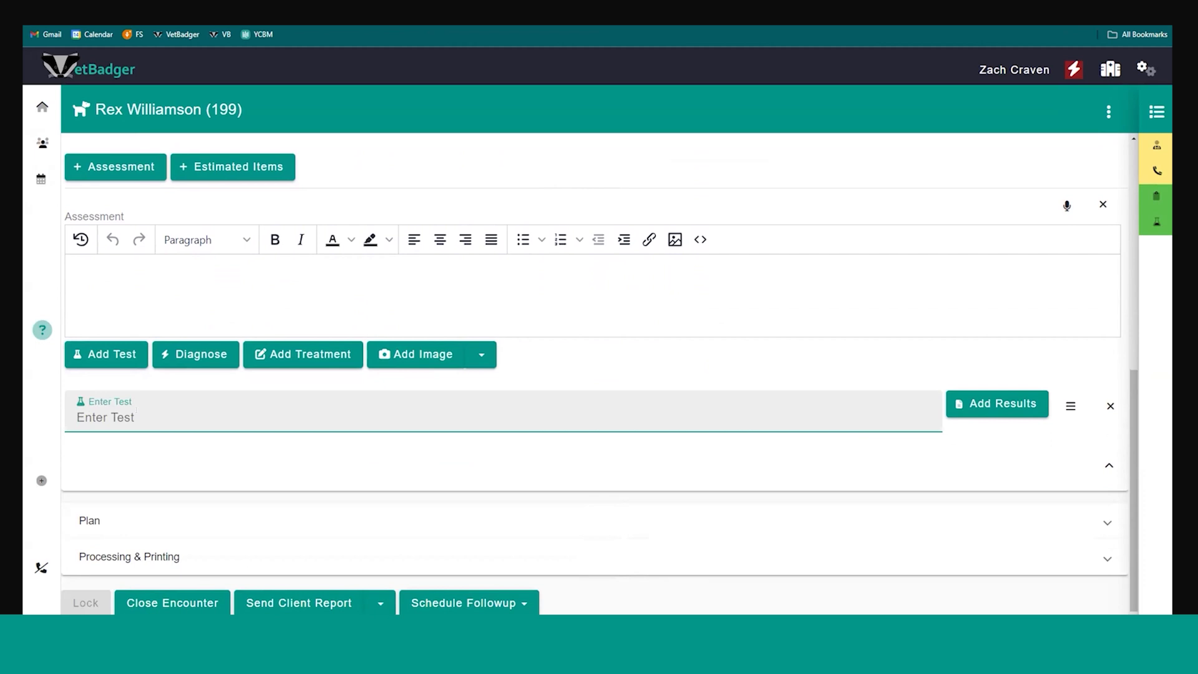
pyautogui.write('idex')
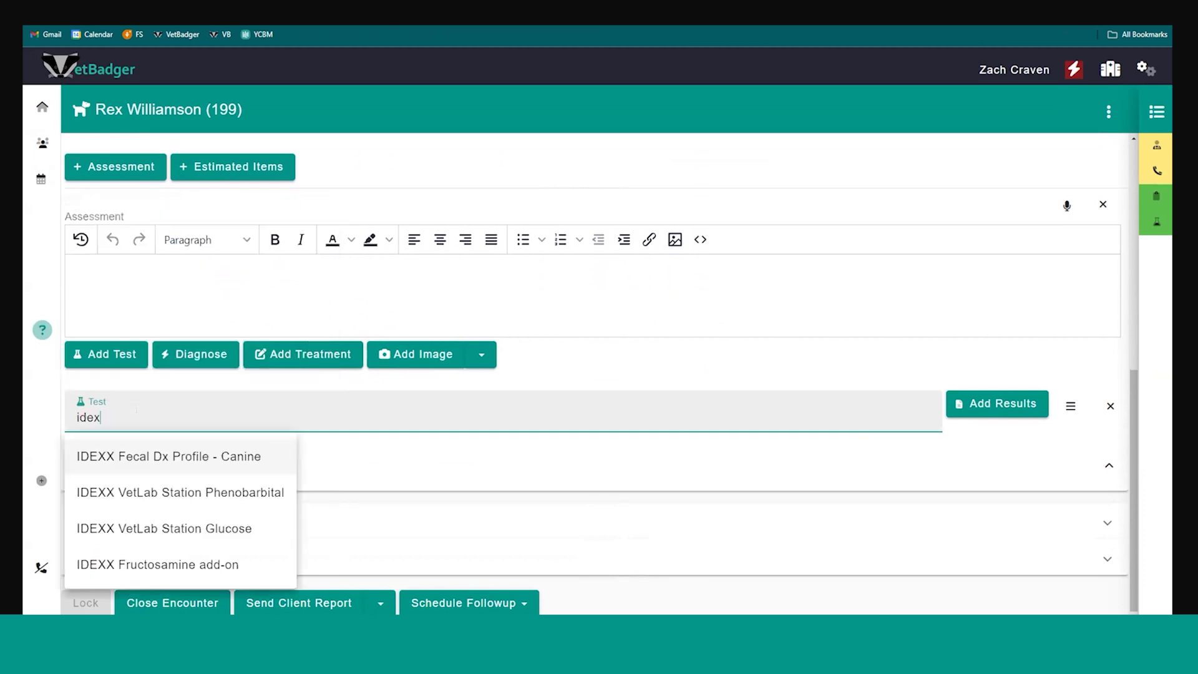
pyautogui.press('Return')
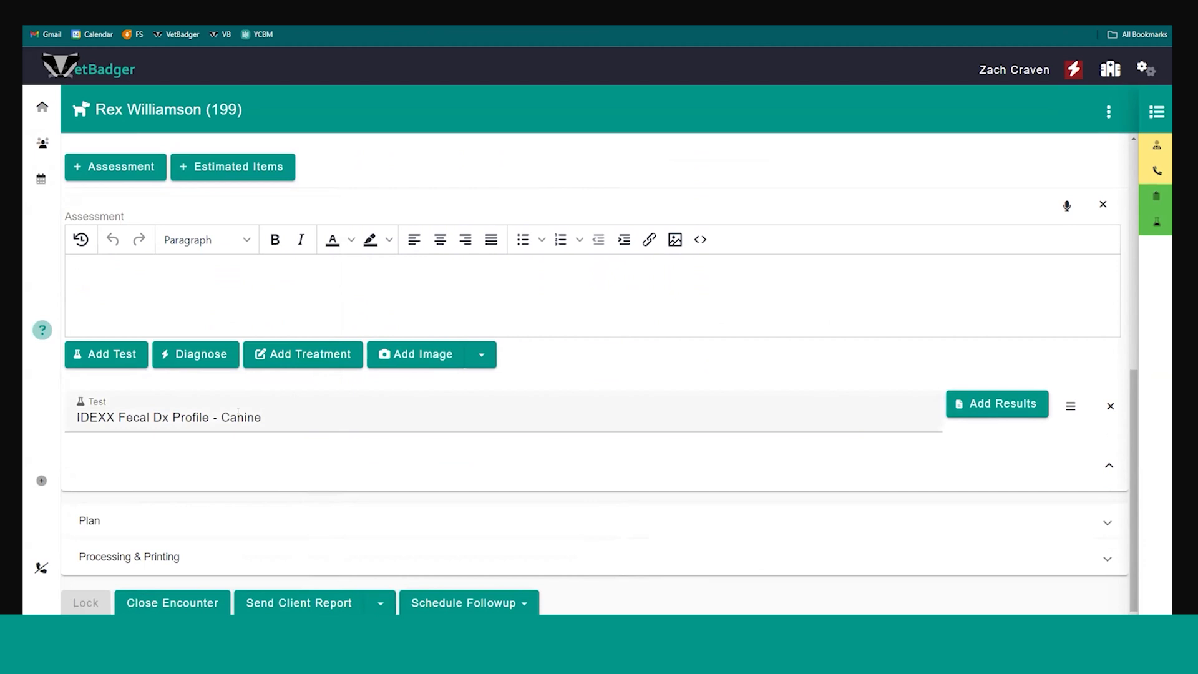
# Add a diagnosis reading "Ear Infection" to the assessment
pyautogui.click(190, 354)
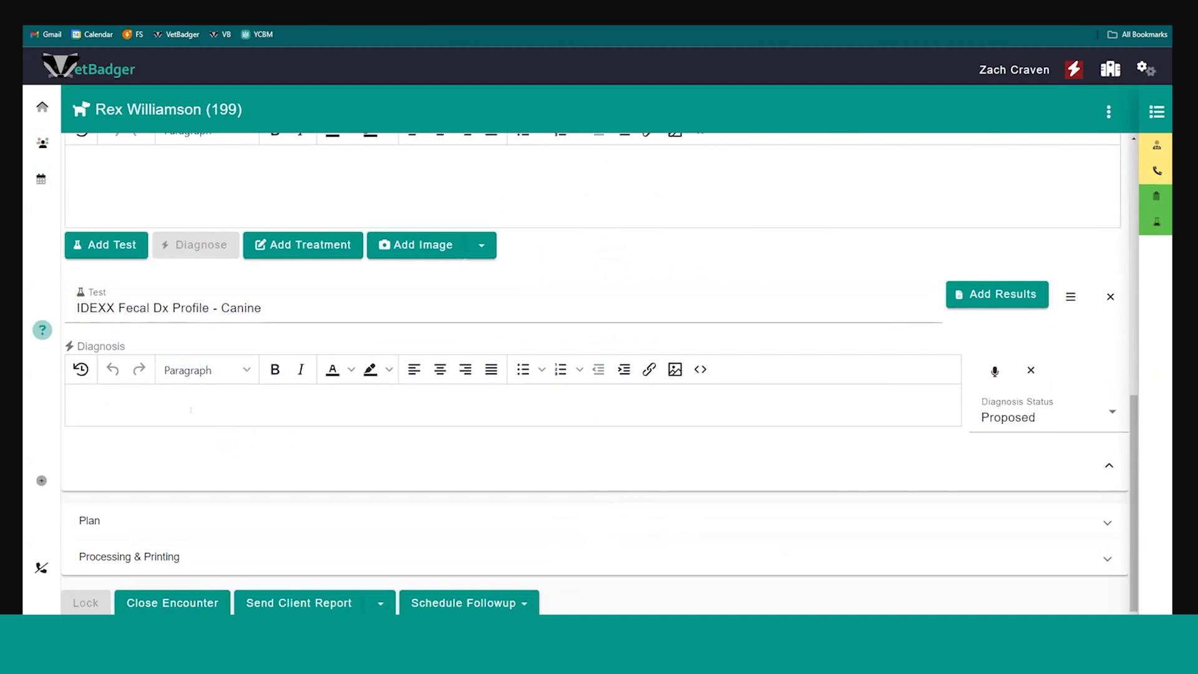
pyautogui.write('Ear Infection')
pyautogui.click(411, 458)
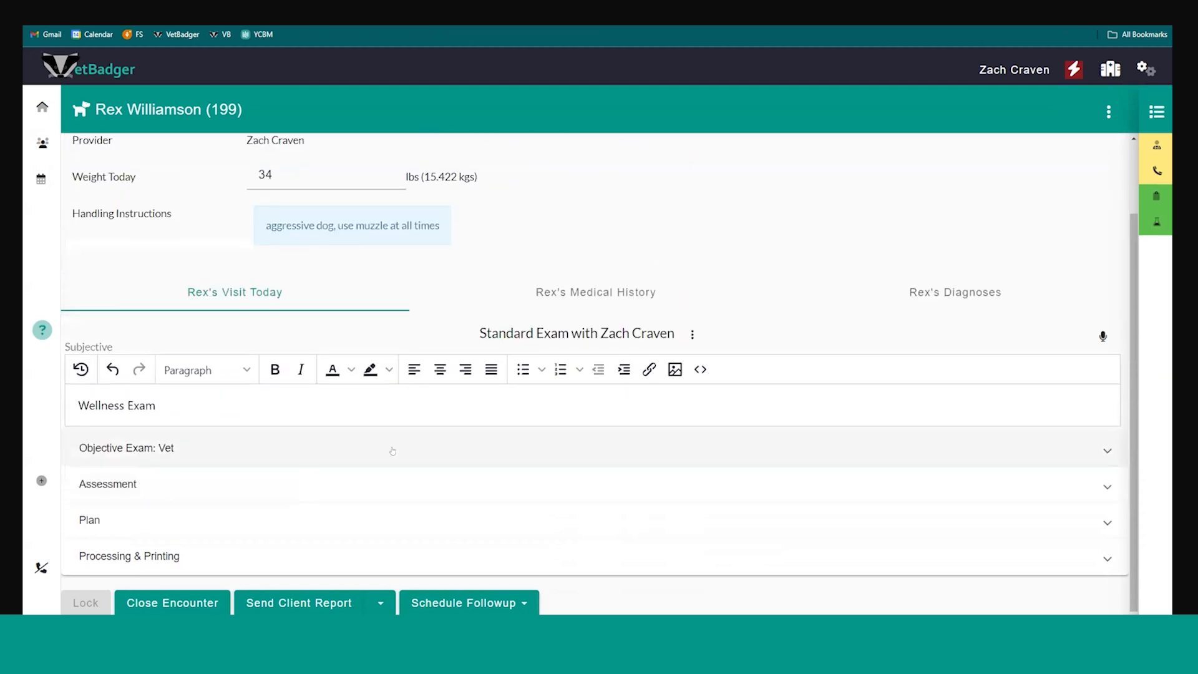
pyautogui.click(355, 479)
# Add the treatment Trazodone 100mg to the assessment
pyautogui.scroll(-5, 353, 476)
pyautogui.click(281, 367)
pyautogui.click(248, 411)
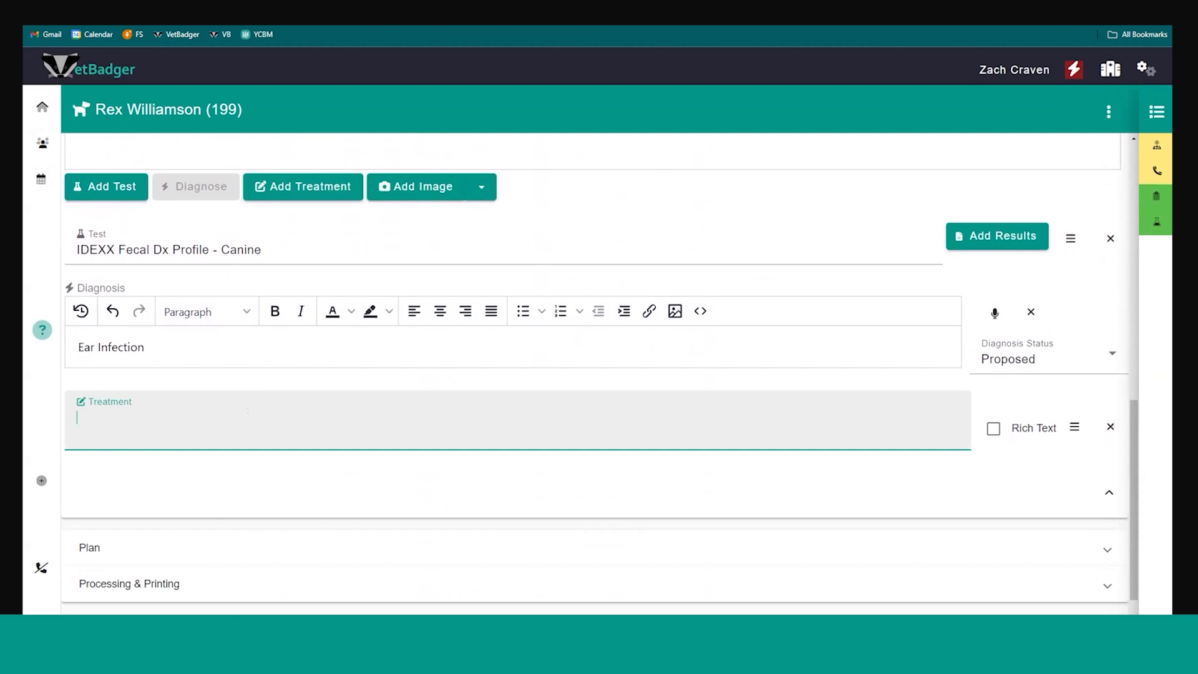
pyautogui.write('traz')
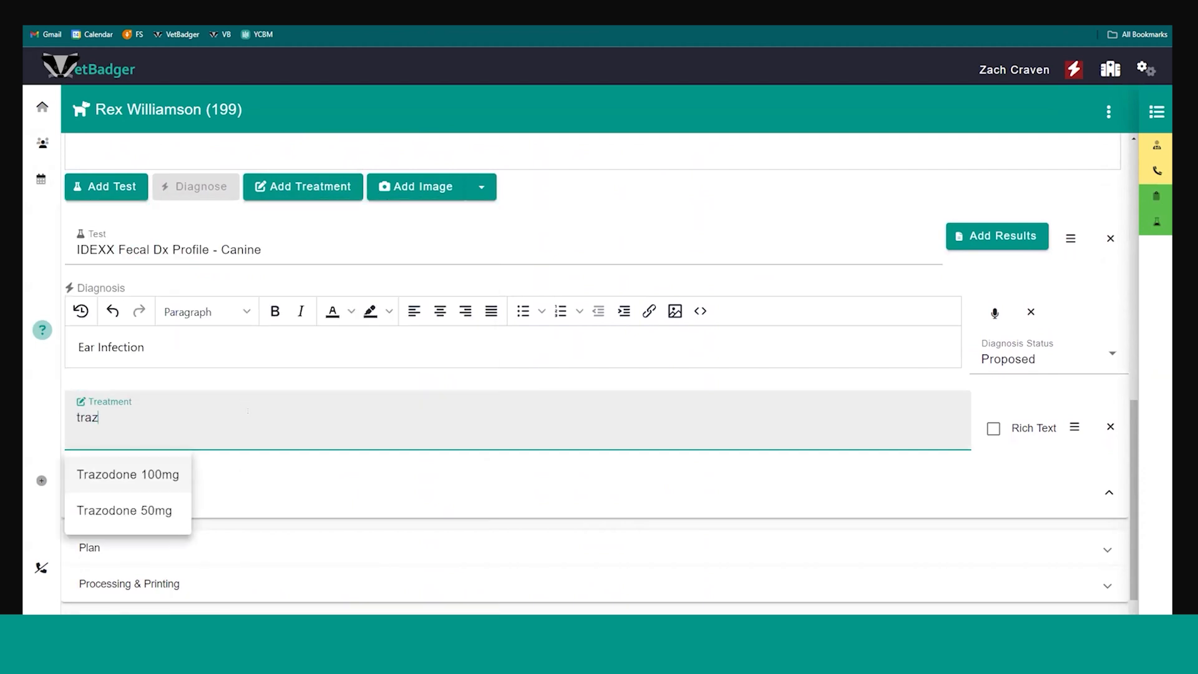
pyautogui.press('Return')
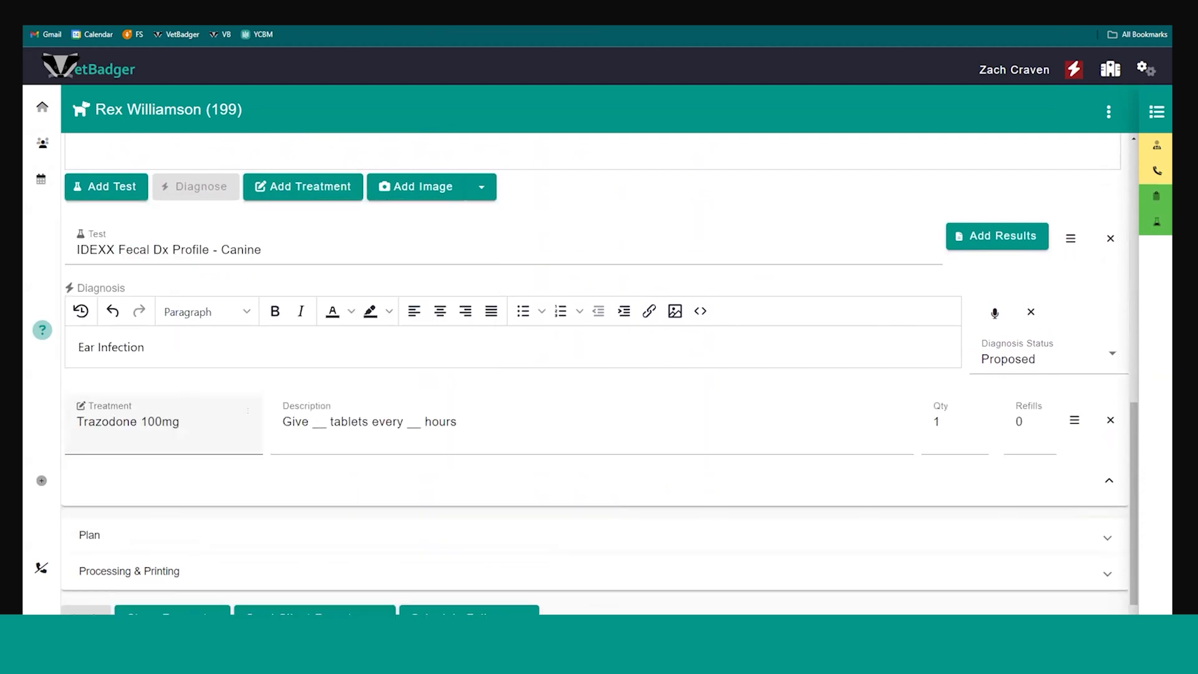
# Choose the dental chart beside the cat picture from the library images for the assessment
pyautogui.scroll(2, 497, 356)
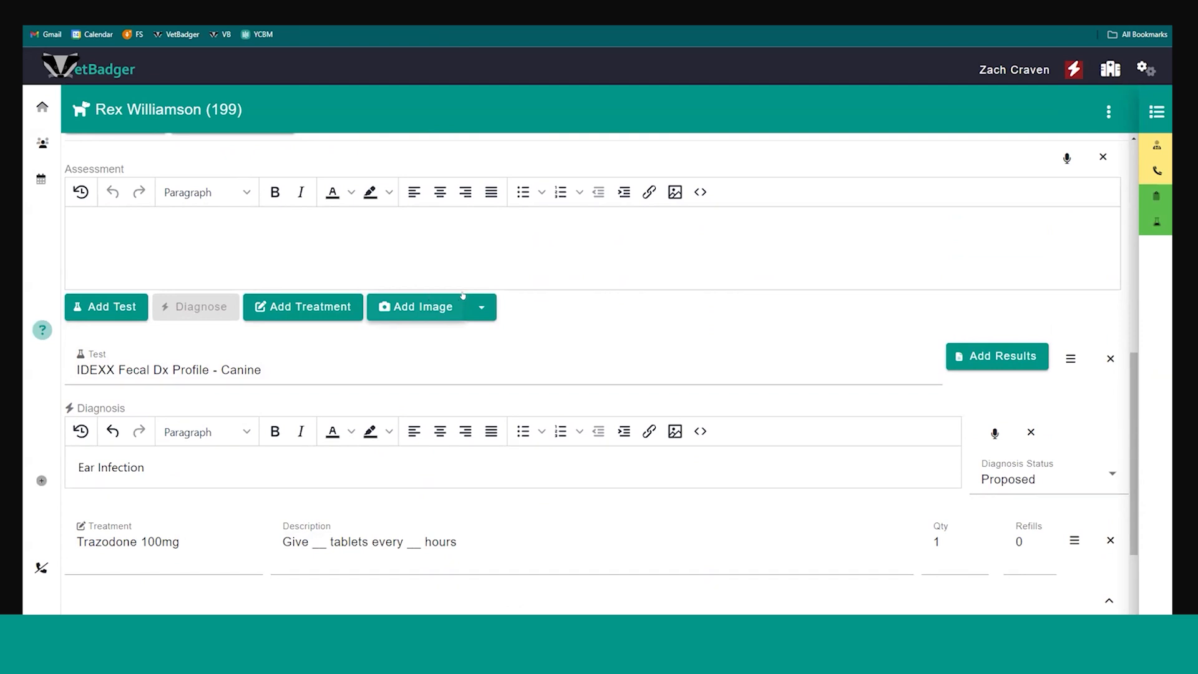
pyautogui.click(481, 303)
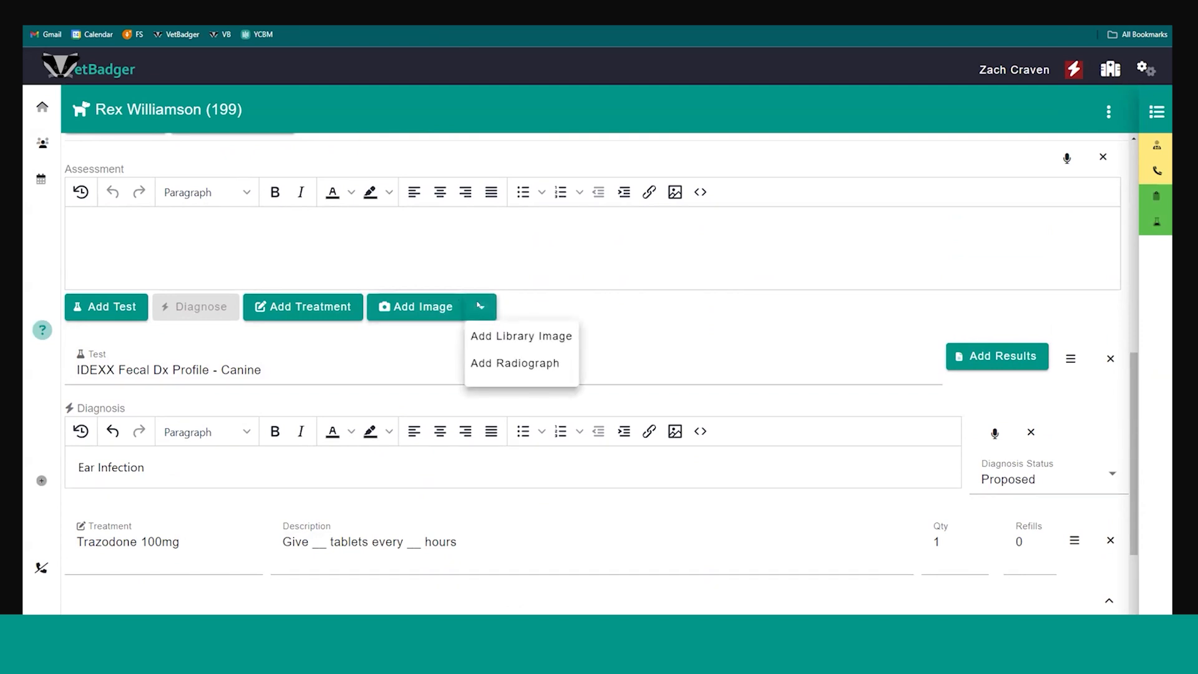
pyautogui.click(491, 341)
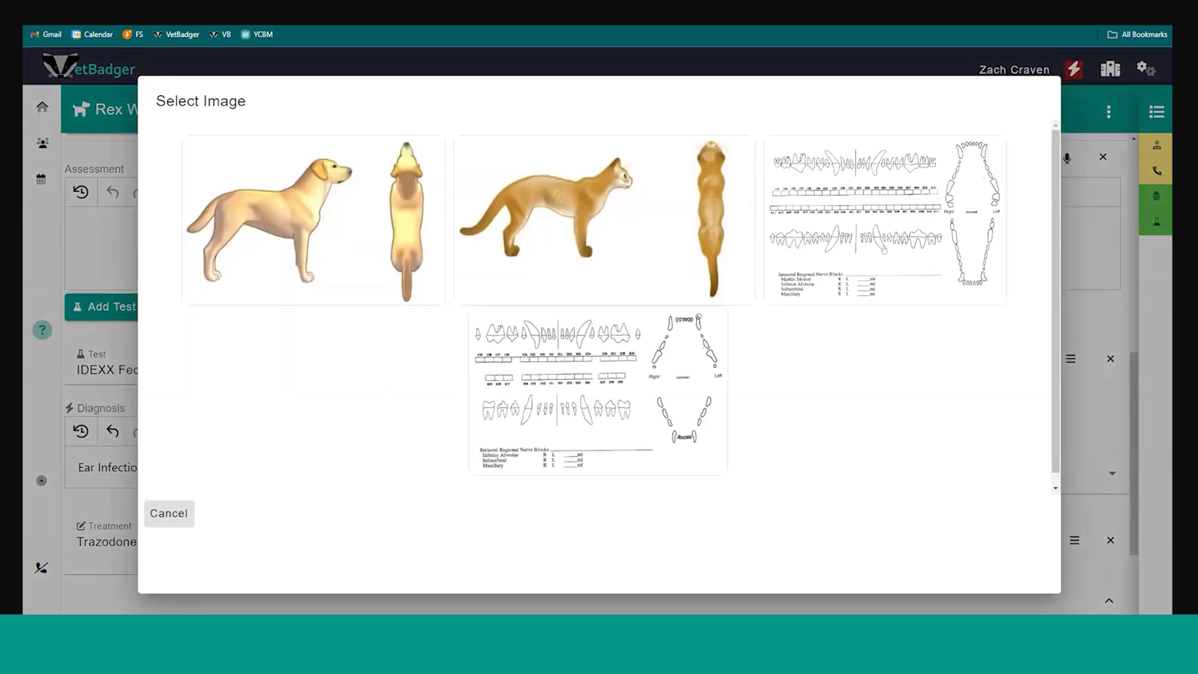
pyautogui.click(884, 250)
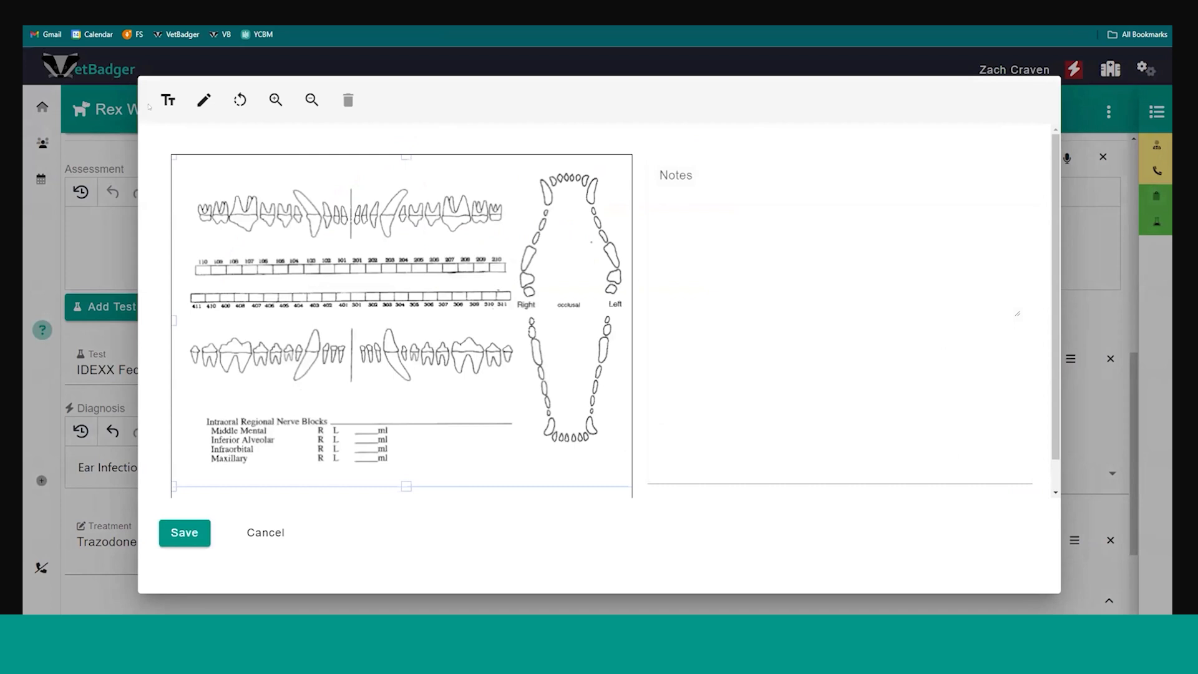
# Circle the upper teeth around numbers 207 to 210 on the dental chart, enter the note "This is a note" and save the image
pyautogui.click(208, 102)
pyautogui.moveTo(475, 190)
pyautogui.mouseDown()
pyautogui.moveTo(451, 191)
pyautogui.moveTo(512, 215)
pyautogui.moveTo(471, 184)
pyautogui.mouseUp()
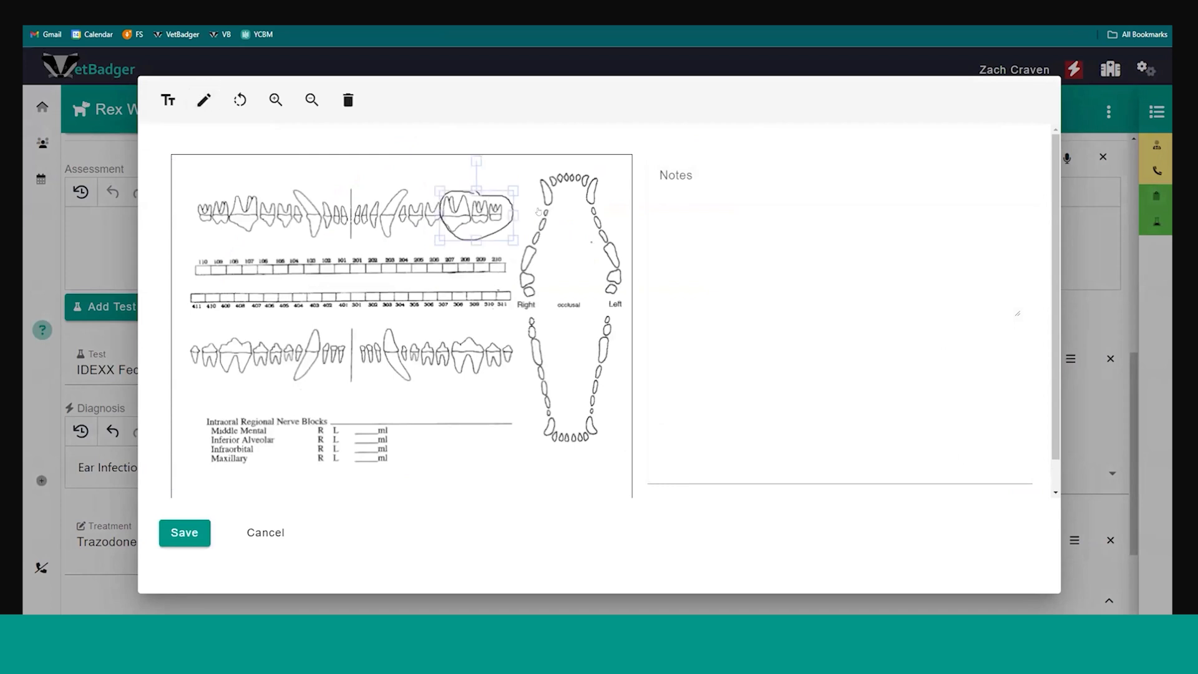
pyautogui.click(718, 210)
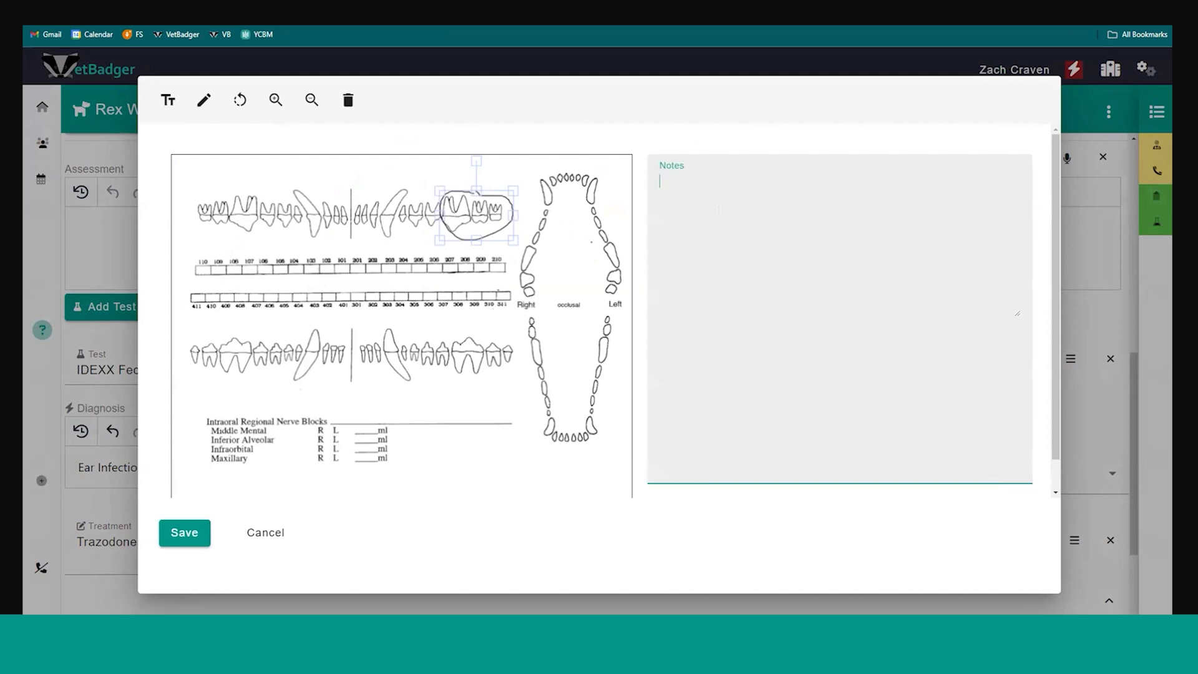
pyautogui.write('This is a note')
pyautogui.click(177, 532)
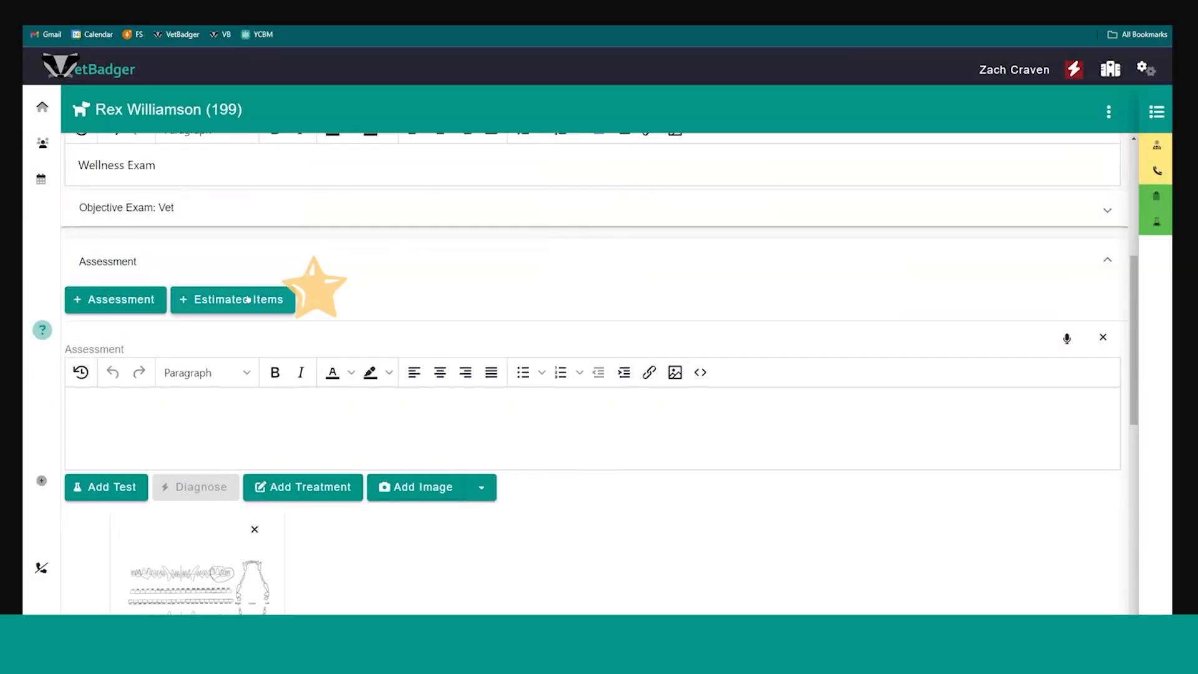
# Add the estimated items from the Vomiting and diarrhea estimate to the visit and review the added assessments
pyautogui.click(228, 299)
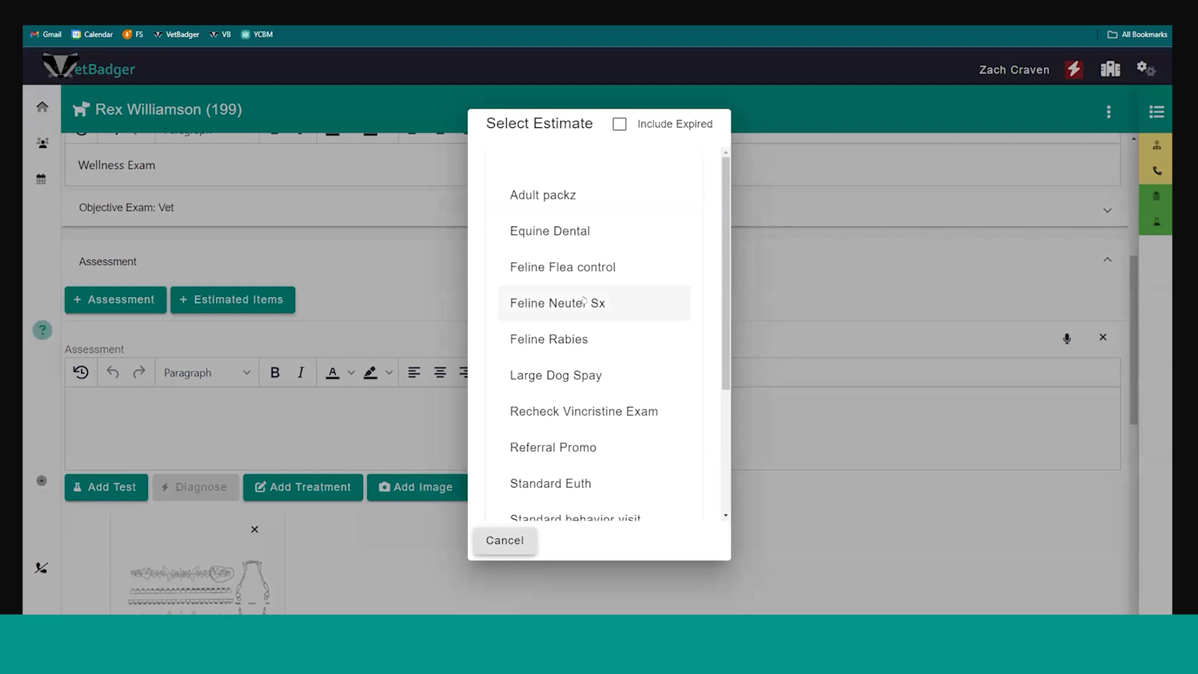
pyautogui.scroll(-3, 530, 302)
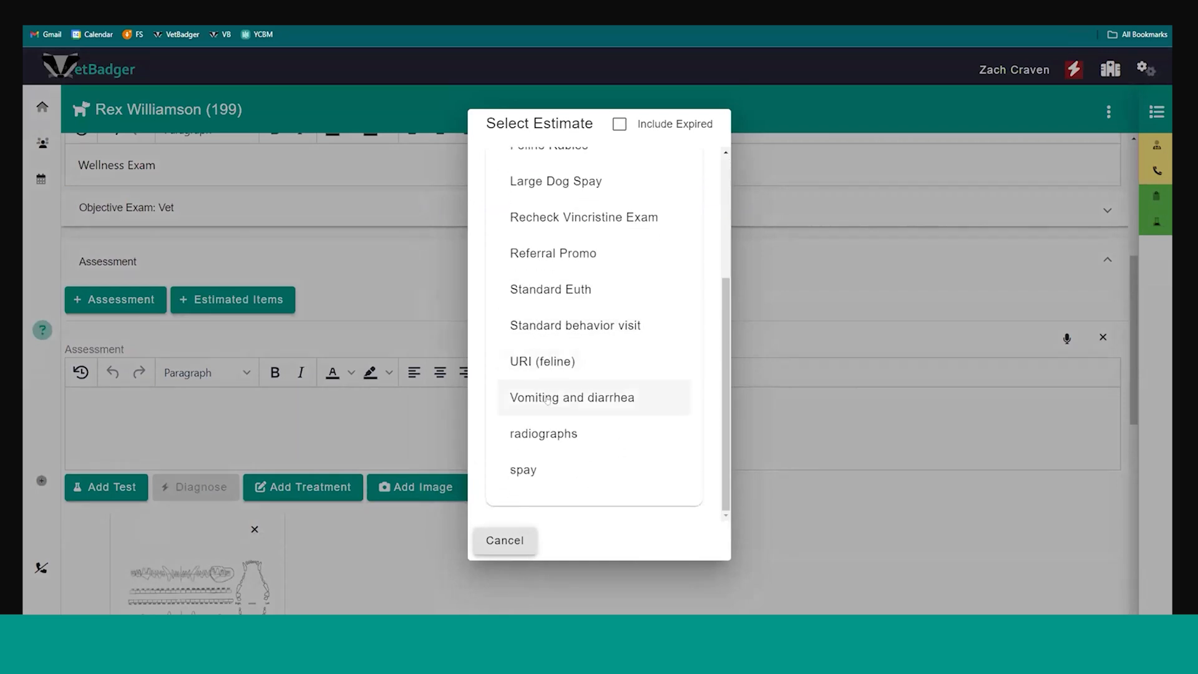
pyautogui.click(548, 398)
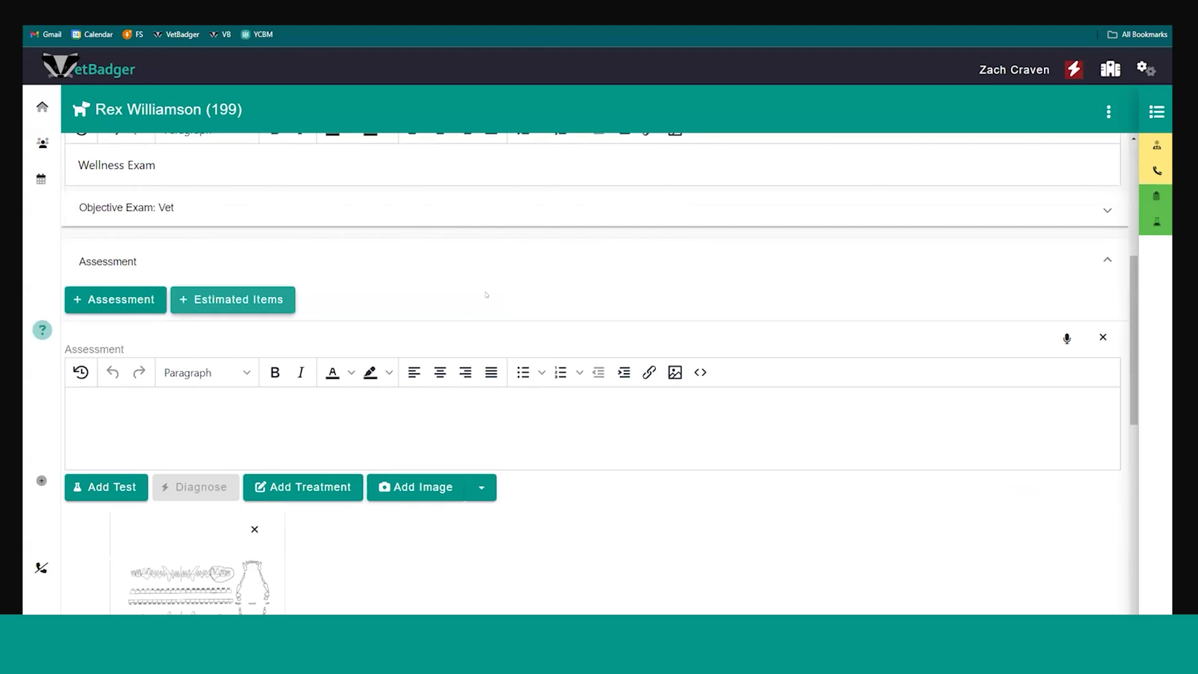
pyautogui.scroll(-8, 486, 294)
pyautogui.scroll(-5, 469, 313)
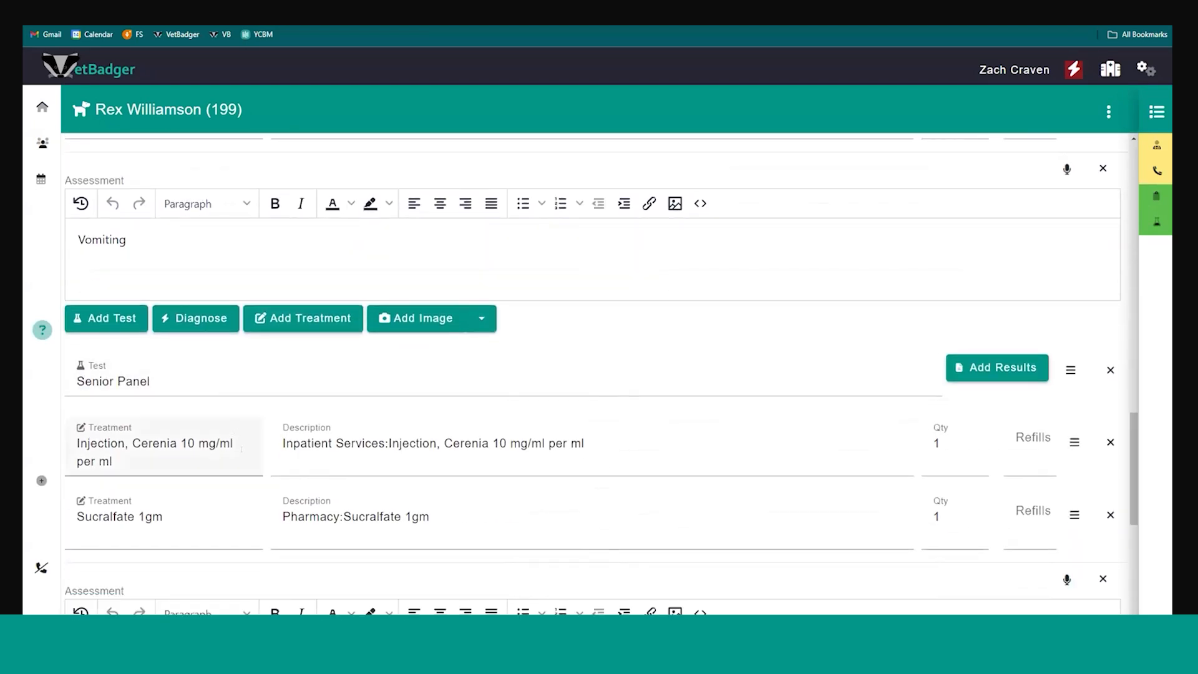
pyautogui.scroll(-6, 241, 449)
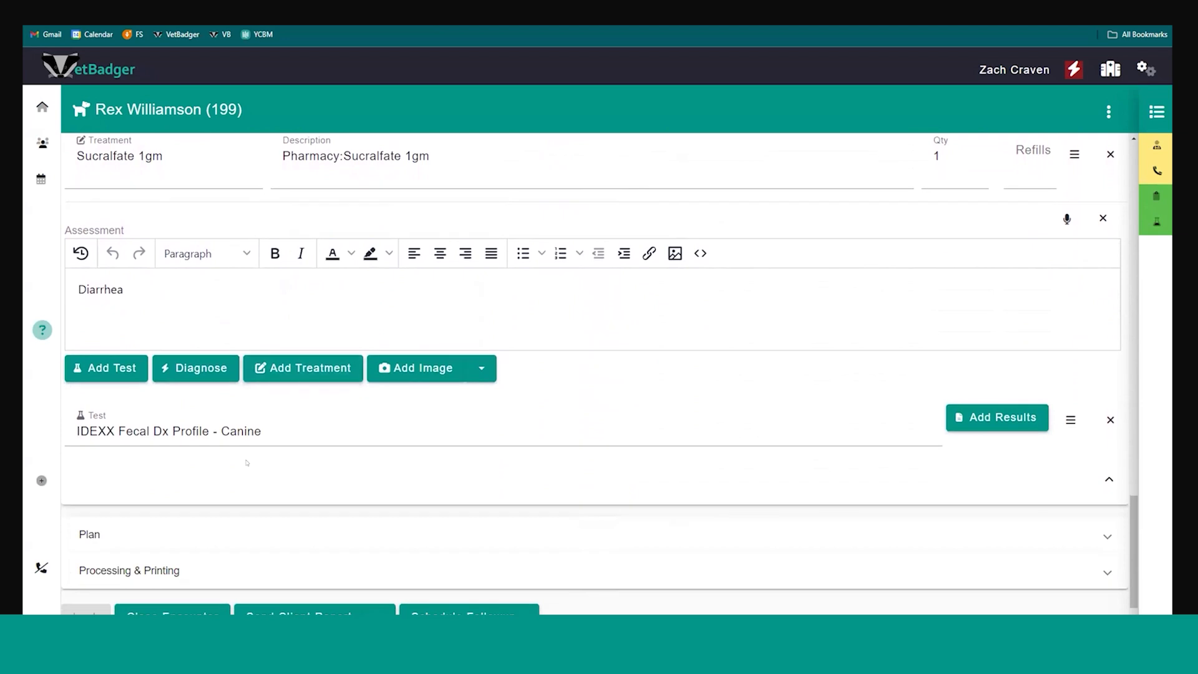
pyautogui.scroll(-1, 247, 463)
pyautogui.scroll(2, 229, 461)
pyautogui.scroll(-2, 230, 460)
# Expand the Plan section and review its tests, treatments and remaining fields
pyautogui.click(237, 520)
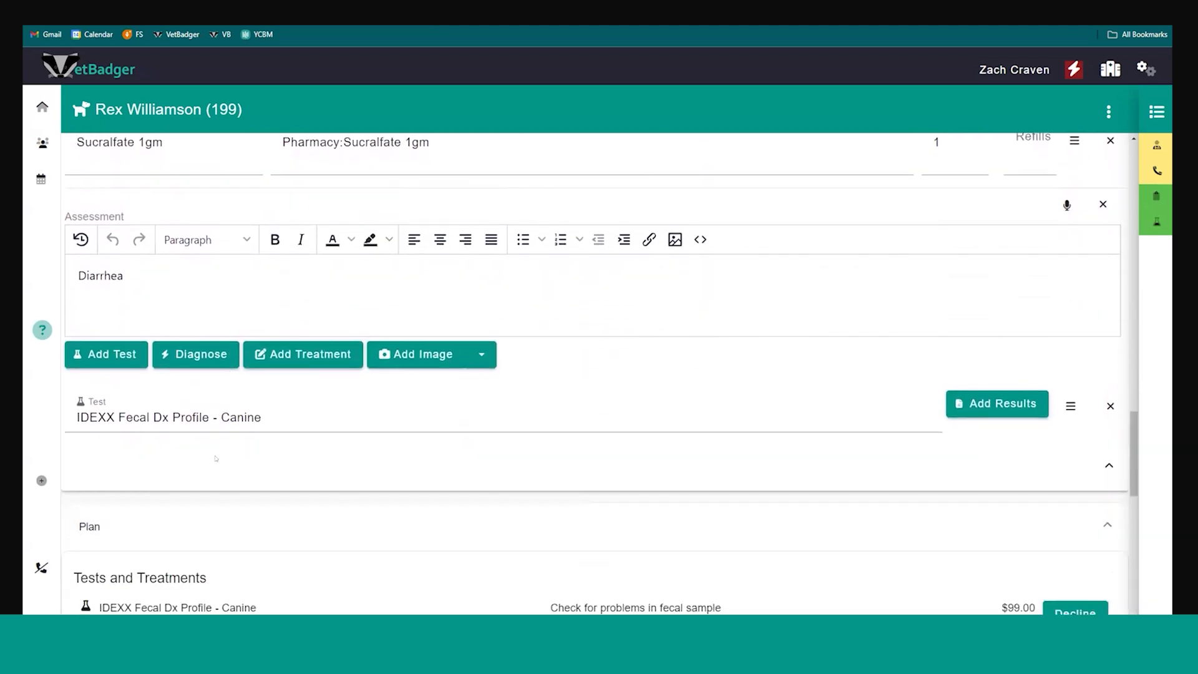
pyautogui.scroll(-4, 269, 318)
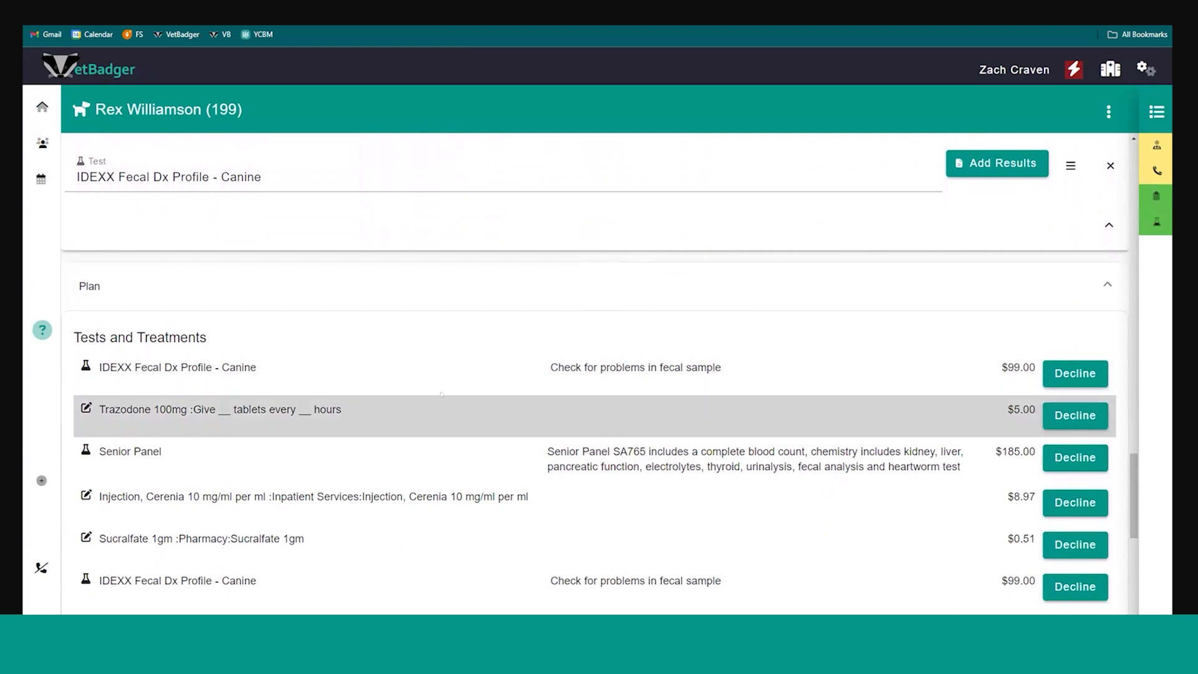
pyautogui.scroll(-2, 373, 400)
pyautogui.scroll(1, 374, 387)
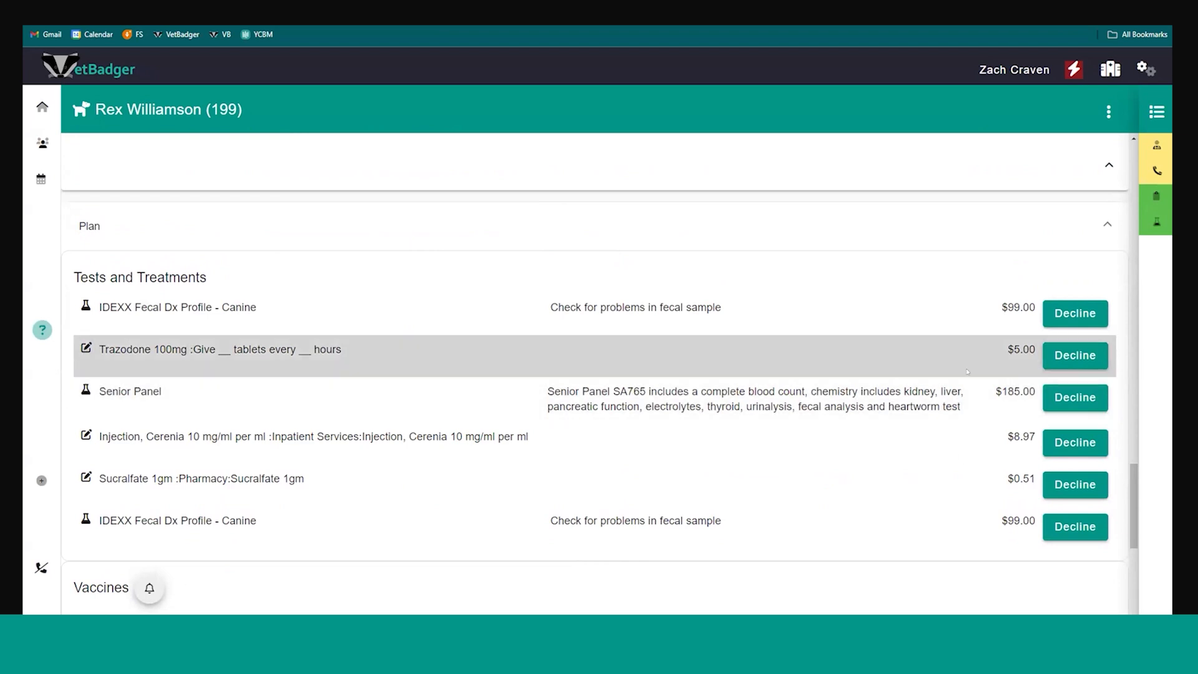
# Decline the first IDEXX Fecal Dx Profile - Canine test in the plan, look over the assessments and reinstate the test
pyautogui.click(1067, 315)
pyautogui.scroll(10, 843, 404)
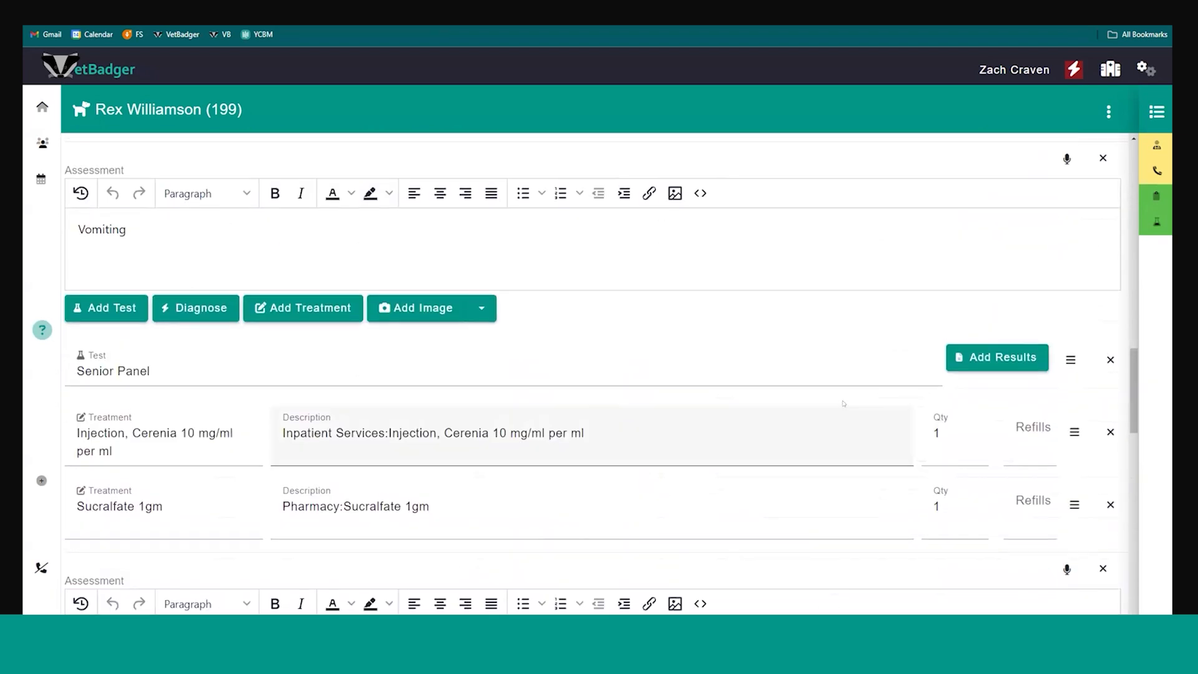
pyautogui.scroll(5, 843, 403)
pyautogui.scroll(-3, 707, 335)
pyautogui.scroll(-7, 707, 335)
pyautogui.scroll(-4, 1048, 393)
pyautogui.click(1047, 384)
# Add the vaccine Rabies Nobivac (3yr) Lot 8320422AC to the plan and check Rex's upcoming reminders
pyautogui.scroll(-7, 306, 344)
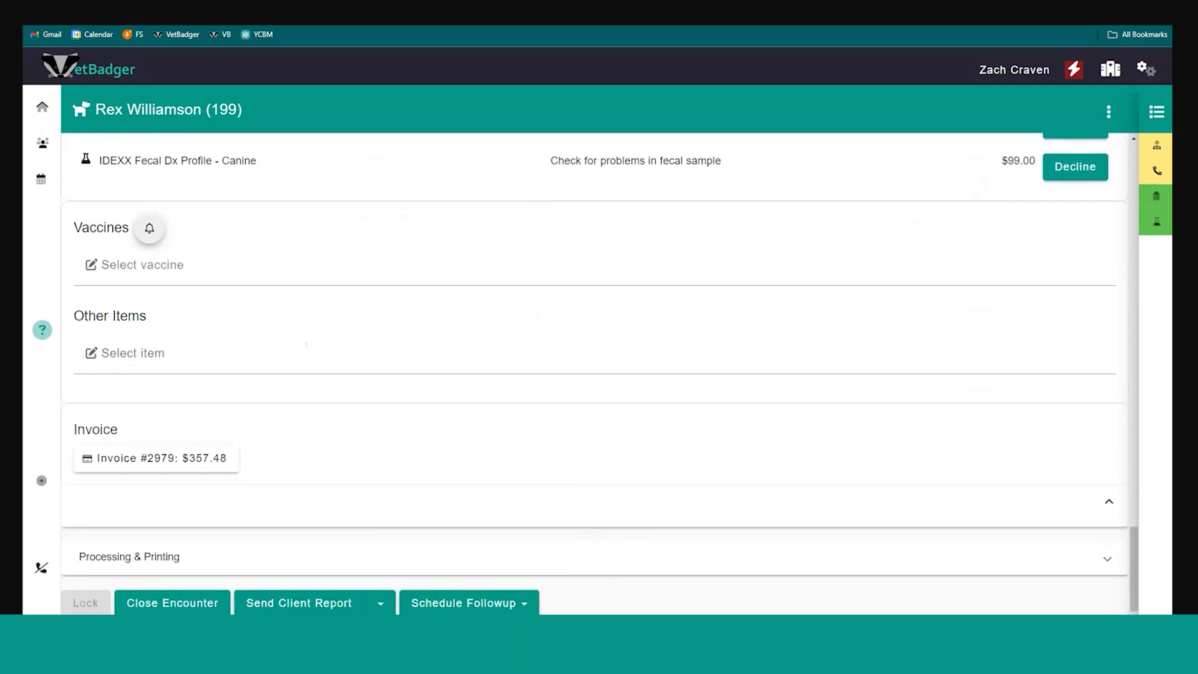
pyautogui.scroll(2, 498, 337)
pyautogui.click(372, 365)
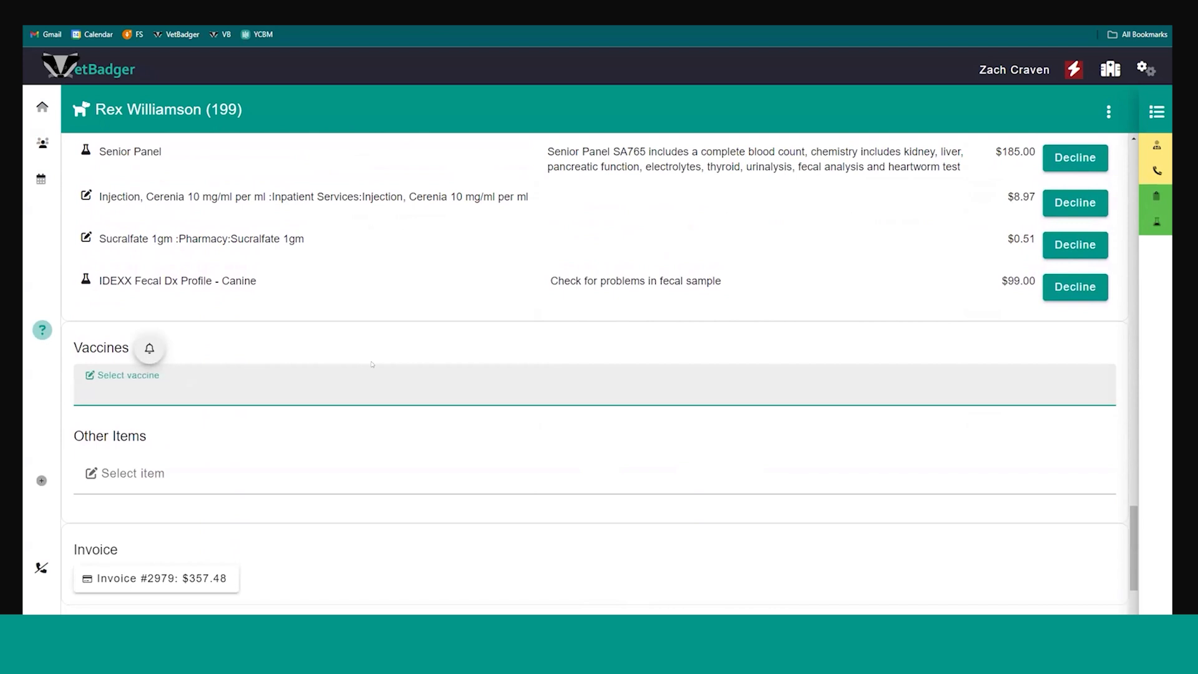
pyautogui.write('rab')
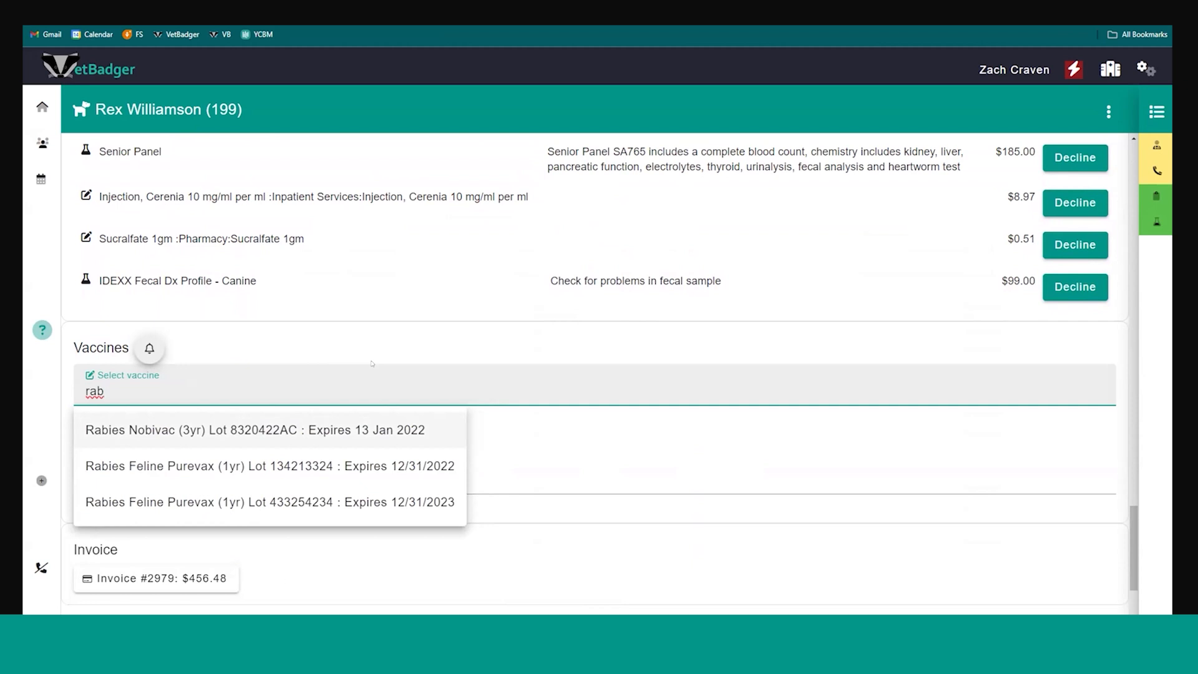
pyautogui.click(311, 429)
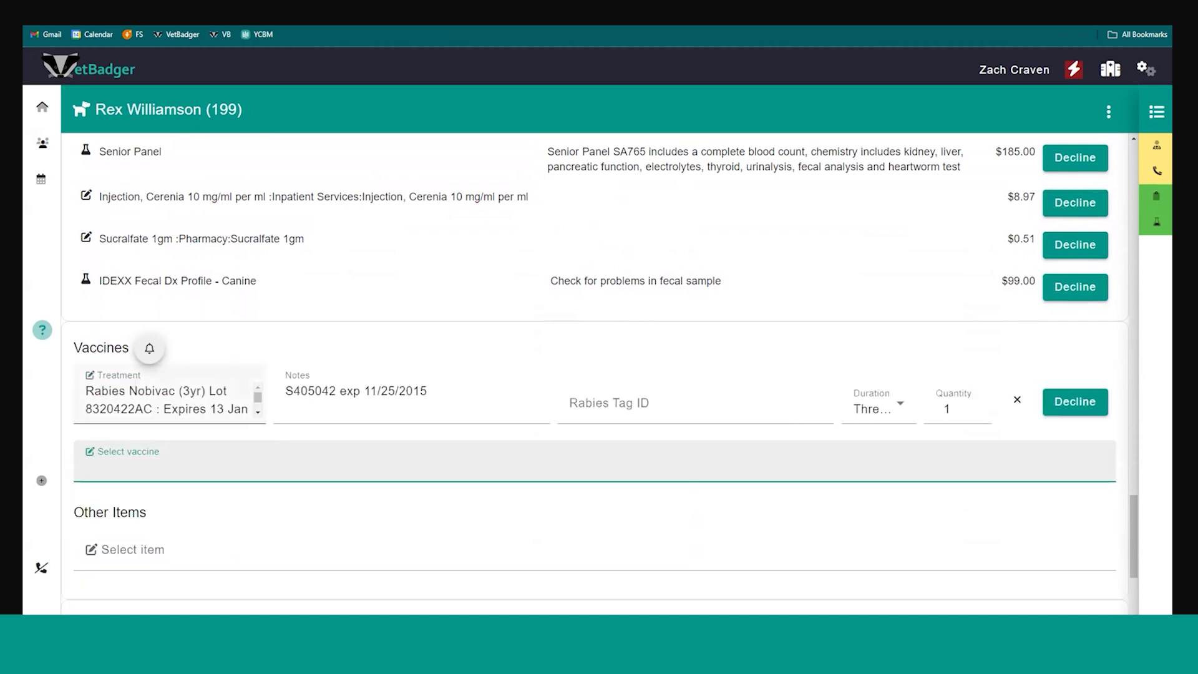
pyautogui.click(150, 349)
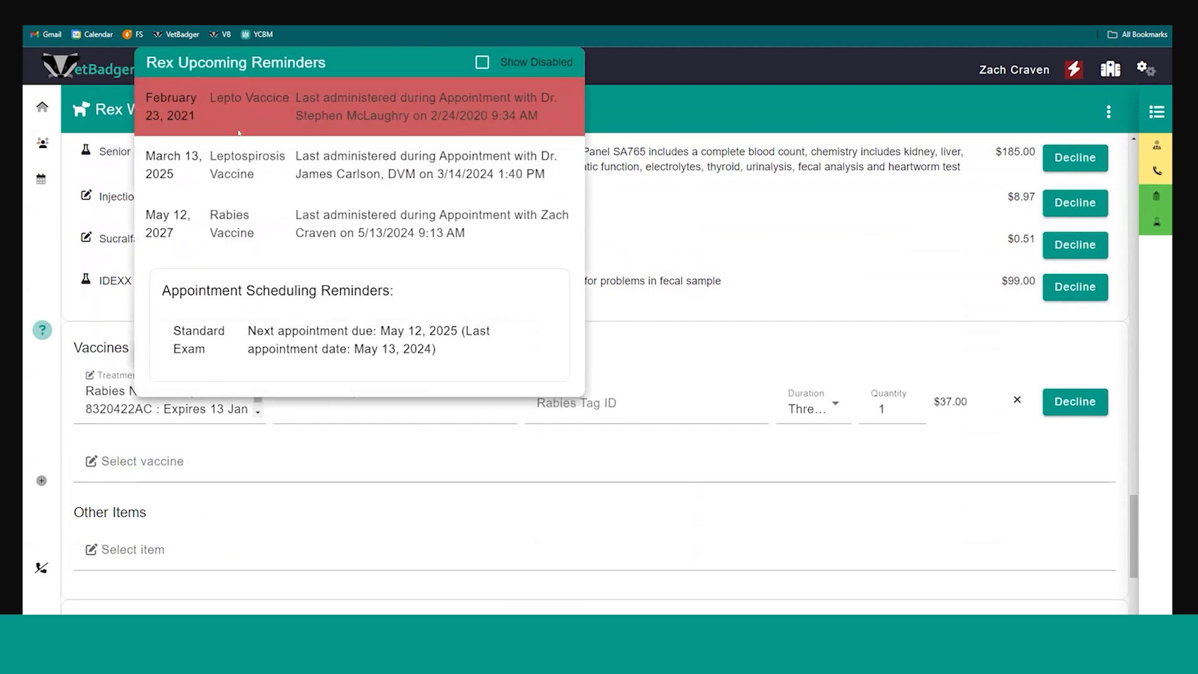
pyautogui.click(633, 335)
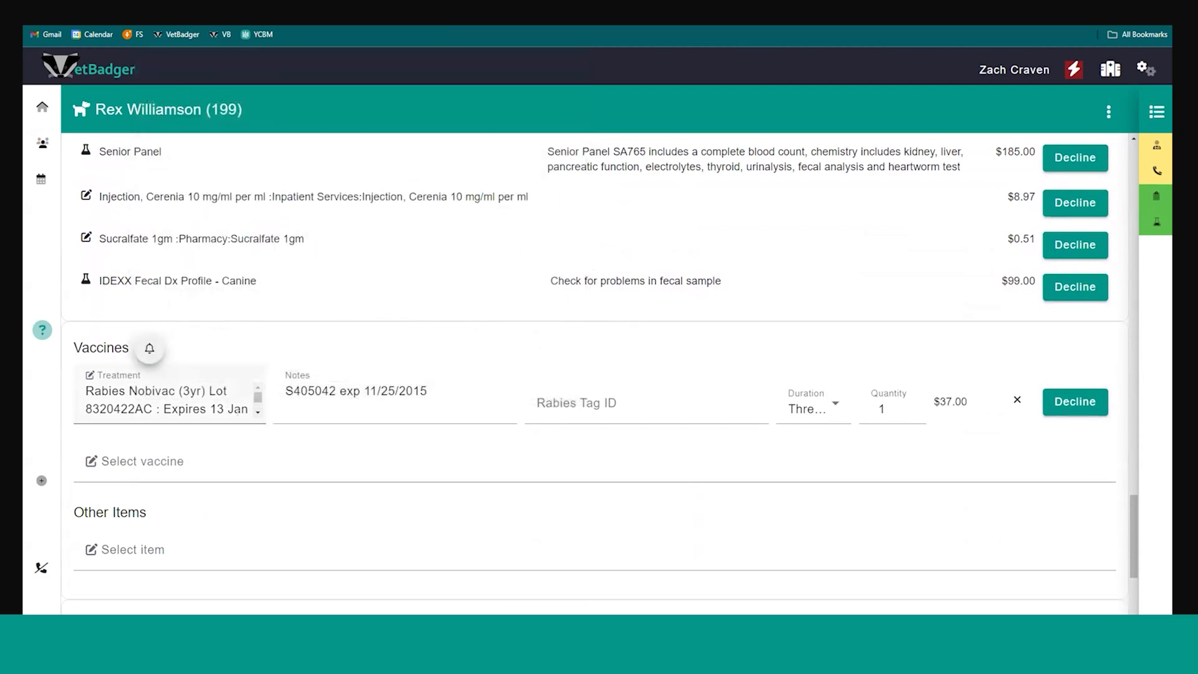
# Look over the plan's vaccine and Other Items fields and view the itemized charges on the visit invoice
pyautogui.scroll(-2, 200, 470)
pyautogui.scroll(-2, 200, 470)
pyautogui.scroll(1, 193, 437)
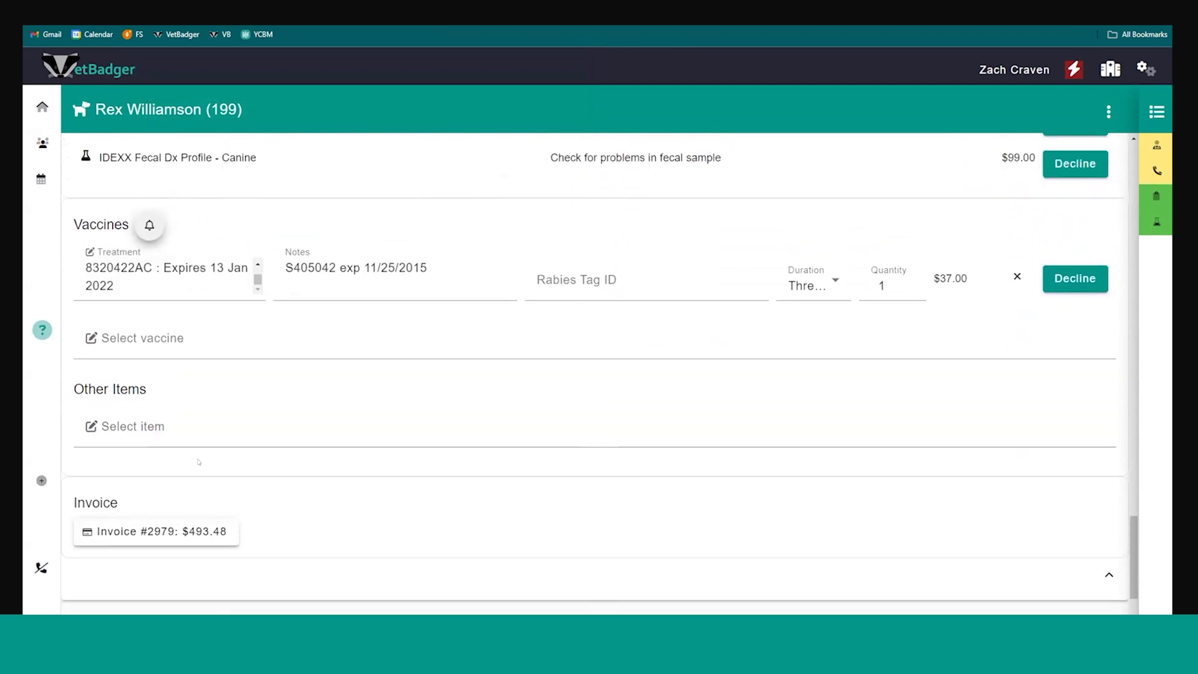
pyautogui.click(188, 418)
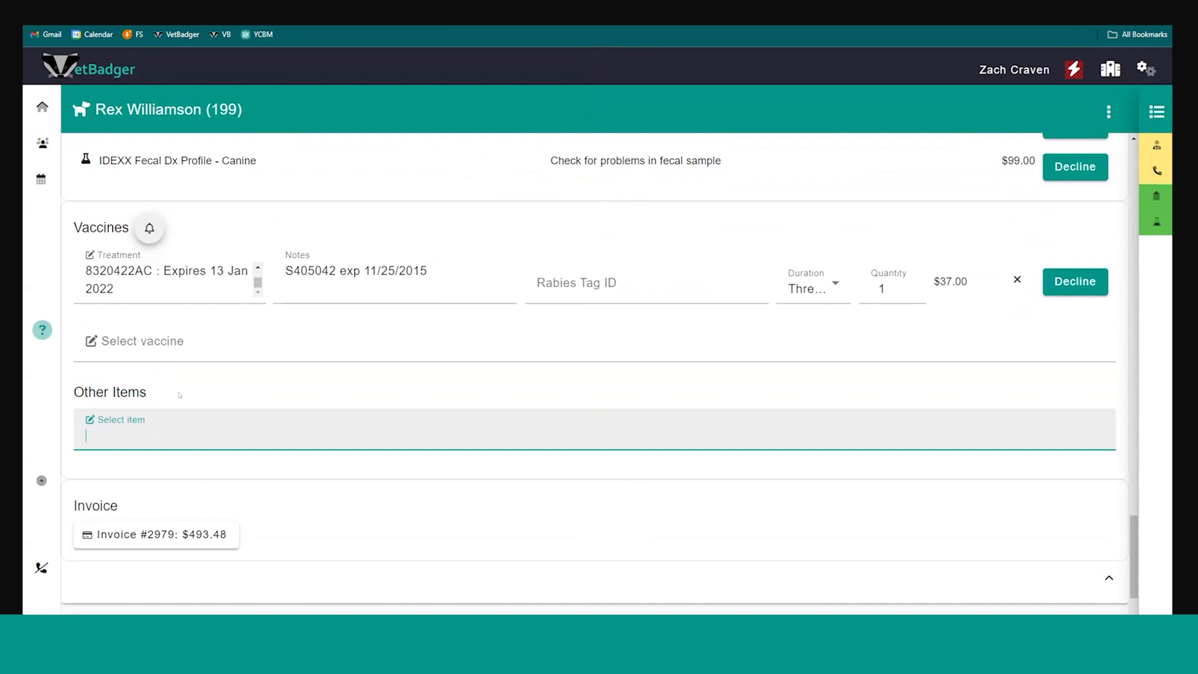
pyautogui.click(228, 482)
pyautogui.scroll(-2, 227, 493)
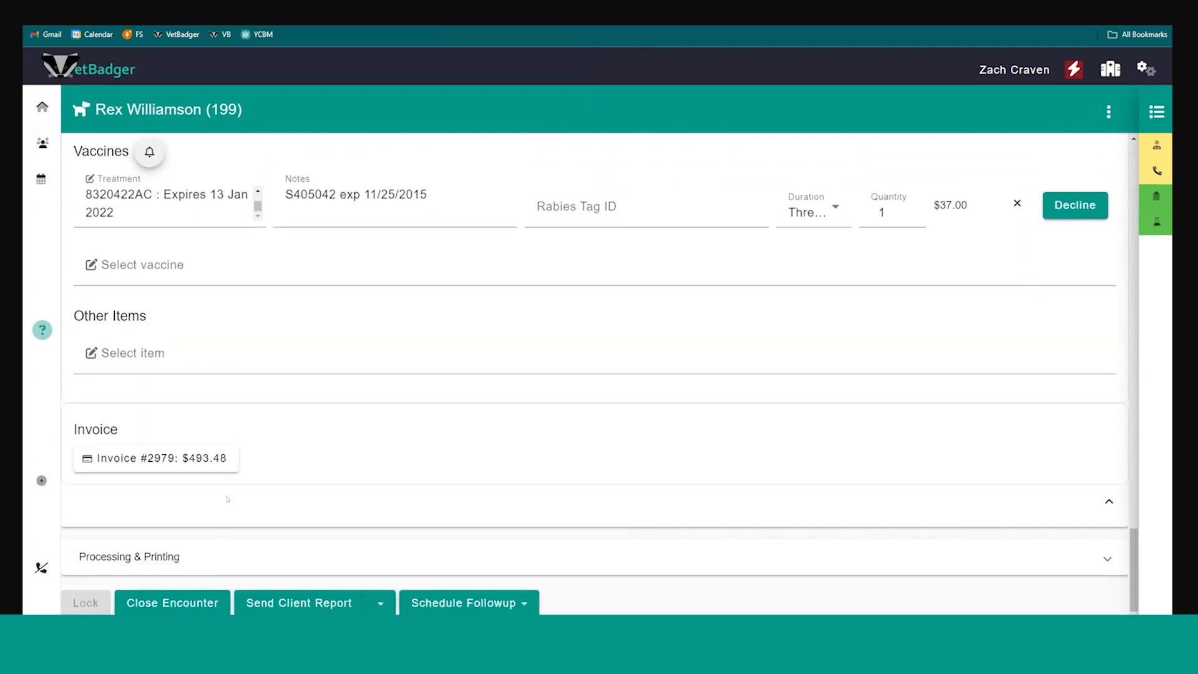
pyautogui.click(167, 459)
pyautogui.click(333, 515)
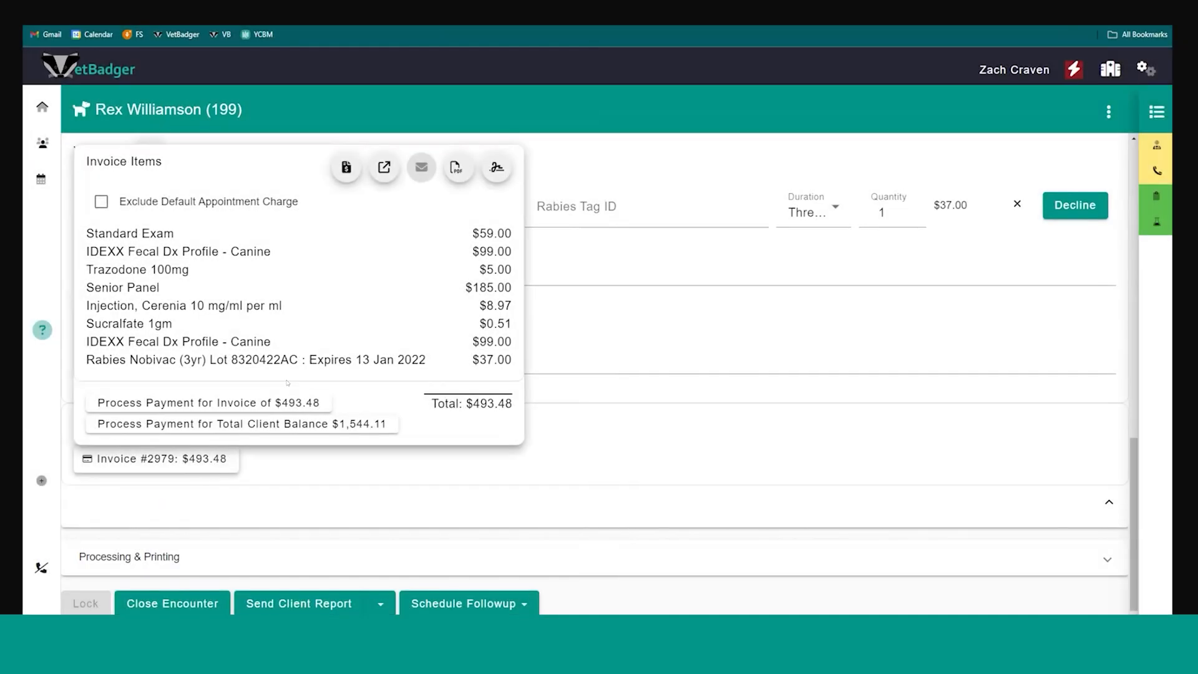
# Review the payment methods offered for manually recording the invoice payment, leaving without recording one
pyautogui.click(265, 403)
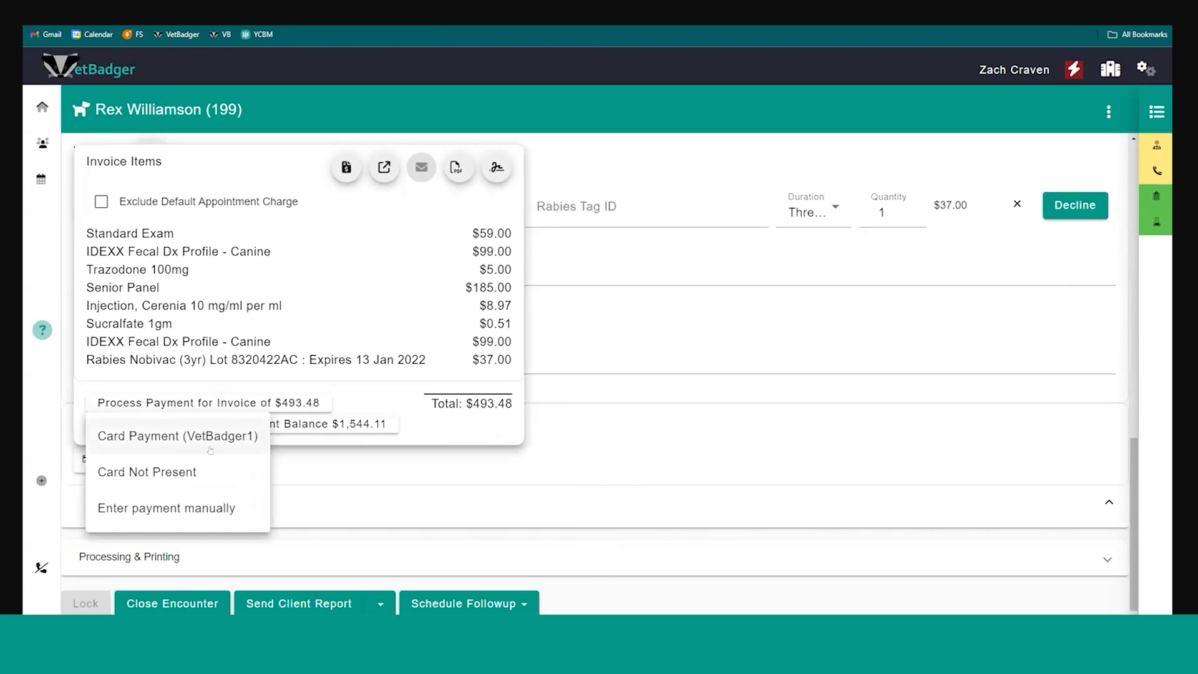
pyautogui.click(212, 508)
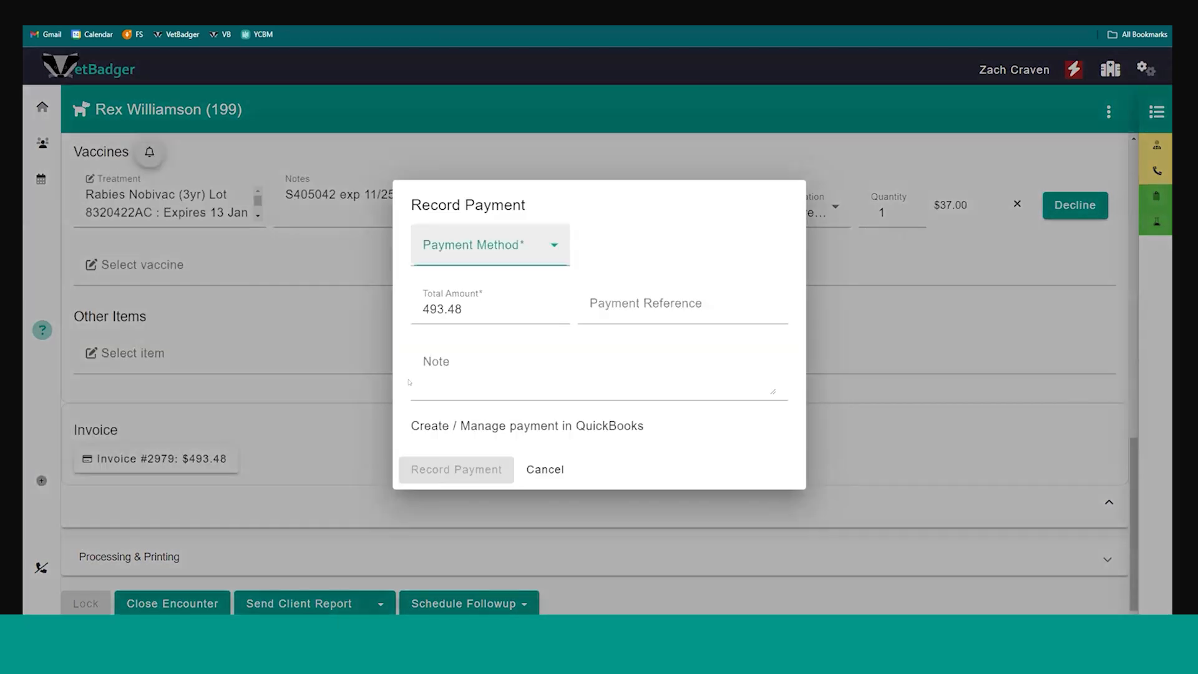
pyautogui.click(480, 246)
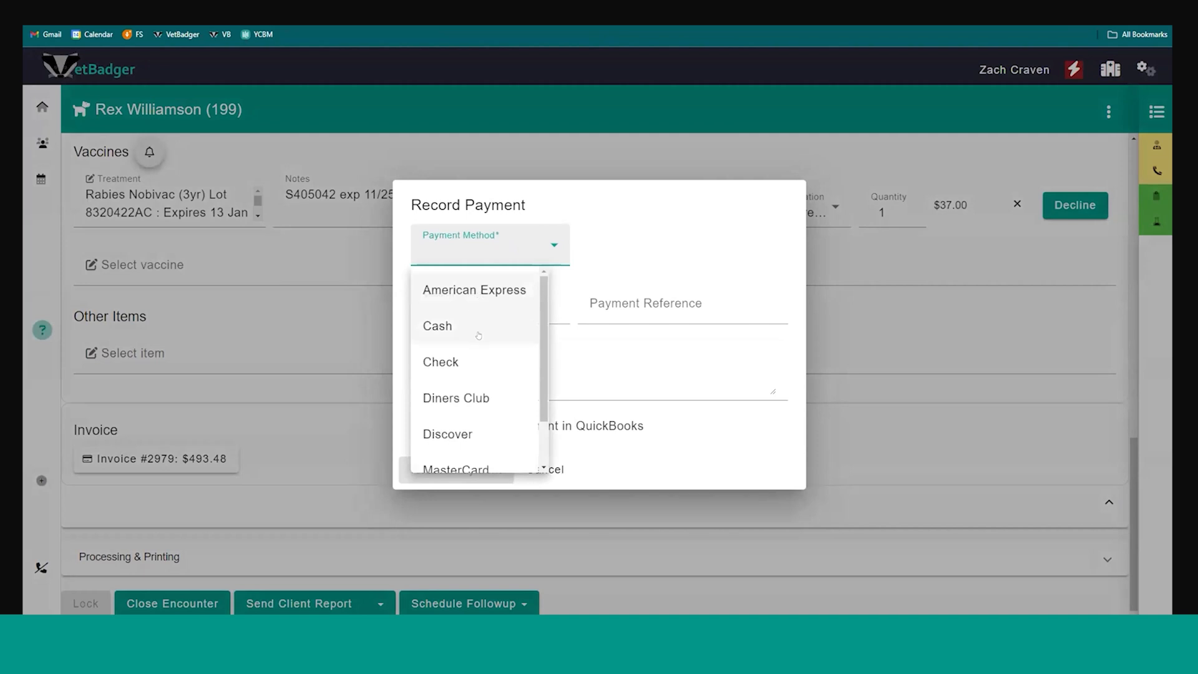
pyautogui.scroll(-1, 477, 331)
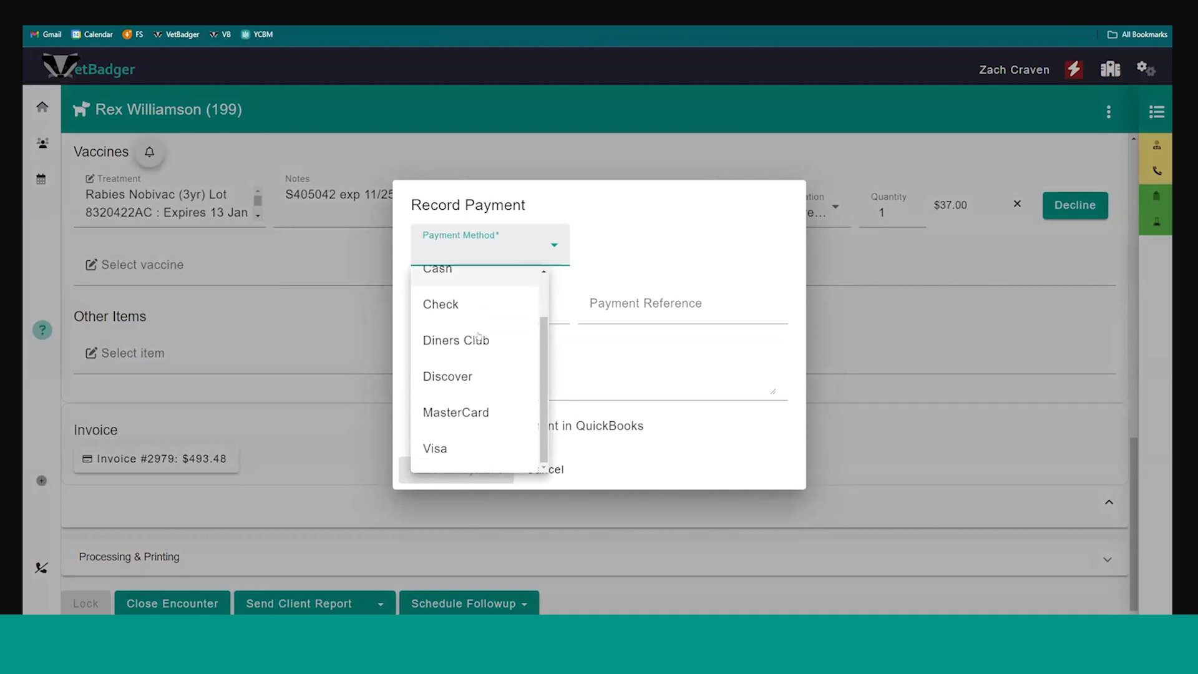
pyautogui.click(639, 257)
pyautogui.click(545, 469)
# Review the client signature form for the invoiced and declined items and close it unsigned
pyautogui.click(228, 461)
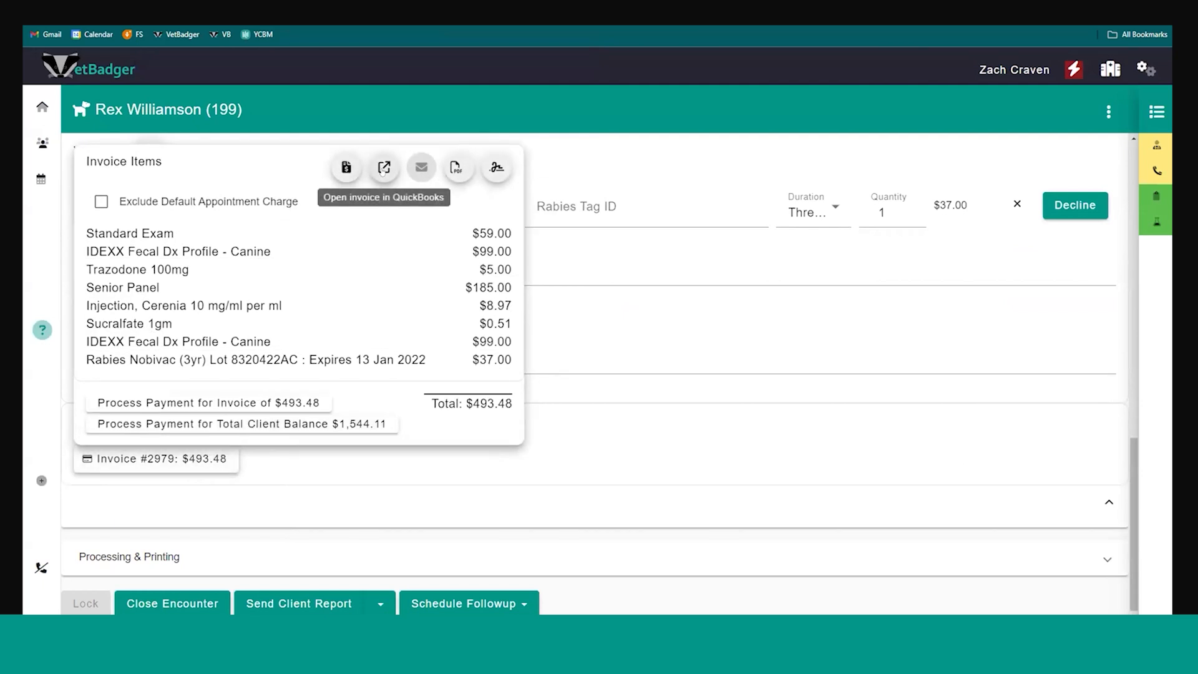
pyautogui.click(494, 167)
pyautogui.scroll(-10, 479, 318)
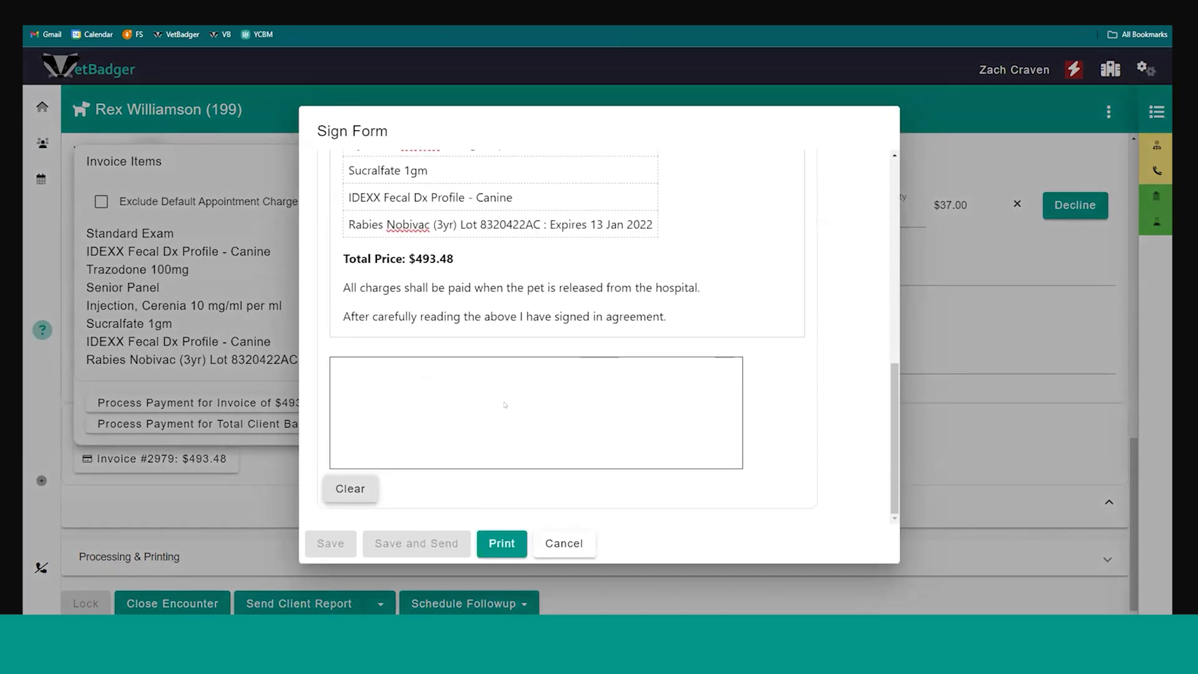
pyautogui.scroll(2, 505, 404)
pyautogui.click(564, 543)
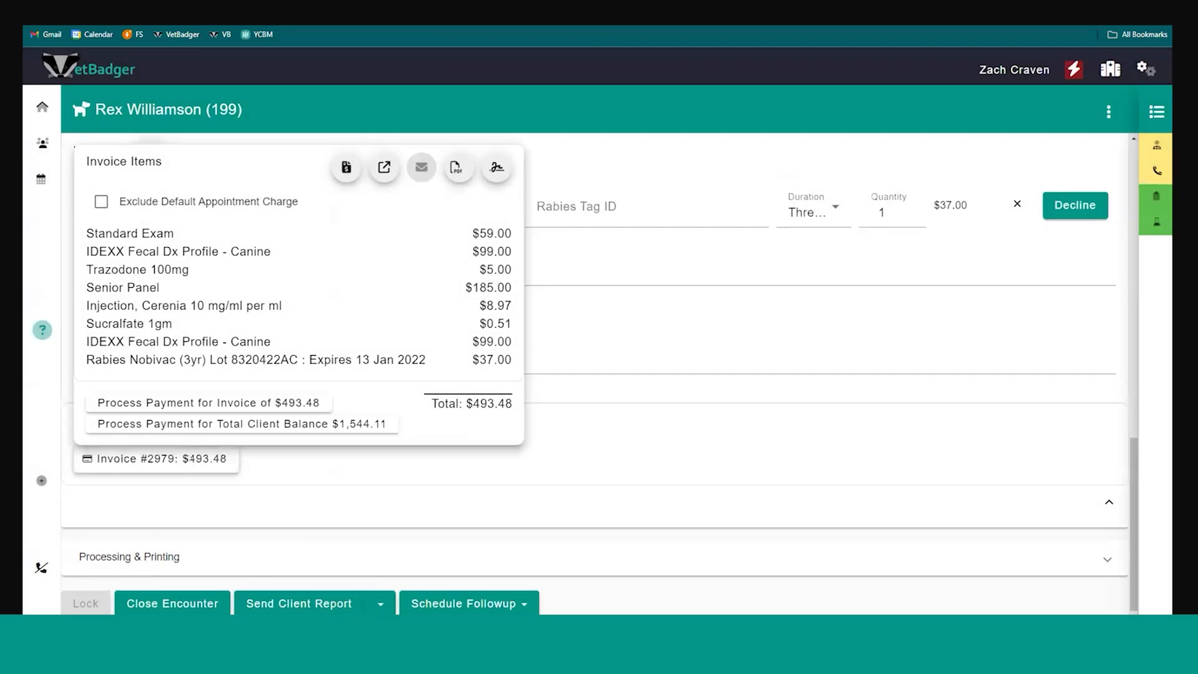
# Record a manual cash payment for the invoice amount of 493.48 with 495 tendered
pyautogui.click(182, 404)
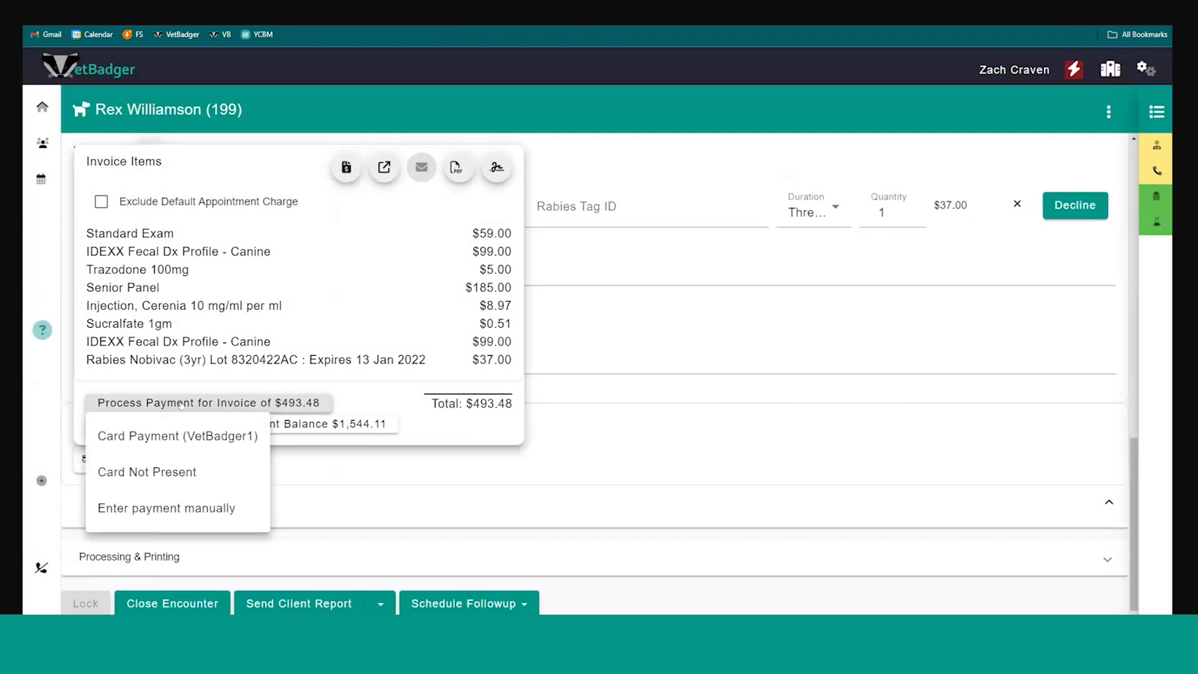
pyautogui.click(150, 507)
pyautogui.click(439, 257)
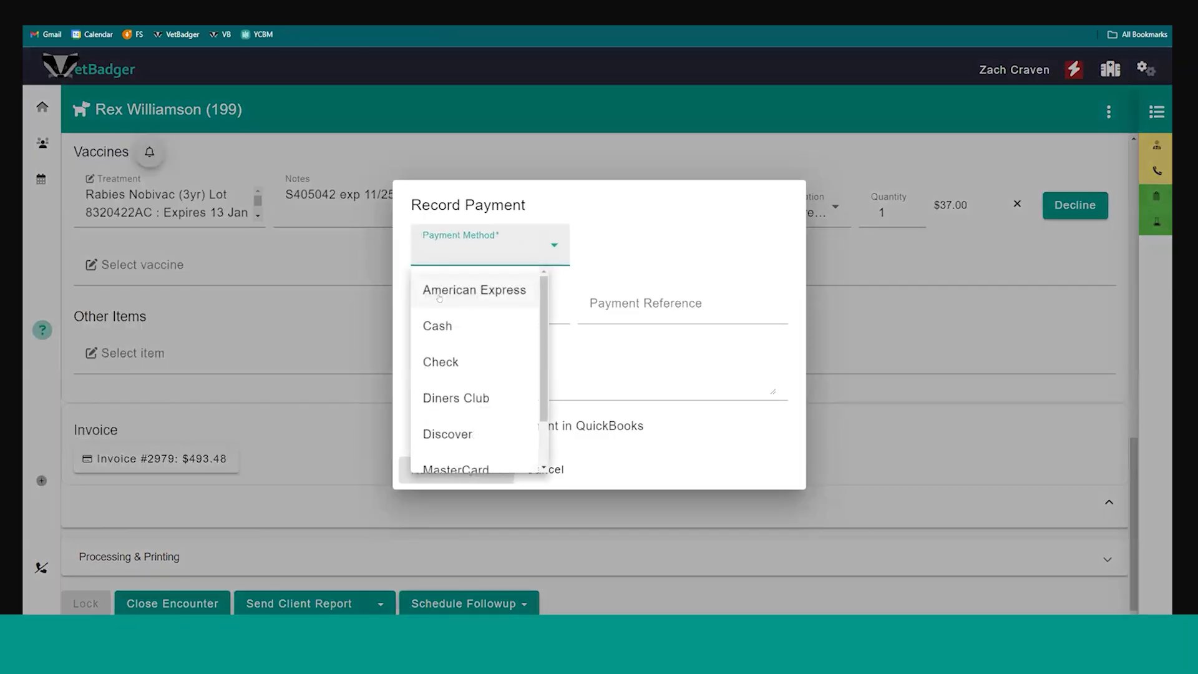
pyautogui.click(438, 326)
pyautogui.click(470, 335)
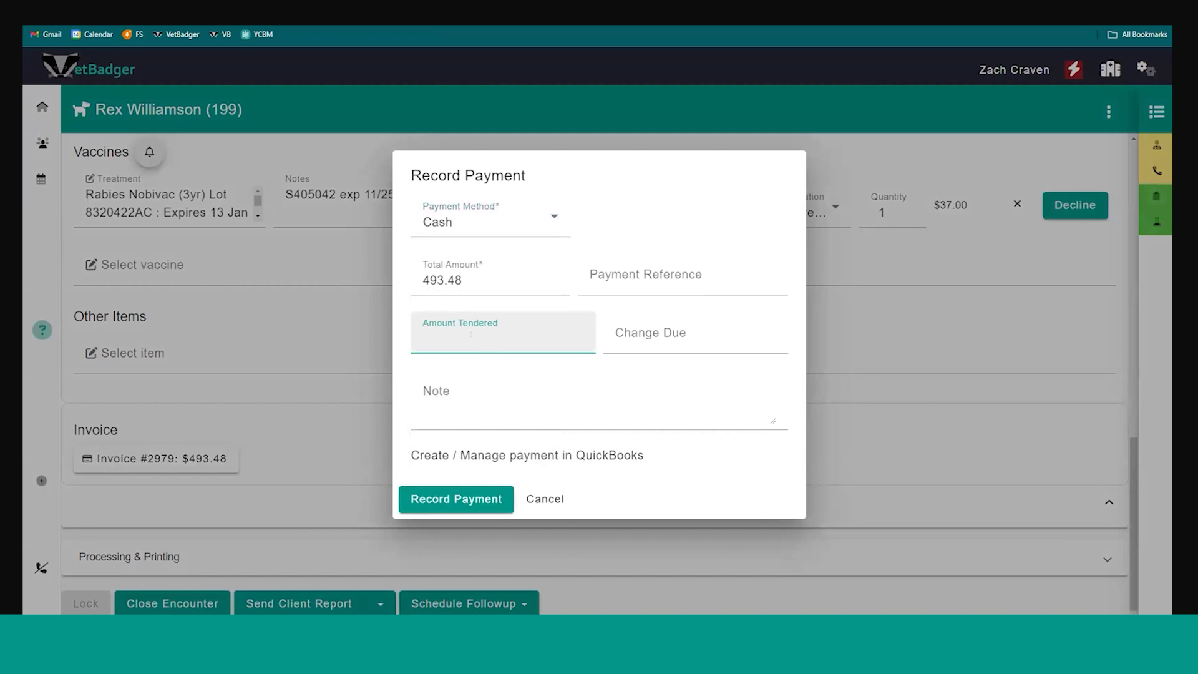
pyautogui.write('495')
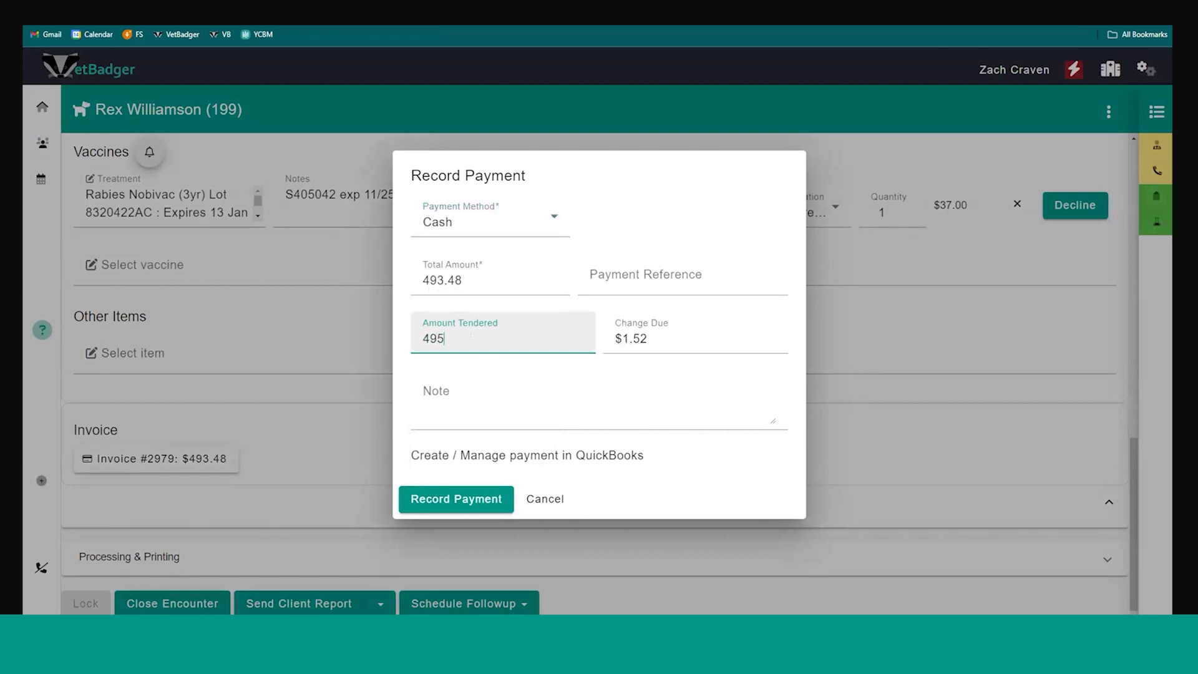
pyautogui.click(459, 500)
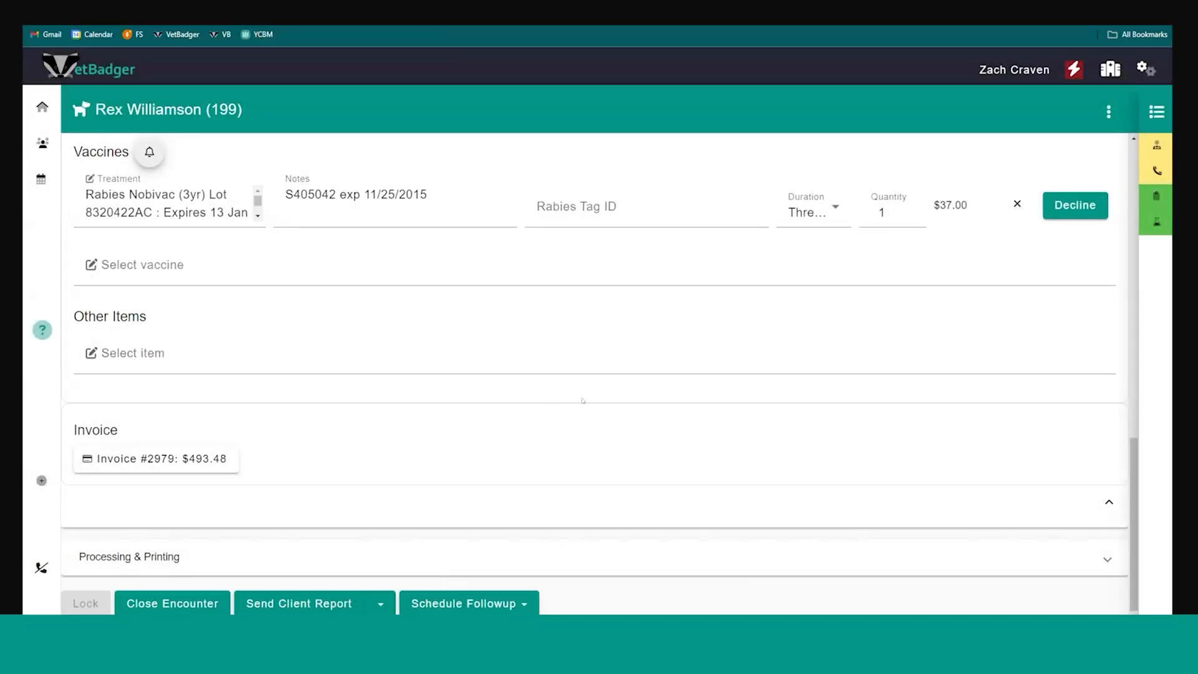
# View the Surgical Consent form for signing, check its signature area and cancel it
pyautogui.click(1108, 112)
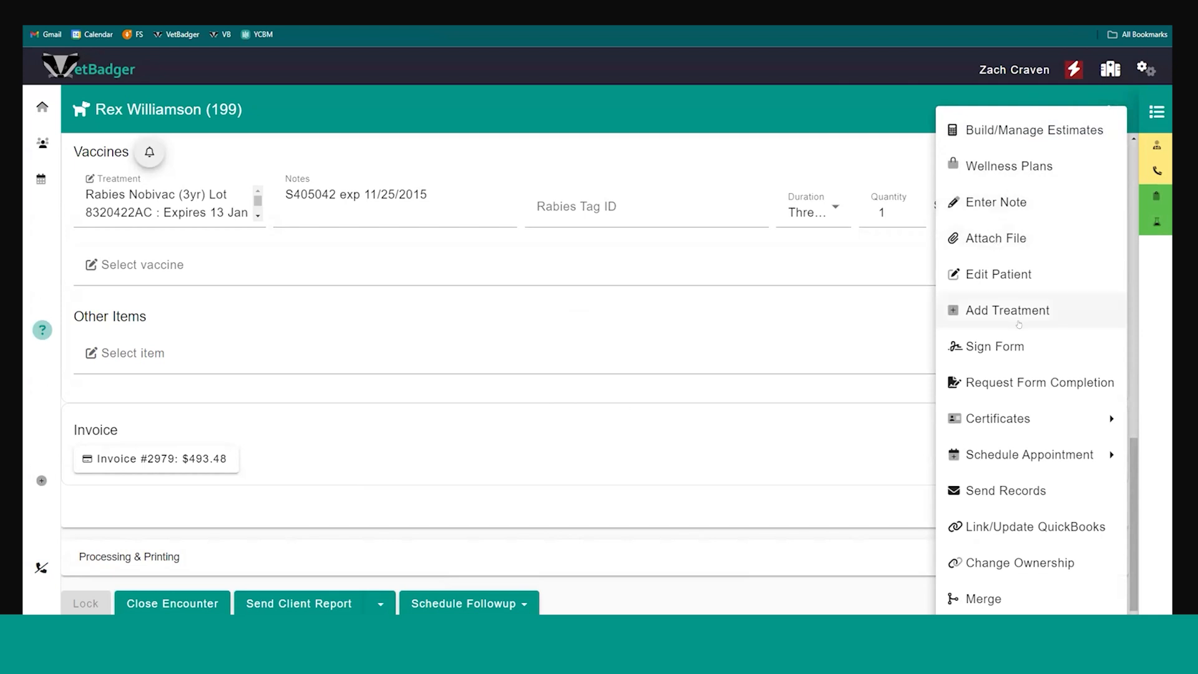
pyautogui.click(1018, 345)
pyautogui.click(449, 325)
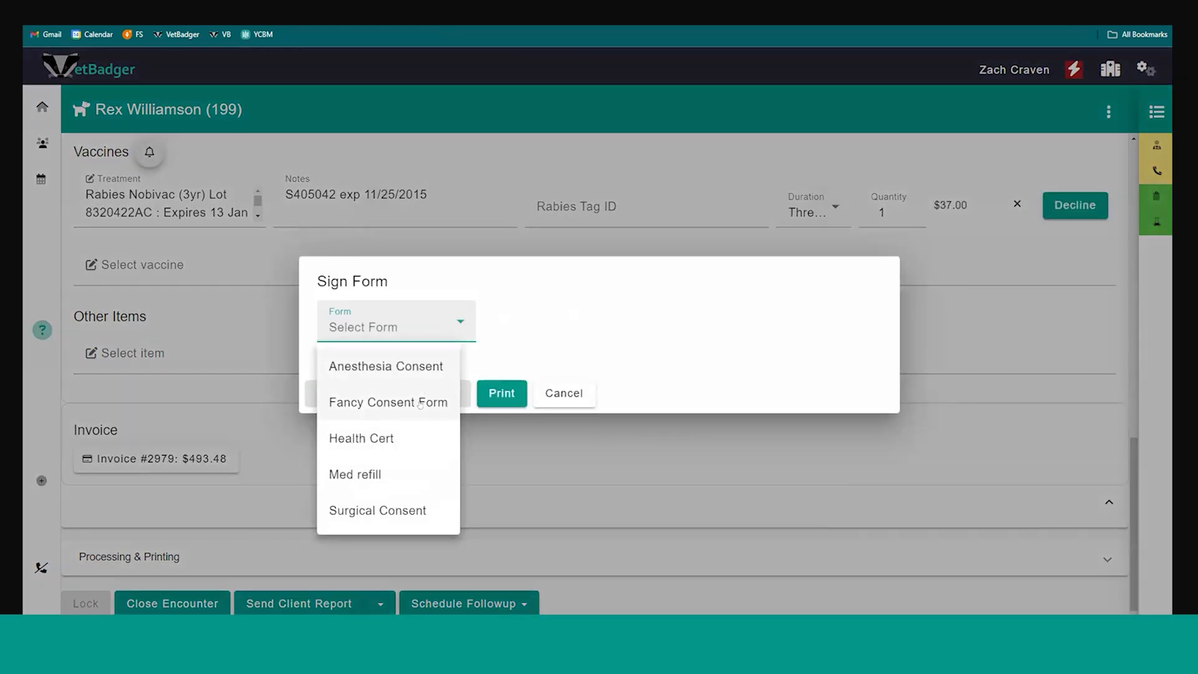
pyautogui.click(388, 507)
pyautogui.scroll(-10, 429, 362)
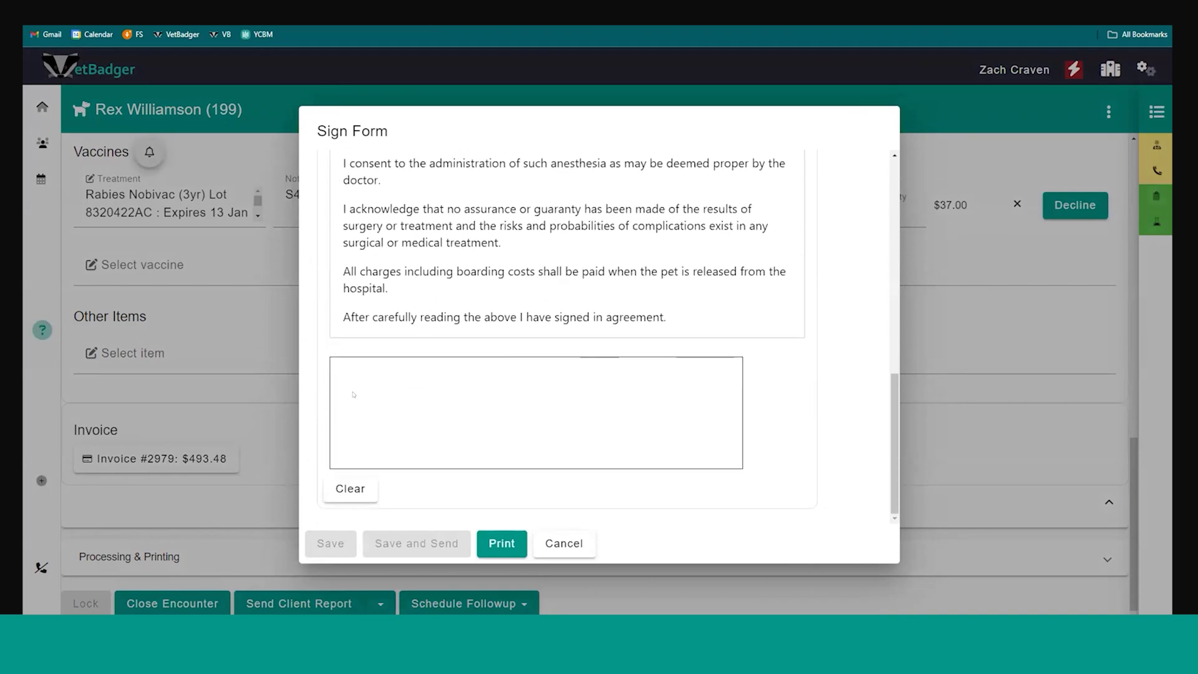
pyautogui.click(565, 543)
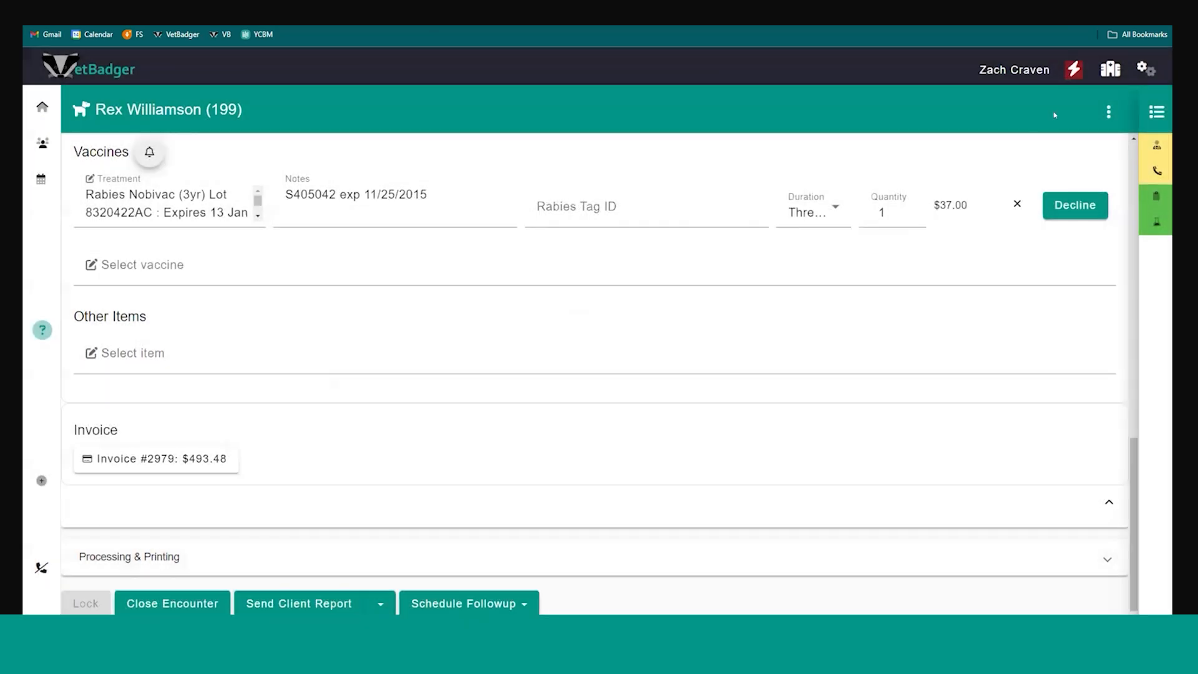
# View the form signing request for Rex, checking its recipient and form fields
pyautogui.click(1107, 112)
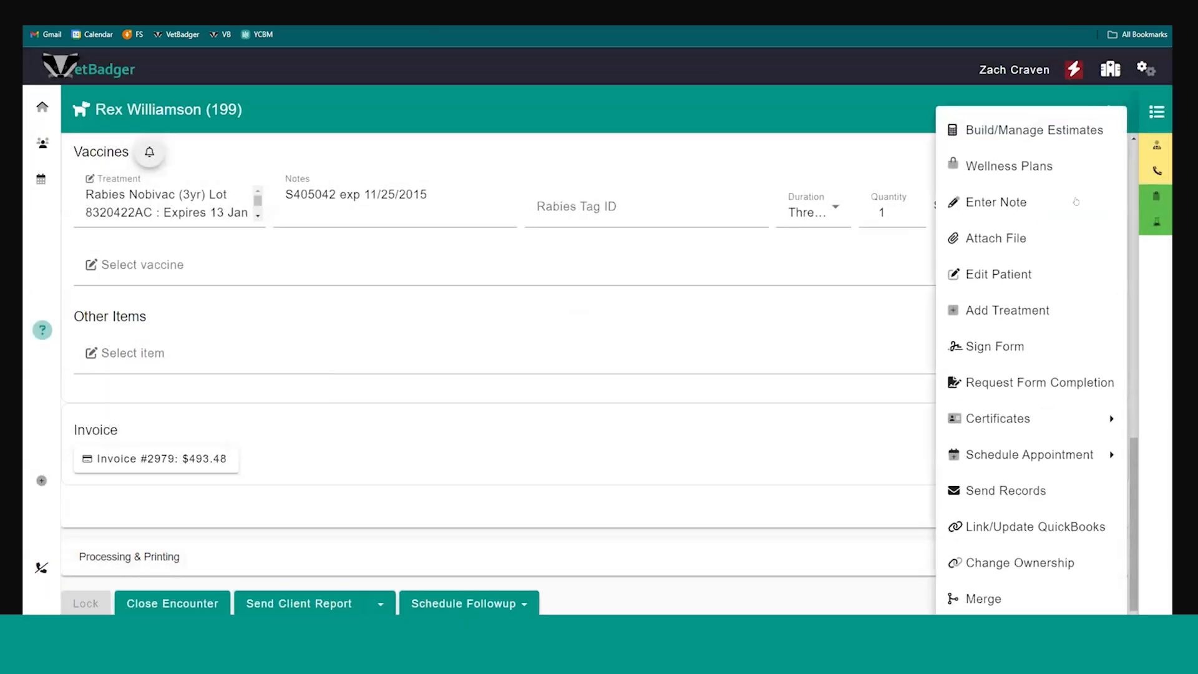
pyautogui.click(1055, 383)
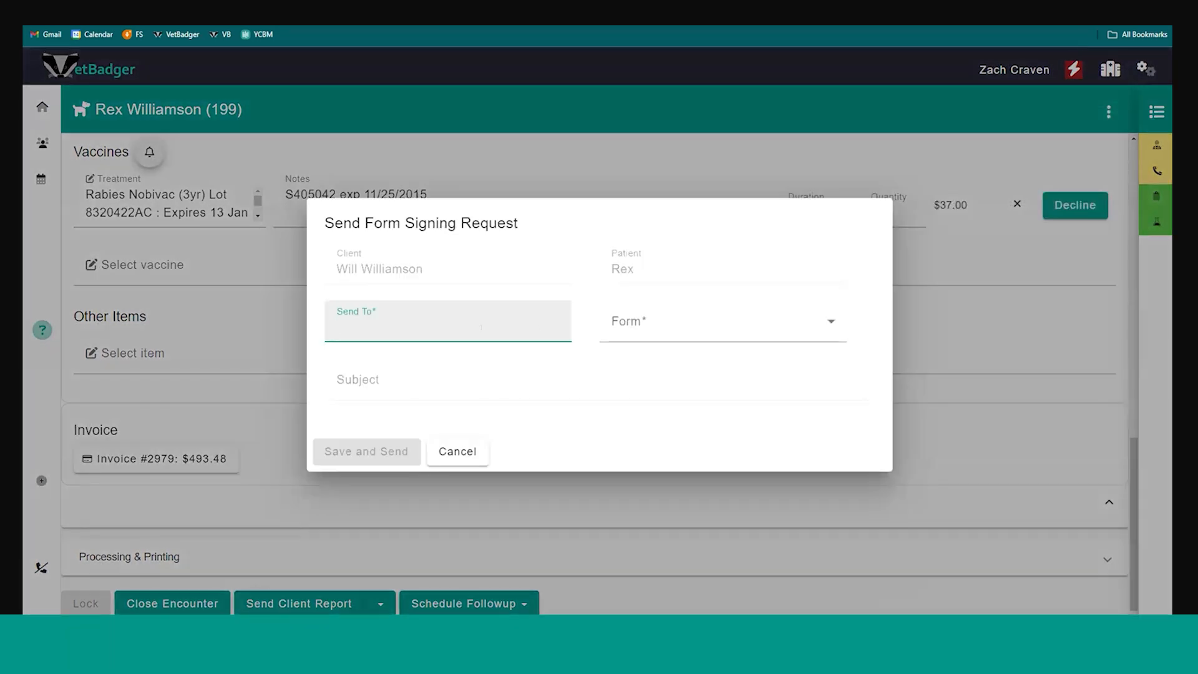
pyautogui.click(641, 325)
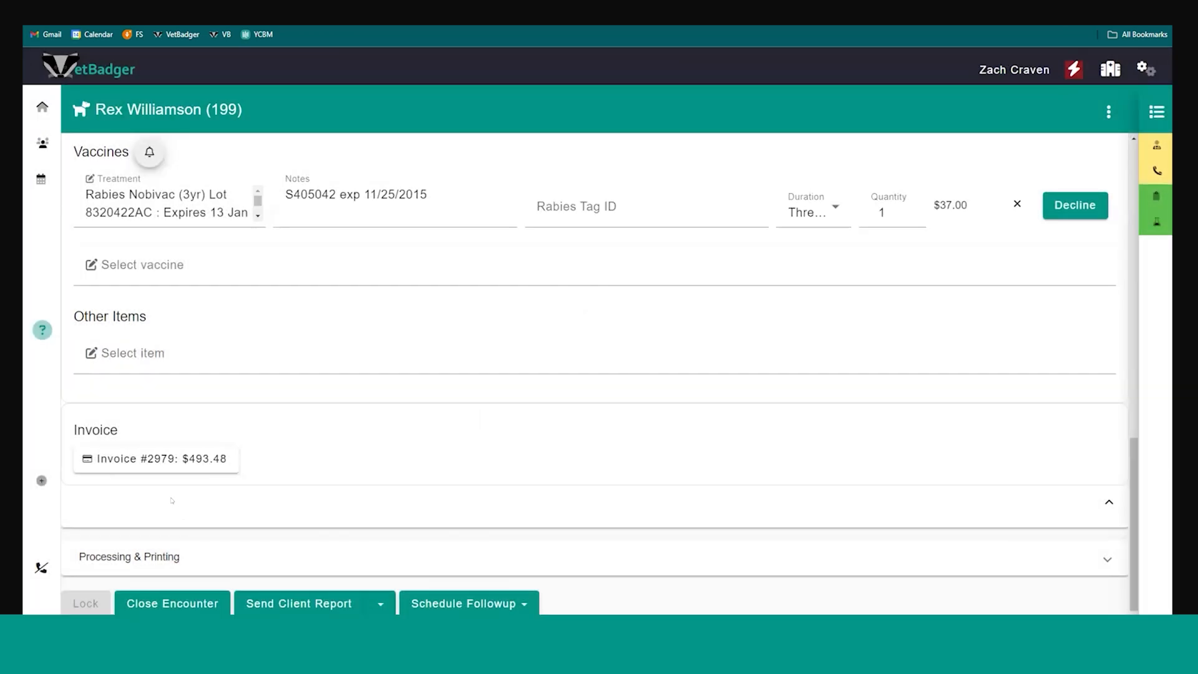
# Expand the Processing & Printing section and review its prescriptions, lab tests and certificate options
pyautogui.click(164, 555)
pyautogui.scroll(-1, 267, 413)
pyautogui.scroll(-2, 267, 414)
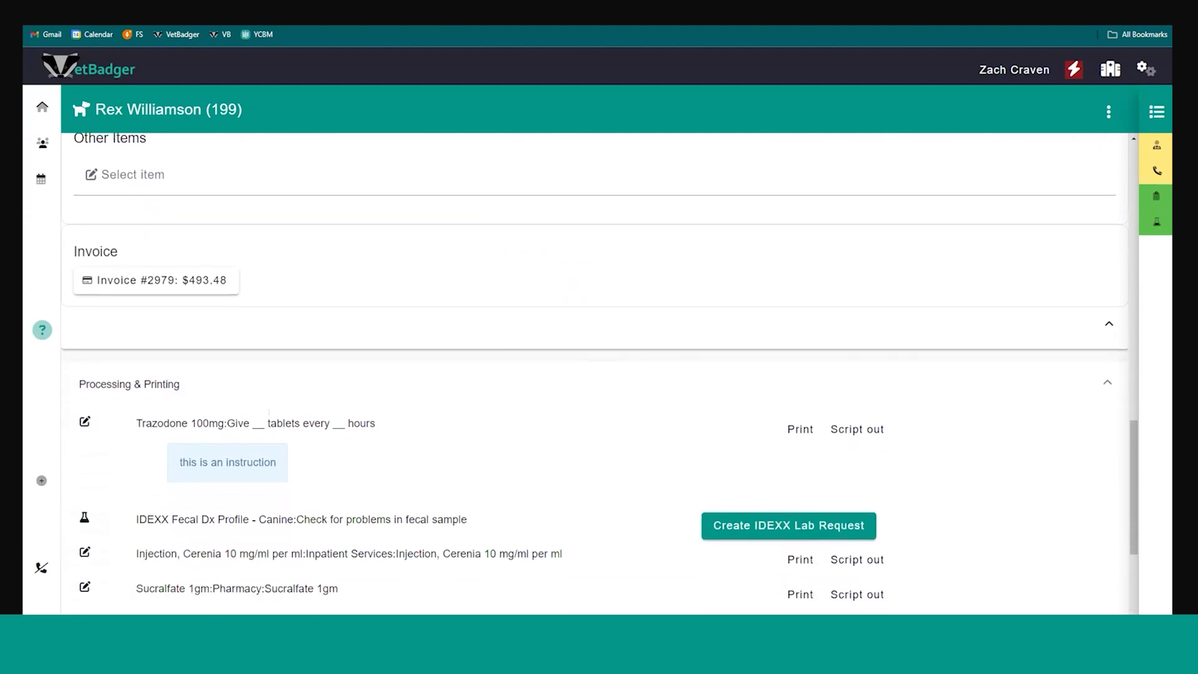
pyautogui.scroll(-2, 344, 343)
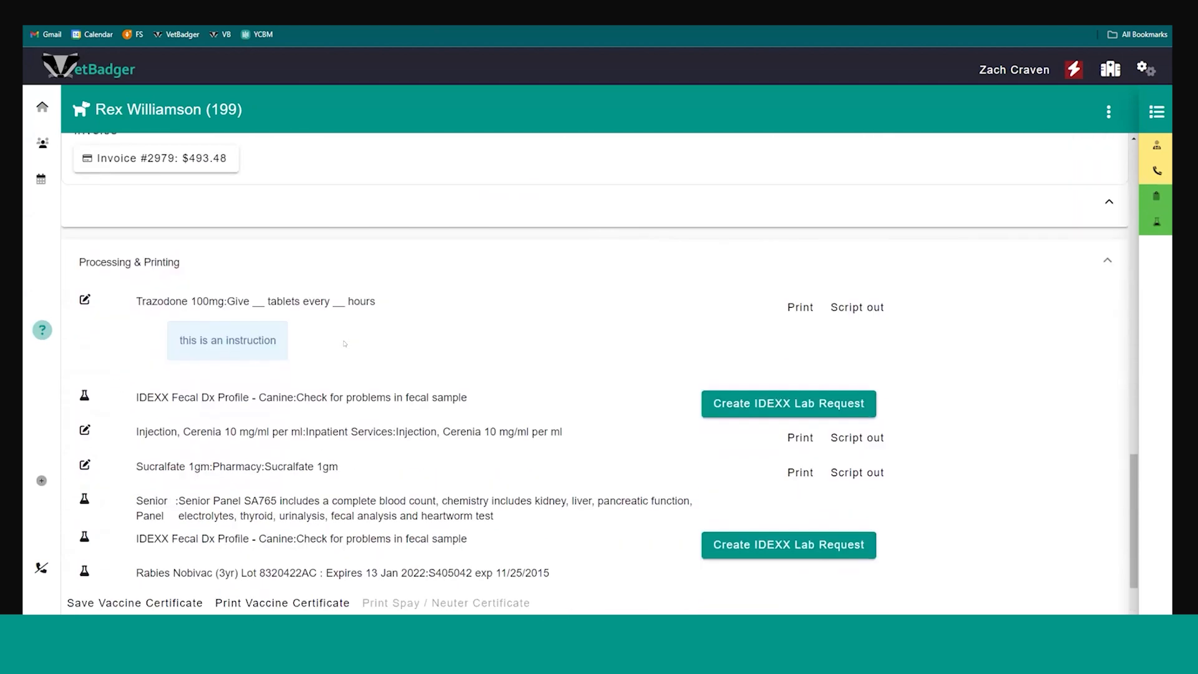
pyautogui.scroll(-1, 265, 316)
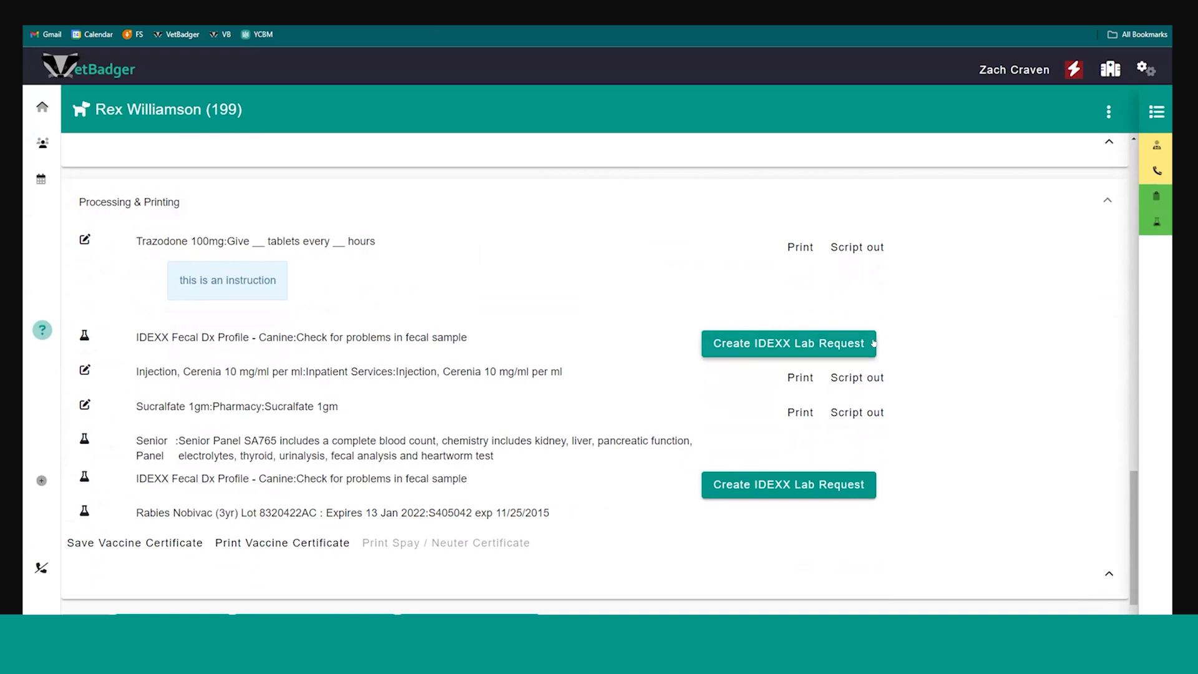
# Create an IDEXX lab request for the first fecal test with species Canine, review the order form and leave without ordering
pyautogui.click(749, 345)
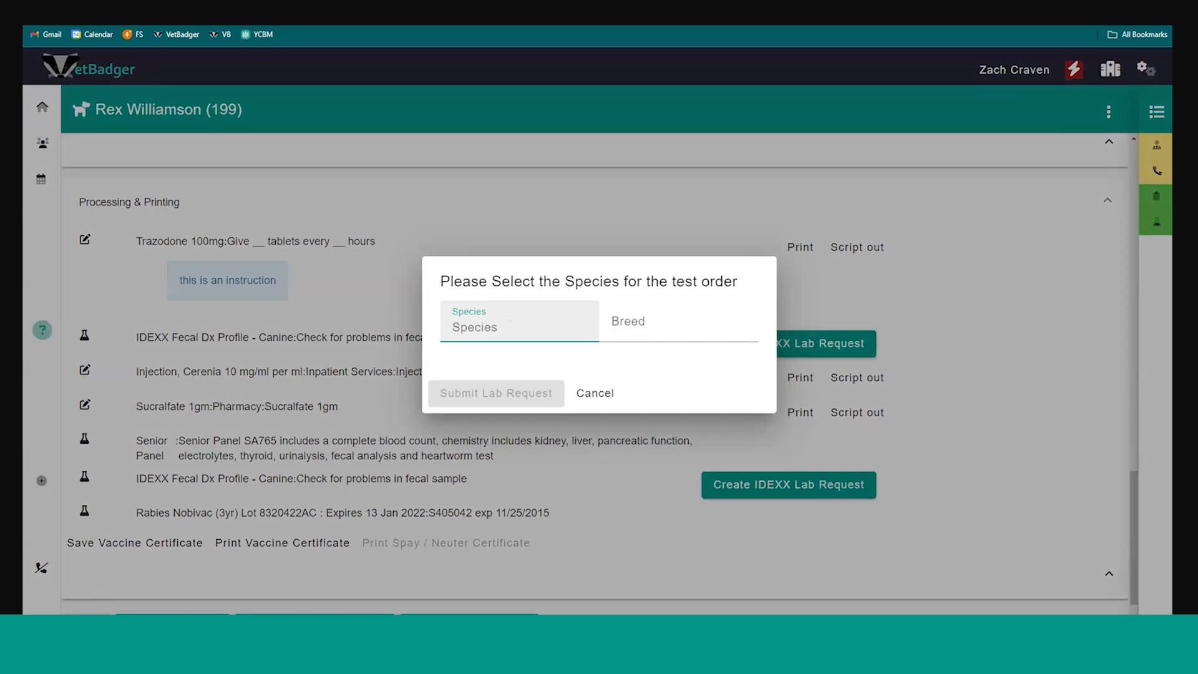
pyautogui.write('cani')
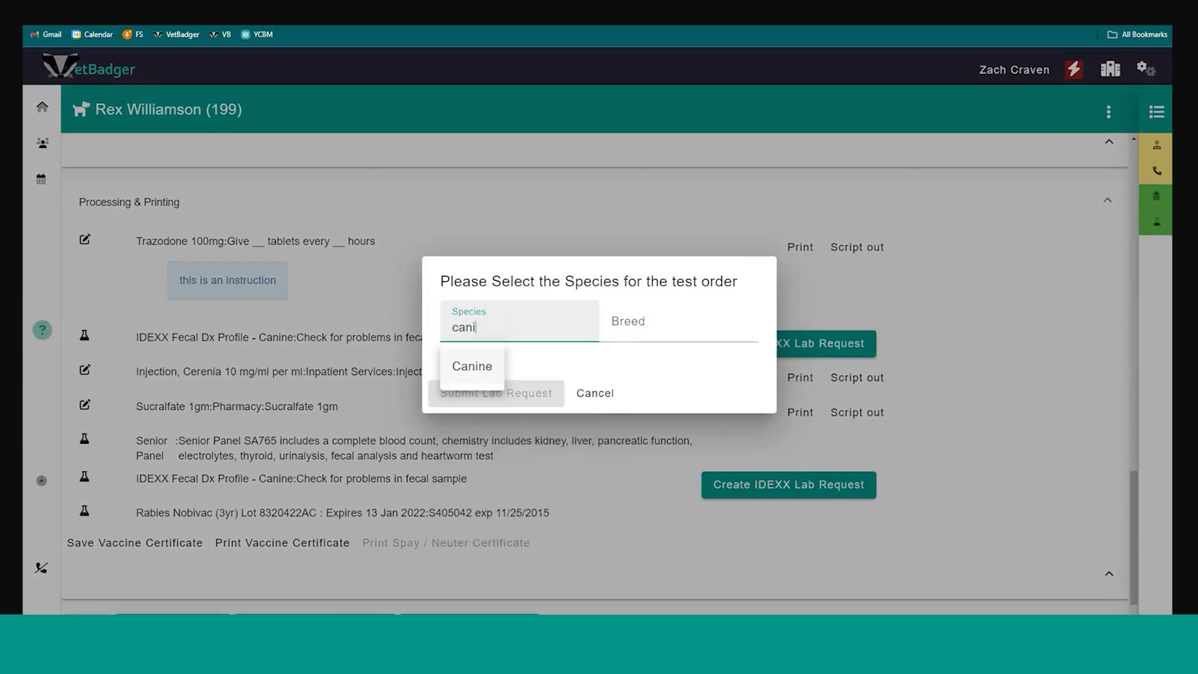
pyautogui.press('Down')
pyautogui.press('Return')
pyautogui.click(497, 388)
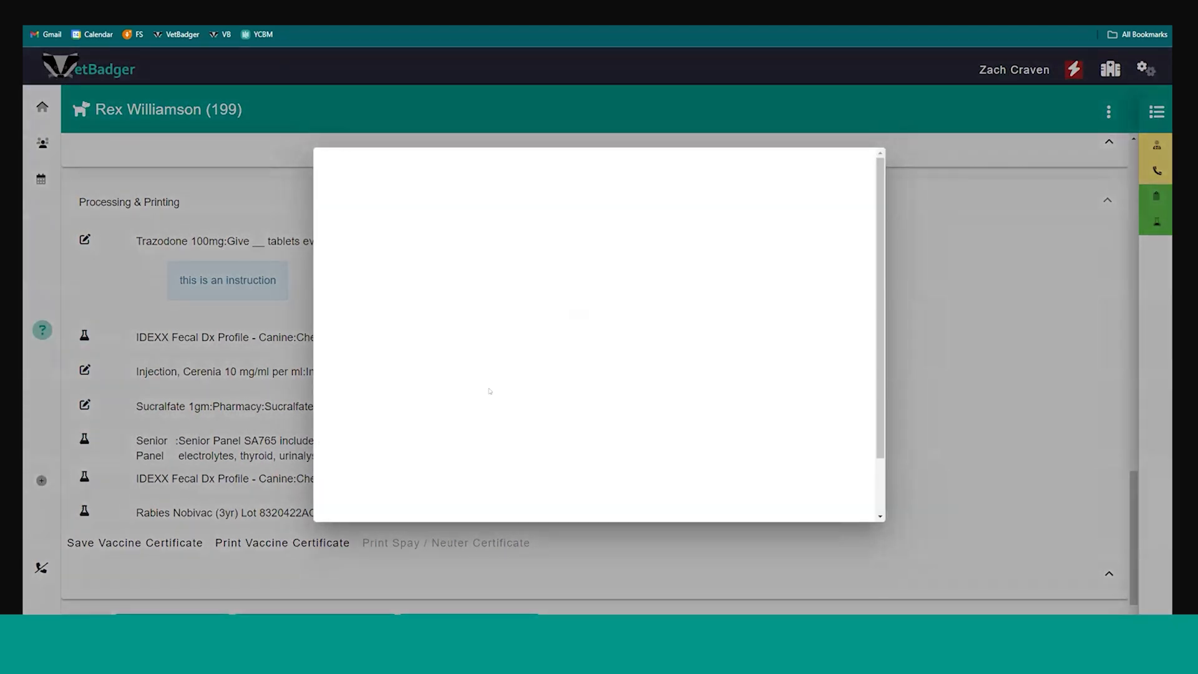
pyautogui.scroll(-1, 511, 384)
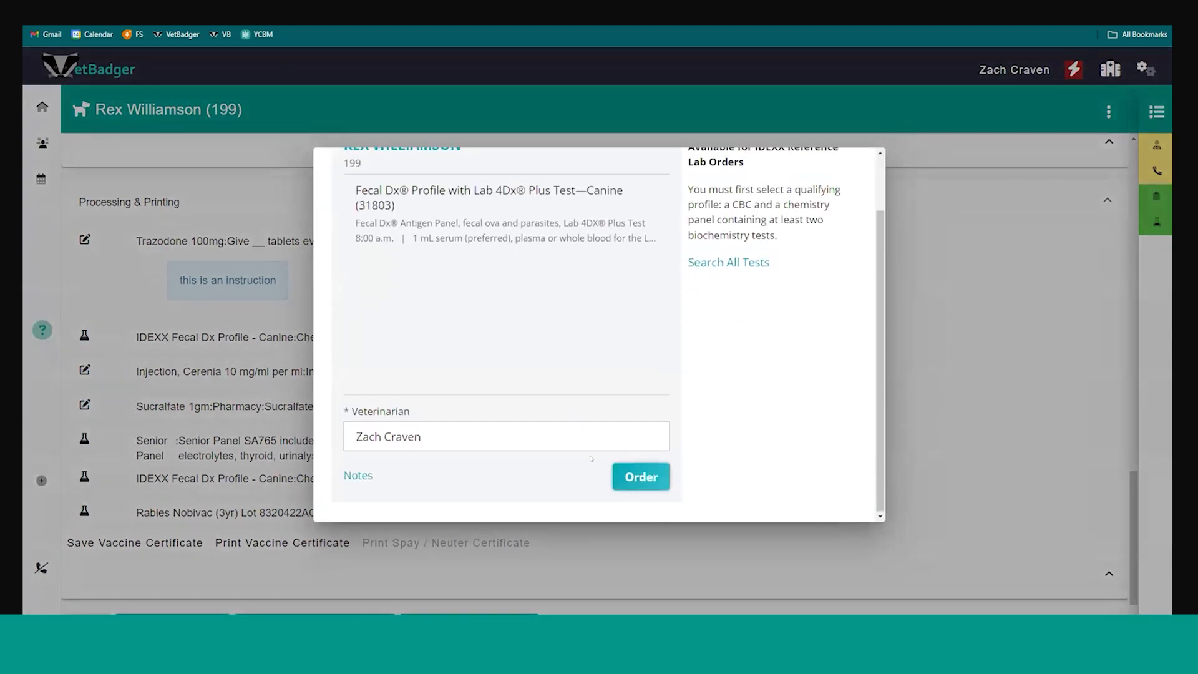
pyautogui.click(956, 391)
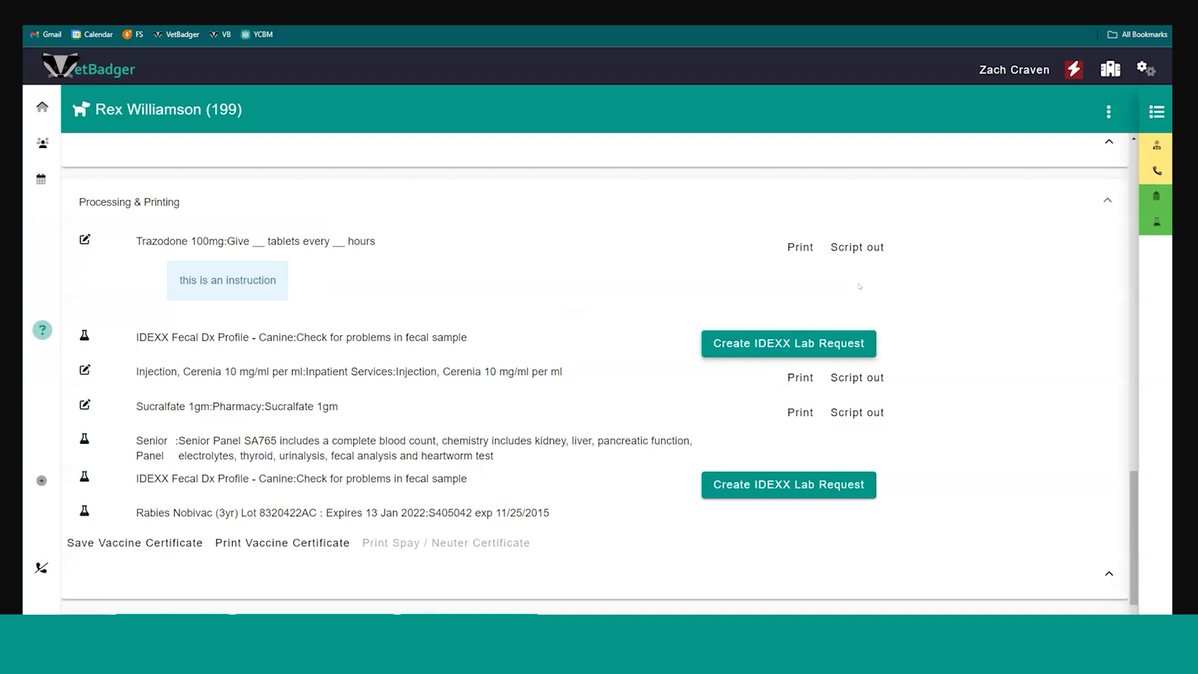
# Print Rex's vaccine certificate with Microsoft Print to PDF as the destination
pyautogui.scroll(-1, 494, 411)
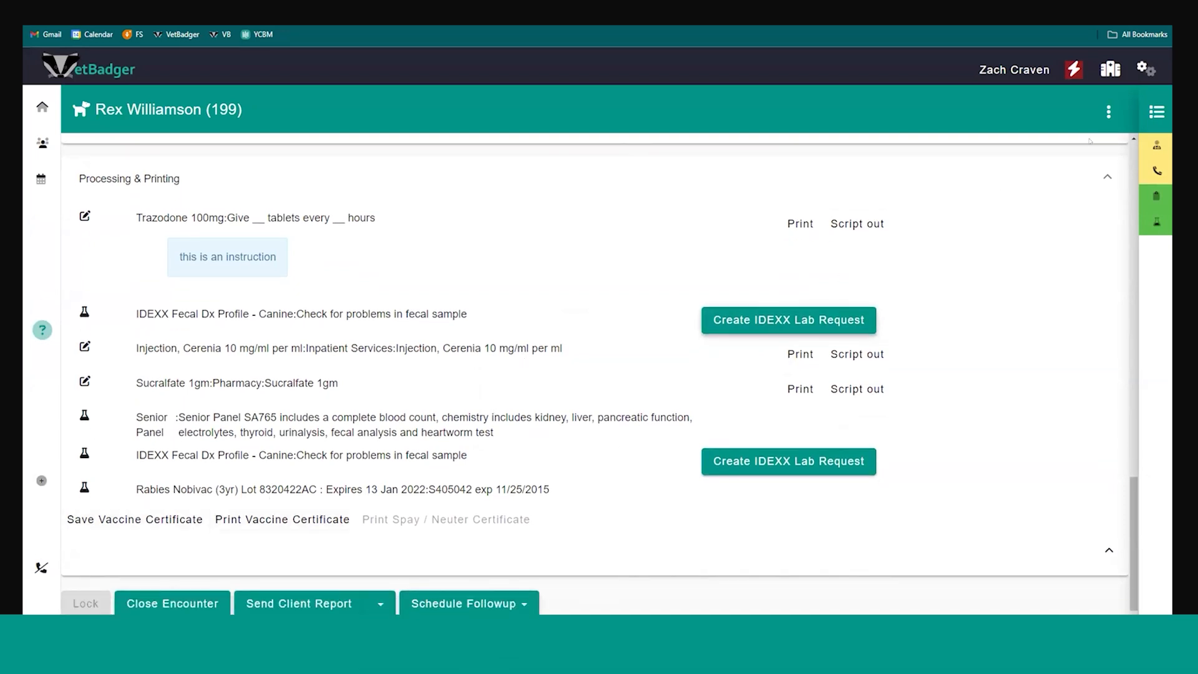
pyautogui.click(1145, 69)
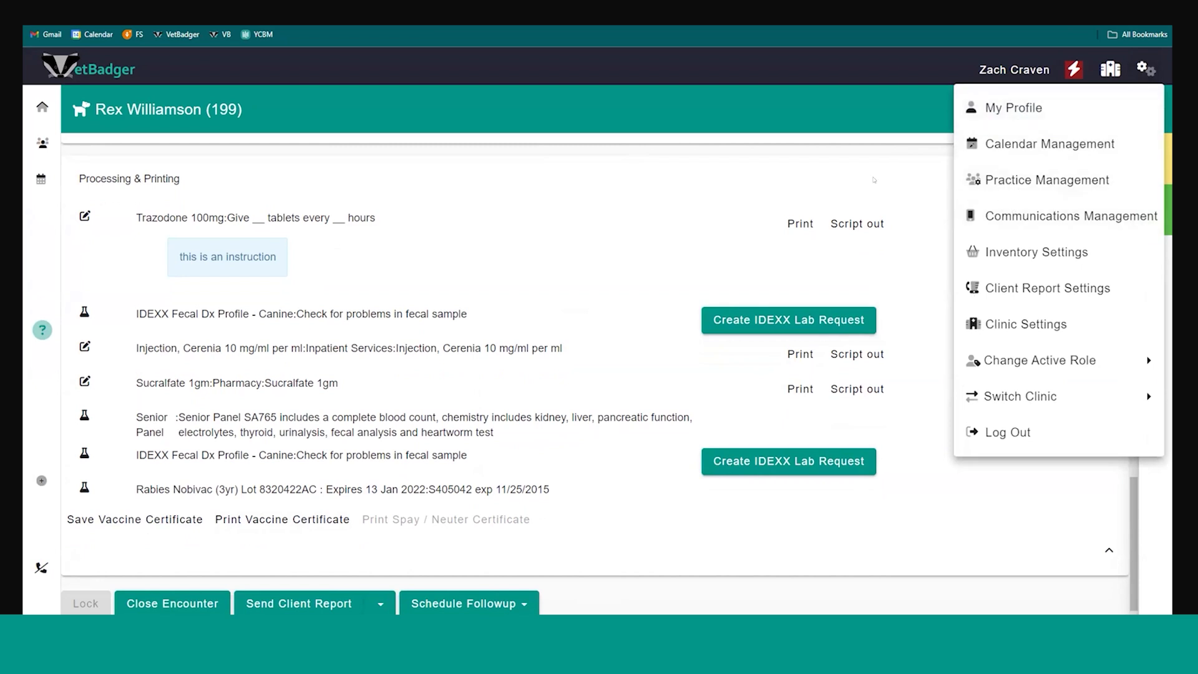
pyautogui.click(804, 180)
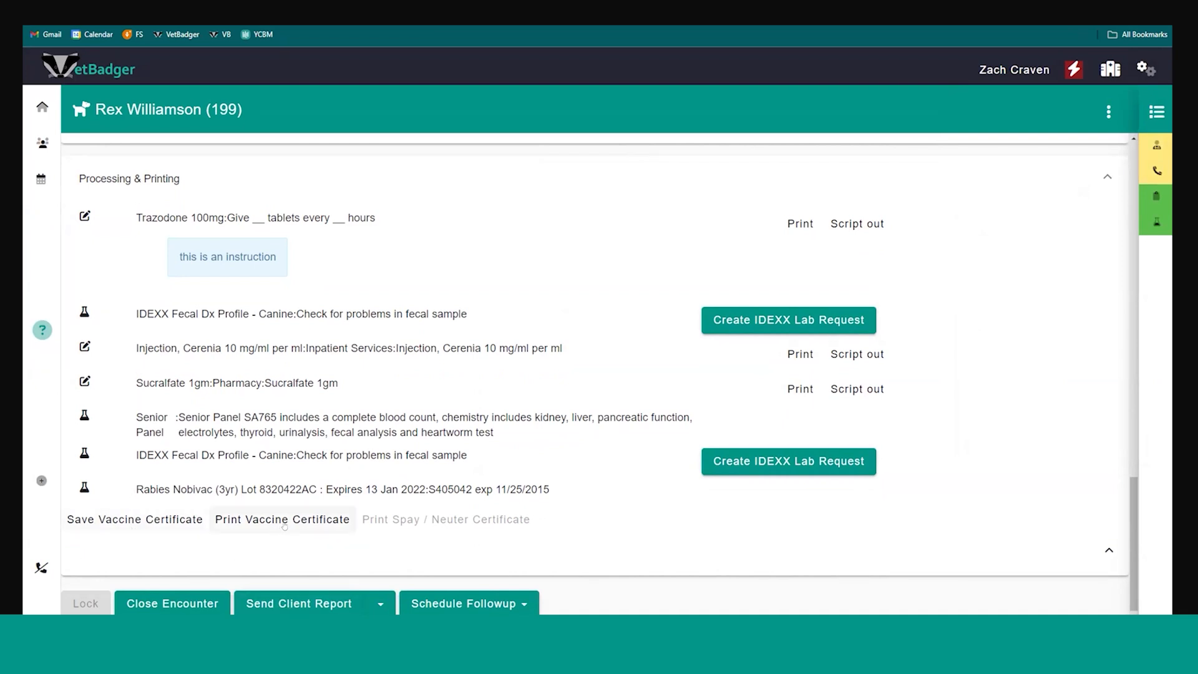
pyautogui.click(287, 526)
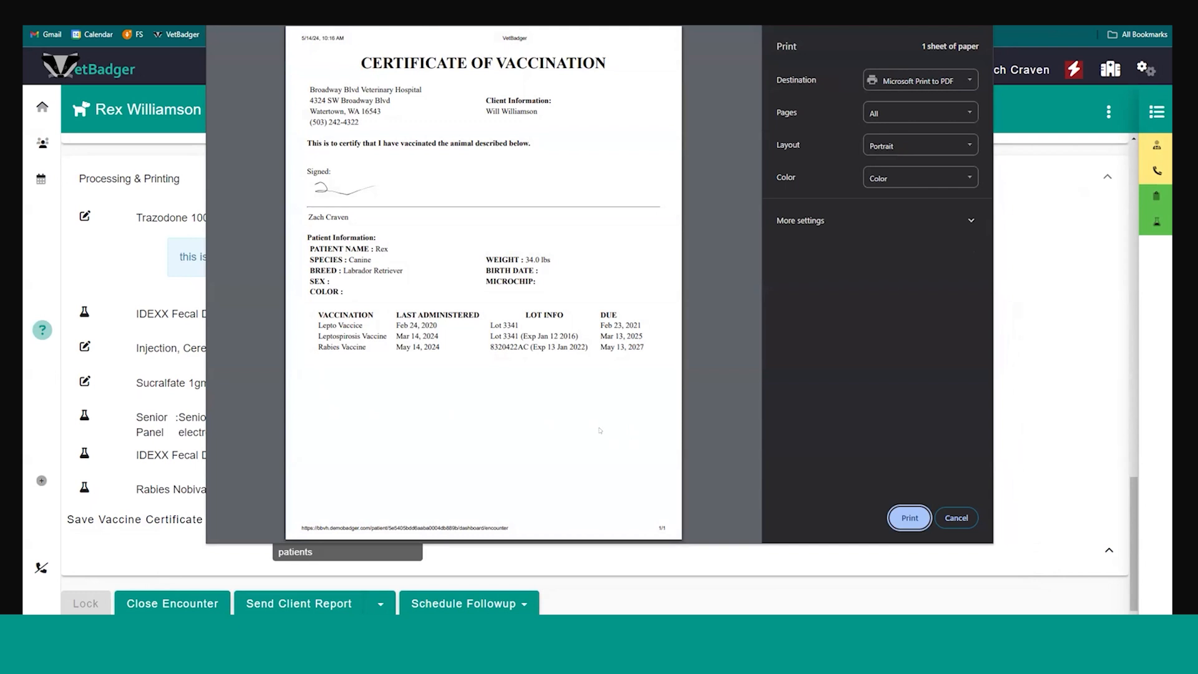
pyautogui.click(910, 518)
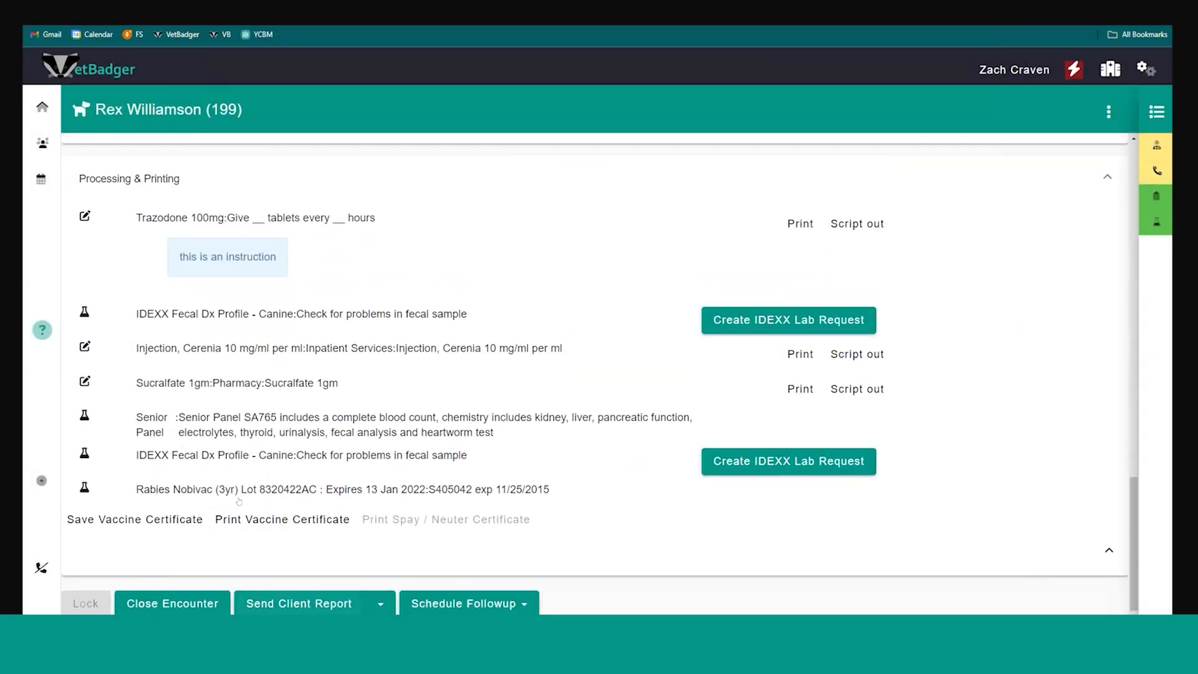
# Open follow-up scheduling for Rex six months out, check the calendar's available times and leave without booking
pyautogui.click(471, 604)
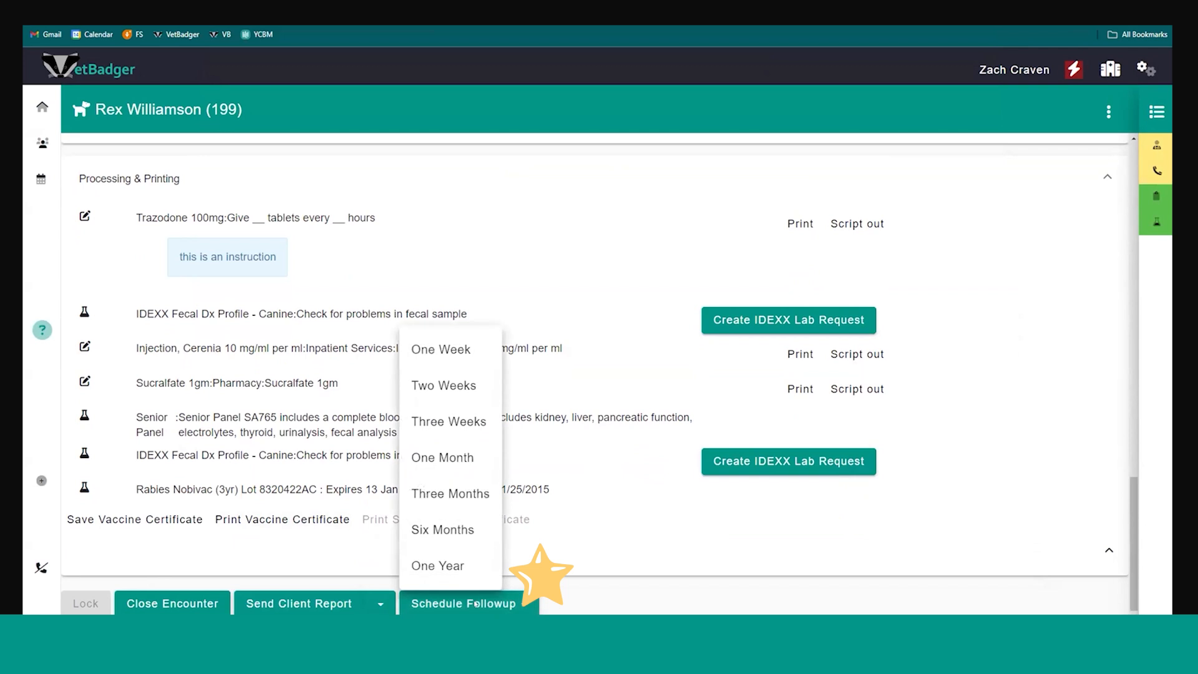
pyautogui.click(450, 531)
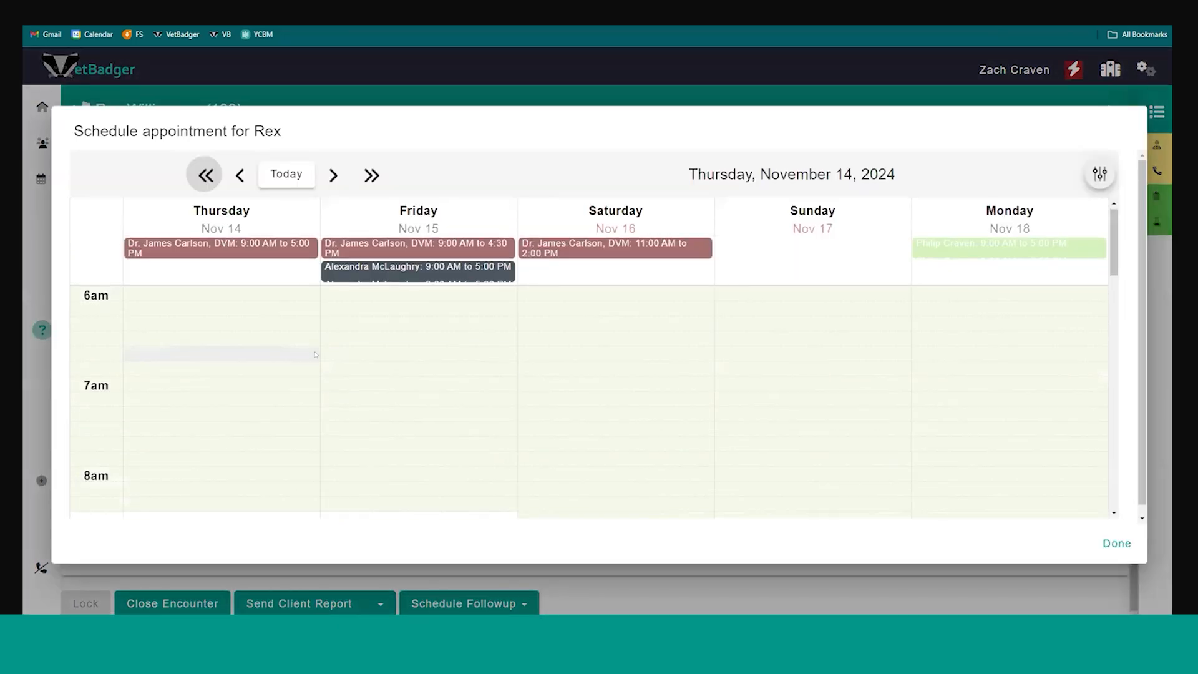
pyautogui.scroll(-5, 315, 355)
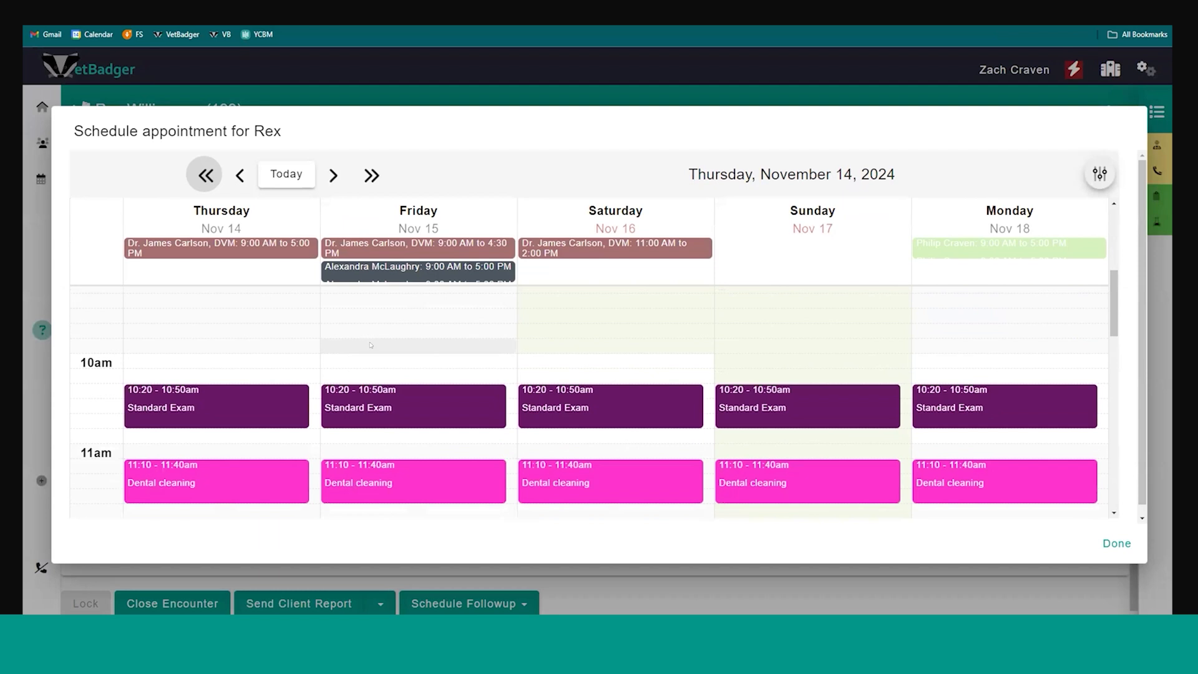
pyautogui.click(1117, 543)
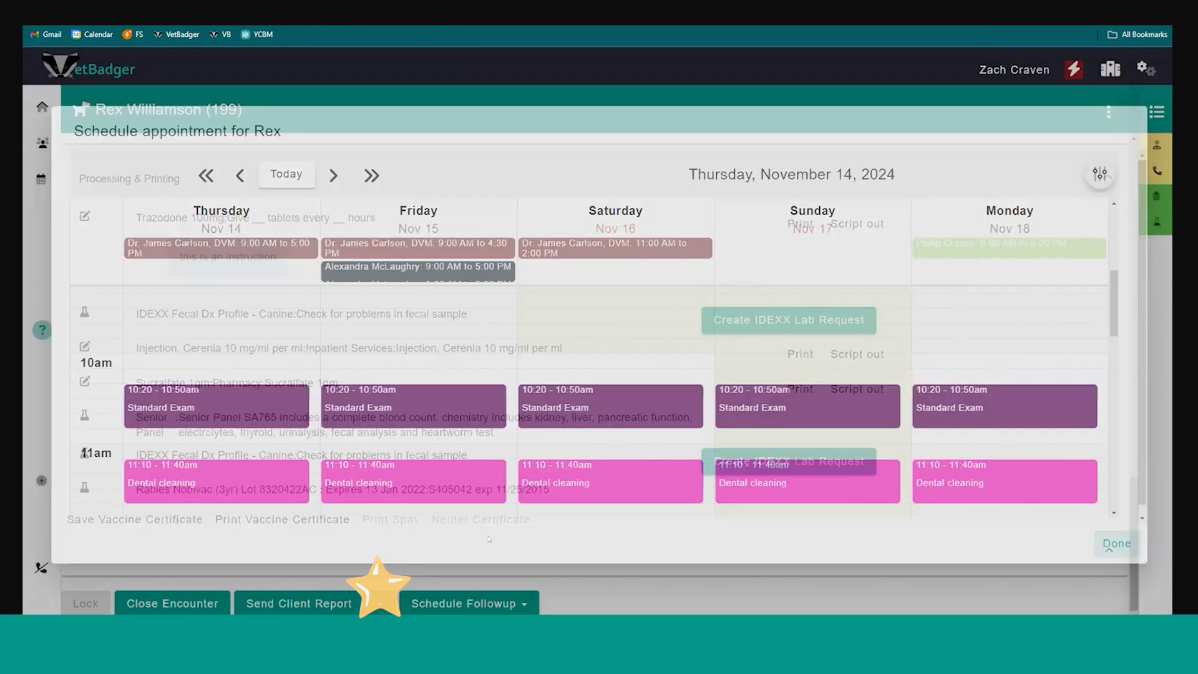
# Open Rex's client report message, review the visit summary from the reason for visit to the vaccines administered, and cancel it
pyautogui.click(299, 603)
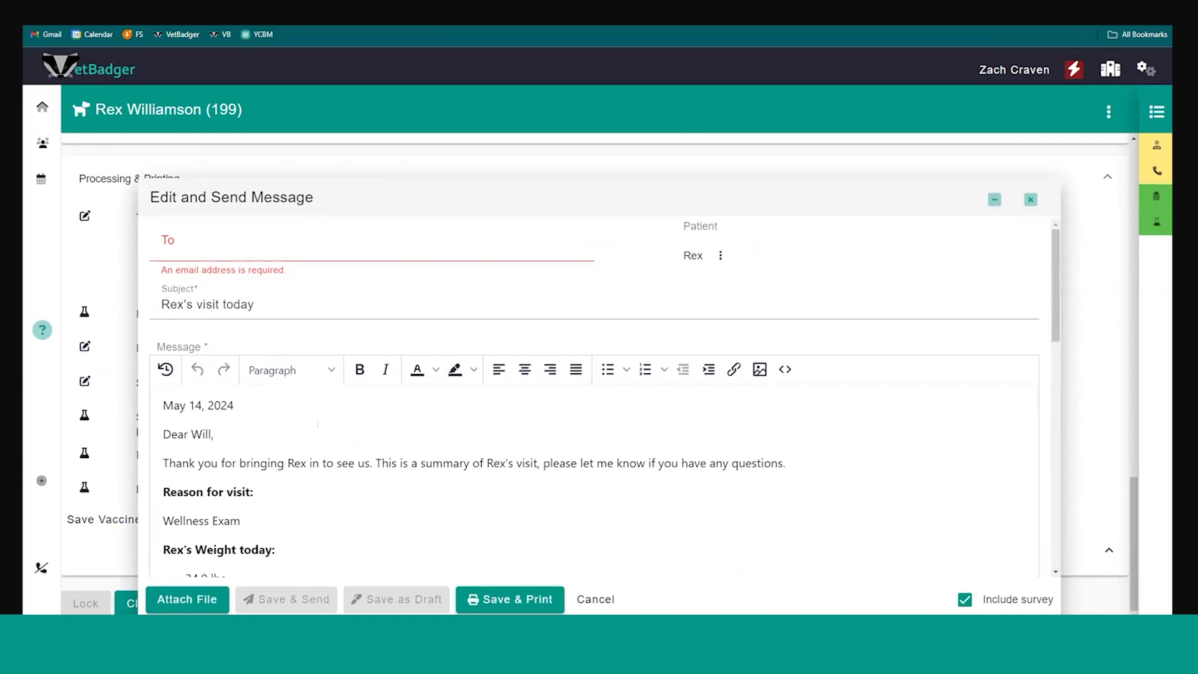
pyautogui.scroll(-2, 317, 424)
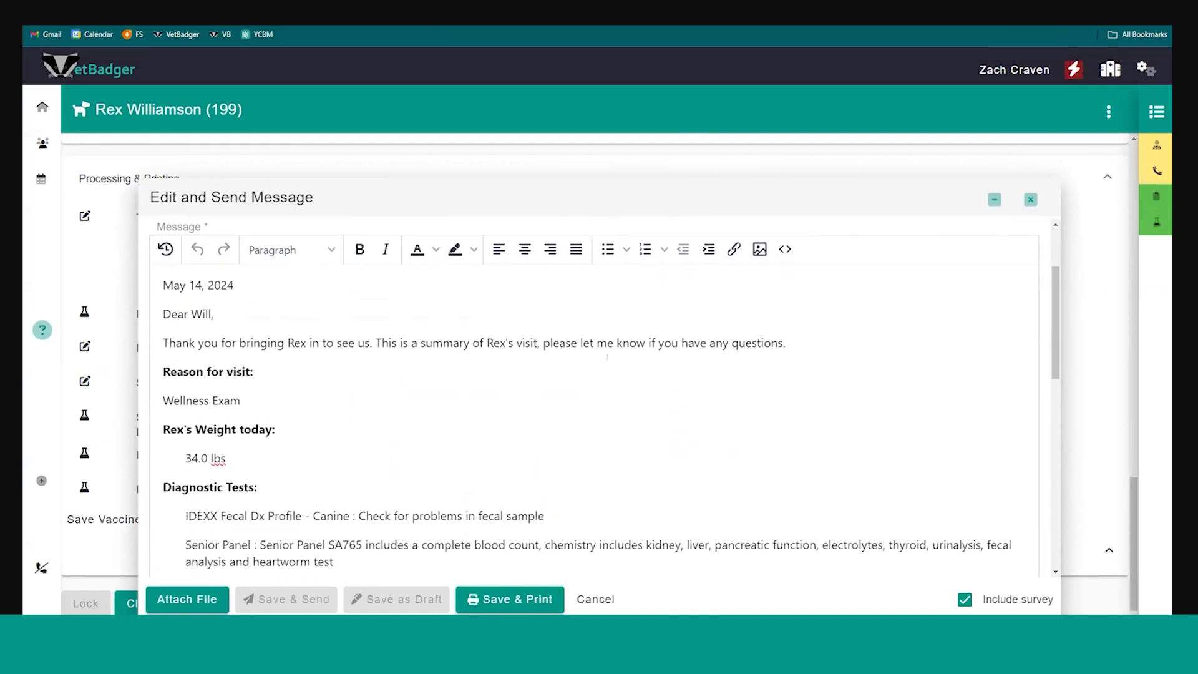
pyautogui.scroll(-7, 372, 413)
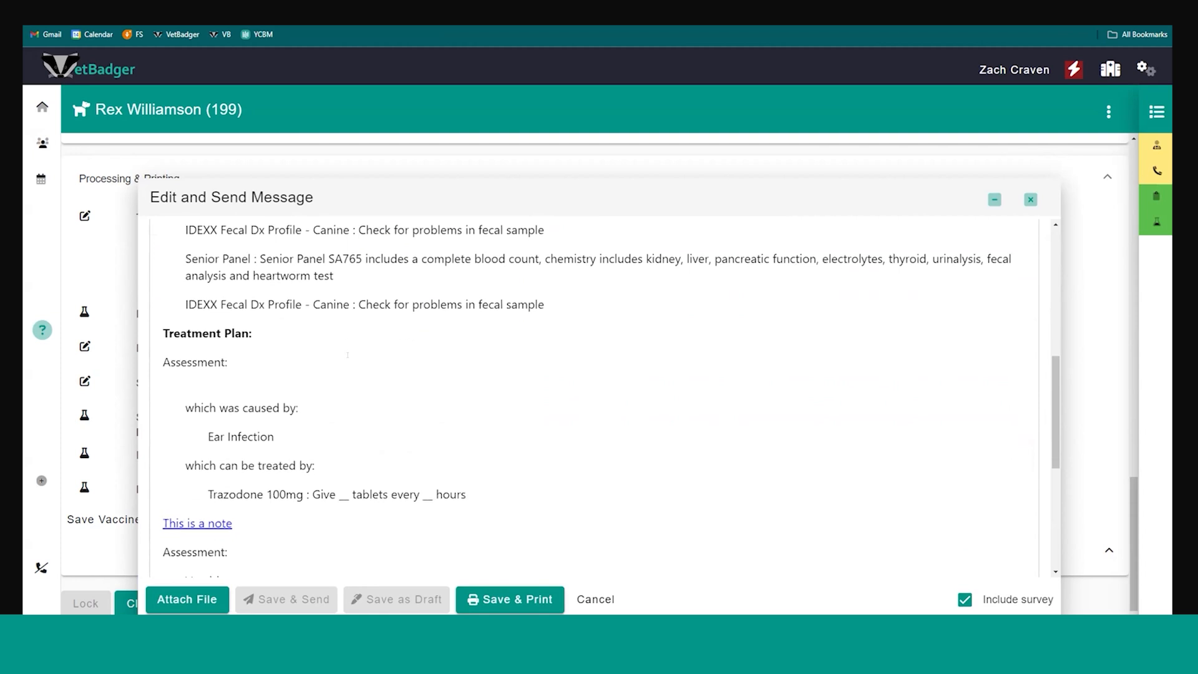
pyautogui.scroll(-3, 347, 354)
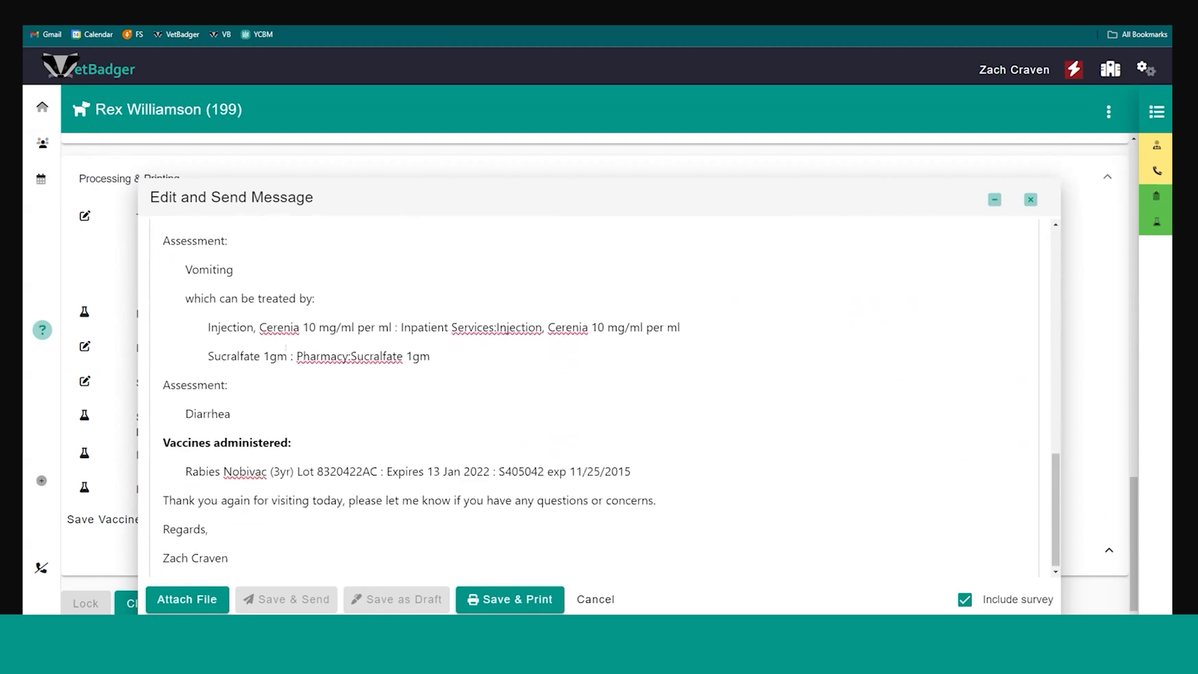
pyautogui.scroll(2, 201, 331)
pyautogui.scroll(-2, 287, 337)
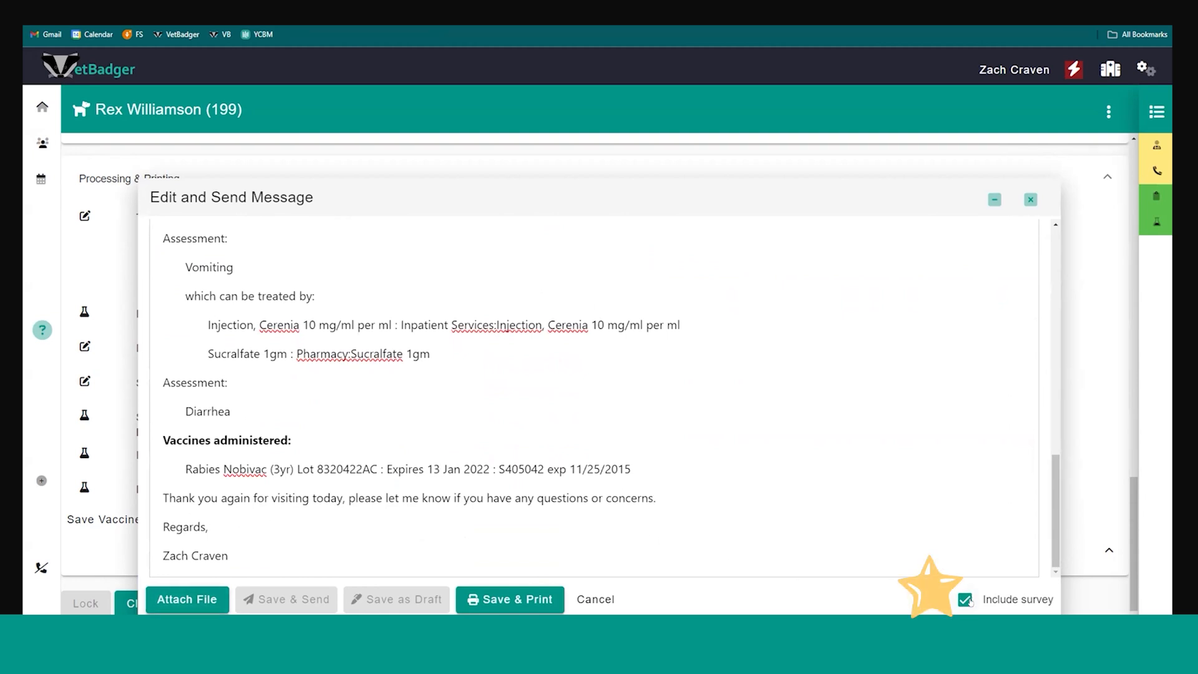
pyautogui.click(596, 599)
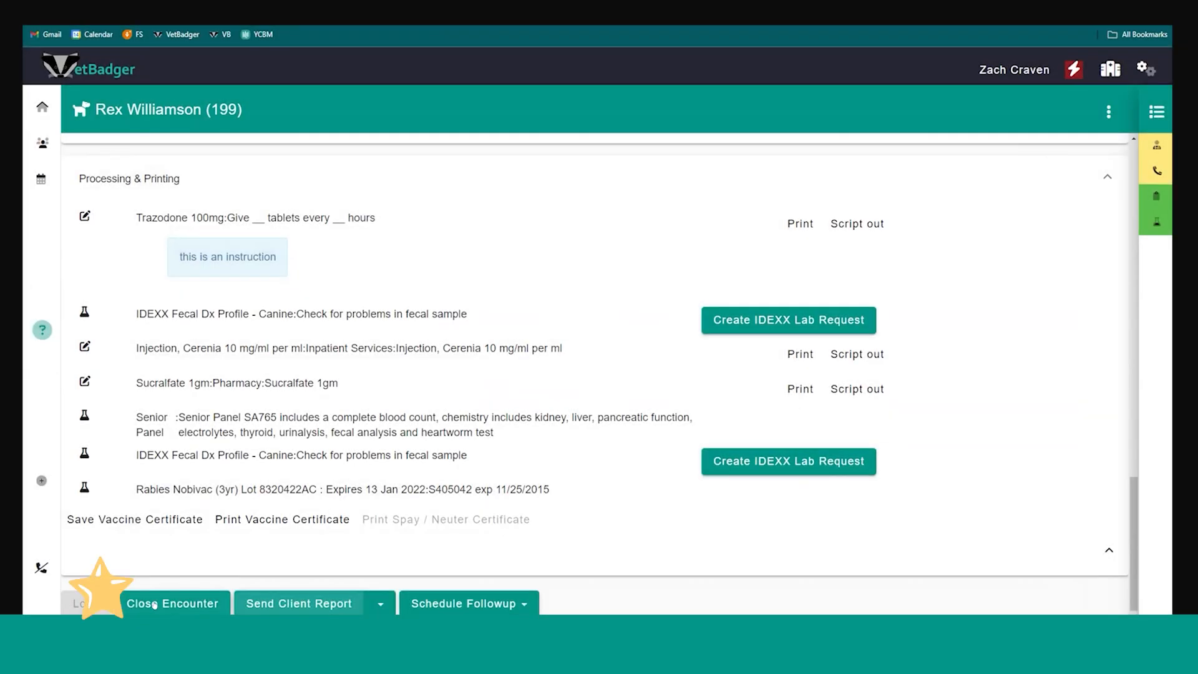
# Close Rex's encounter after checking its plan details and invoice details
pyautogui.click(154, 604)
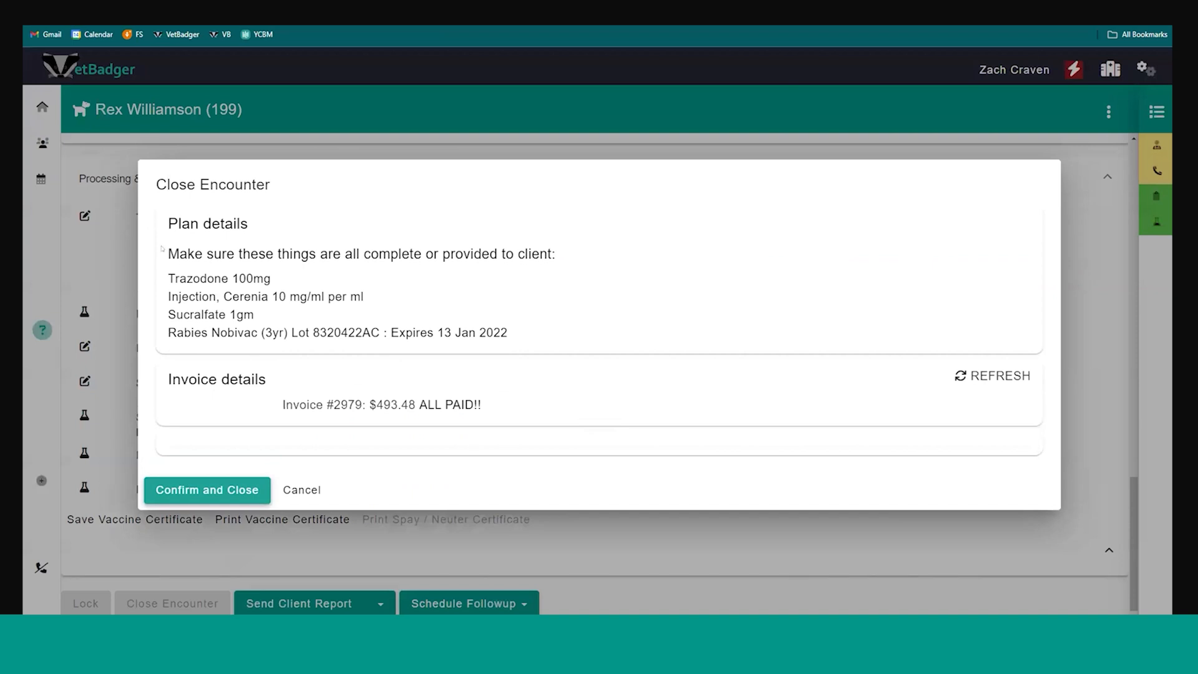
pyautogui.moveTo(194, 305); pyautogui.dragTo(267, 309)
pyautogui.click(286, 306)
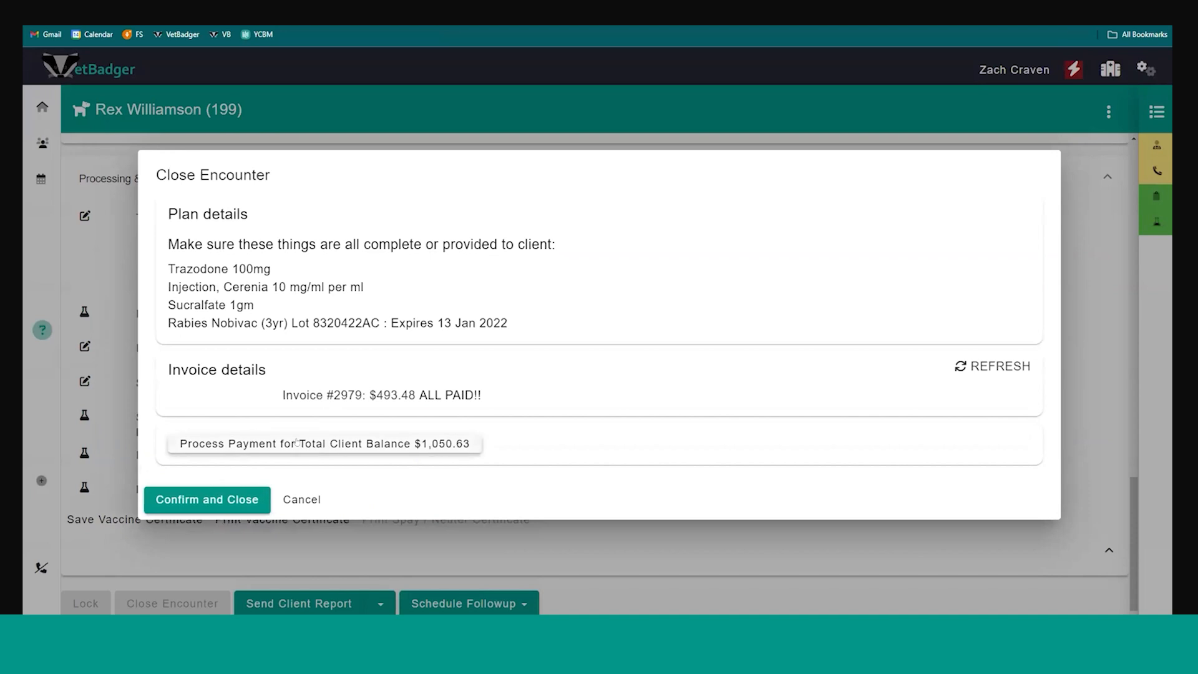
pyautogui.click(222, 499)
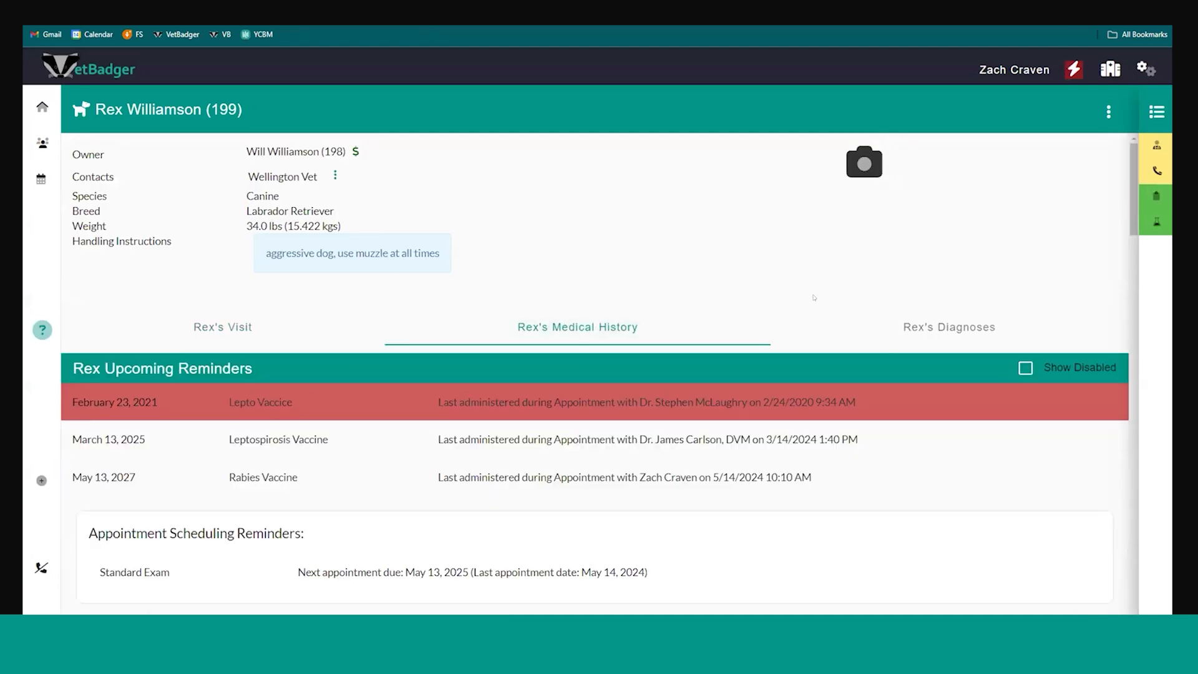
# Review Rex's medical history, including upcoming reminders, appointment scheduling reminders, tasks and dated history entries
pyautogui.scroll(-2, 458, 337)
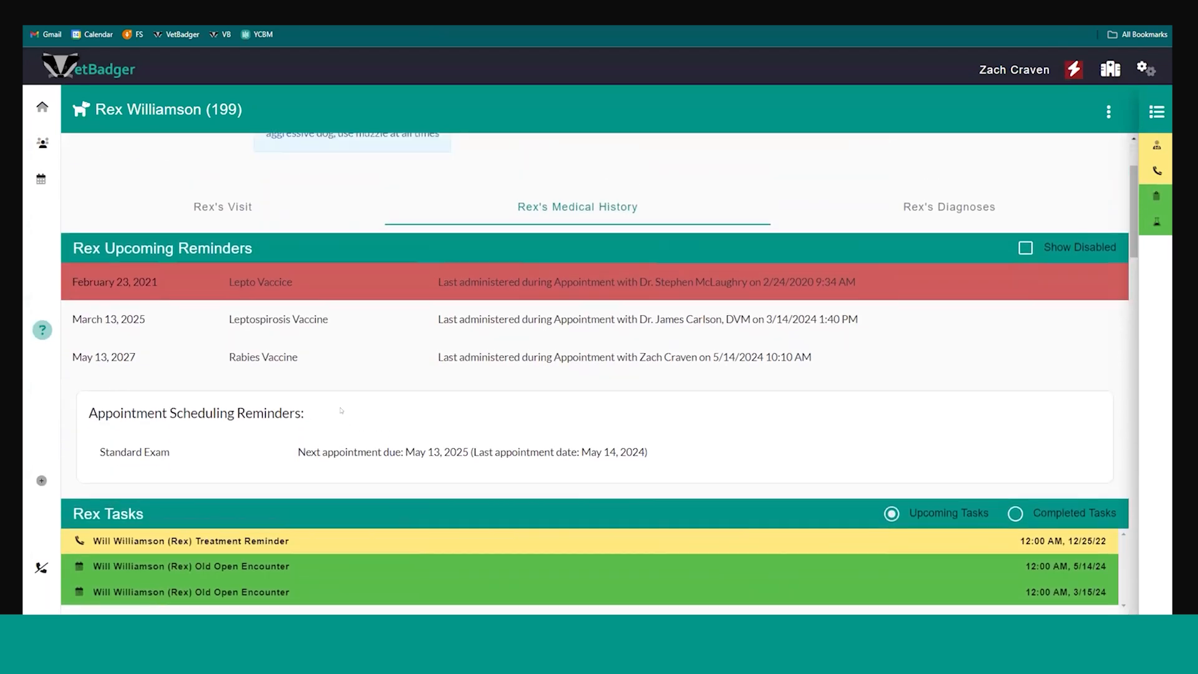
pyautogui.scroll(2, 311, 400)
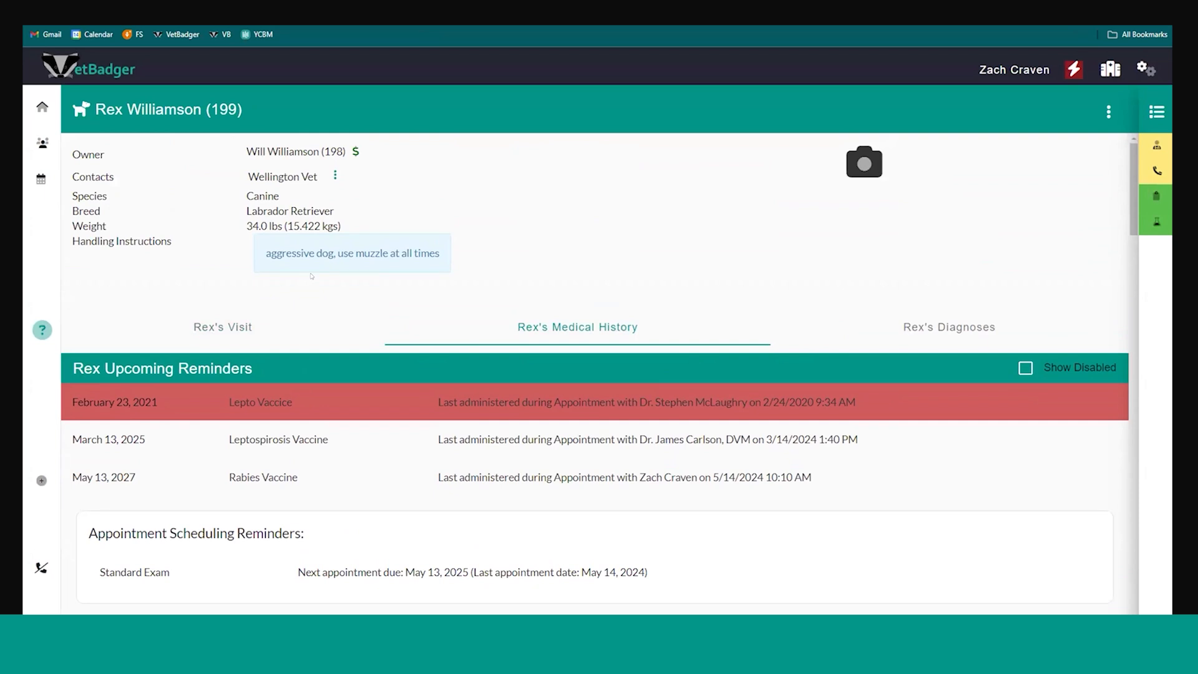
pyautogui.scroll(-3, 315, 281)
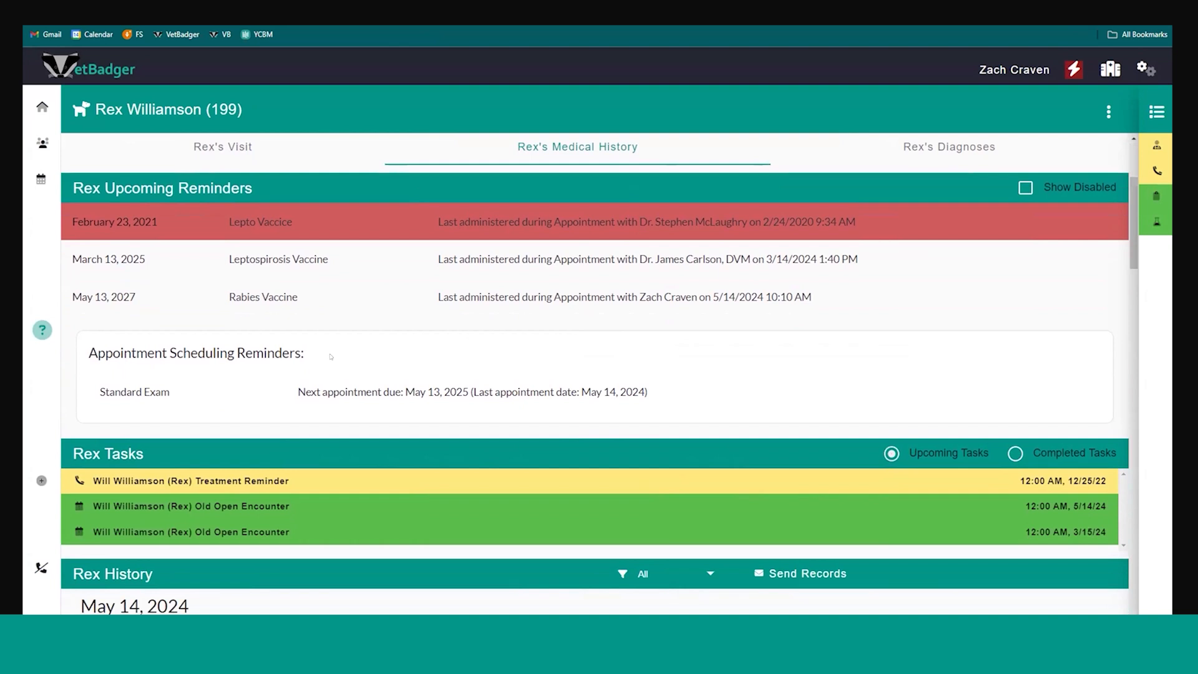
pyautogui.scroll(-2, 331, 357)
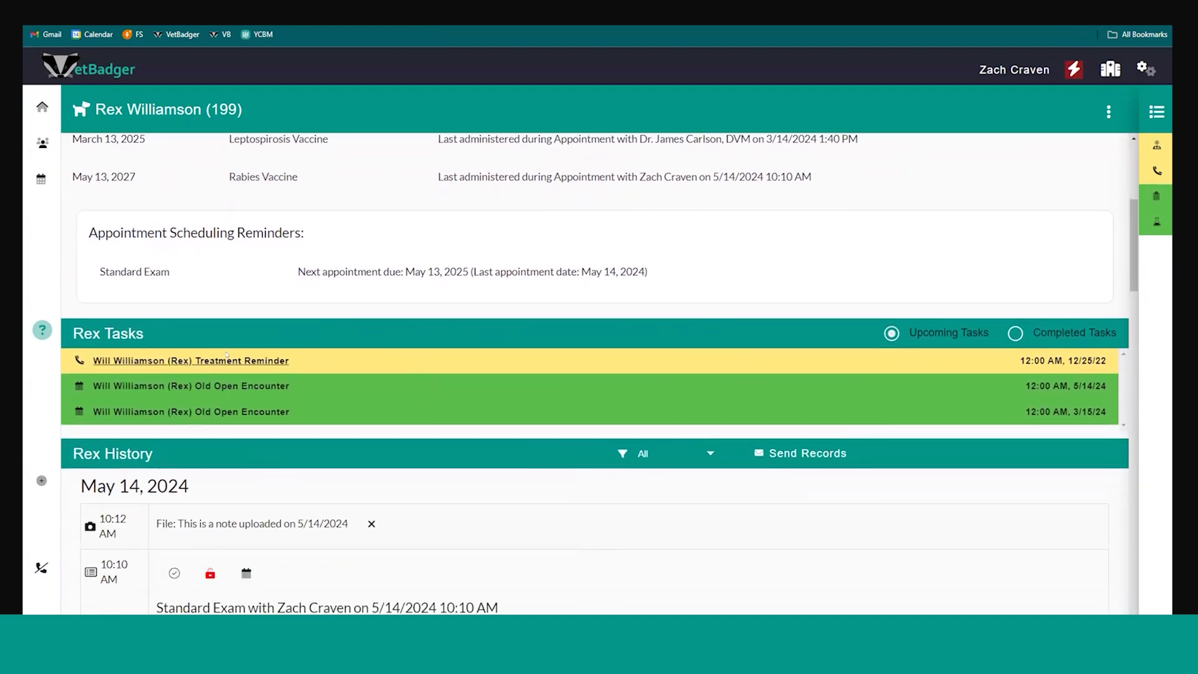
pyautogui.scroll(-3, 198, 333)
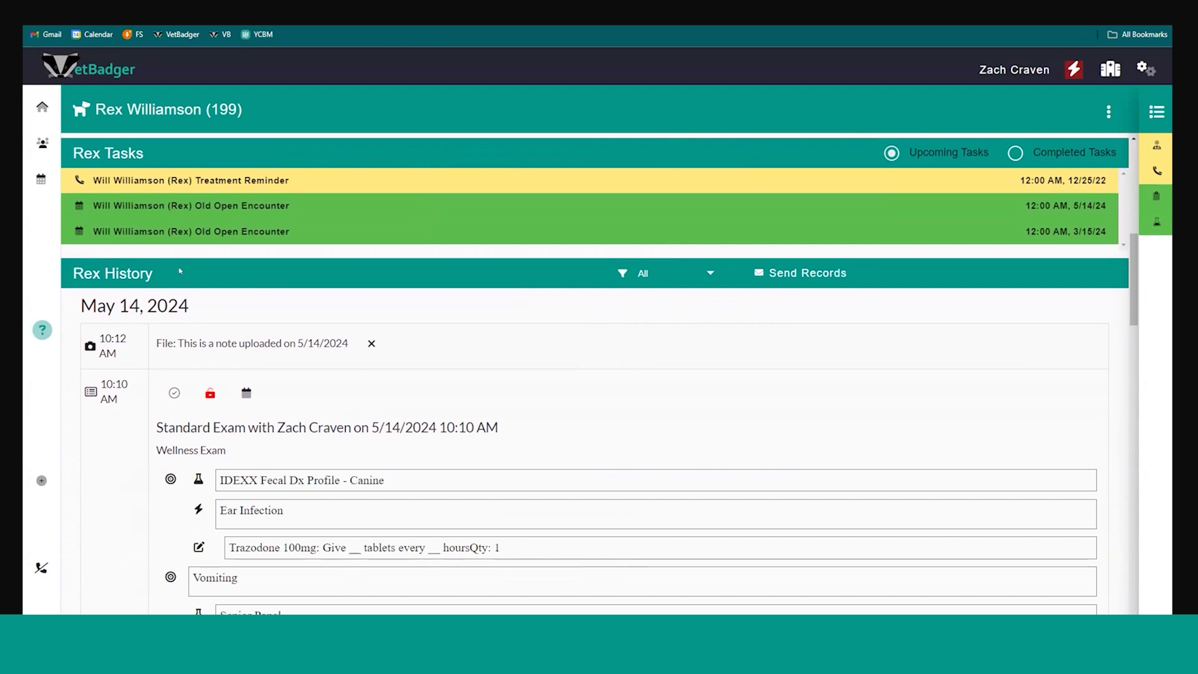
pyautogui.scroll(-2, 179, 271)
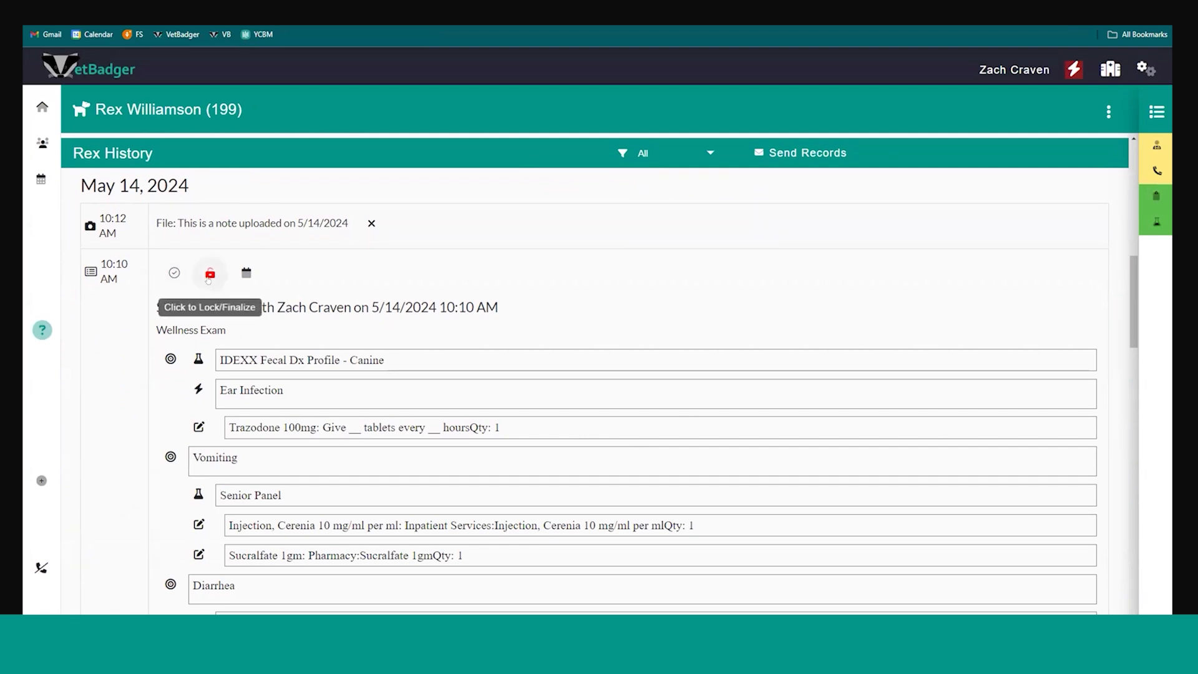
pyautogui.scroll(-8, 208, 278)
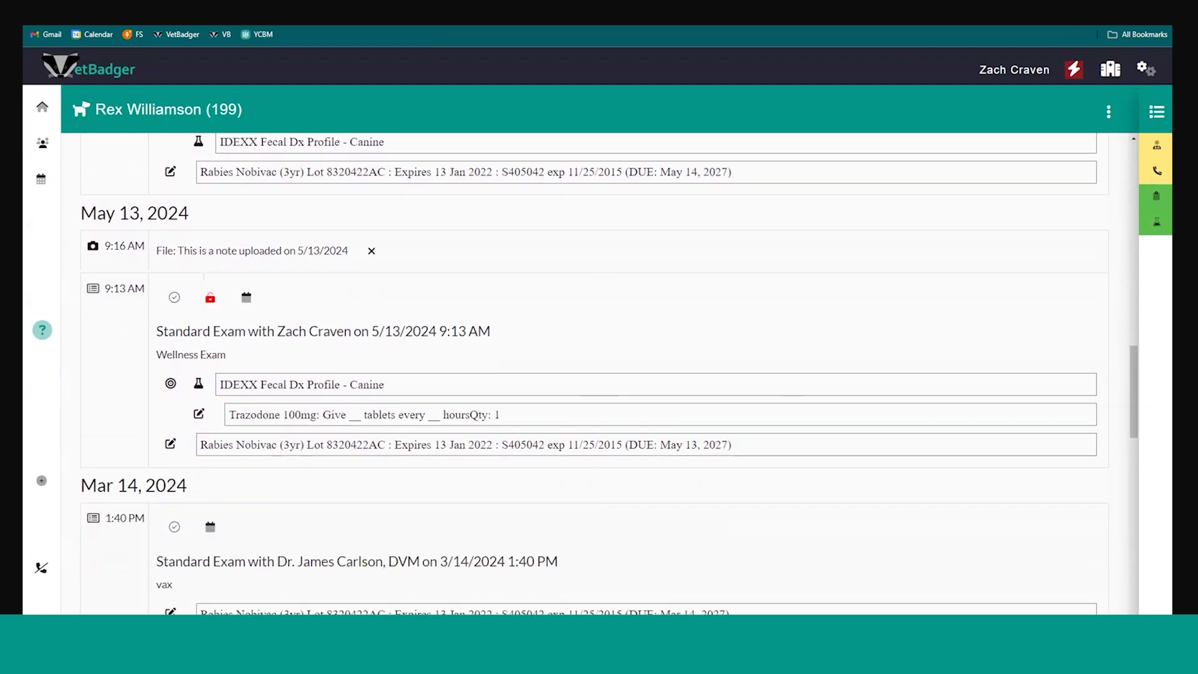
pyautogui.scroll(-6, 273, 324)
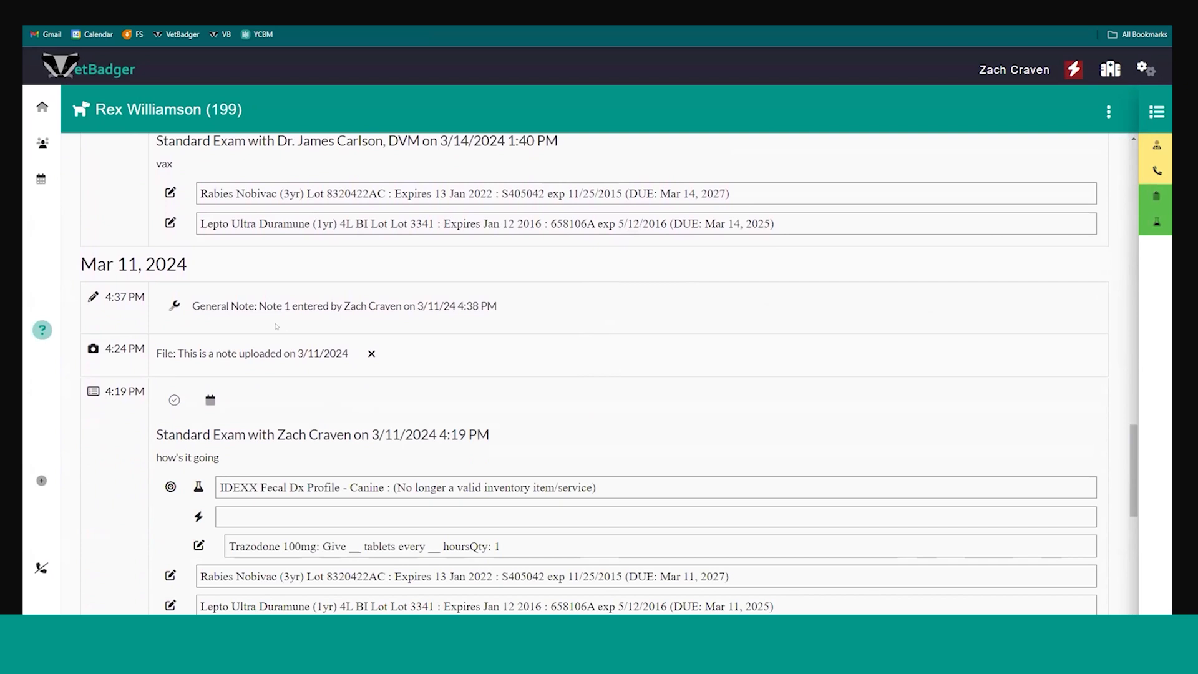
pyautogui.scroll(-1, 273, 324)
pyautogui.scroll(10, 264, 288)
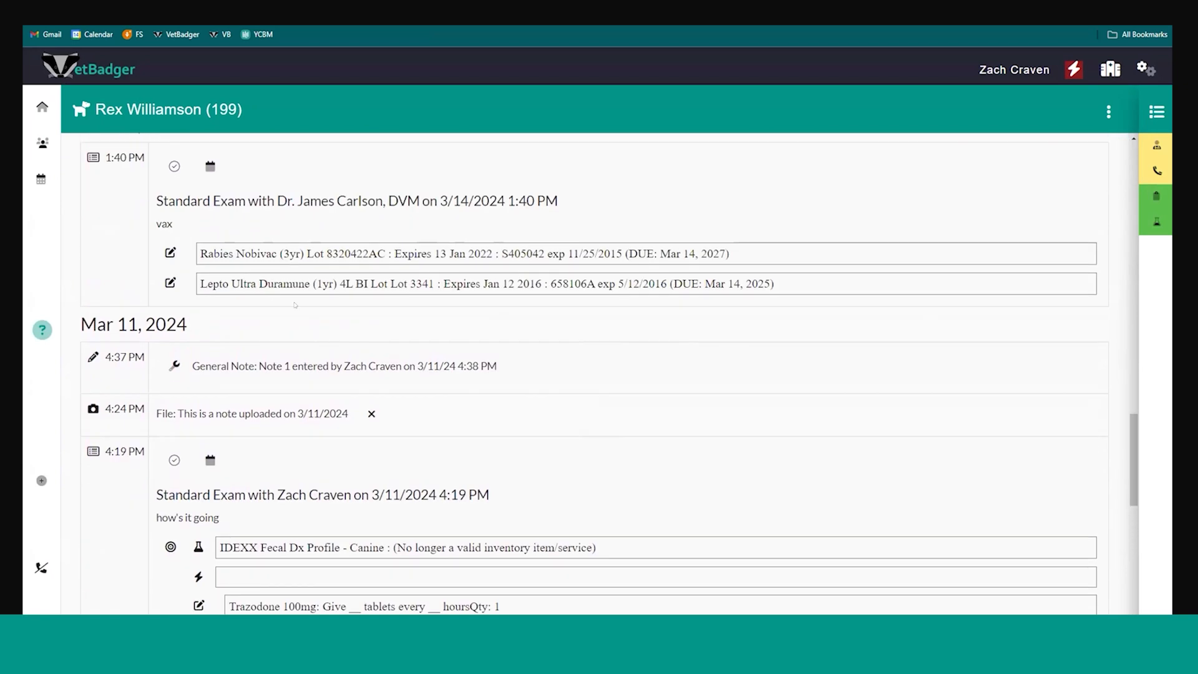
pyautogui.scroll(10, 449, 361)
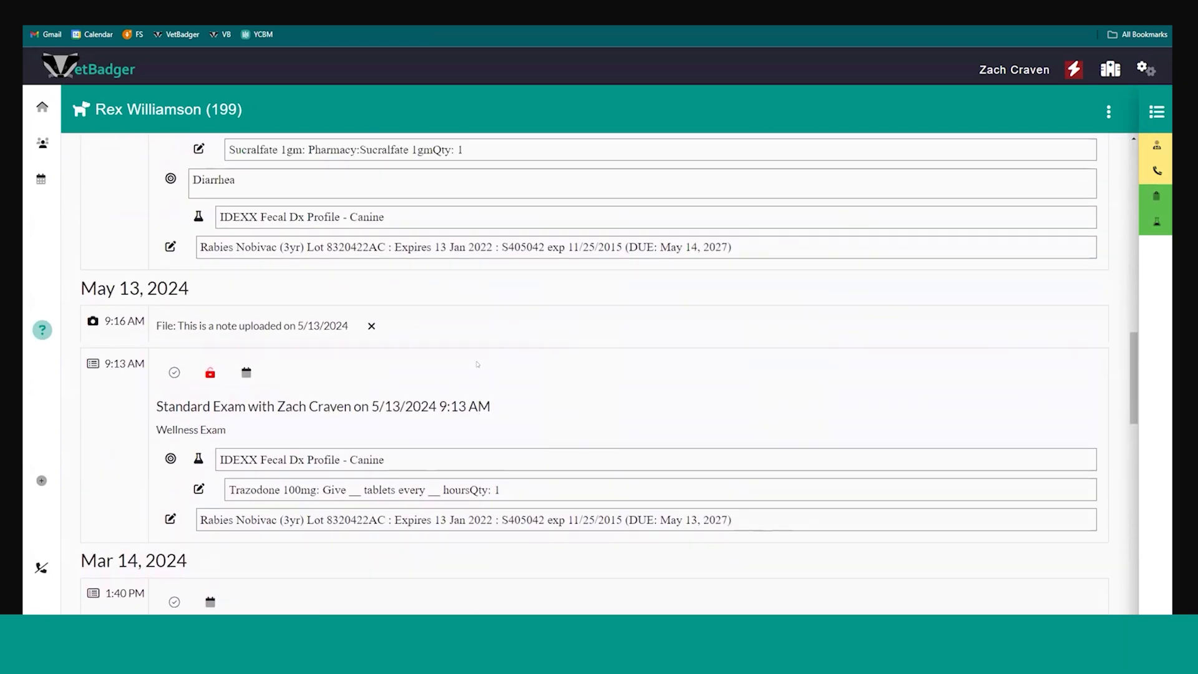
pyautogui.scroll(-3, 459, 373)
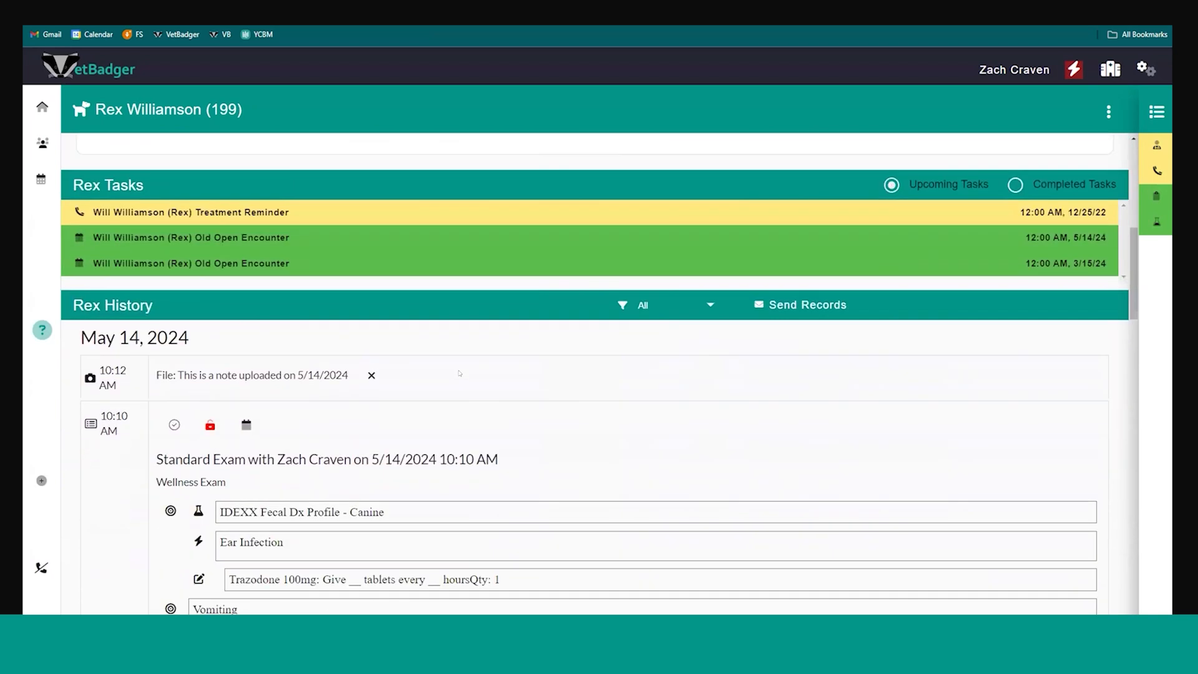
# Look through the history filter options and filter Rex's history by Messages
pyautogui.click(649, 274)
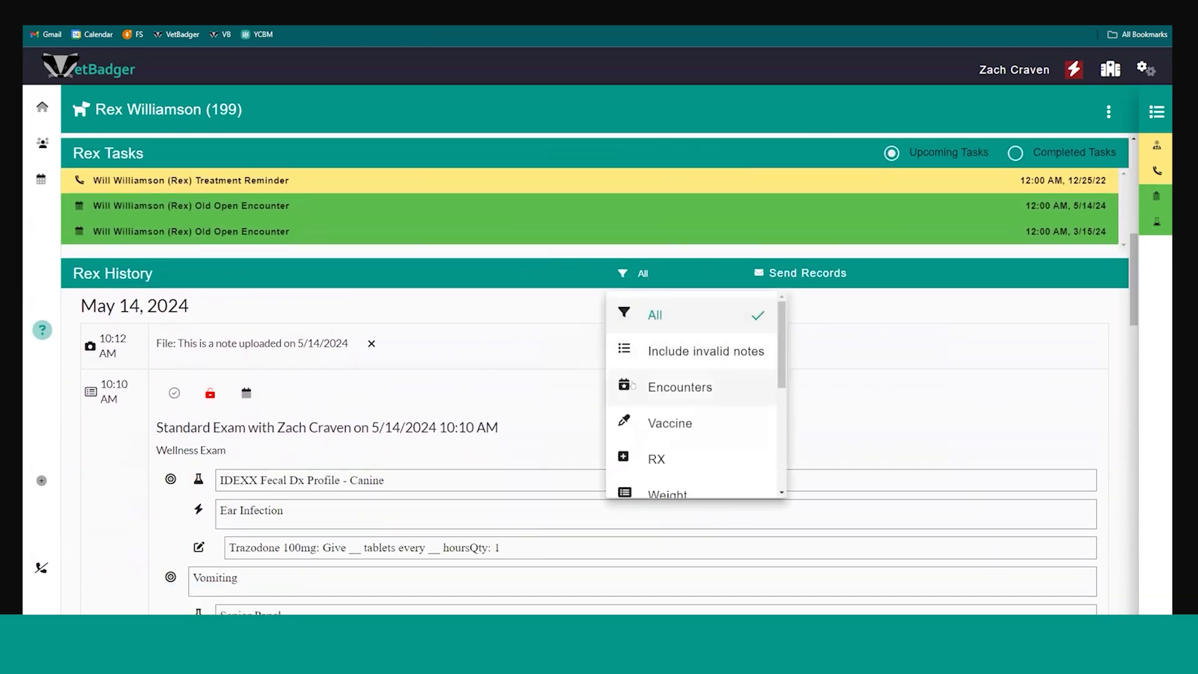
pyautogui.scroll(-4, 631, 386)
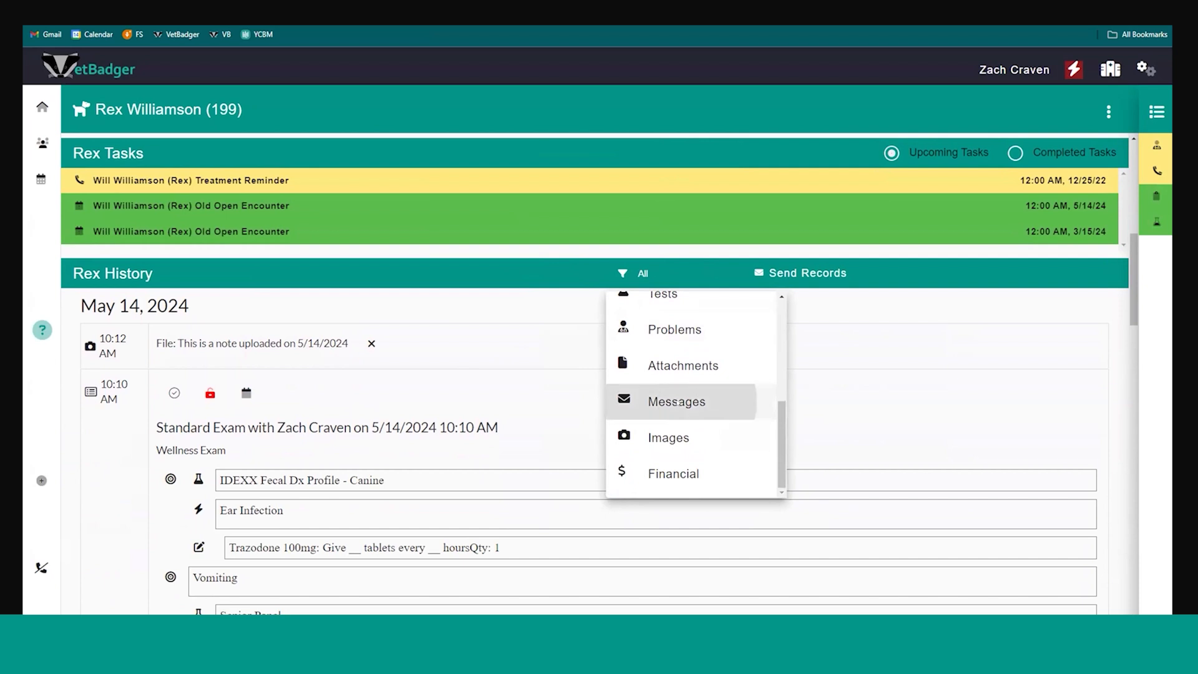
pyautogui.click(674, 403)
pyautogui.scroll(-3, 660, 469)
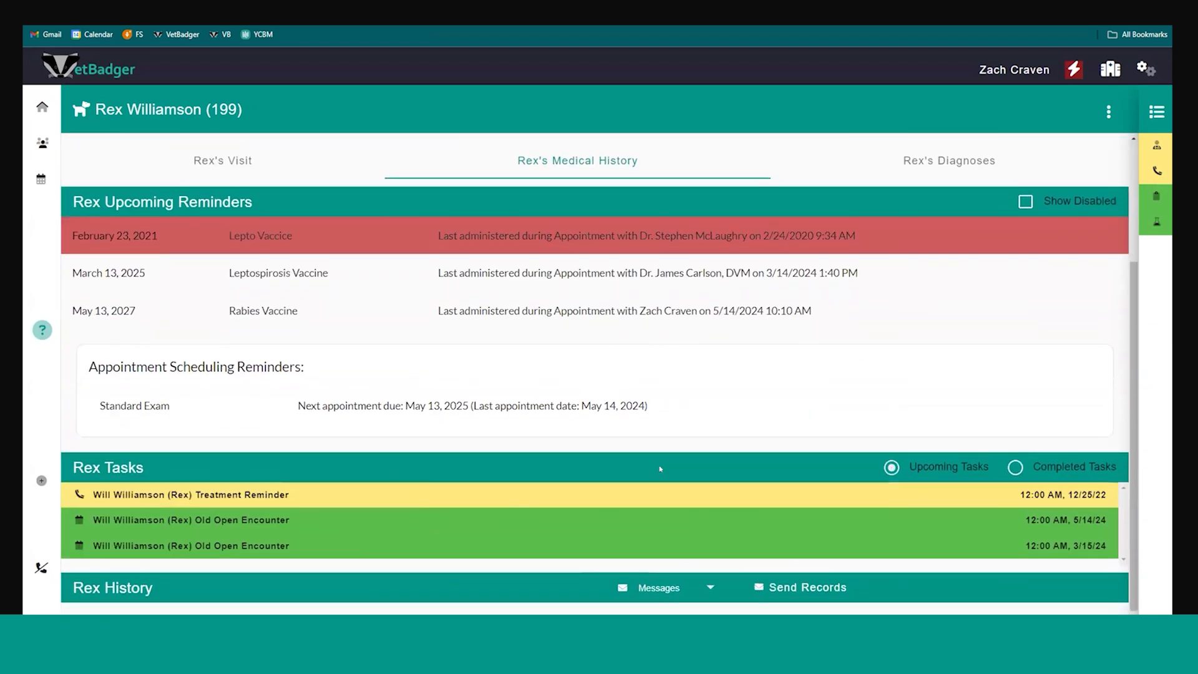
# Switch Rex's history filter to Images and view the dental chart images
pyautogui.click(655, 585)
pyautogui.scroll(2, 659, 507)
pyautogui.scroll(-3, 660, 507)
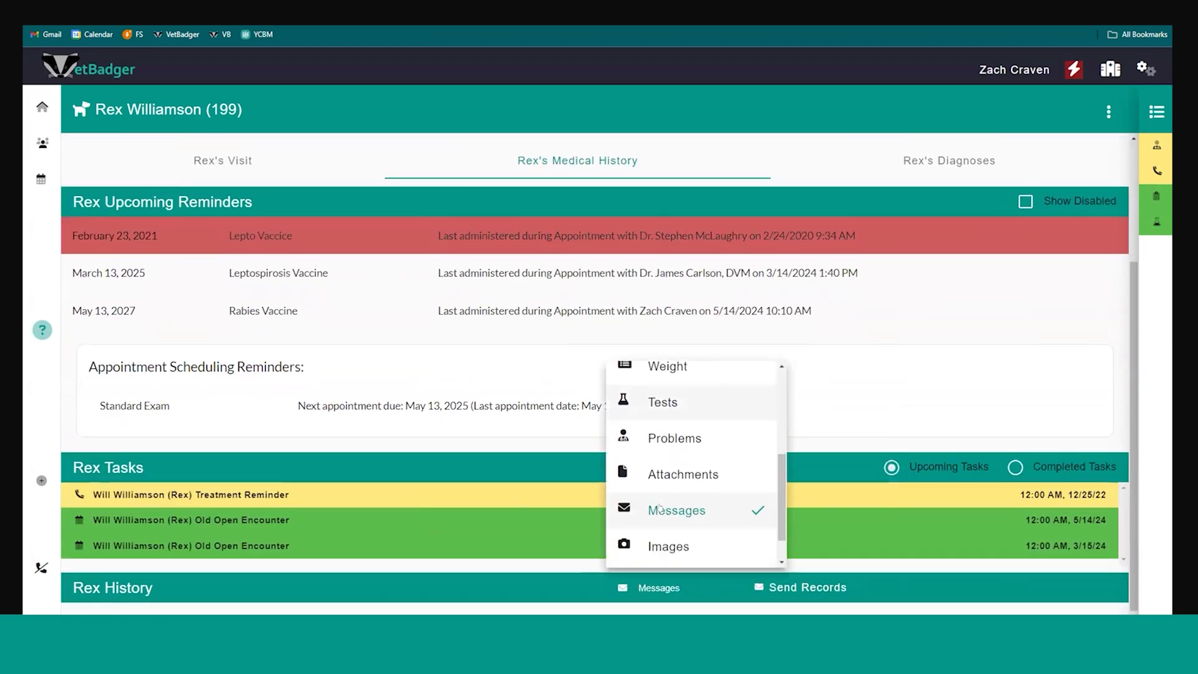
pyautogui.click(663, 526)
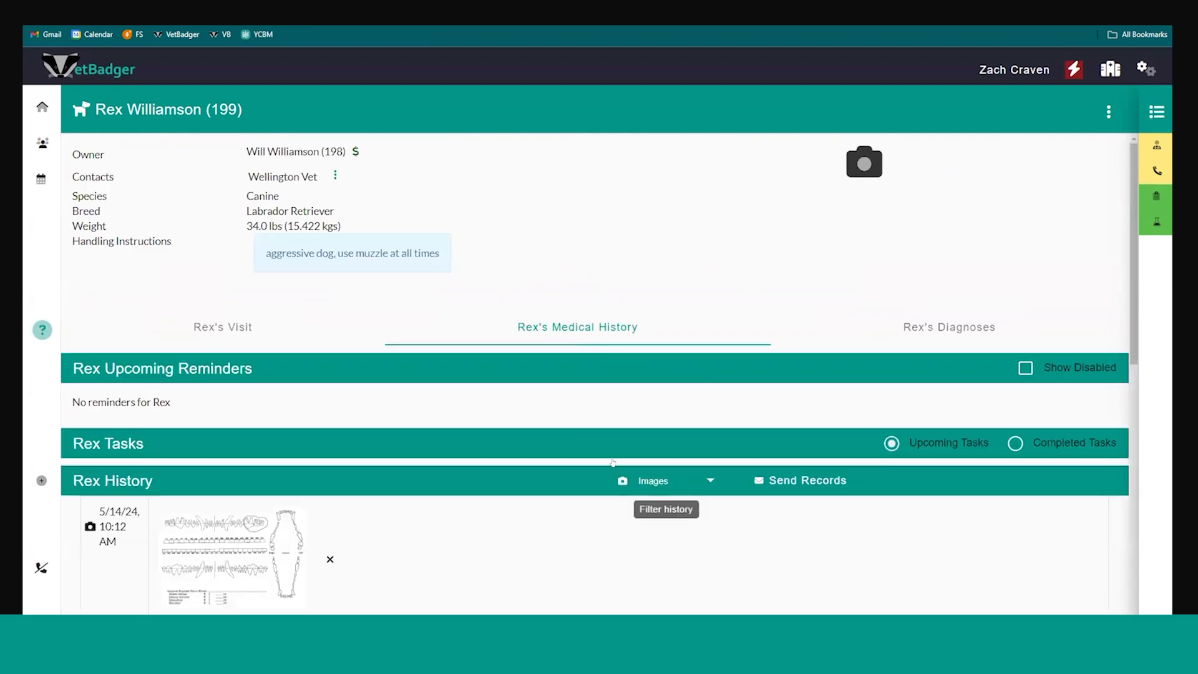
pyautogui.scroll(-5, 624, 493)
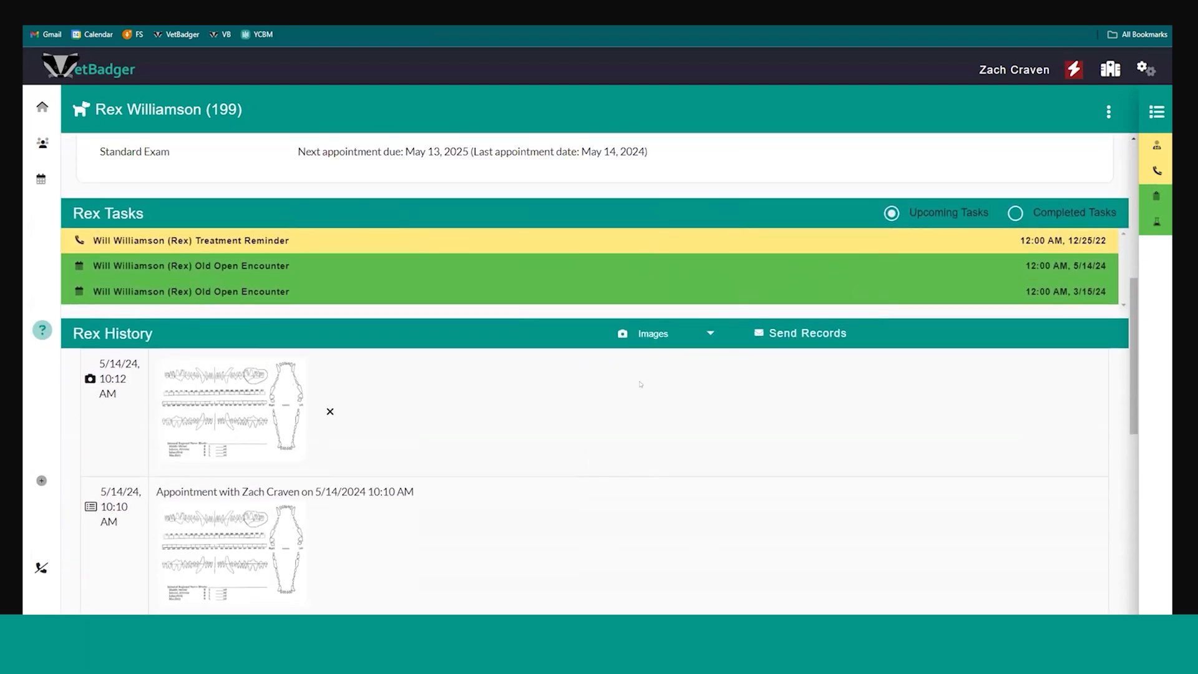
pyautogui.click(651, 336)
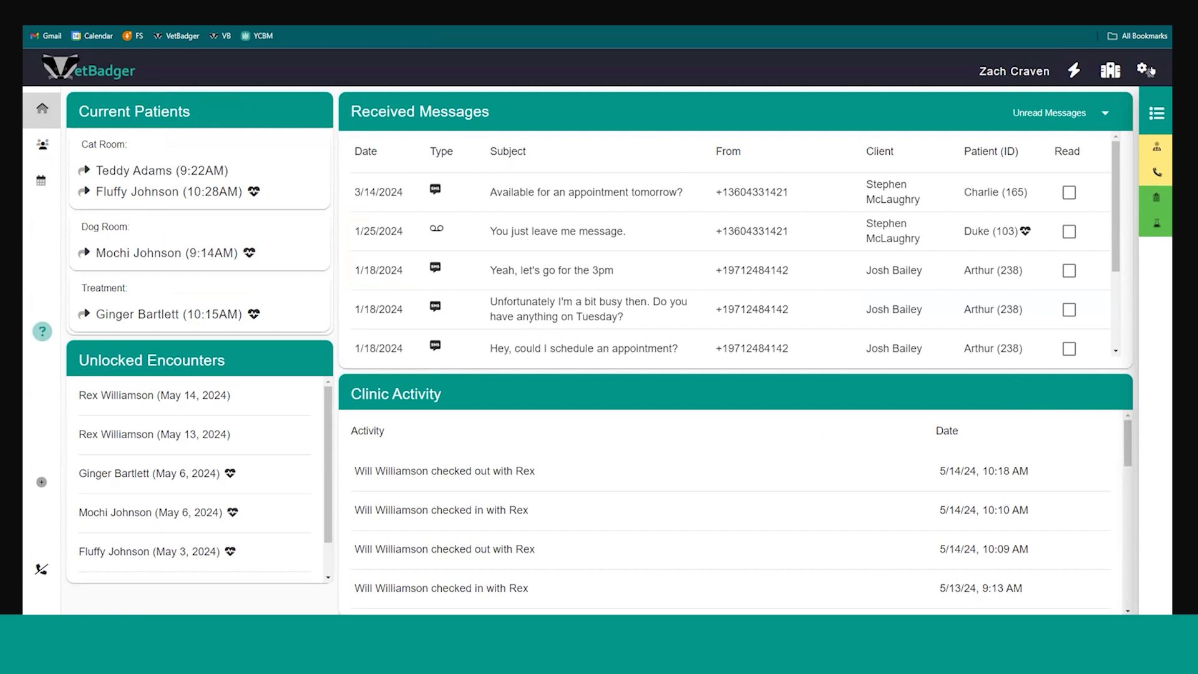
# Open the Clinic Settings and review the clinic's contact details and the list of general settings sections
pyautogui.click(1145, 69)
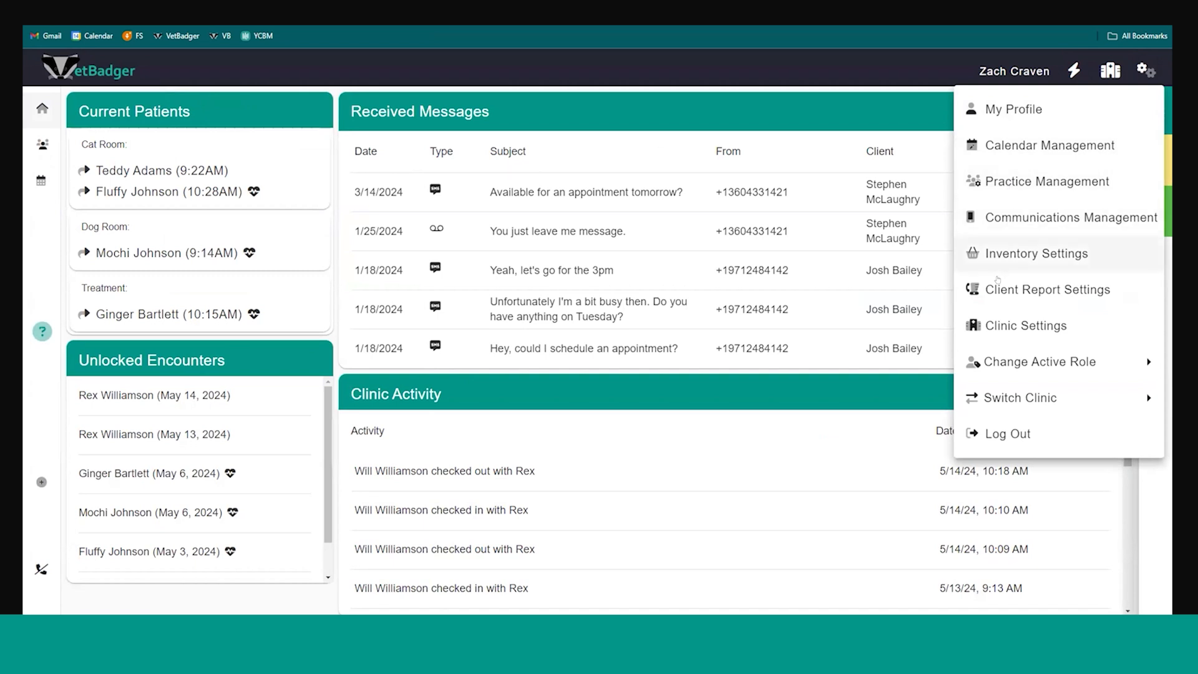
pyautogui.click(999, 326)
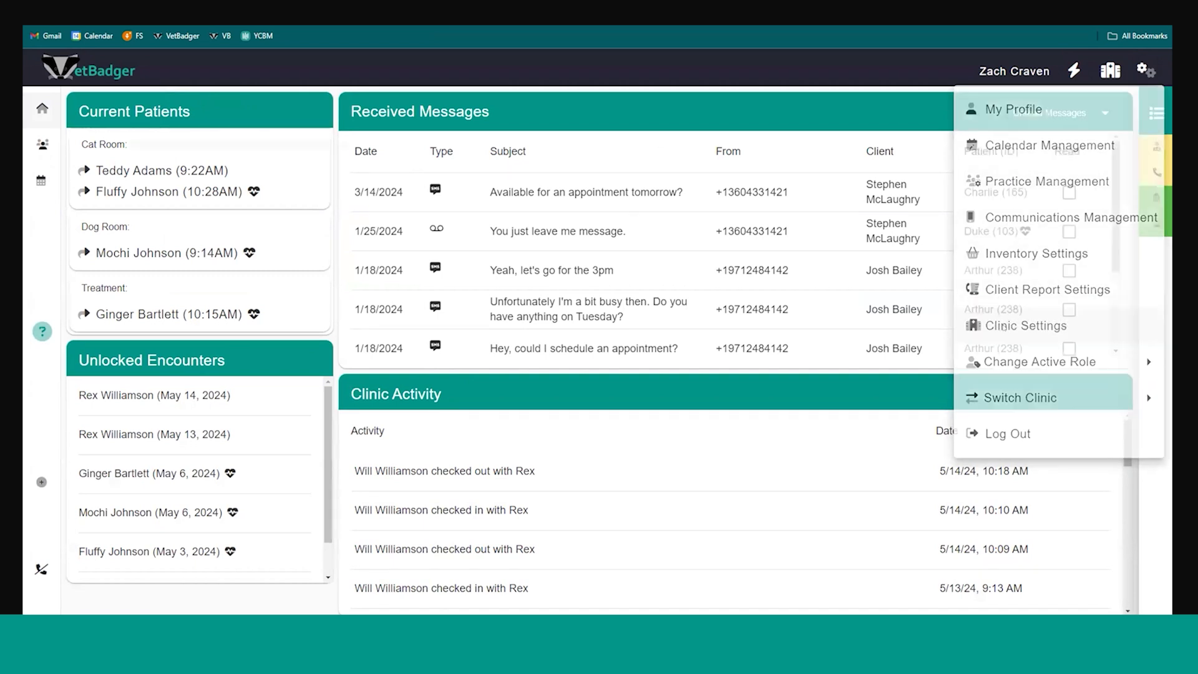
pyautogui.scroll(-5, 342, 261)
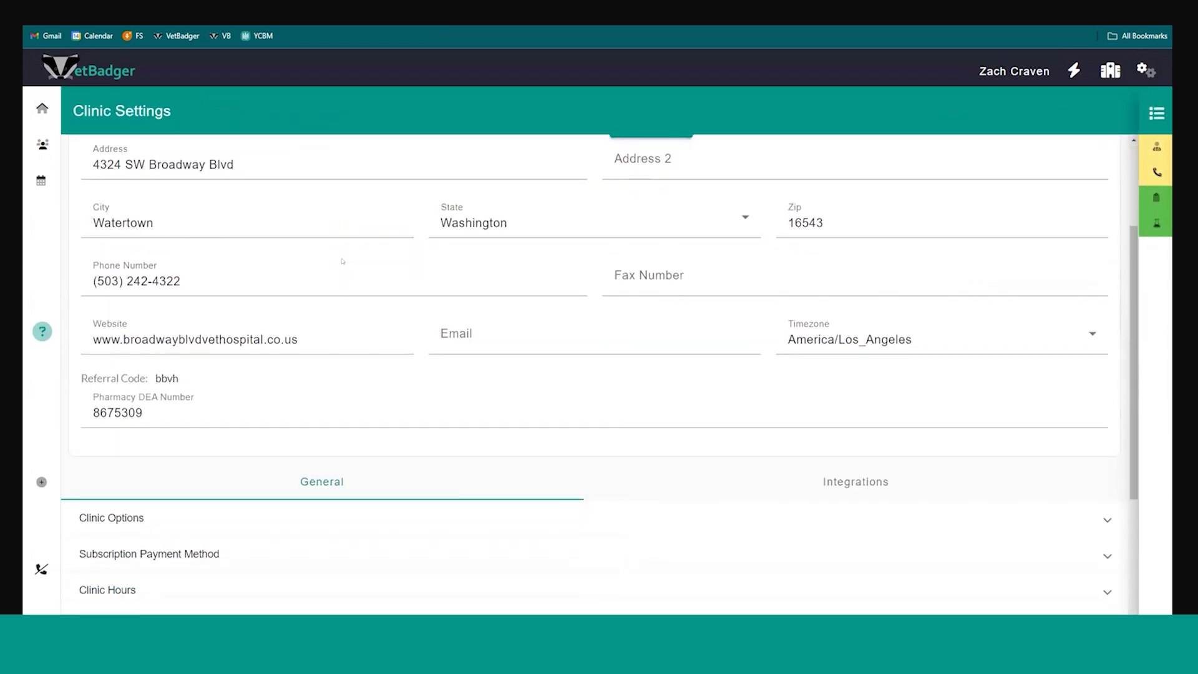
pyautogui.scroll(5, 342, 261)
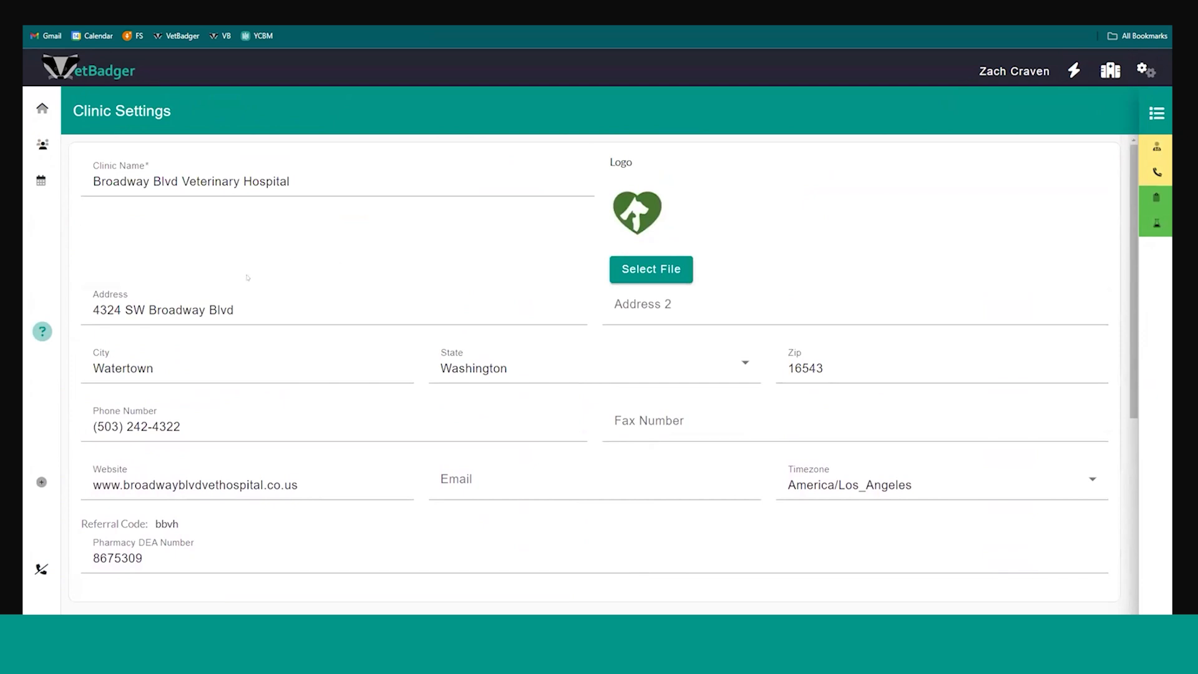
pyautogui.scroll(-2, 269, 337)
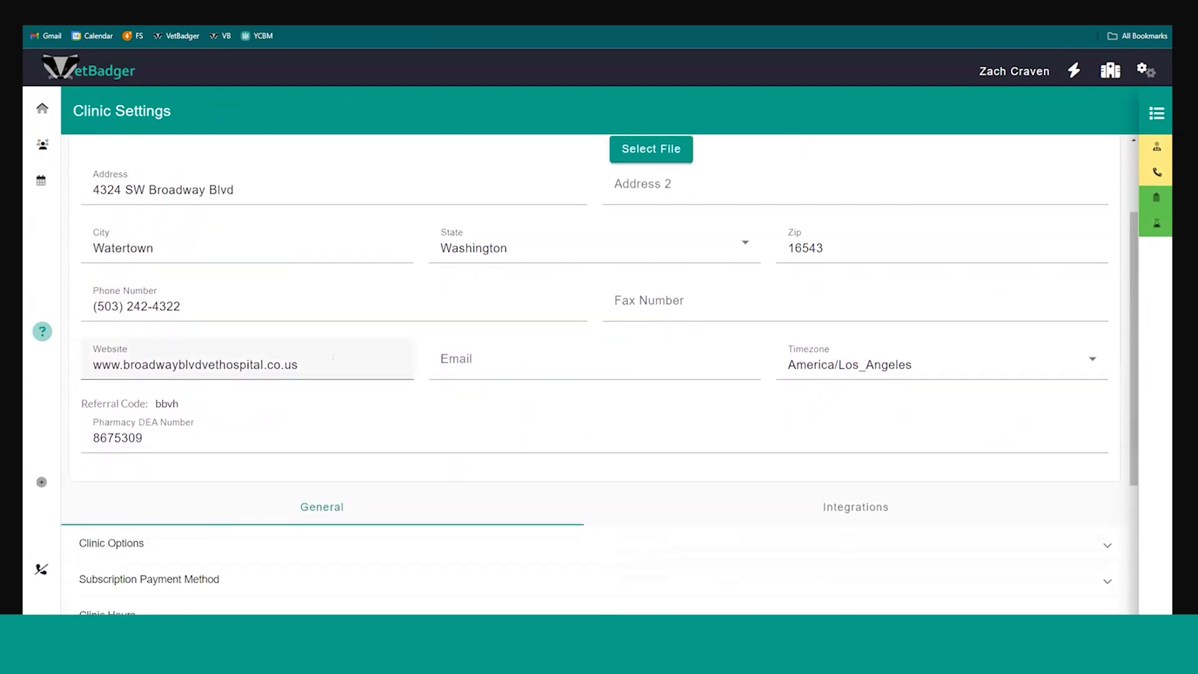
pyautogui.scroll(-3, 332, 350)
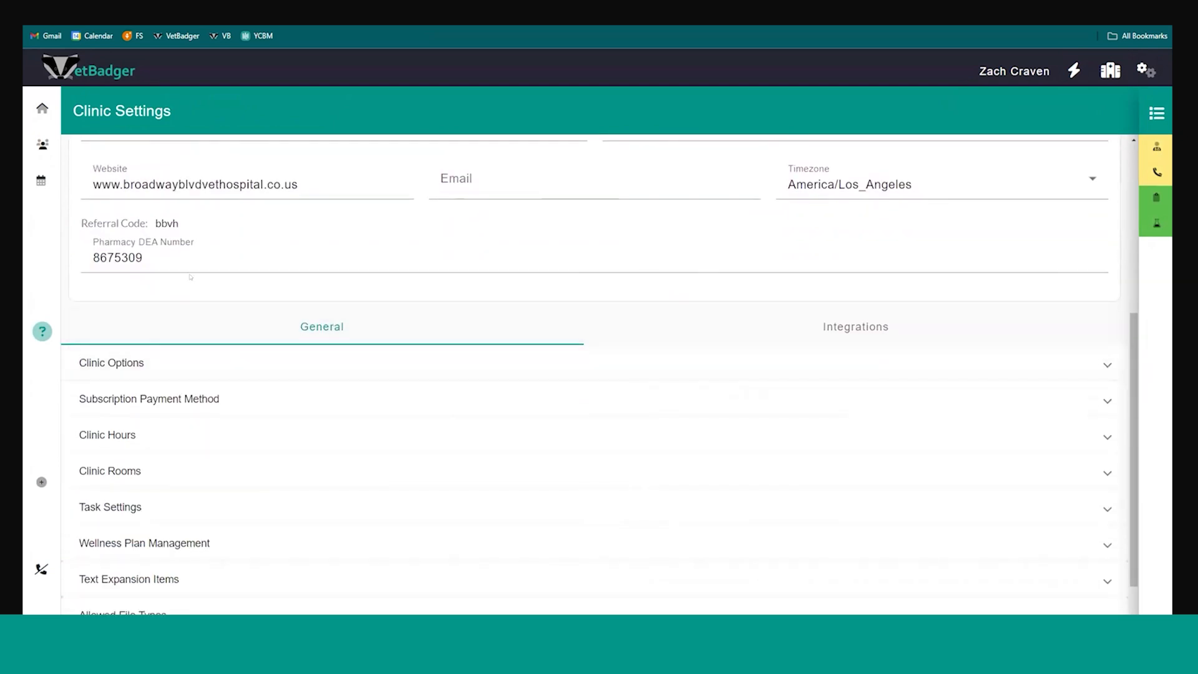
pyautogui.scroll(-1, 317, 335)
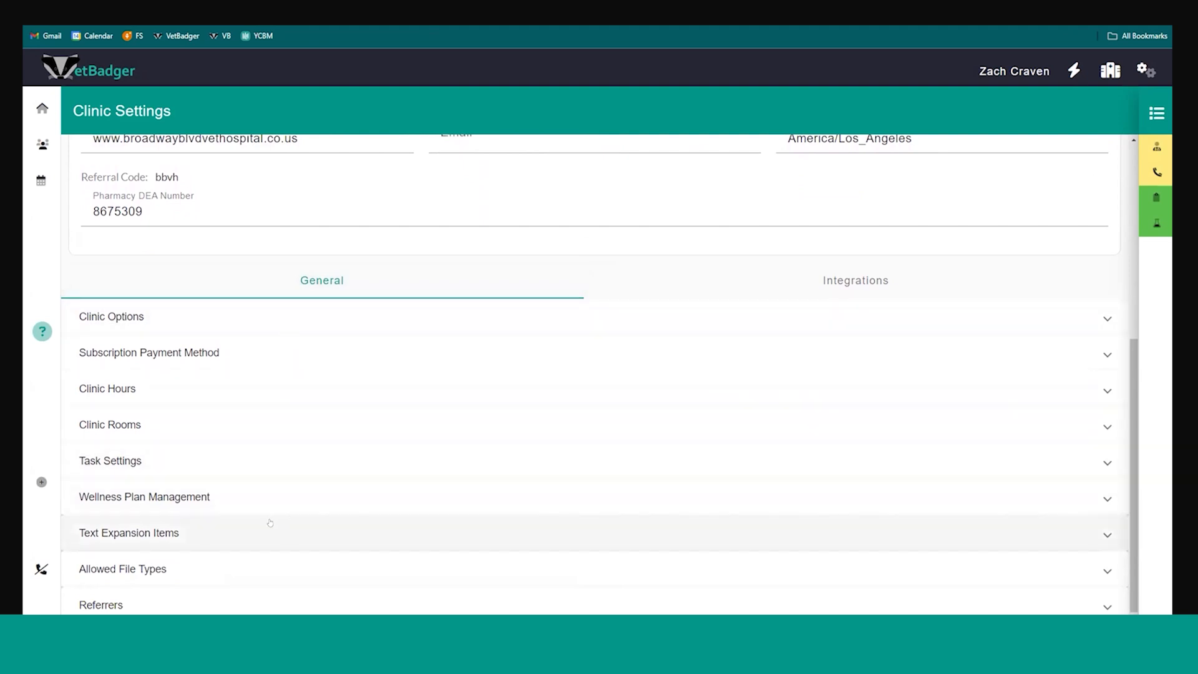
# Expand Text Expansion Items and look through the saved labels with their replacement texts
pyautogui.click(219, 534)
pyautogui.scroll(-5, 215, 527)
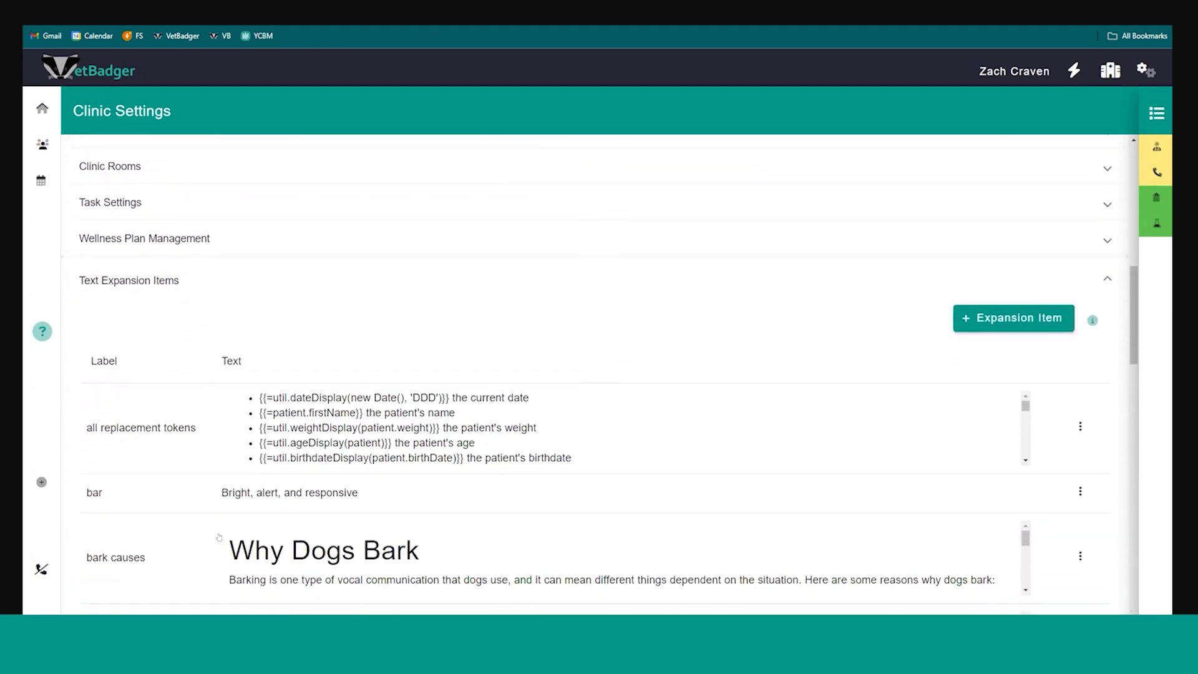
pyautogui.scroll(-3, 229, 491)
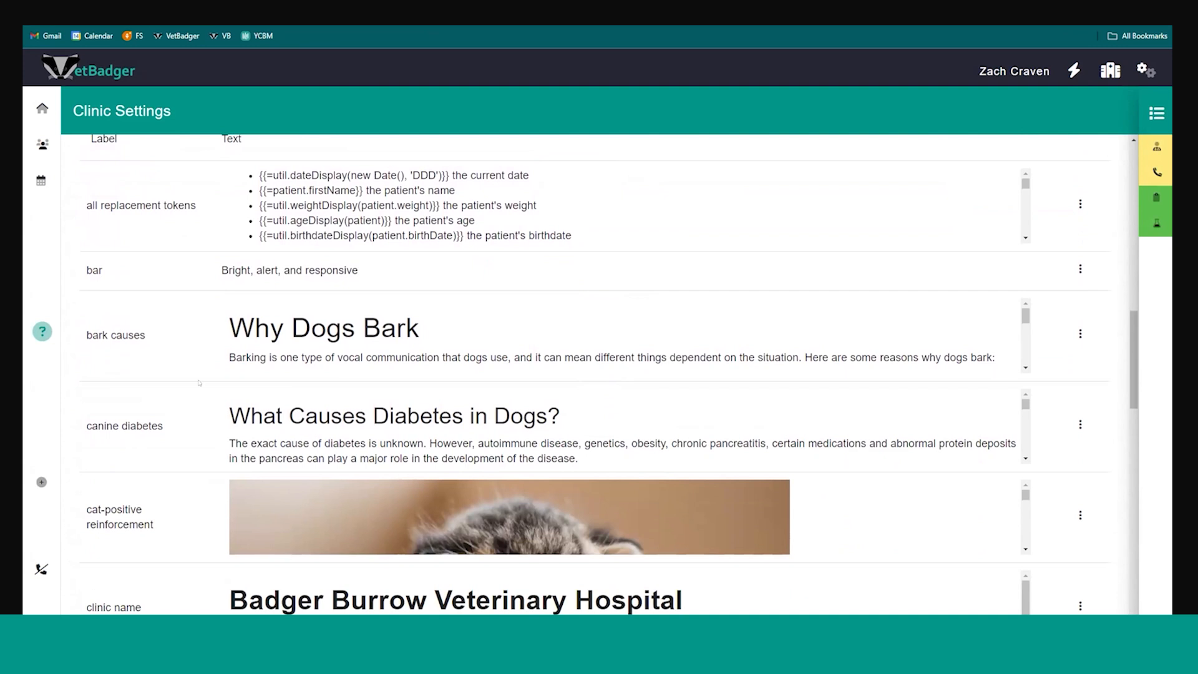
pyautogui.scroll(1, 309, 388)
pyautogui.scroll(-5, 309, 388)
pyautogui.scroll(6, 309, 388)
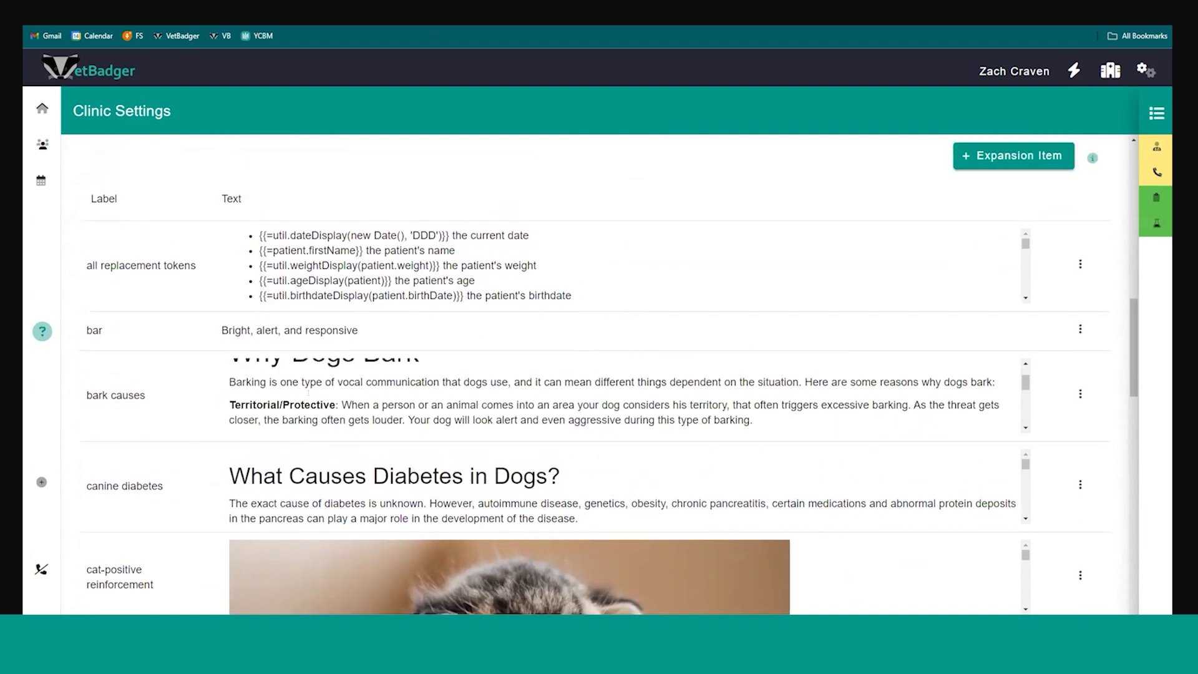
pyautogui.scroll(4, 181, 395)
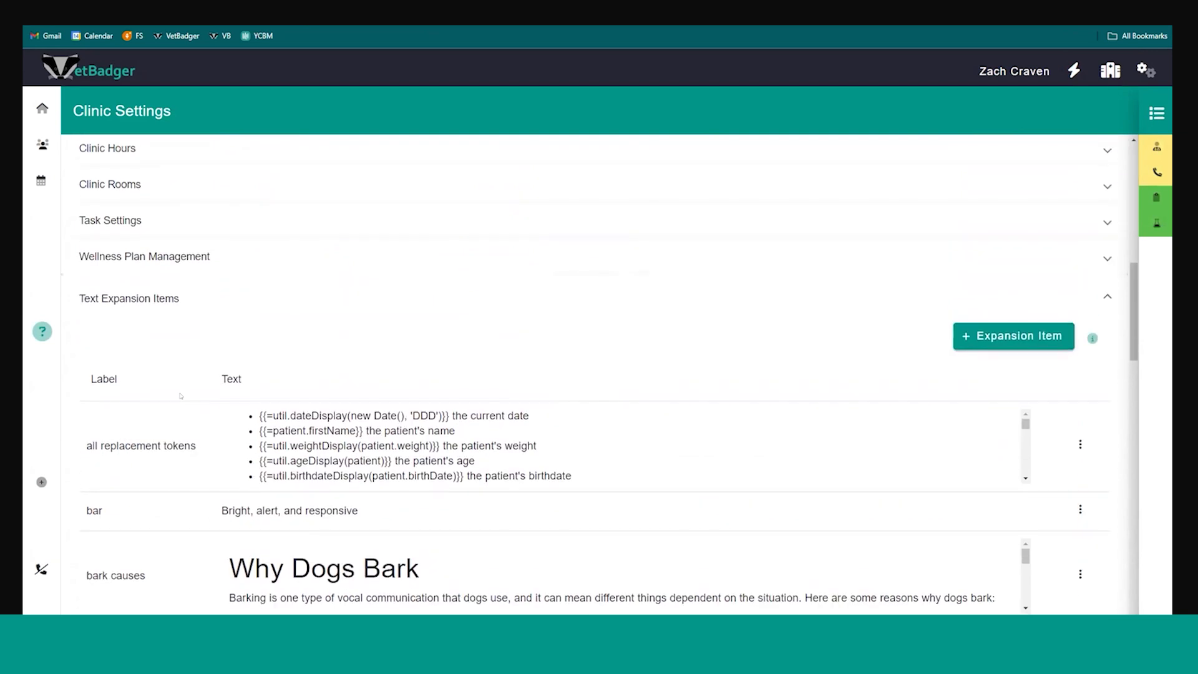
pyautogui.scroll(-3, 735, 473)
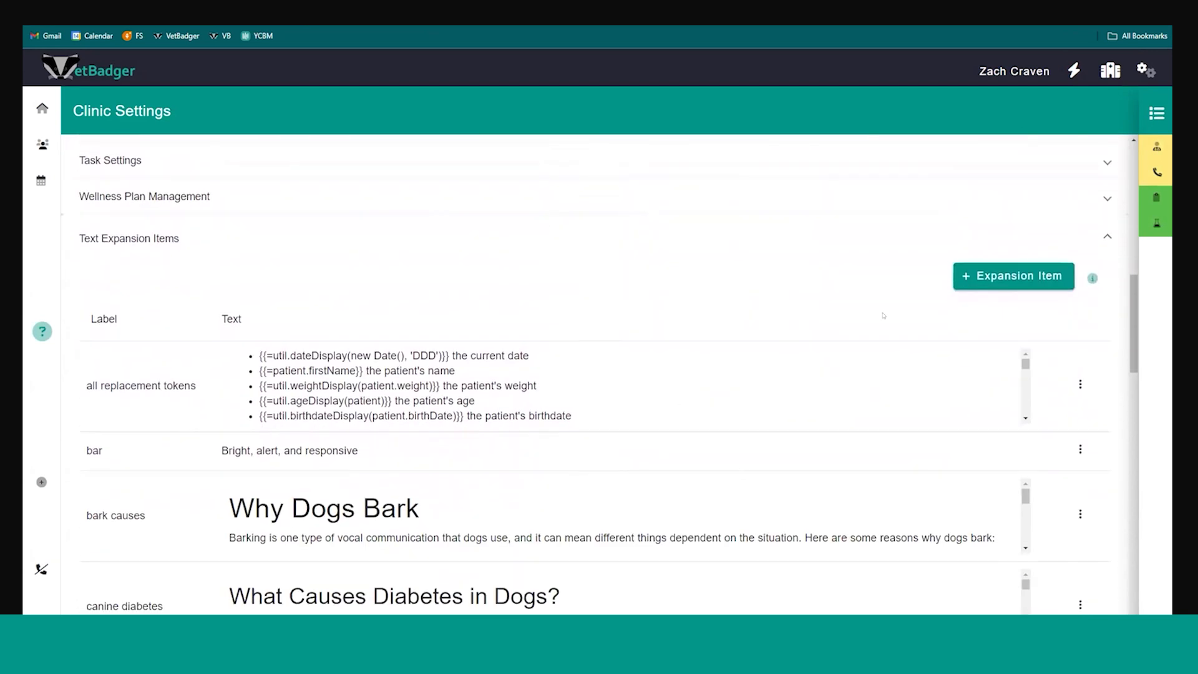
# View the blank form for a new text expansion item and dismiss it without saving
pyautogui.click(990, 275)
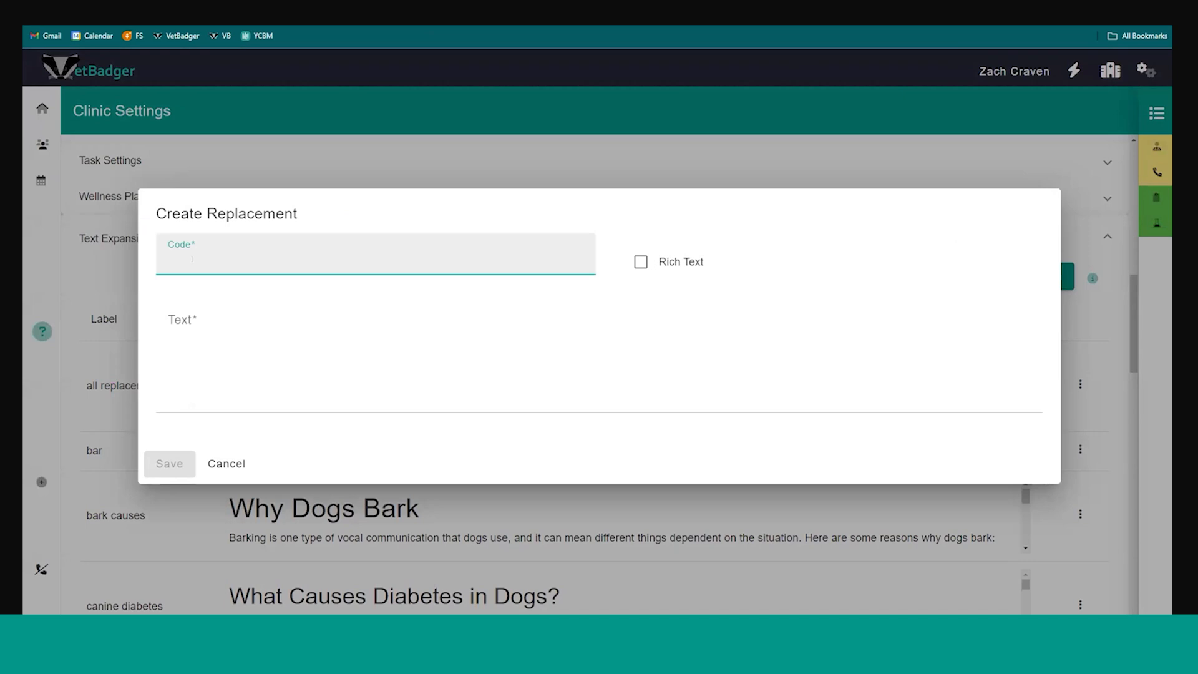
pyautogui.click(192, 404)
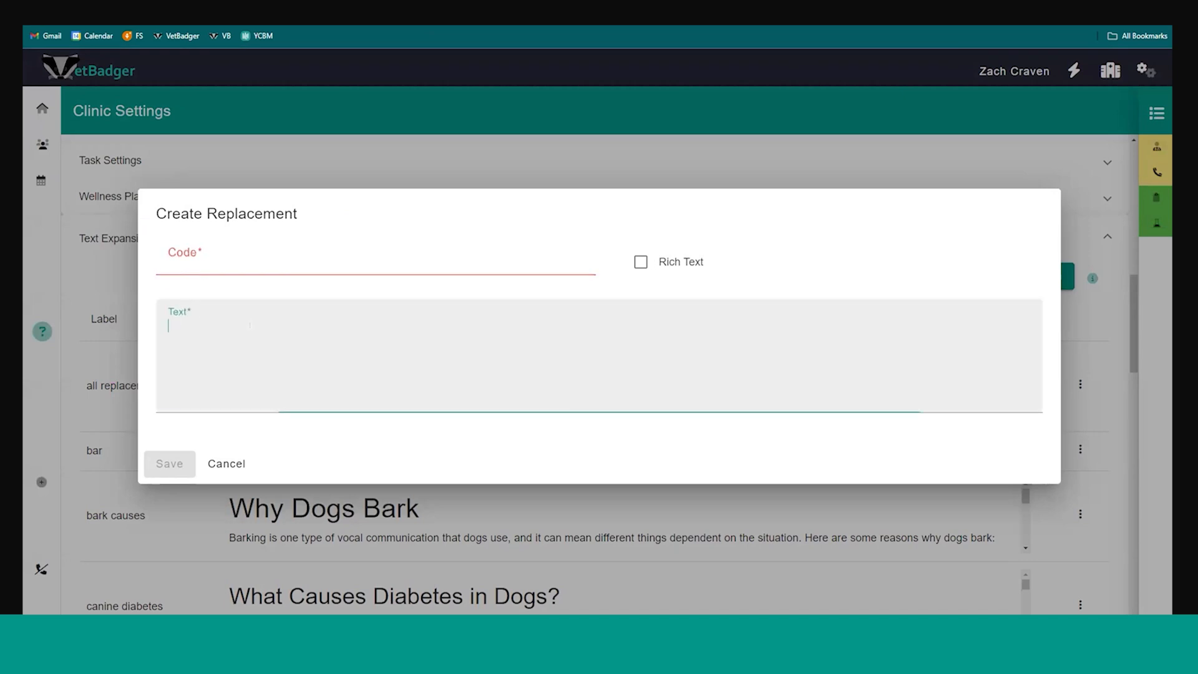
pyautogui.click(231, 465)
# Review the clinic's integrations, checking the Idexx and Antech fields under Laboratory Configuration, and return to the general settings
pyautogui.scroll(6, 834, 355)
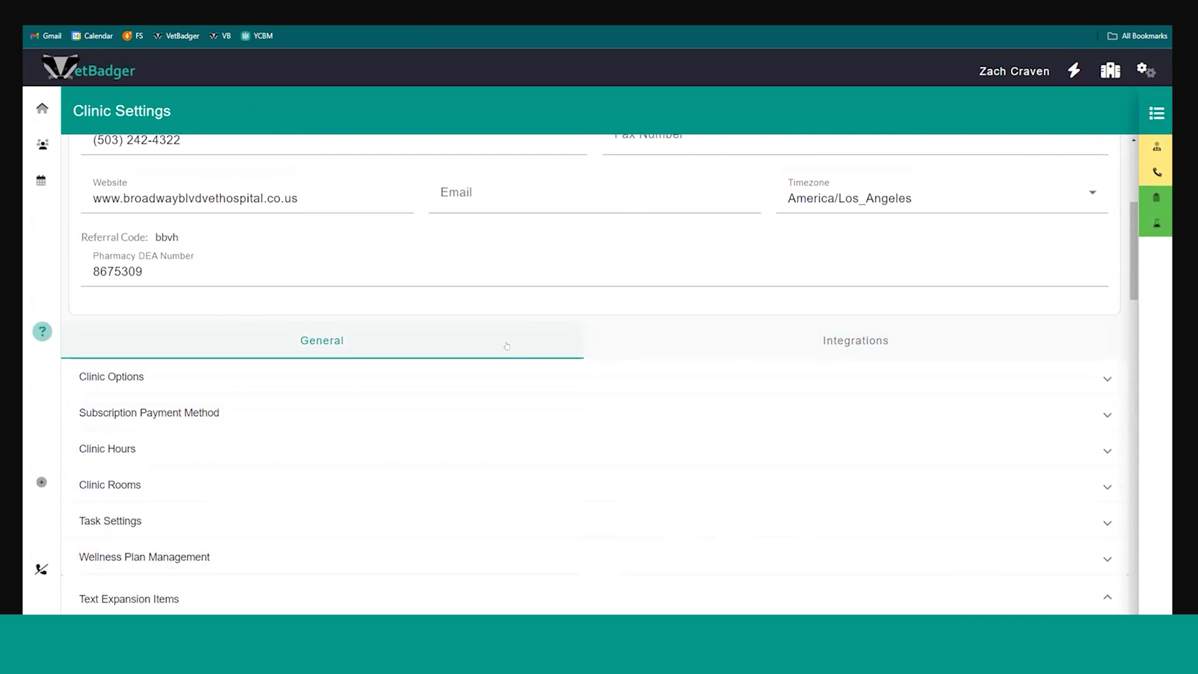
pyautogui.click(780, 336)
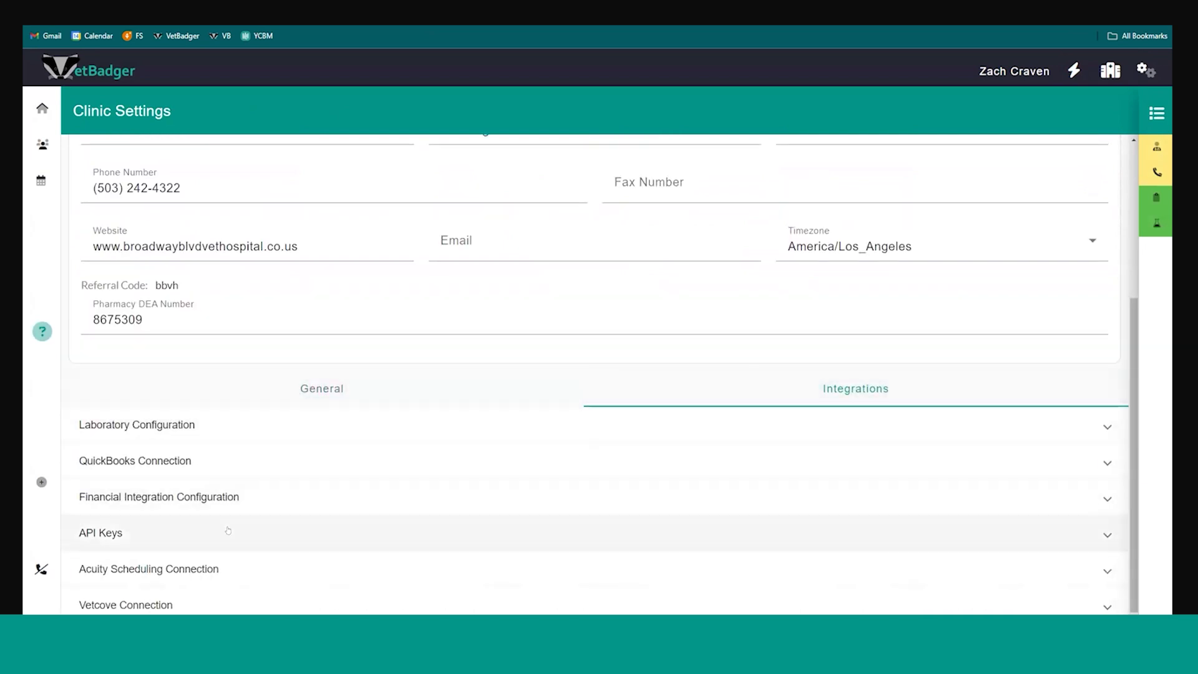
pyautogui.click(188, 423)
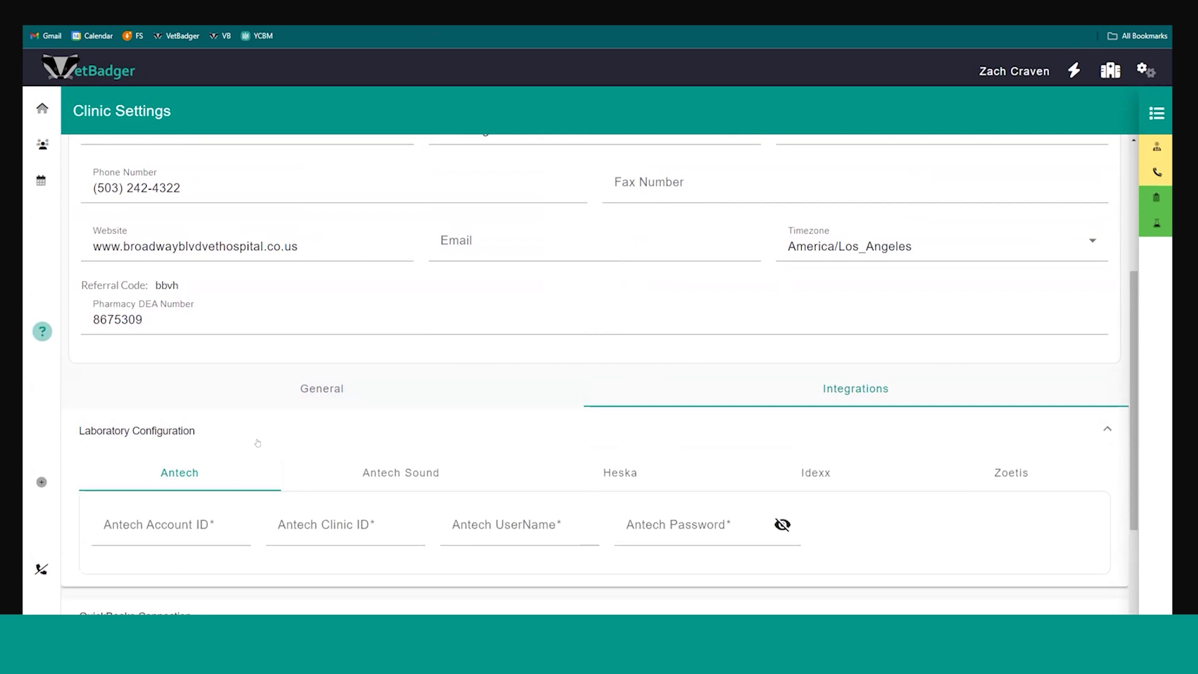
pyautogui.click(776, 465)
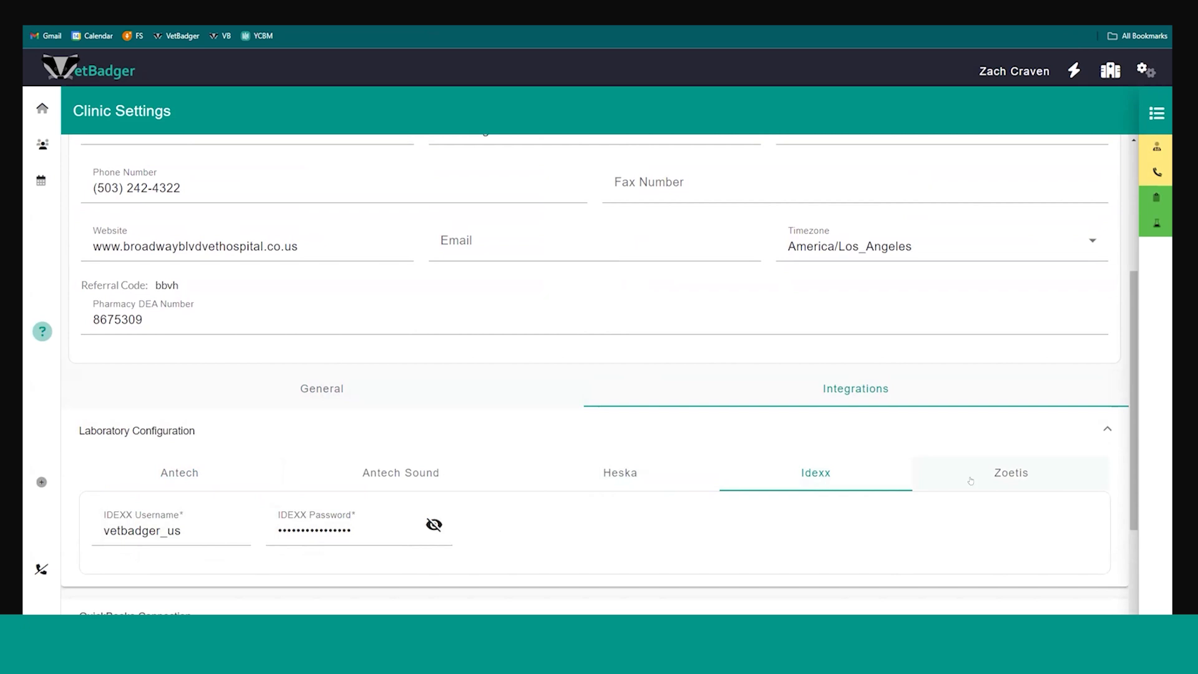
pyautogui.click(219, 480)
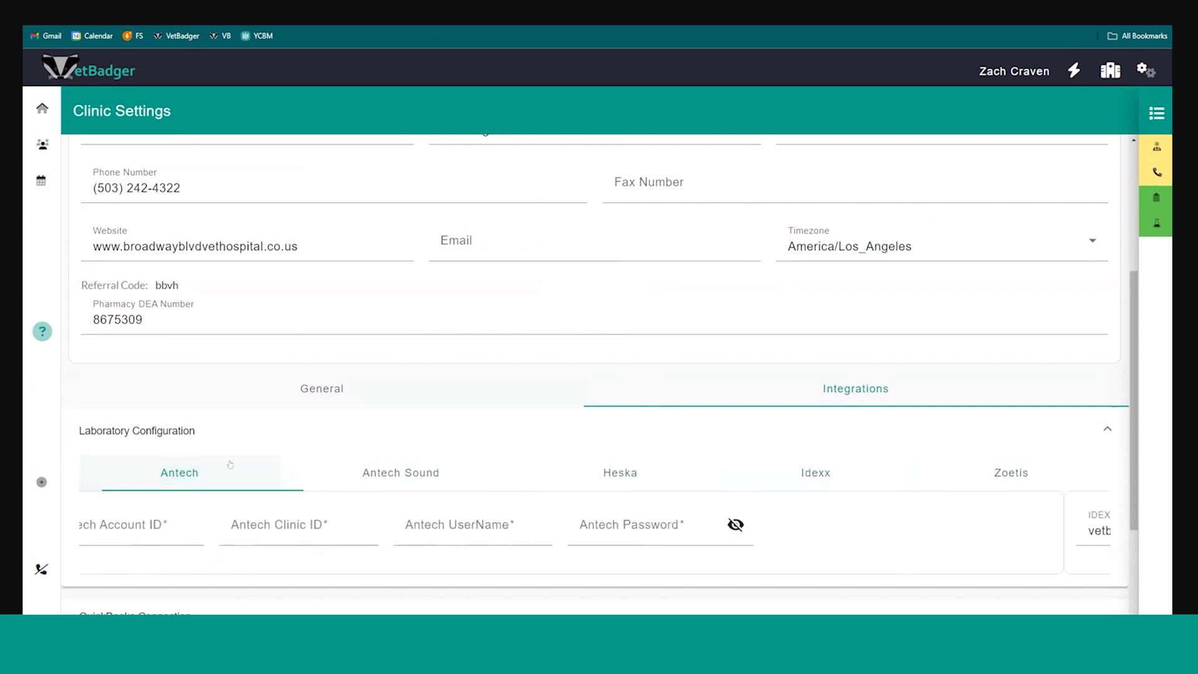
pyautogui.click(259, 392)
# Open Communications Management and review the SMS auto responder's message and weekly hours grid
pyautogui.click(1146, 70)
pyautogui.click(1069, 214)
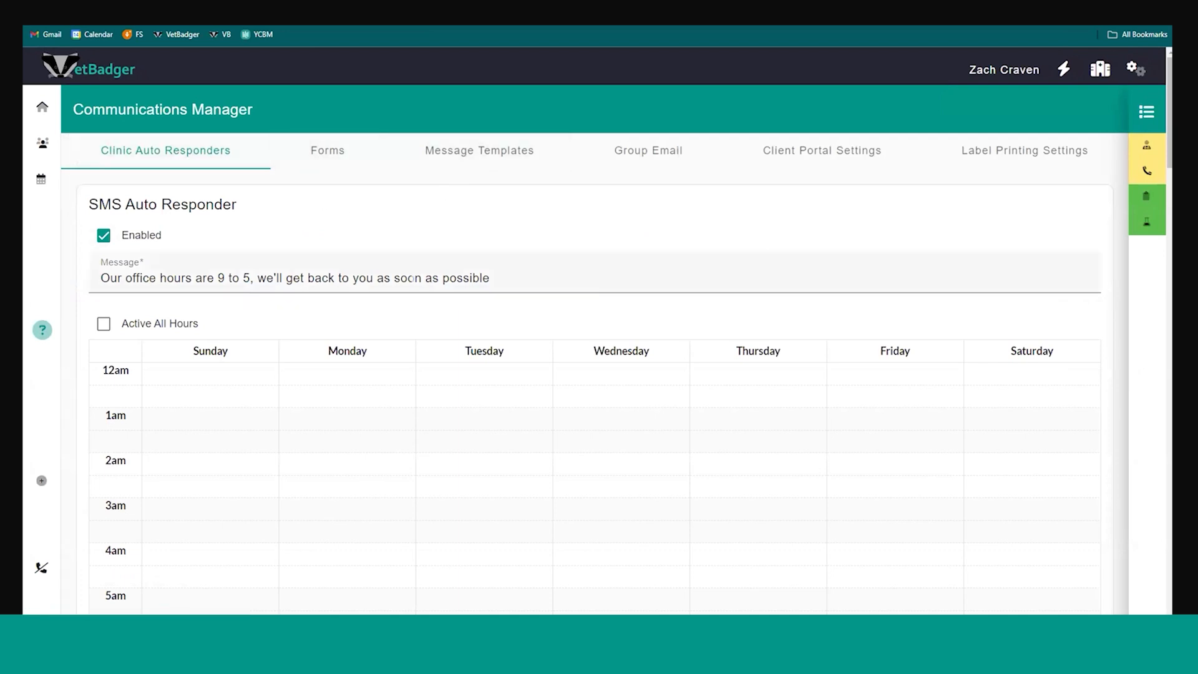
pyautogui.scroll(-4, 321, 227)
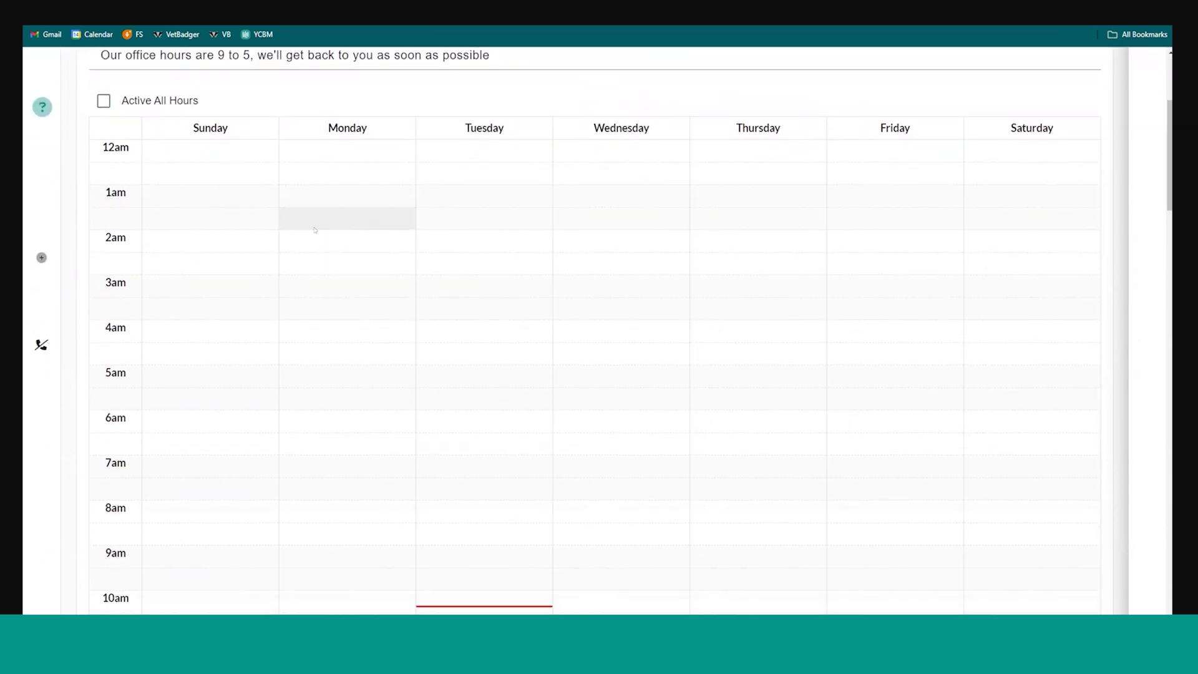
pyautogui.scroll(4, 315, 289)
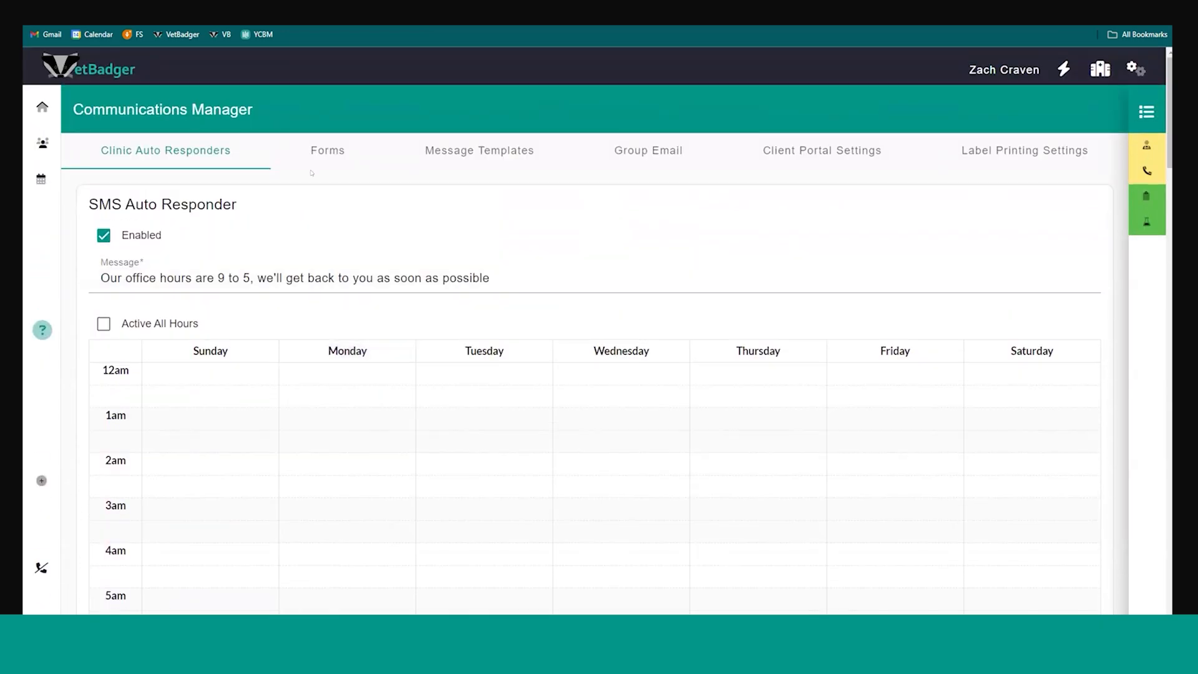
# Show the communication forms, start a new form template and read through its default surgical consent text
pyautogui.click(333, 148)
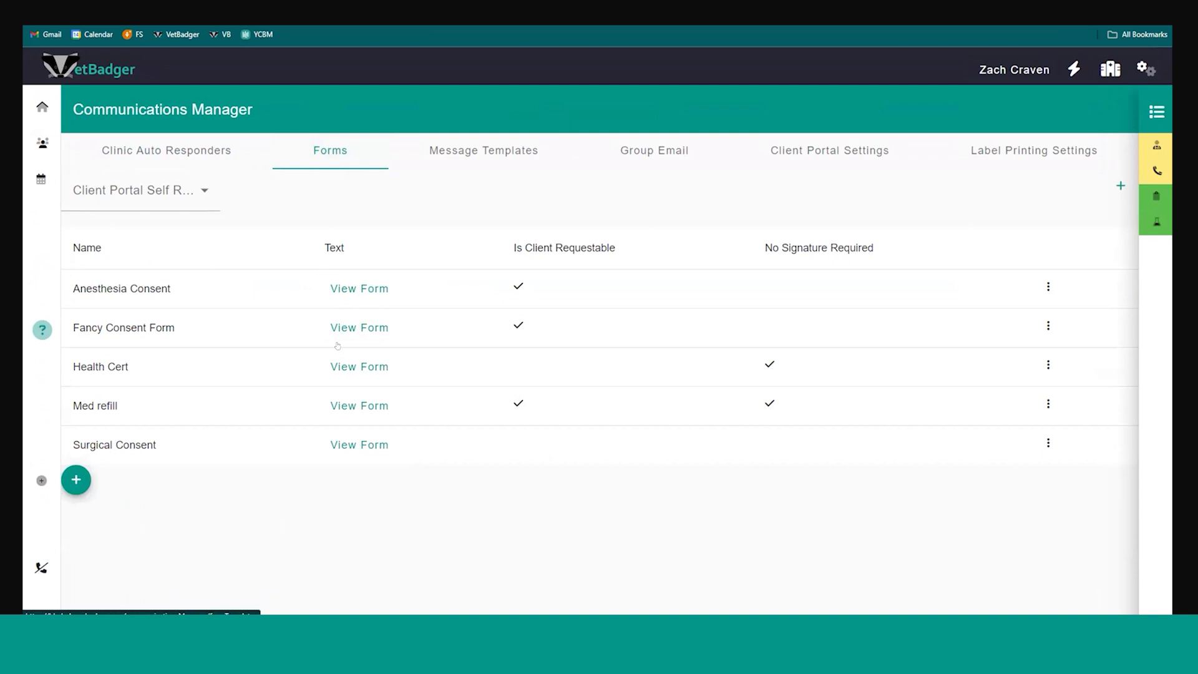
pyautogui.click(113, 454)
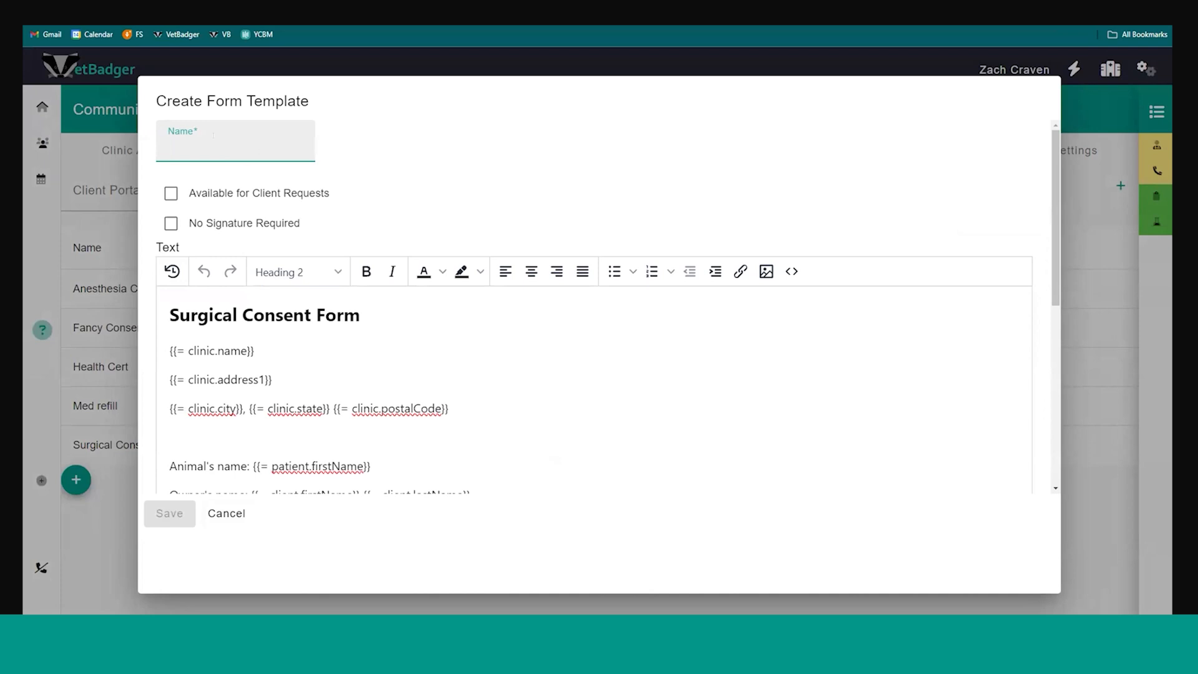
pyautogui.scroll(-5, 334, 179)
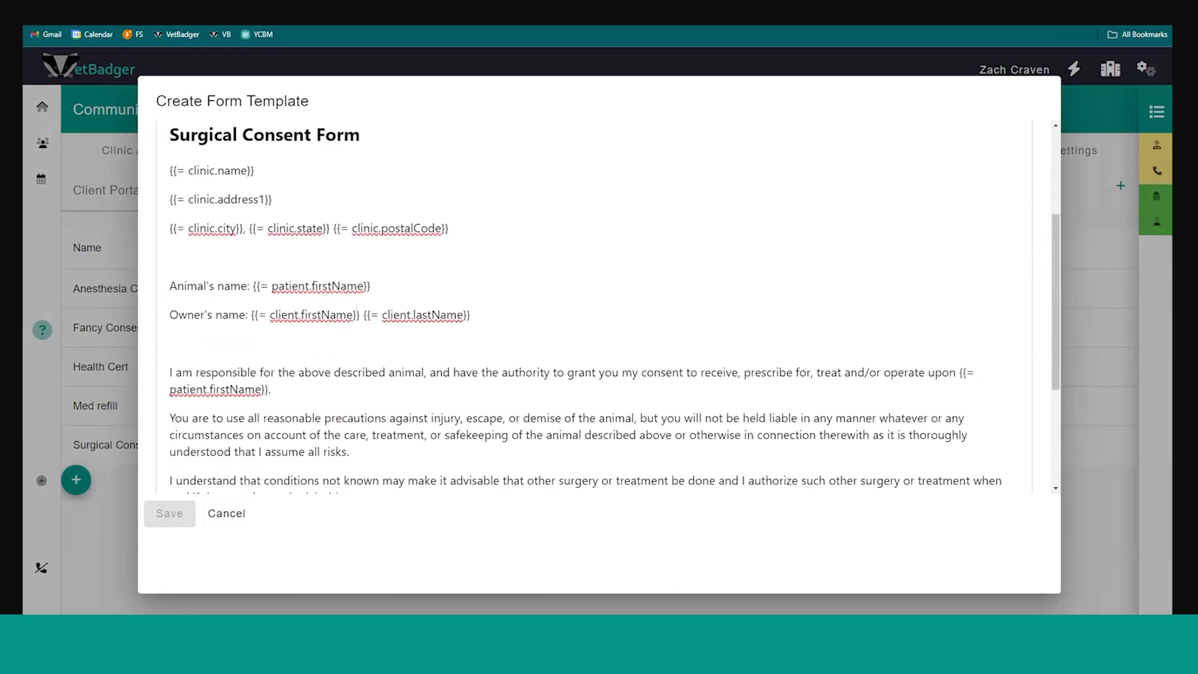
pyautogui.scroll(5, 218, 224)
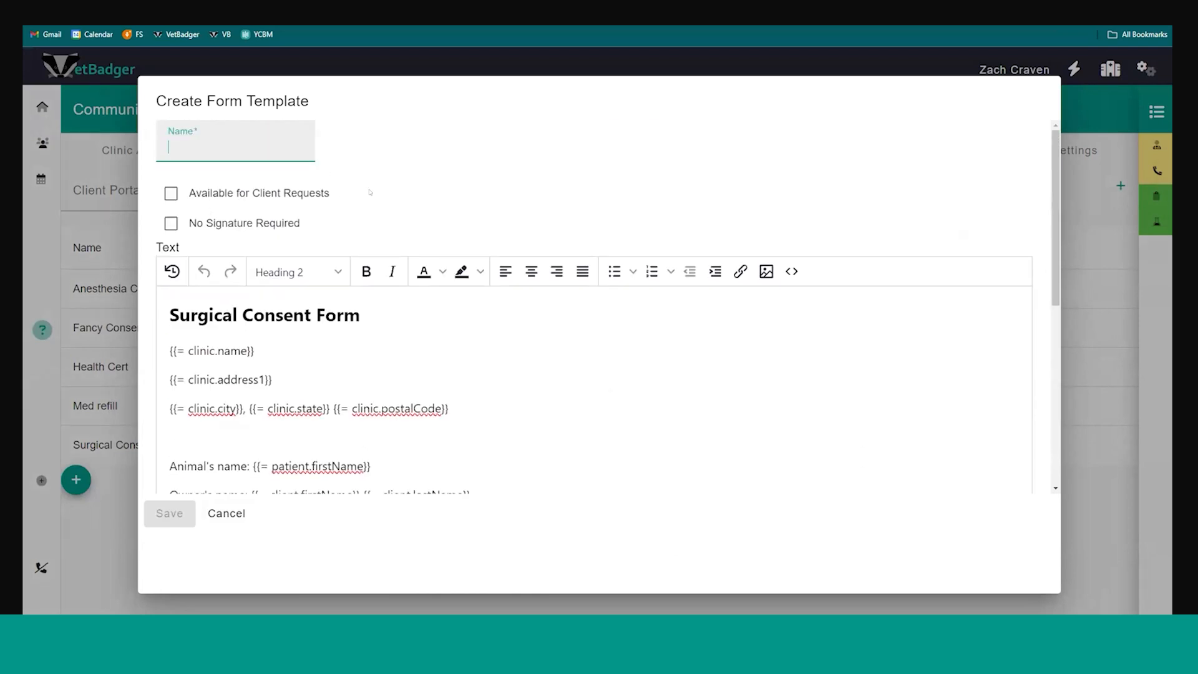
pyautogui.scroll(-5, 382, 199)
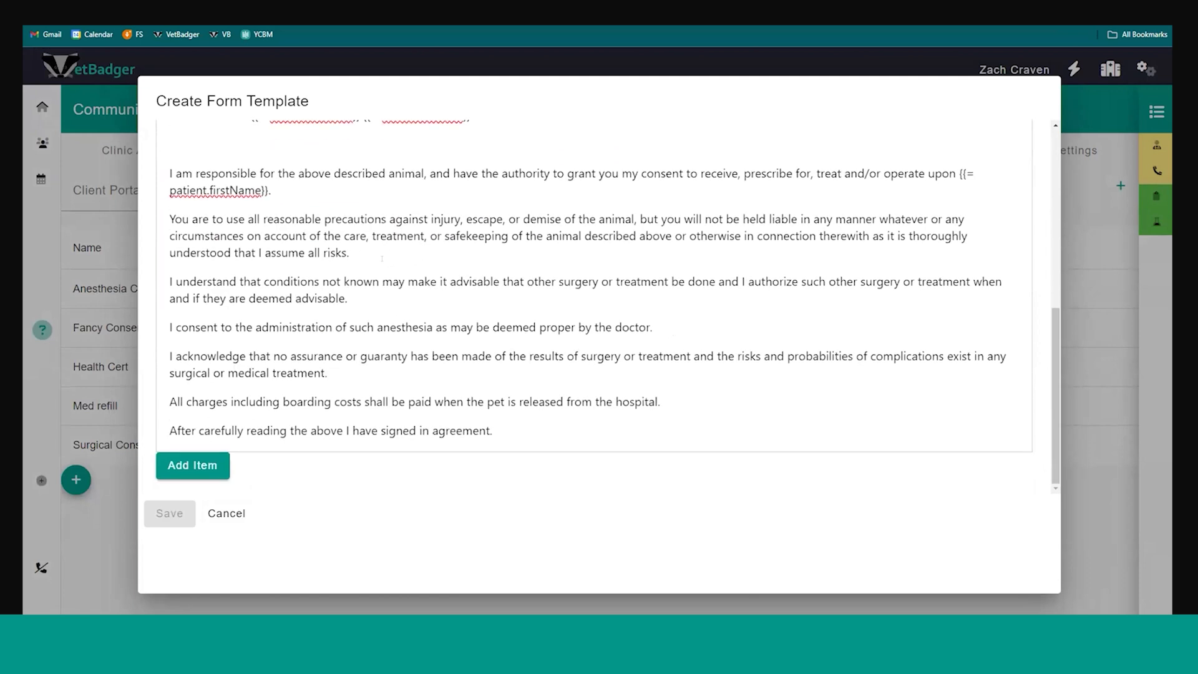
# Add an item to the new form template to view the available item types, and discard the template
pyautogui.click(171, 468)
pyautogui.scroll(-3, 212, 405)
pyautogui.click(255, 353)
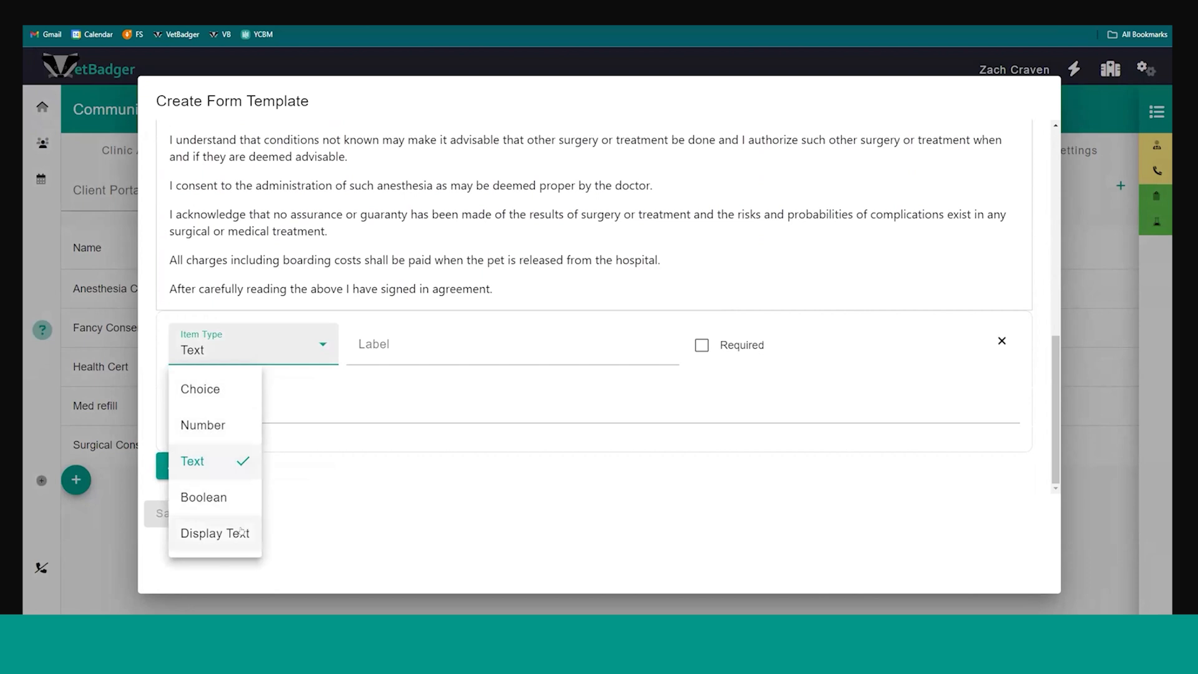
pyautogui.click(406, 374)
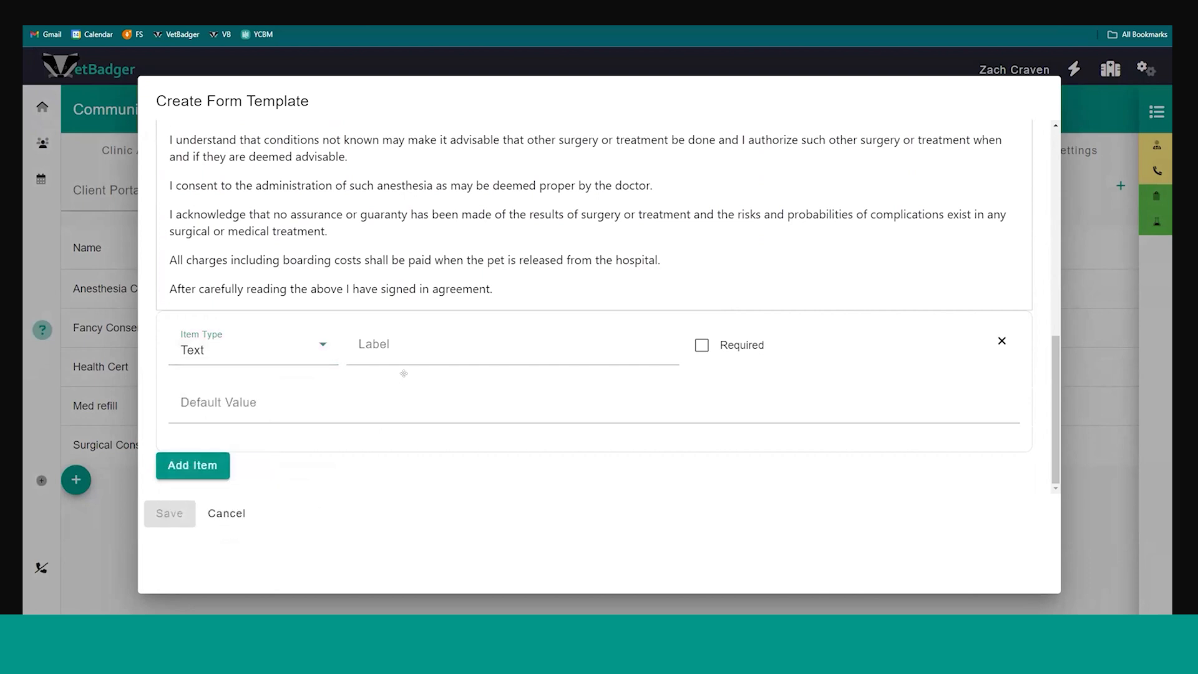
pyautogui.click(227, 512)
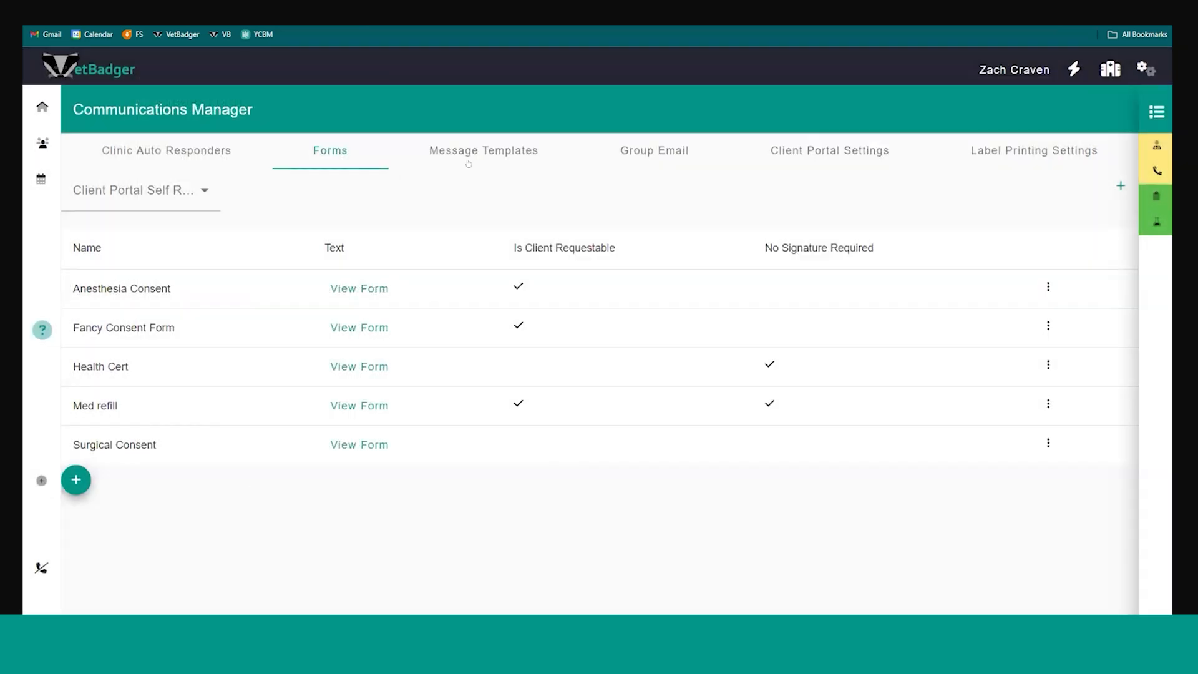
# Look through the list of email and SMS message templates
pyautogui.click(535, 156)
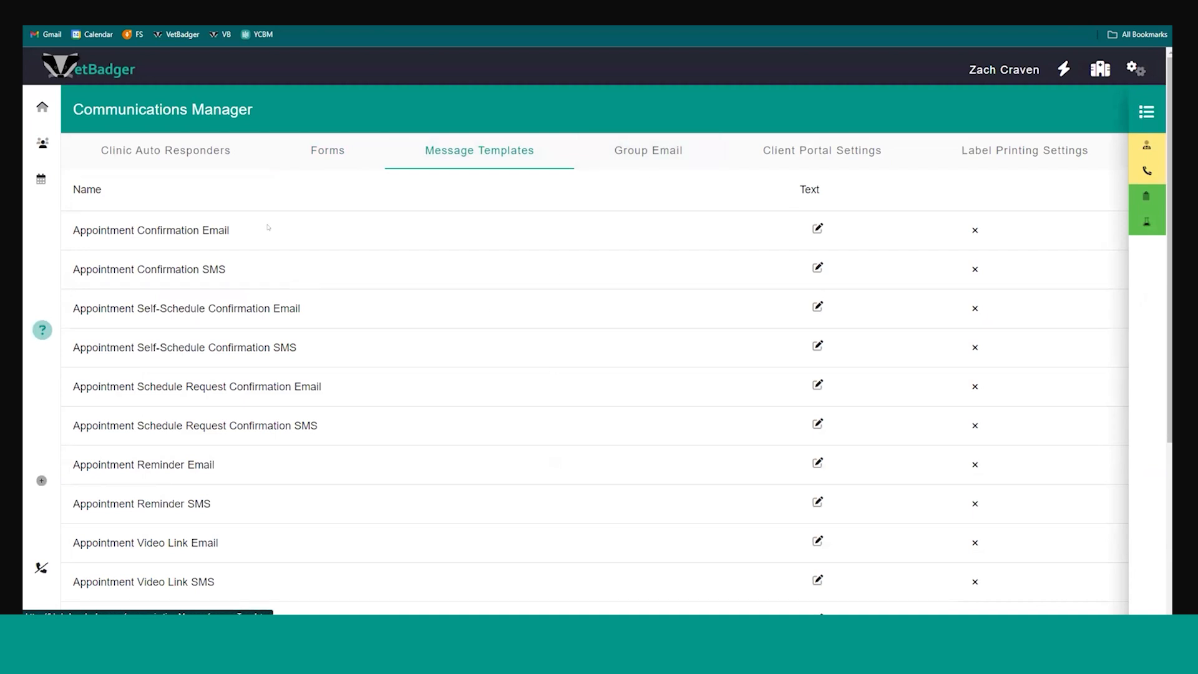
pyautogui.scroll(-3, 333, 307)
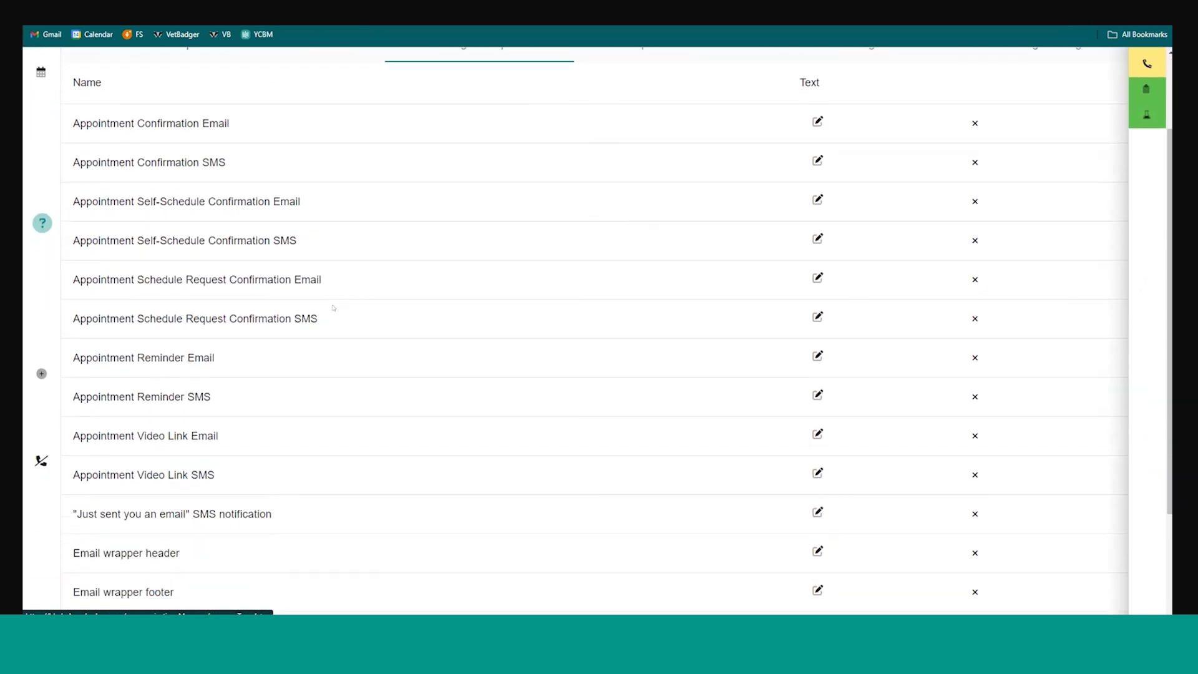
pyautogui.scroll(3, 333, 307)
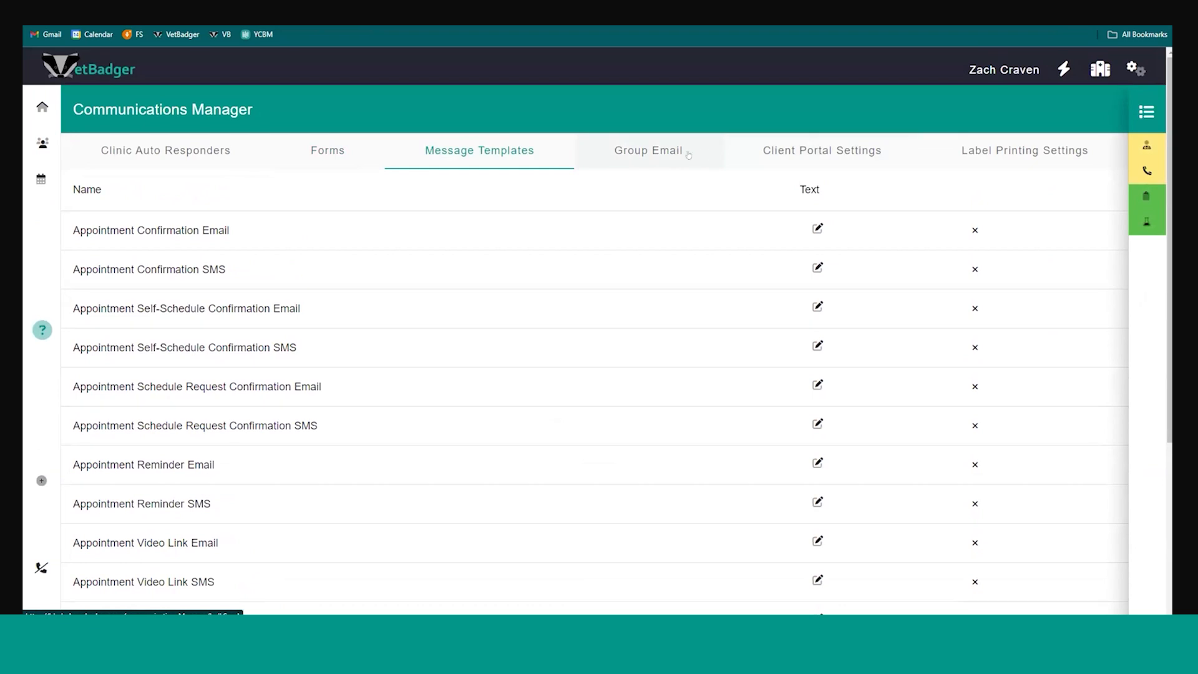
# View the Label Printing Settings, Client Portal Settings and Group Email pages of the Communications Manager
pyautogui.click(1065, 146)
pyautogui.click(794, 159)
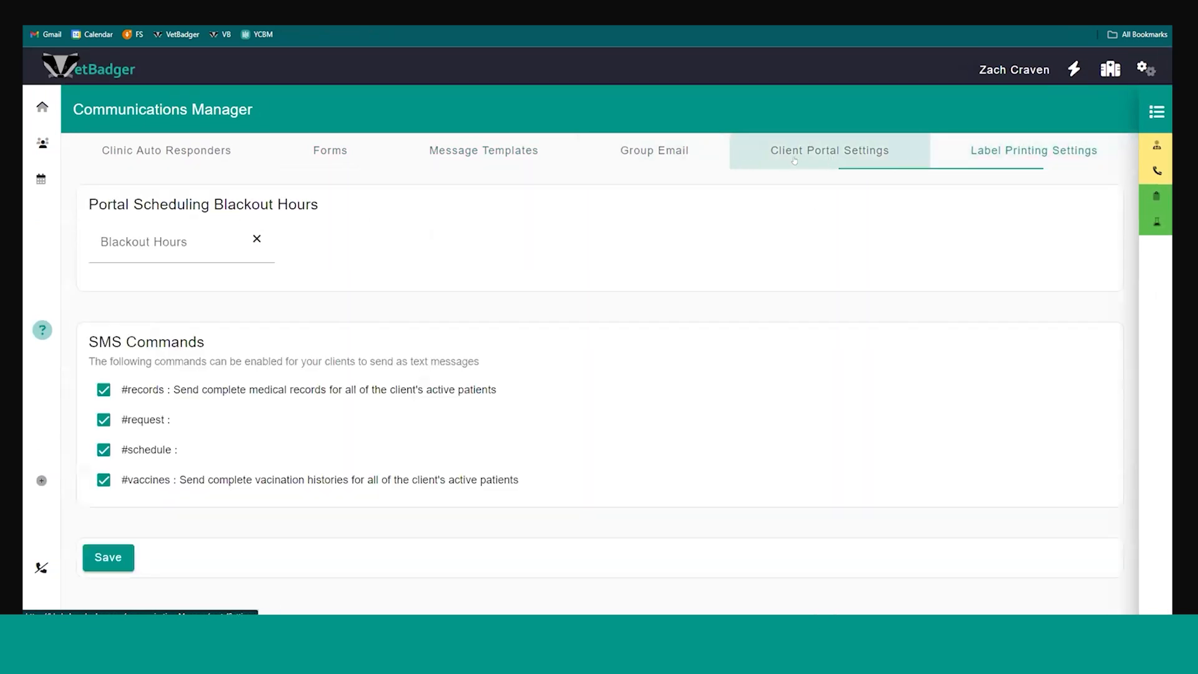
pyautogui.click(664, 154)
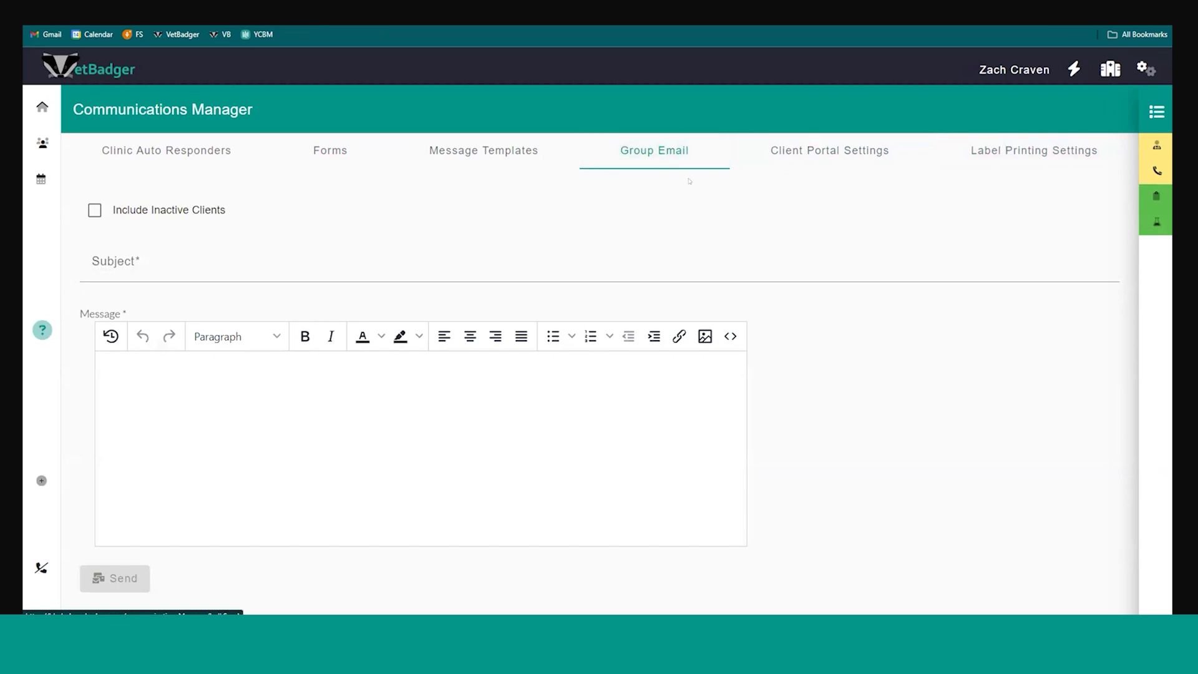
# Show the appointment types in Calendar Management, start a new appointment type to view its QuickBooks inventory selection, and discard it
pyautogui.click(1145, 69)
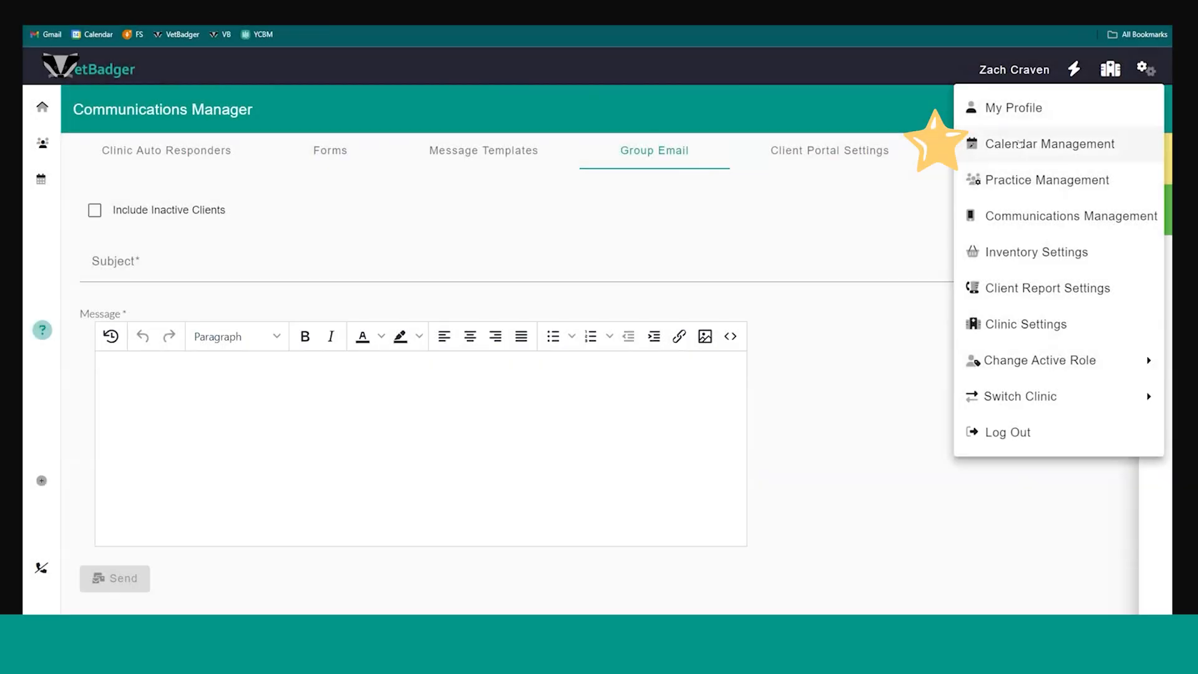
pyautogui.click(1027, 143)
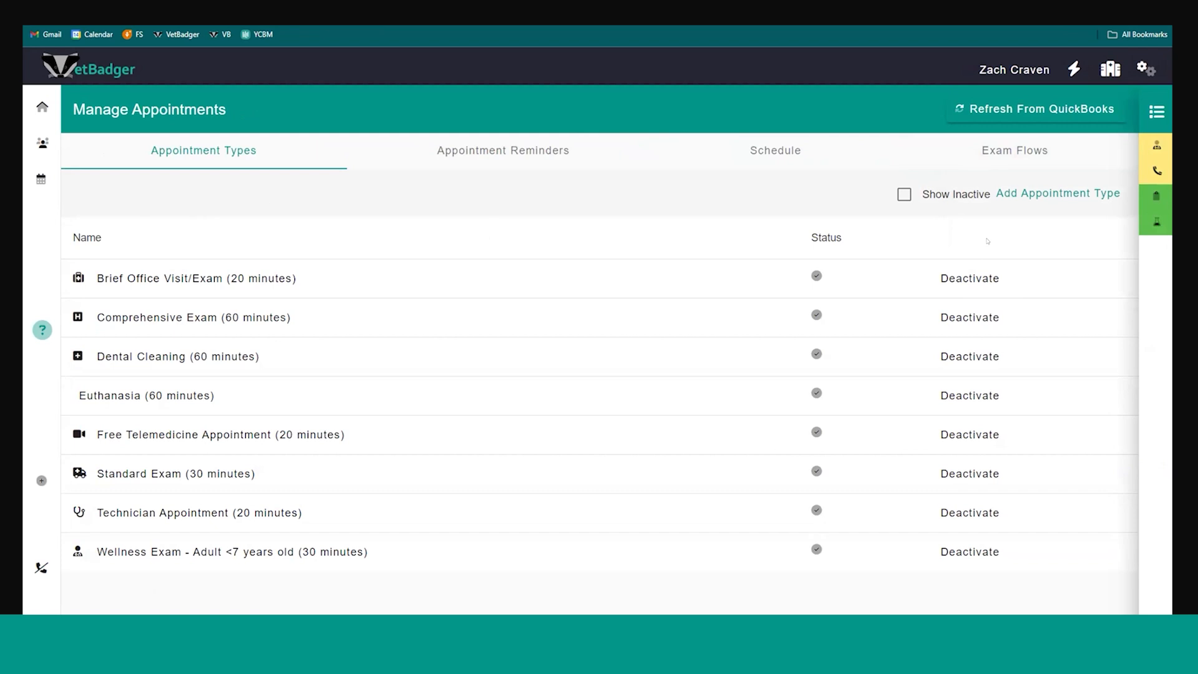
pyautogui.click(1006, 198)
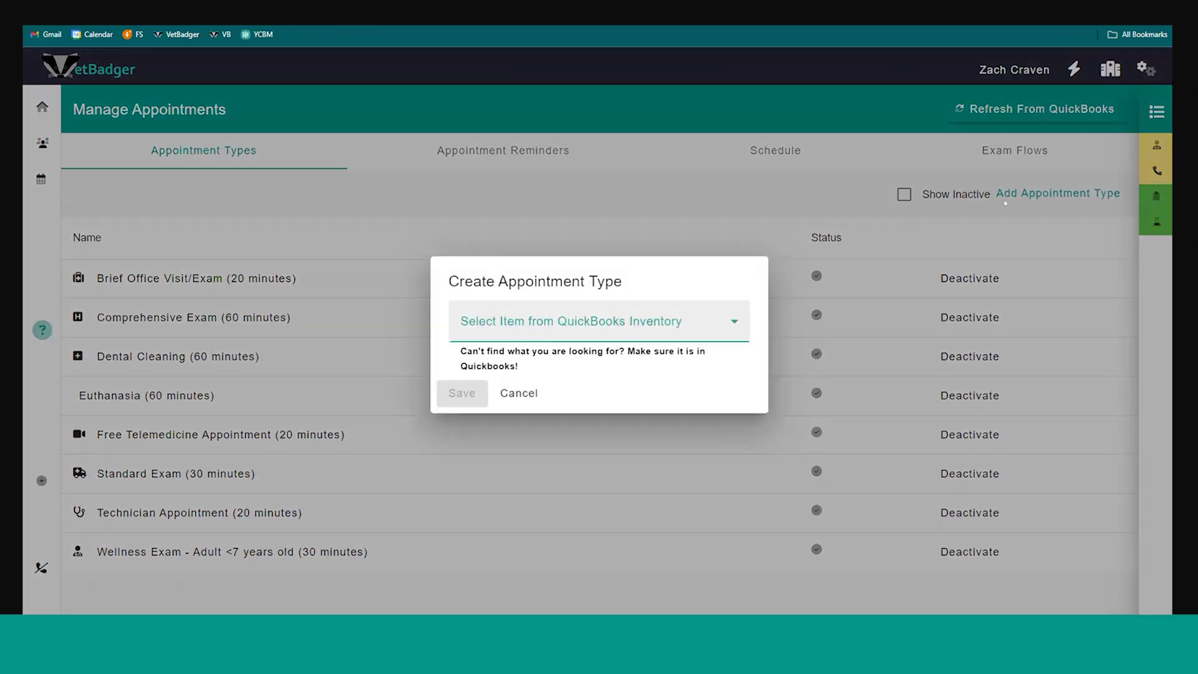
pyautogui.click(659, 319)
pyautogui.click(679, 242)
pyautogui.click(679, 242)
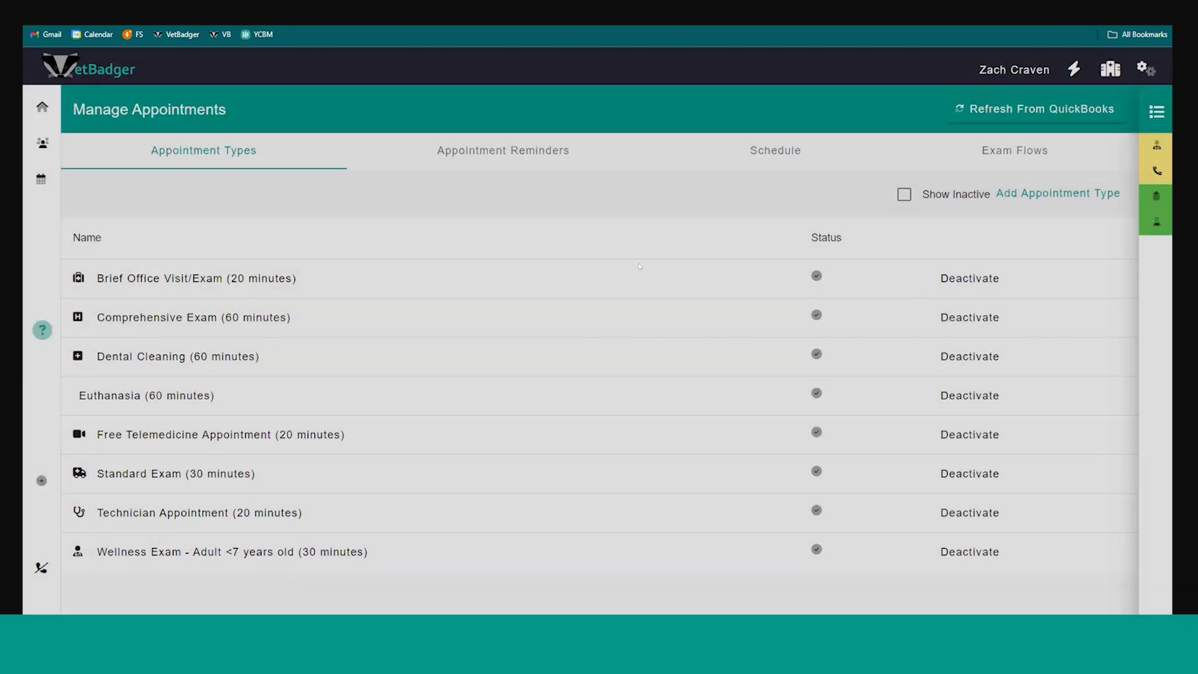
# Look through the settings of the Brief Office Visit/Exam appointment type and close them without changes
pyautogui.click(240, 279)
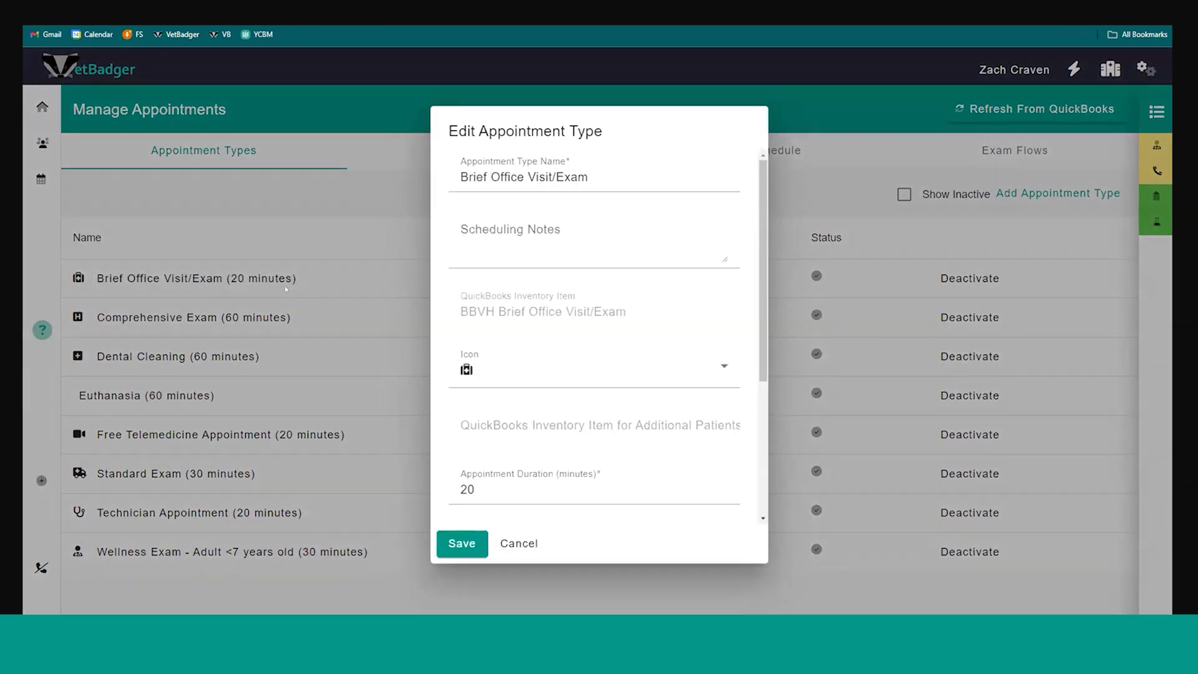
pyautogui.scroll(-4, 506, 241)
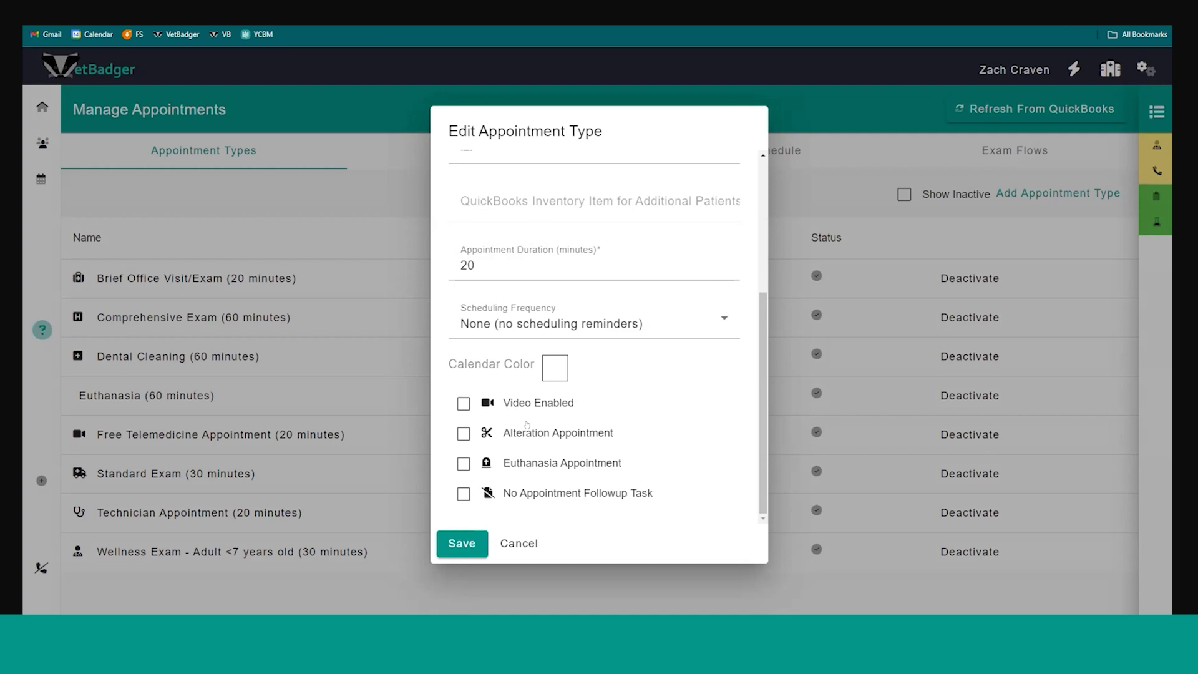
pyautogui.click(519, 544)
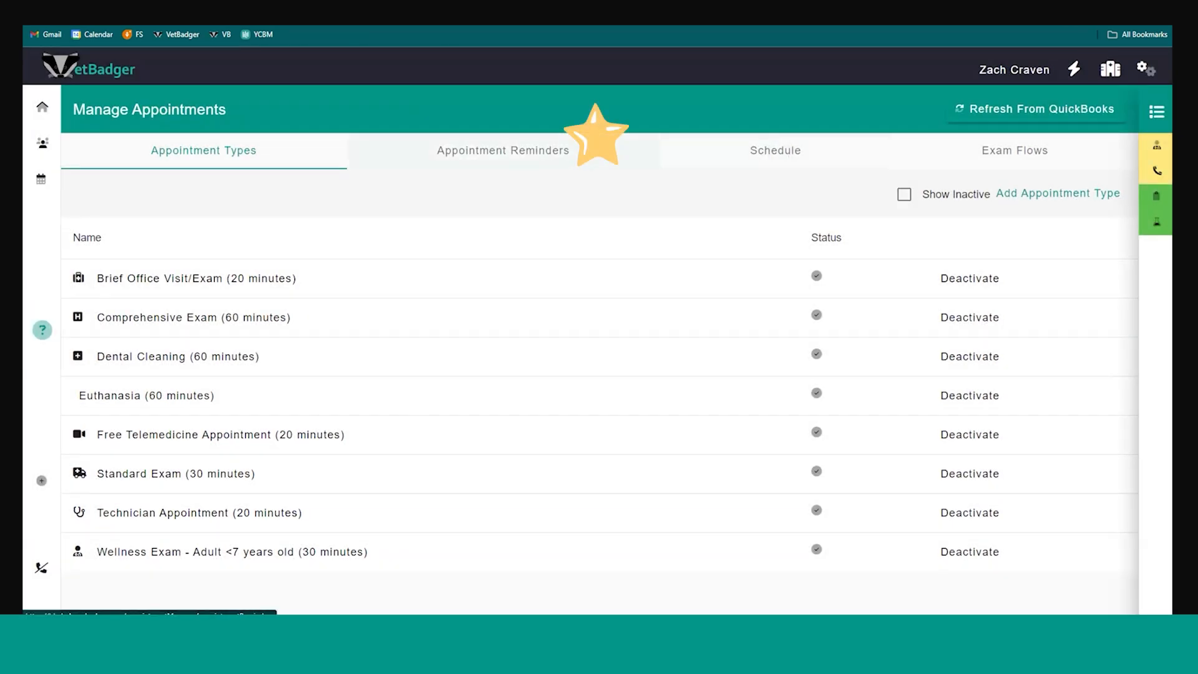
# View the appointment reminders, the schedule's shift templates and the list of geo zones
pyautogui.click(592, 145)
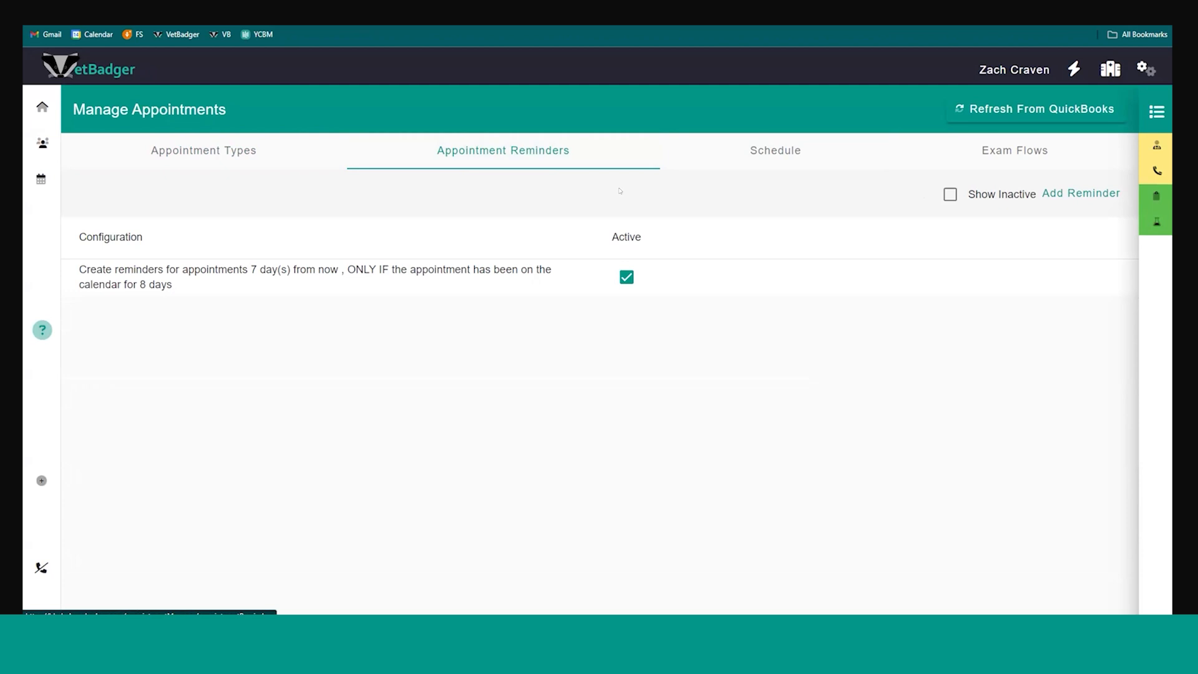
pyautogui.click(775, 151)
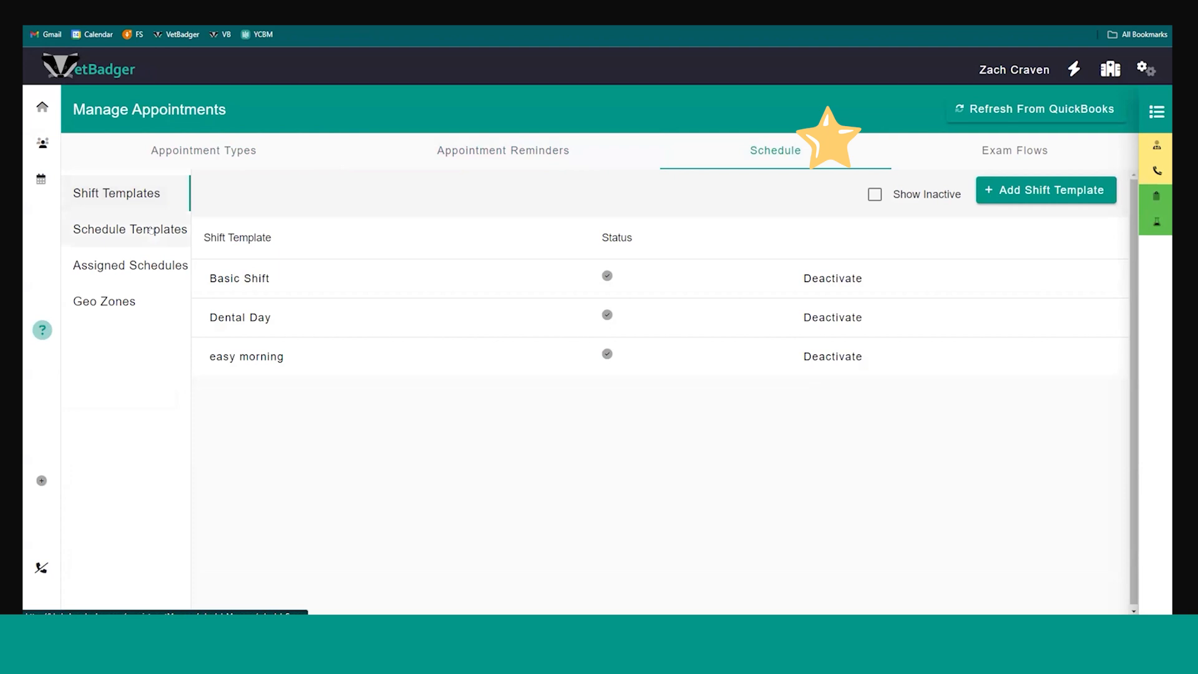
pyautogui.click(148, 305)
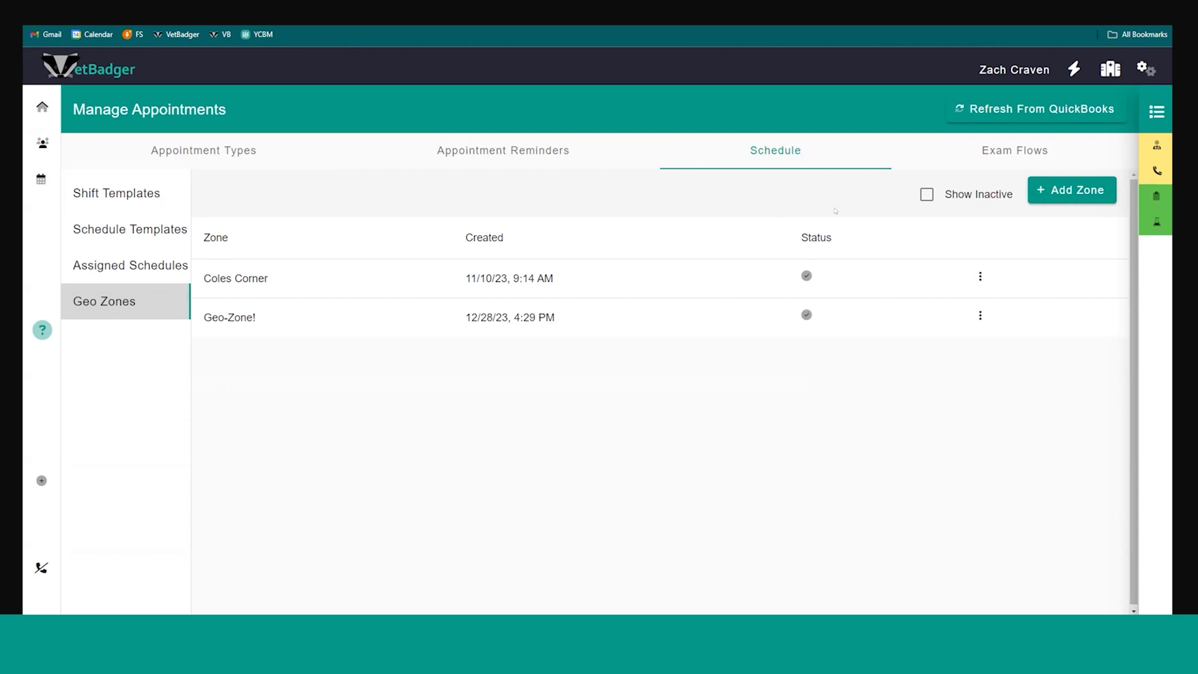
# Start a new geo zone, stretch its boundary on the map into a larger irregular polygon, and discard the zone
pyautogui.click(1079, 190)
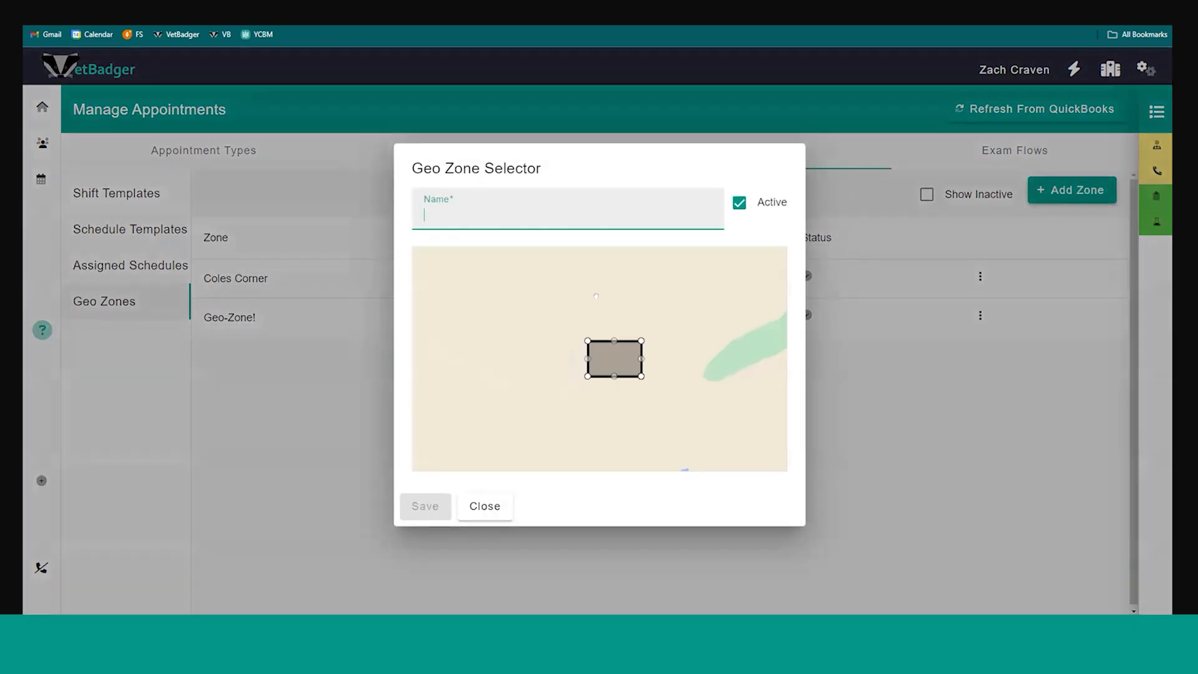
pyautogui.moveTo(587, 342); pyautogui.dragTo(643, 289)
pyautogui.moveTo(641, 342); pyautogui.dragTo(680, 347)
pyautogui.moveTo(588, 377); pyautogui.dragTo(512, 389)
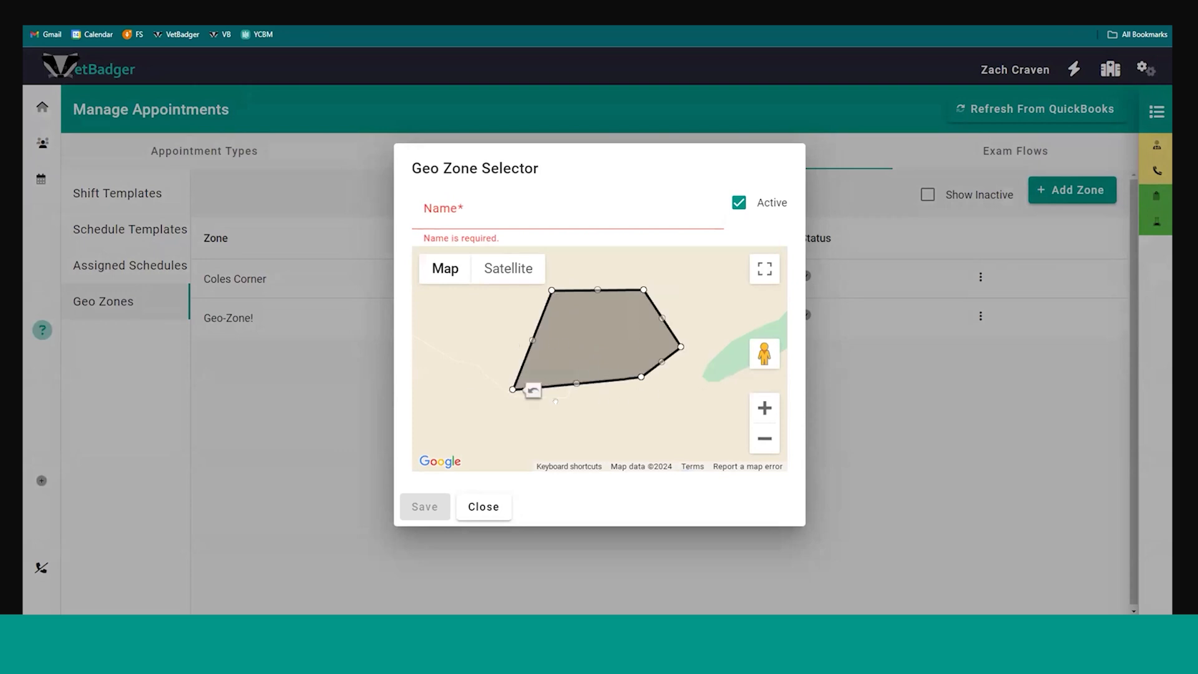
pyautogui.click(486, 507)
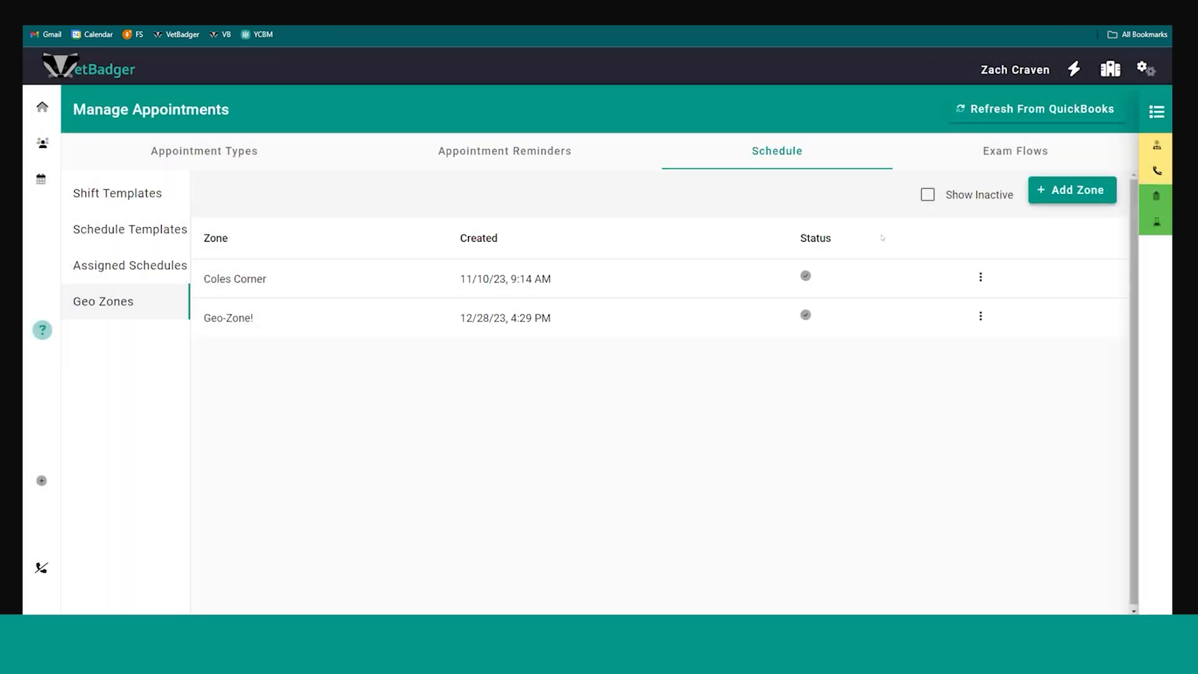
# Open the Standard Exam's exam flow for editing and look through its Vet group, item types, choices and default values
pyautogui.click(968, 155)
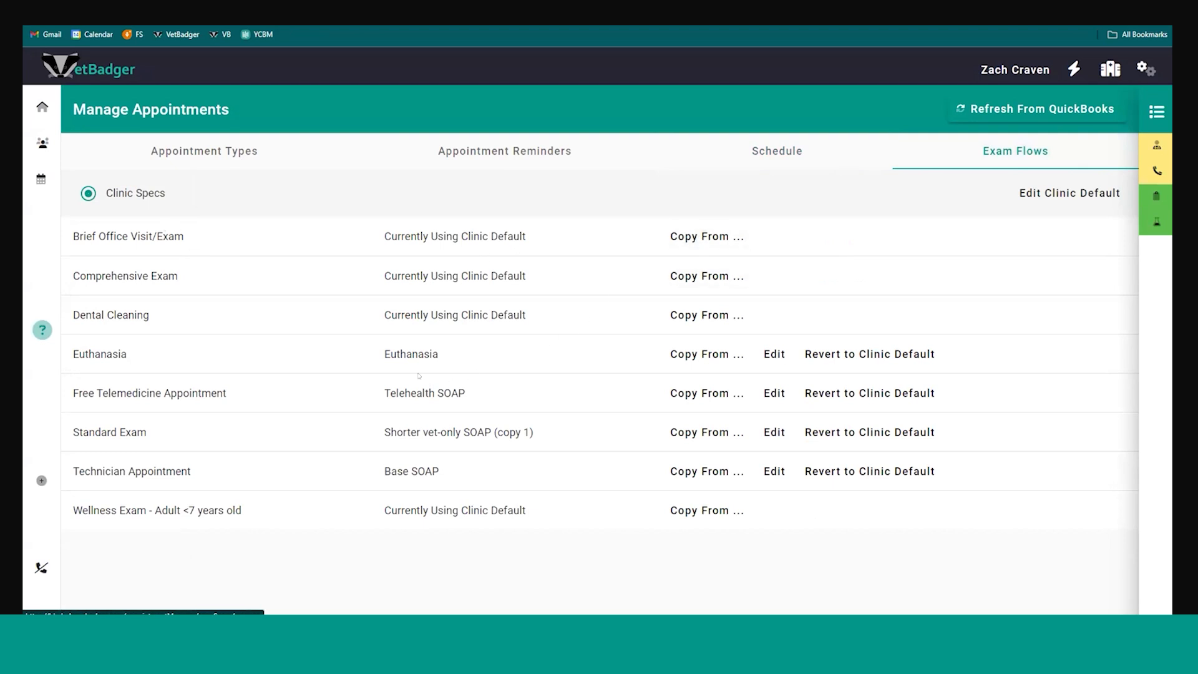
pyautogui.click(761, 432)
pyautogui.scroll(-2, 297, 395)
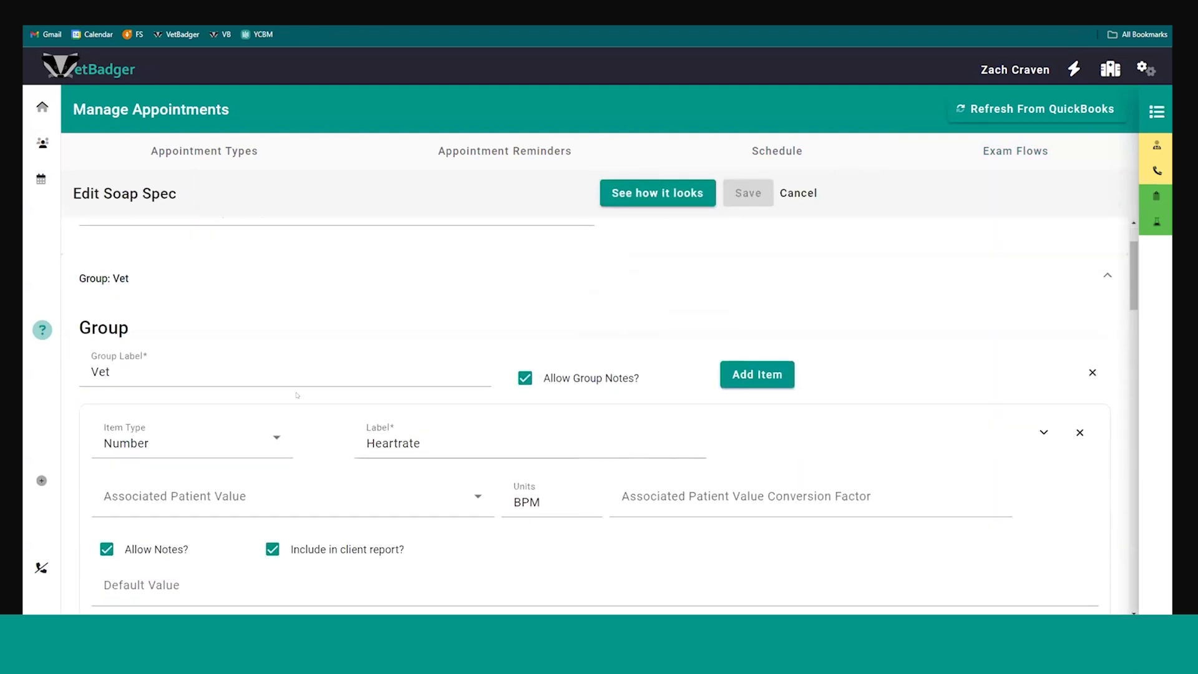
pyautogui.scroll(2, 299, 343)
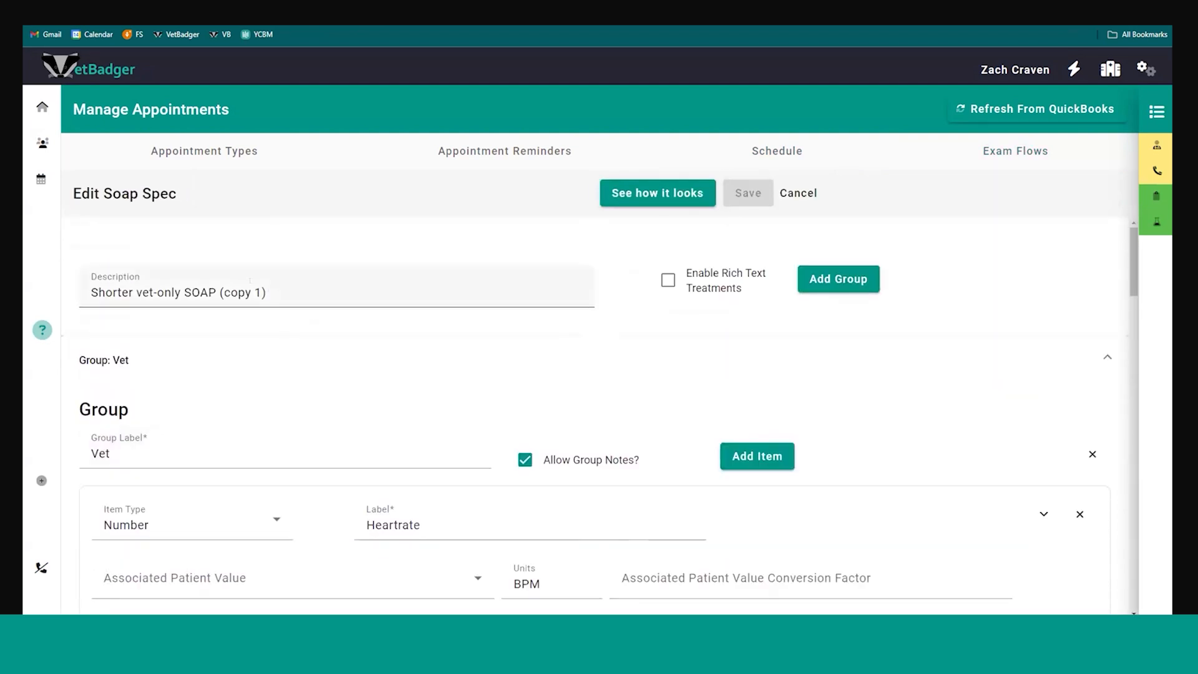
pyautogui.scroll(-7, 305, 288)
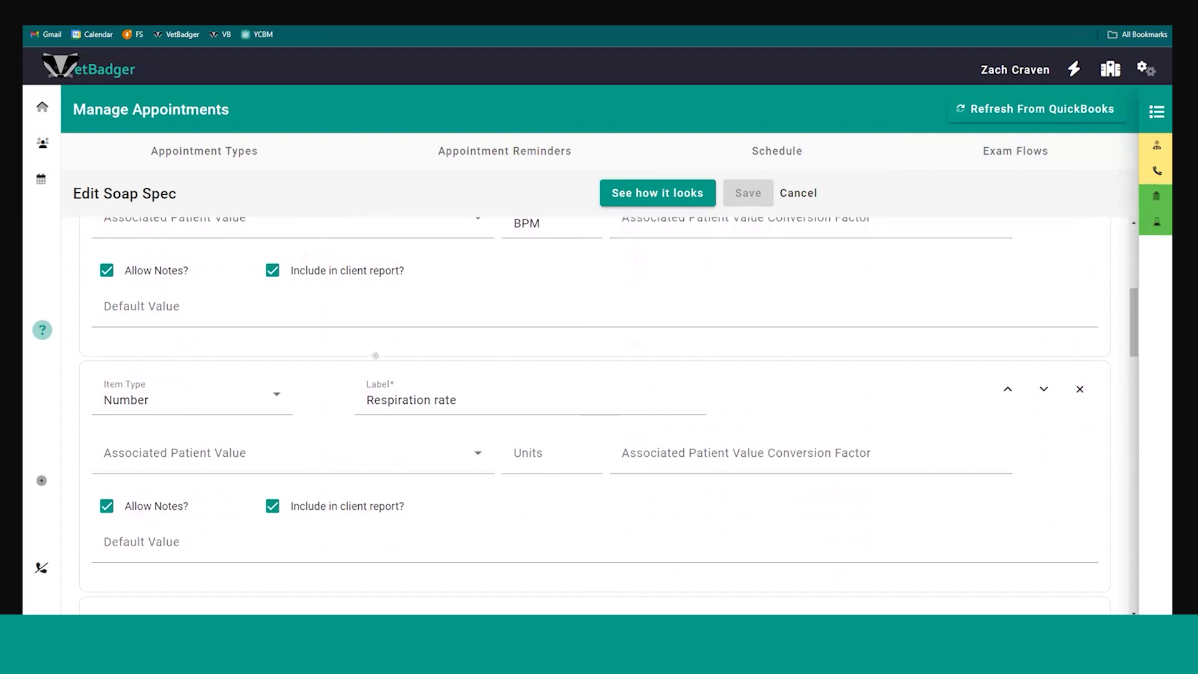
pyautogui.scroll(-3, 375, 357)
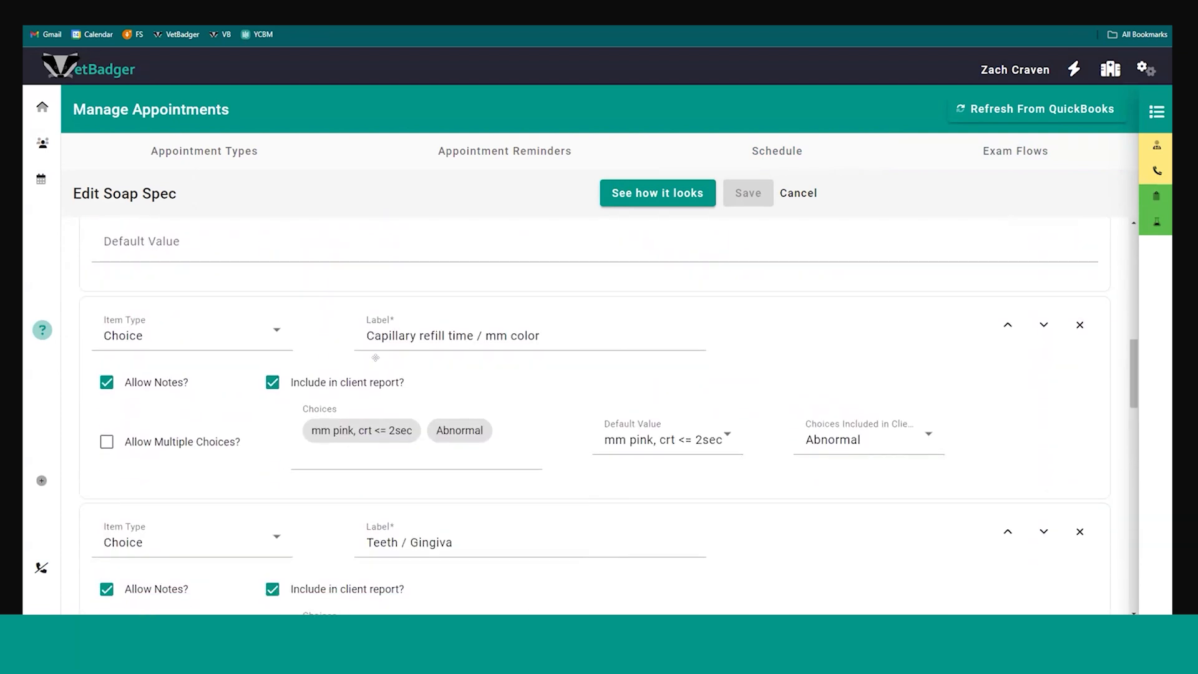
pyautogui.scroll(-3, 328, 357)
pyautogui.scroll(3, 306, 355)
pyautogui.scroll(-10, 201, 347)
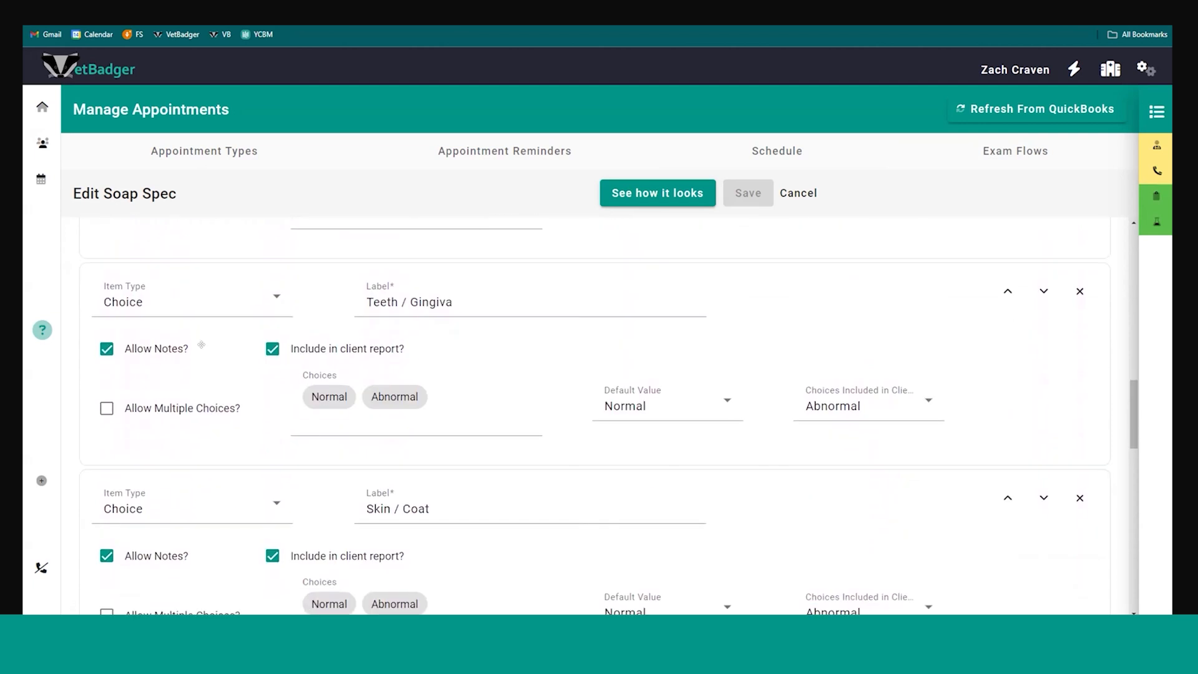
pyautogui.scroll(-6, 206, 343)
pyautogui.scroll(2, 224, 338)
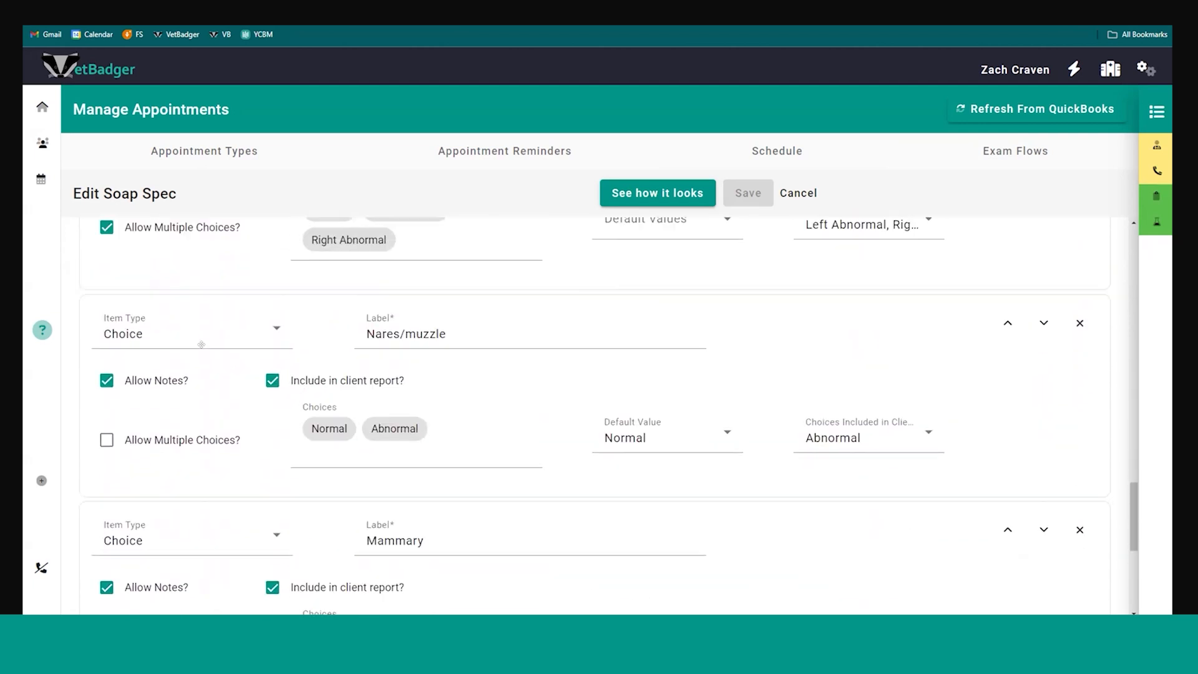
pyautogui.scroll(-4, 228, 337)
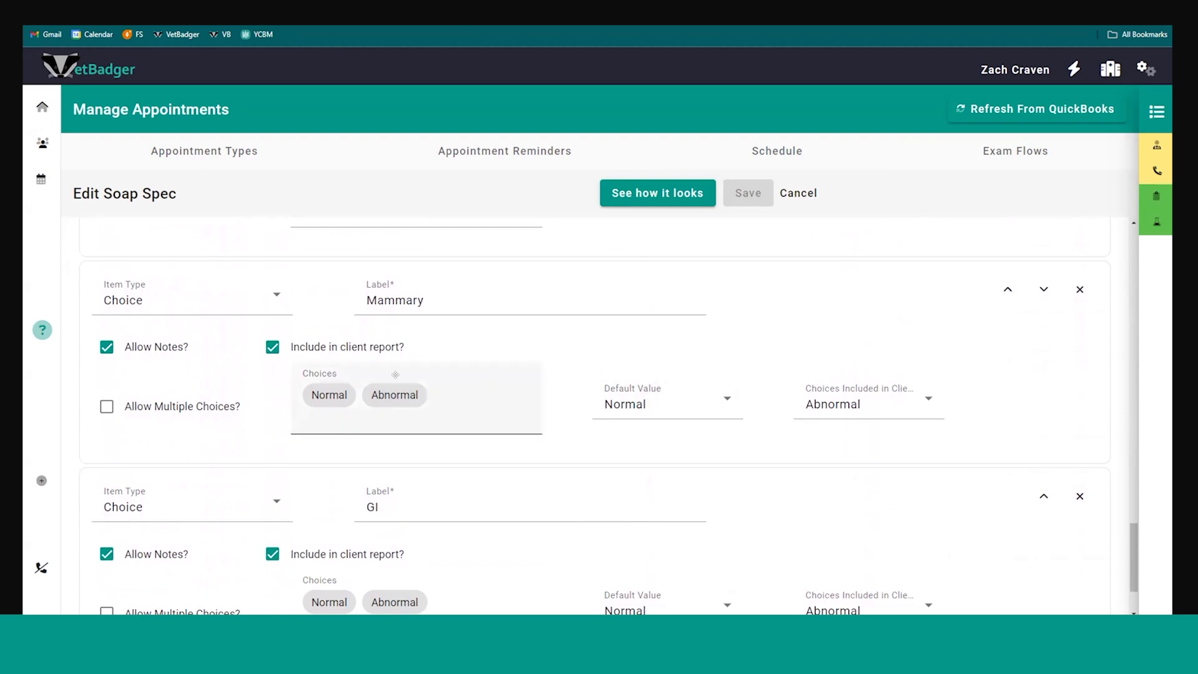
pyautogui.scroll(5, 384, 374)
pyautogui.scroll(1, 437, 382)
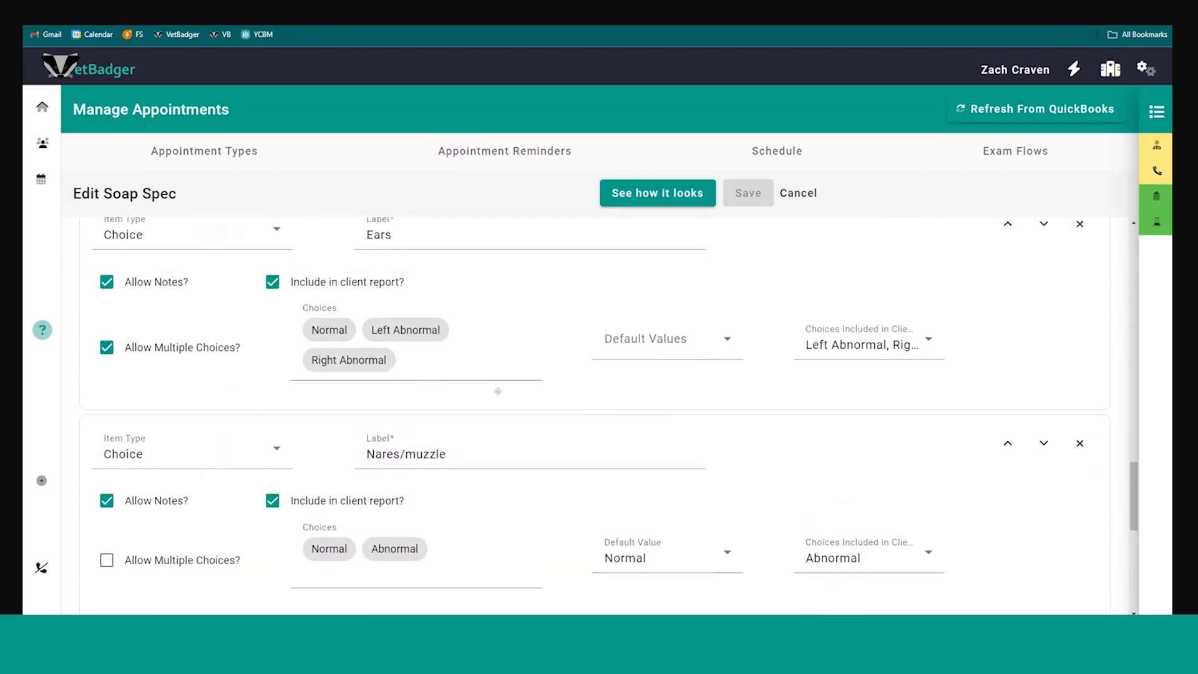
pyautogui.scroll(2, 499, 391)
pyautogui.scroll(10, 498, 391)
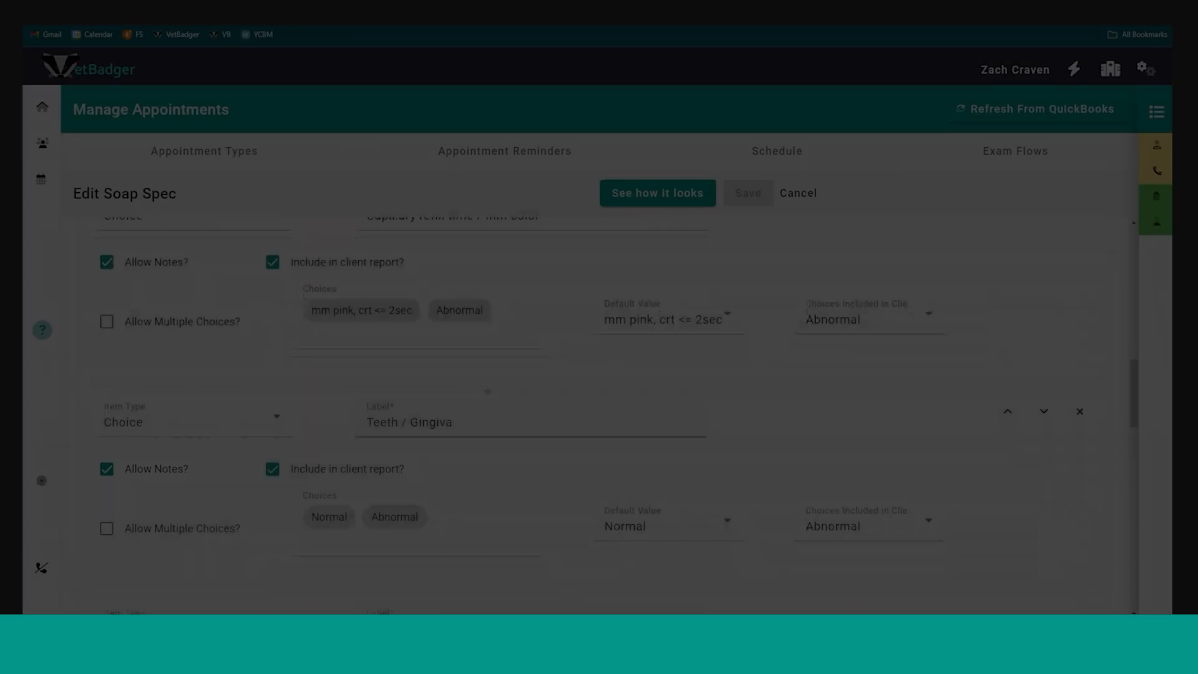
pyautogui.scroll(8, 487, 391)
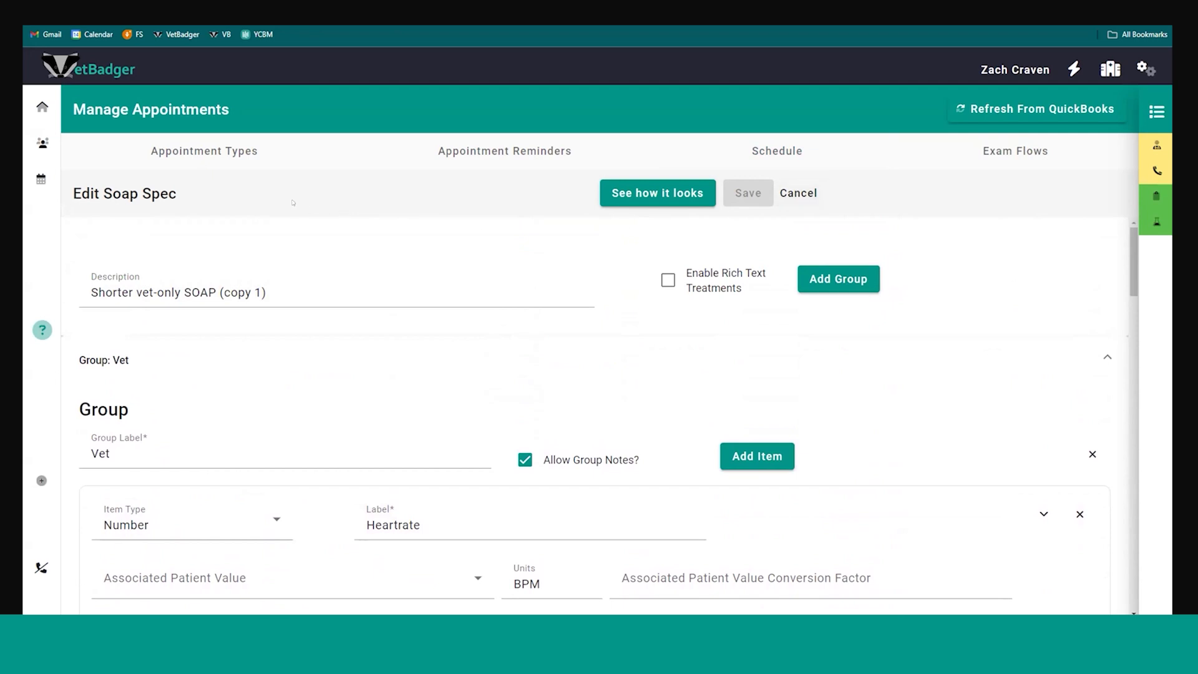
# Open the VetBadger Help Center and return to the home dashboard with it still open
pyautogui.moveTo(53, 300)
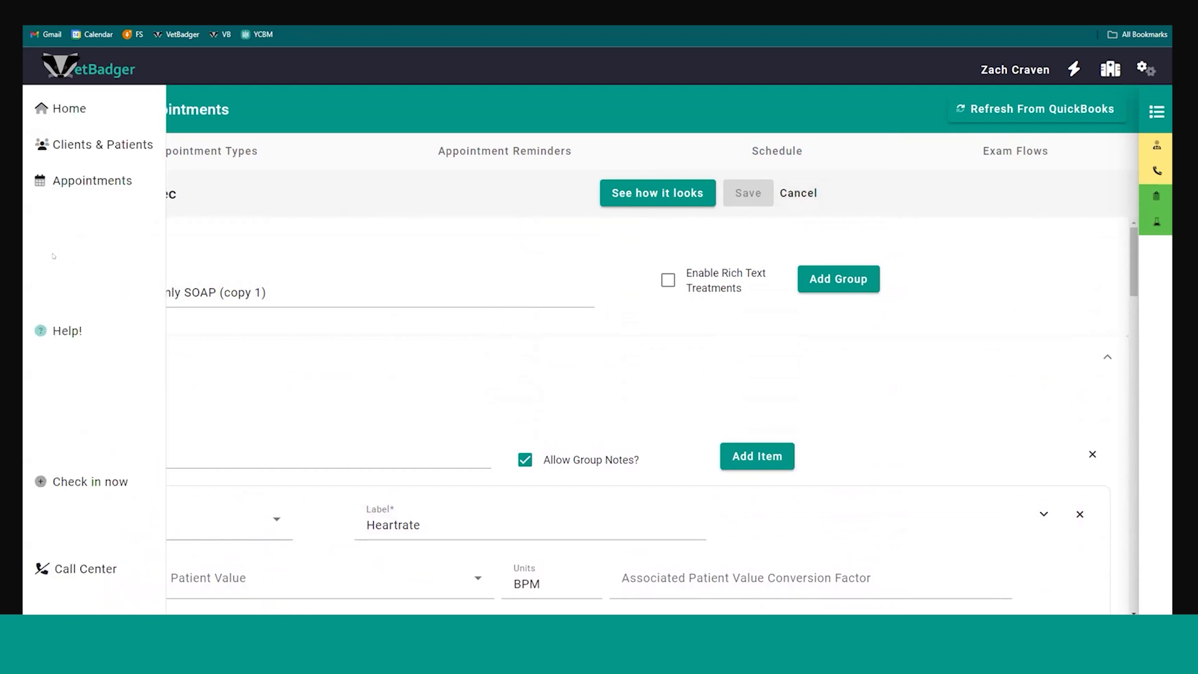
pyautogui.click(48, 328)
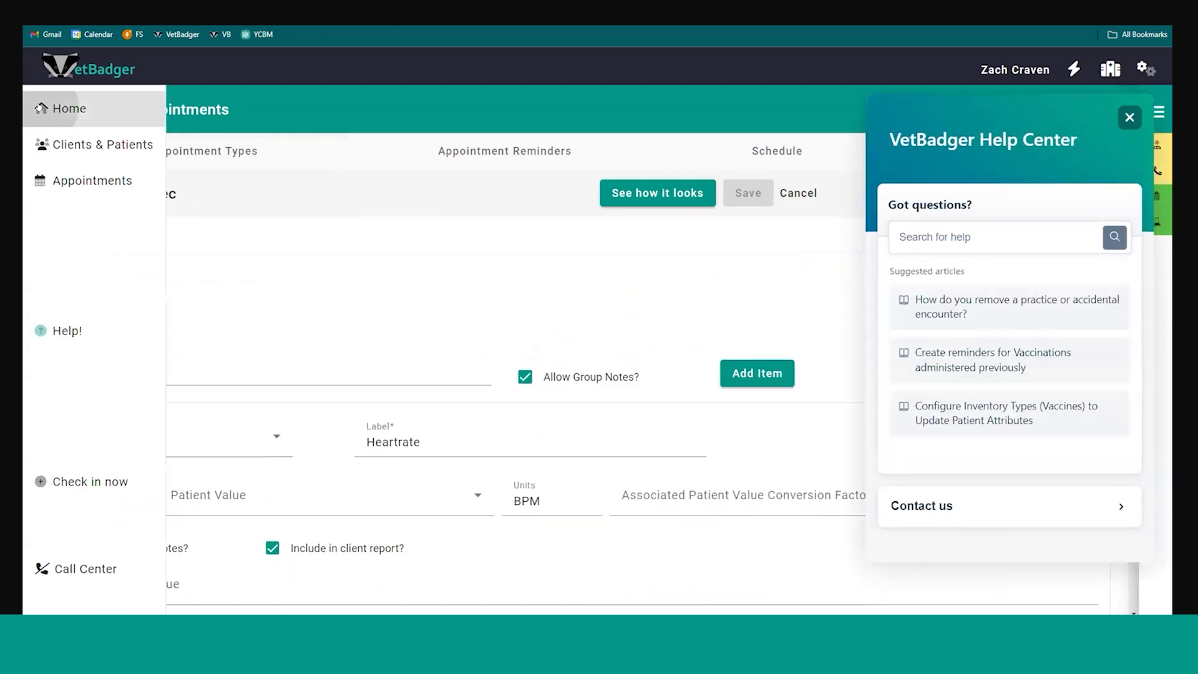
pyautogui.click(69, 109)
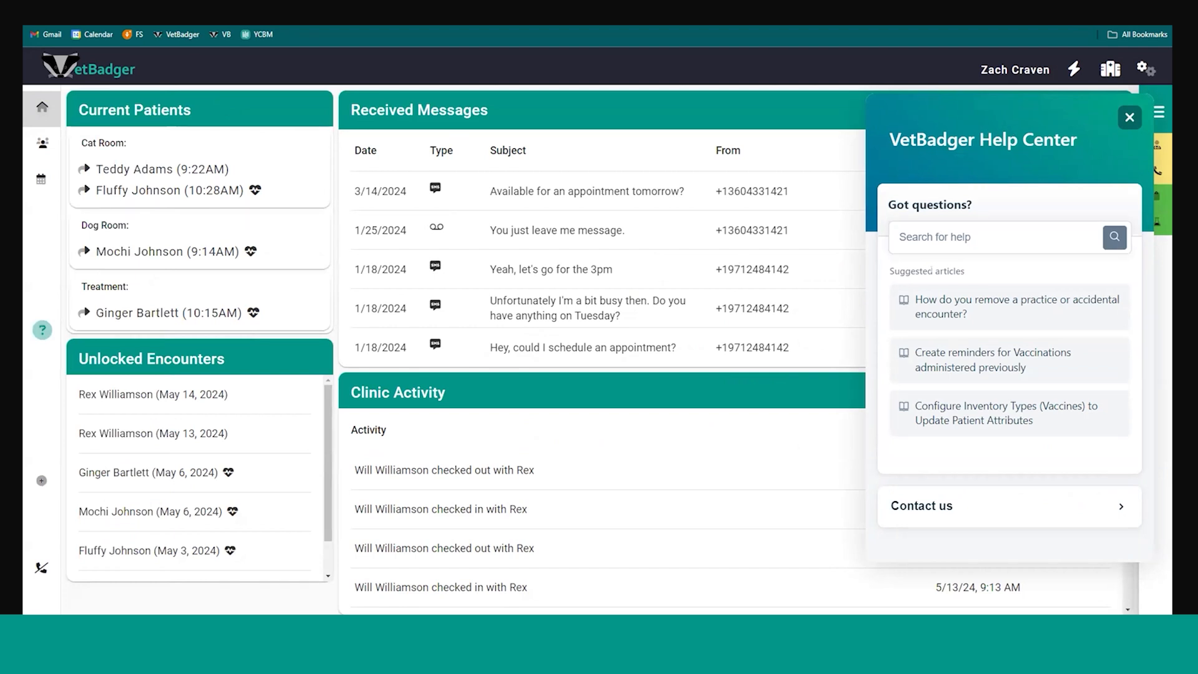
# Show the help search field, open the Contact us form and look through its subject, description, screenshot and file upload options
pyautogui.click(989, 239)
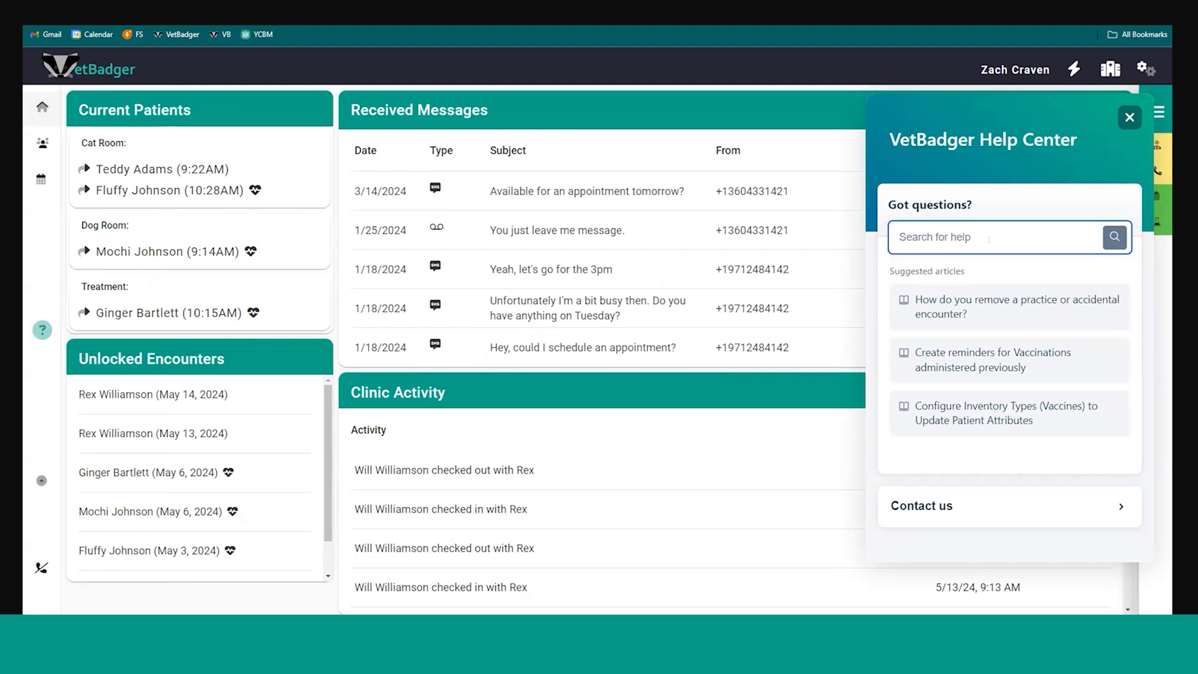
pyautogui.click(962, 504)
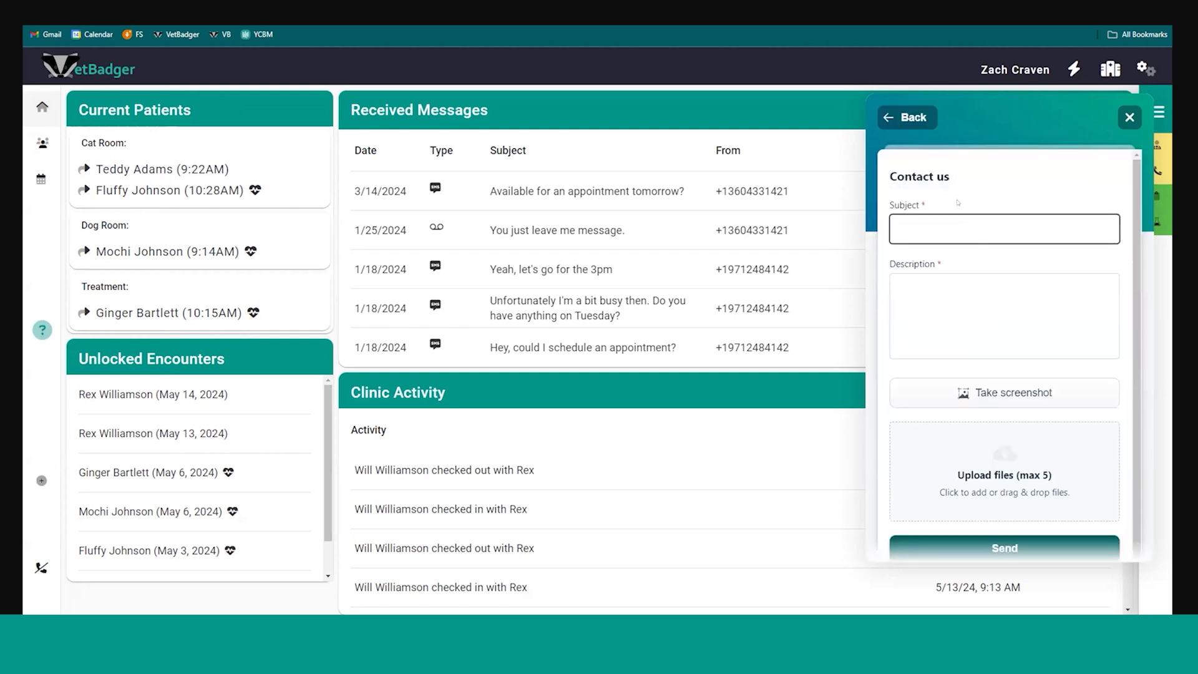
pyautogui.click(940, 221)
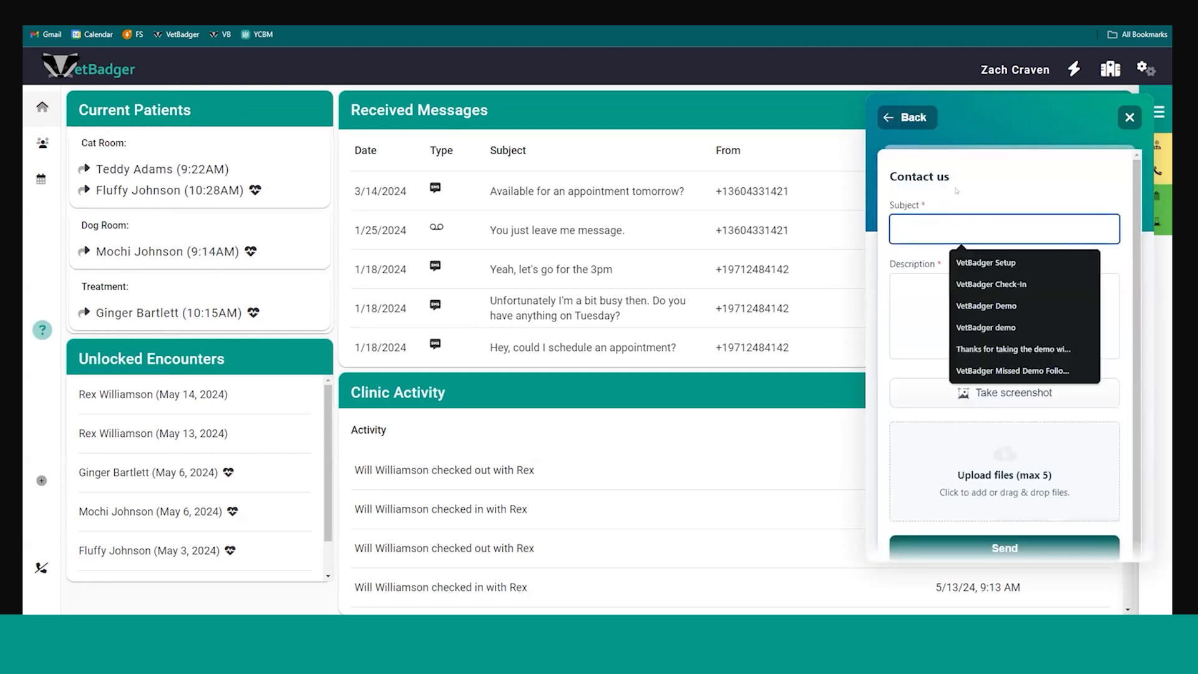
pyautogui.click(940, 298)
pyautogui.scroll(-1, 940, 304)
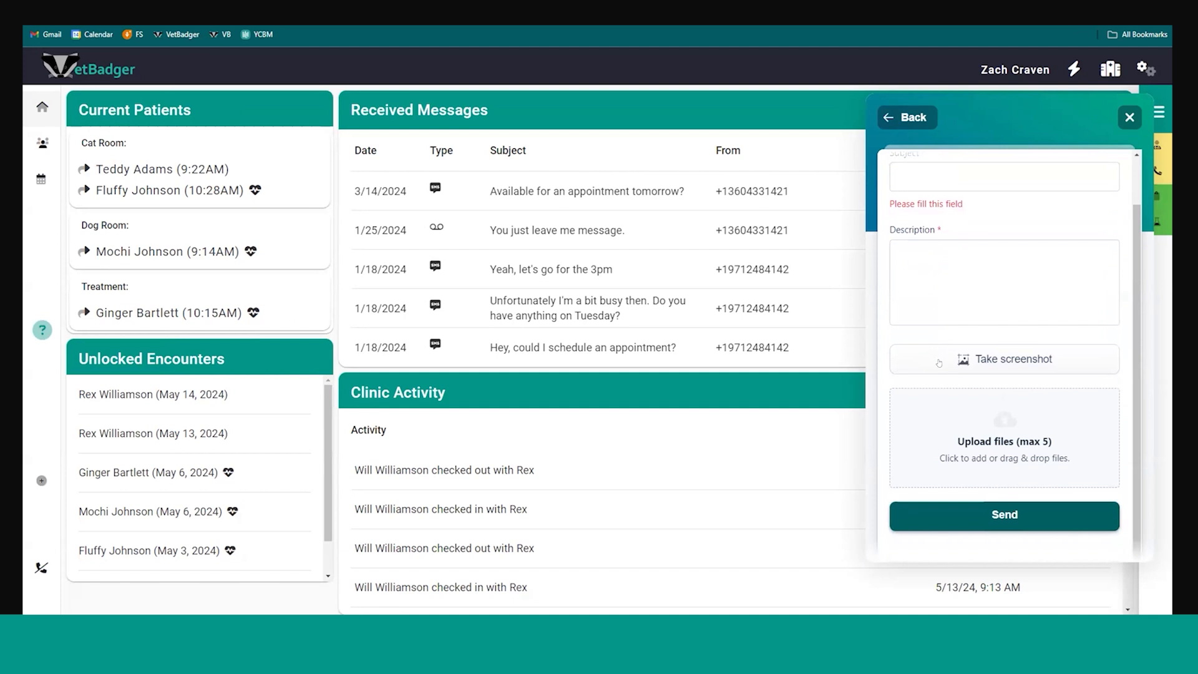